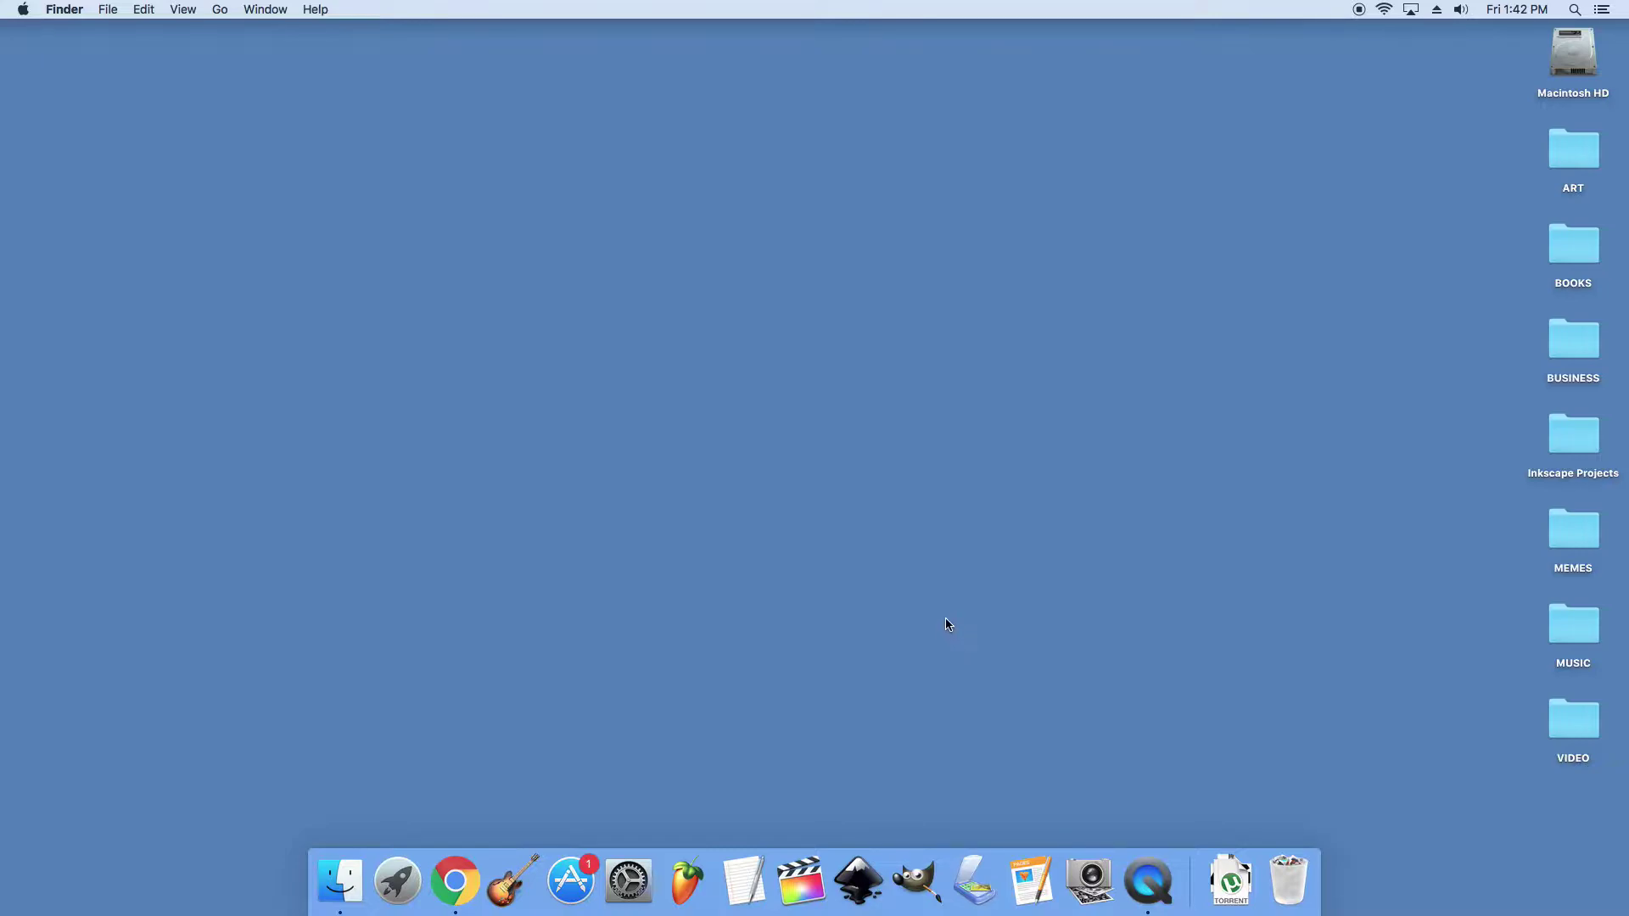
# Step: Launch EPSON Scan and start a Reflective, Scanner Glass, Photo scan at 300 dpi
pyautogui.click(978, 883)
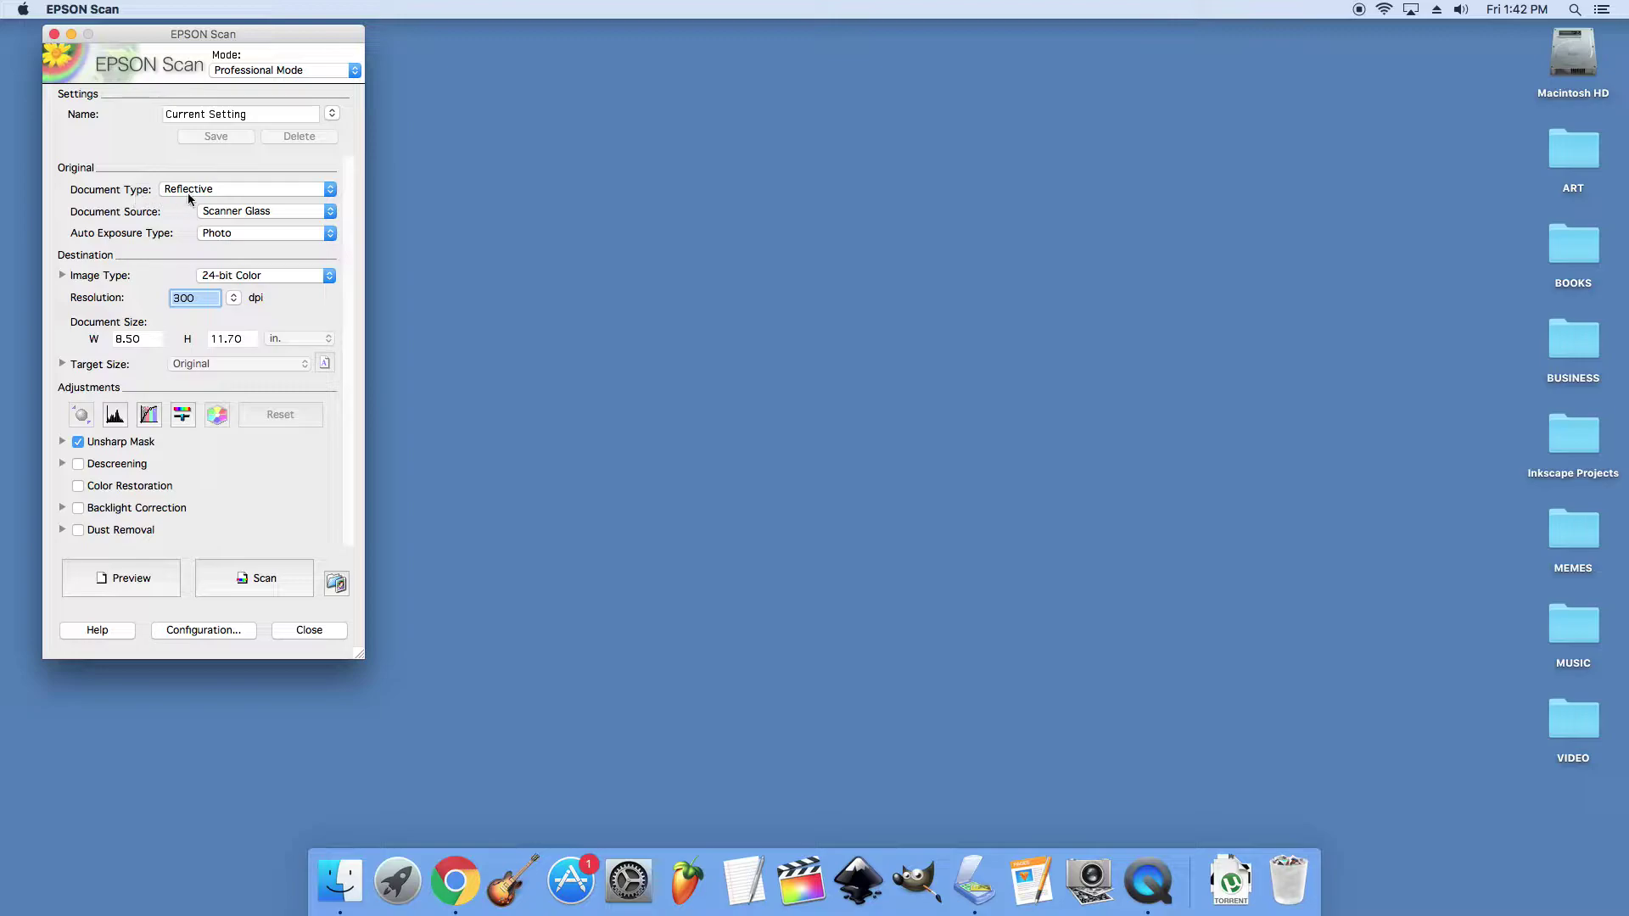
pyautogui.click(221, 190)
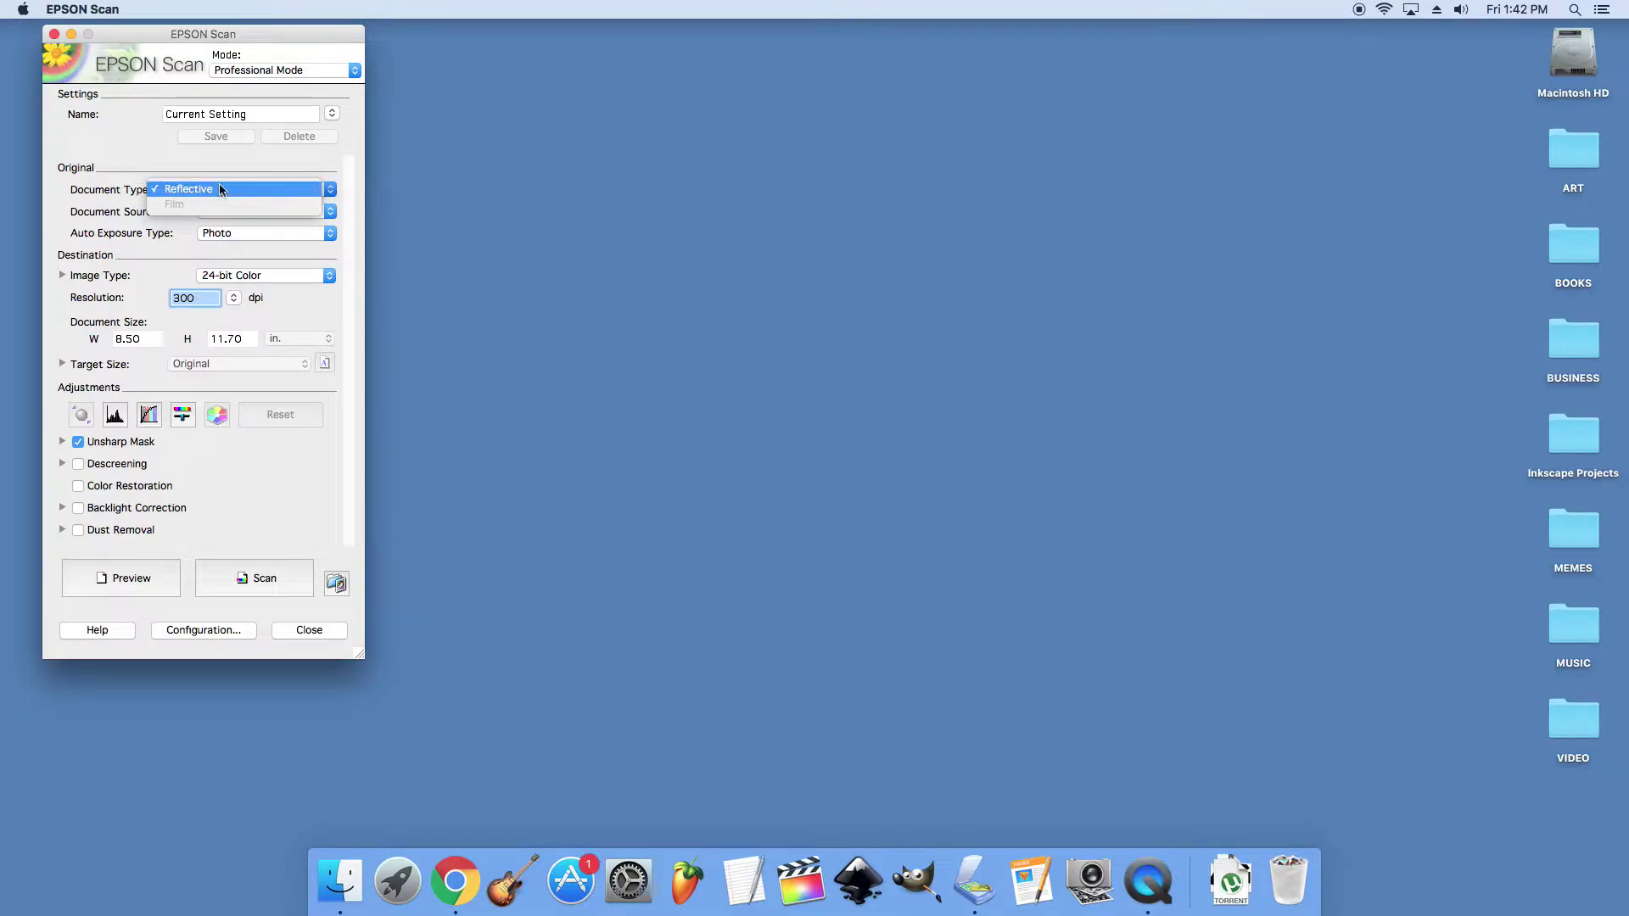
pyautogui.click(216, 180)
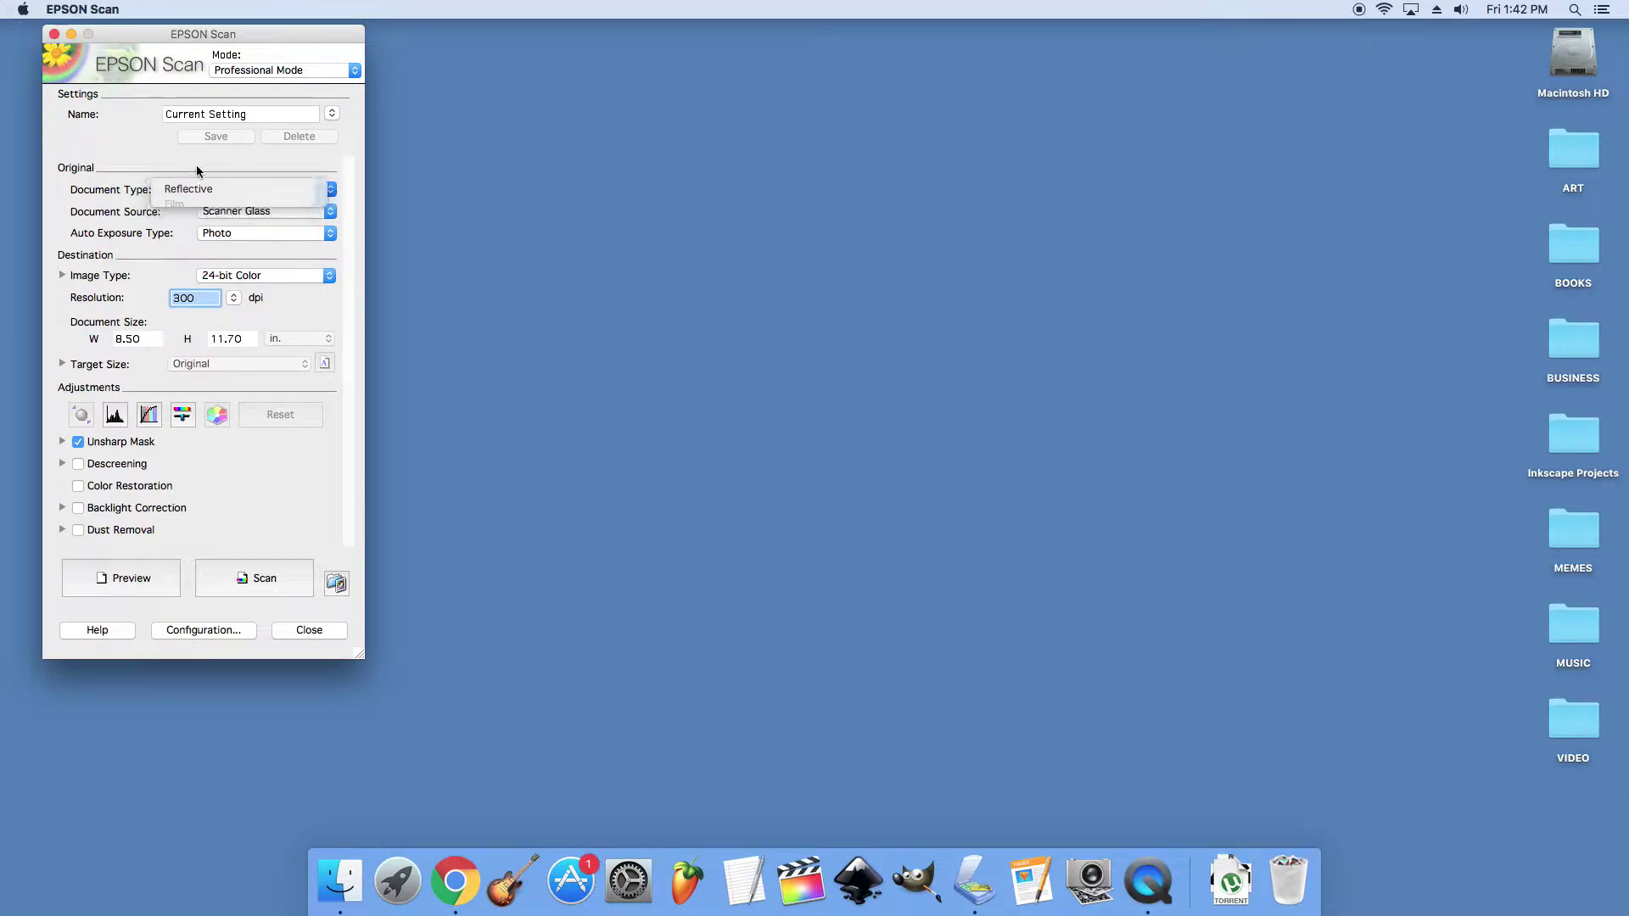
pyautogui.click(232, 215)
pyautogui.click(231, 215)
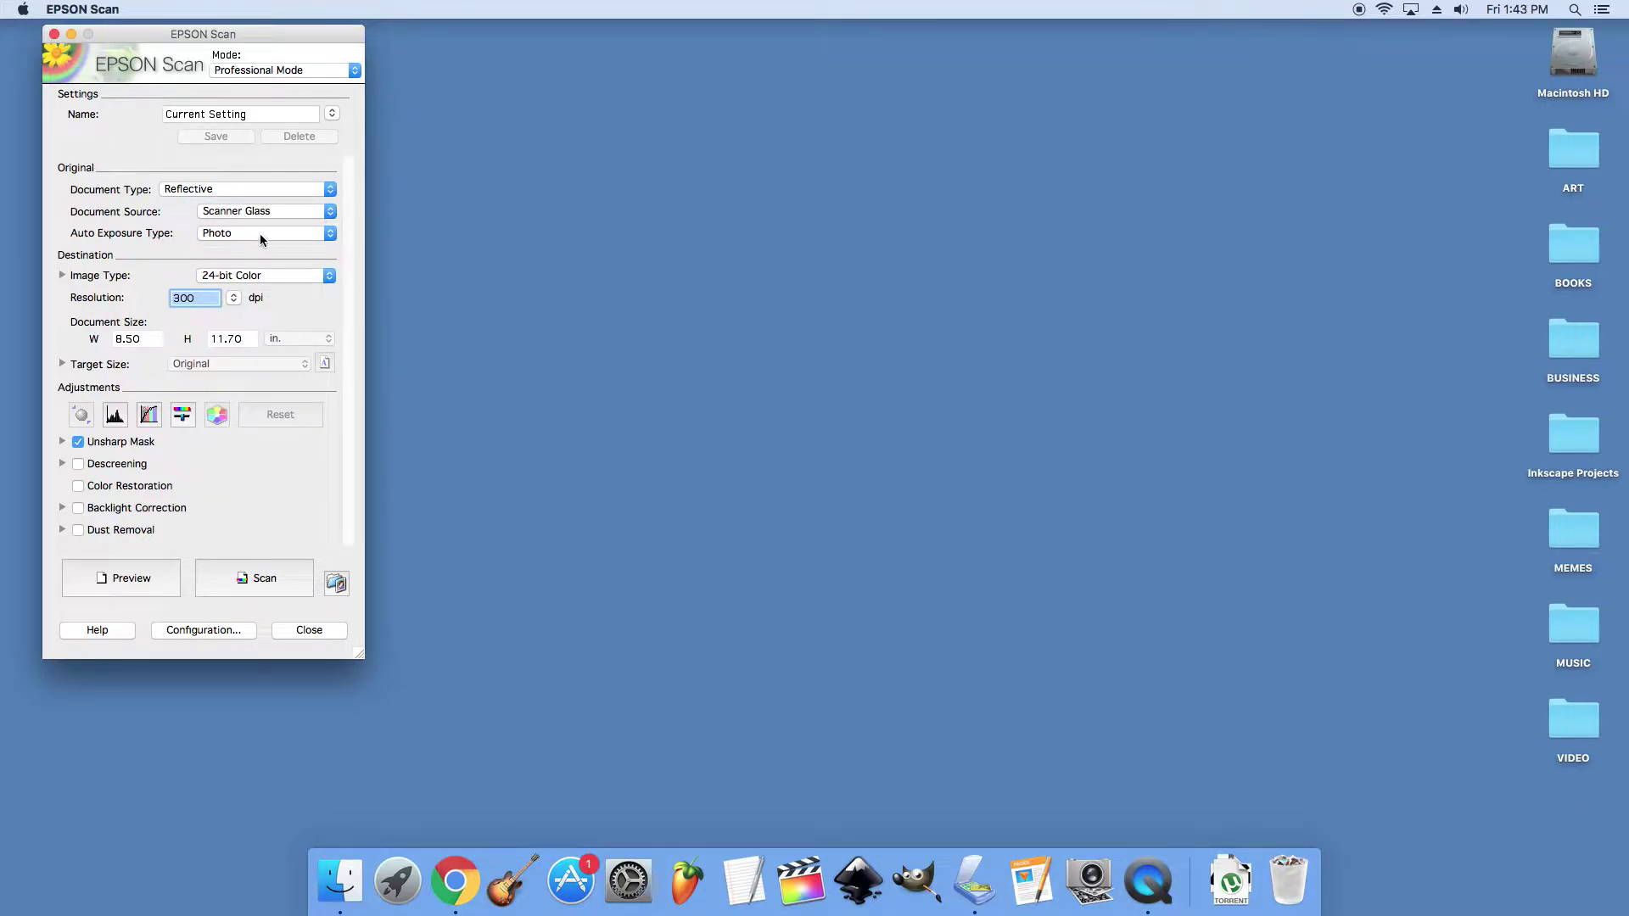
pyautogui.click(331, 240)
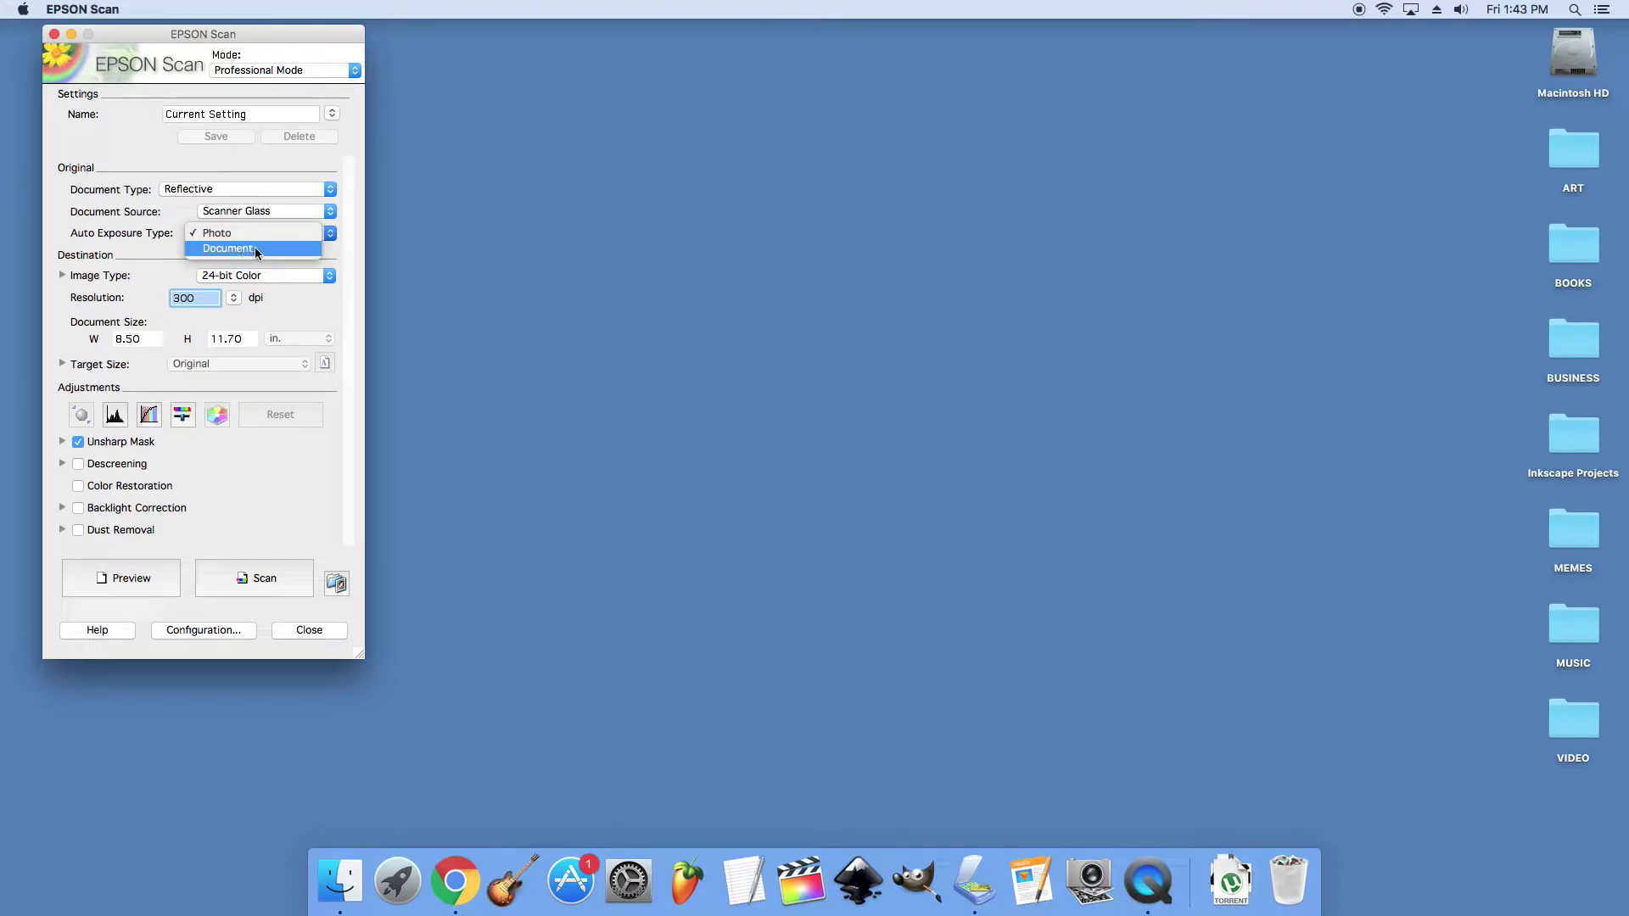
pyautogui.click(147, 267)
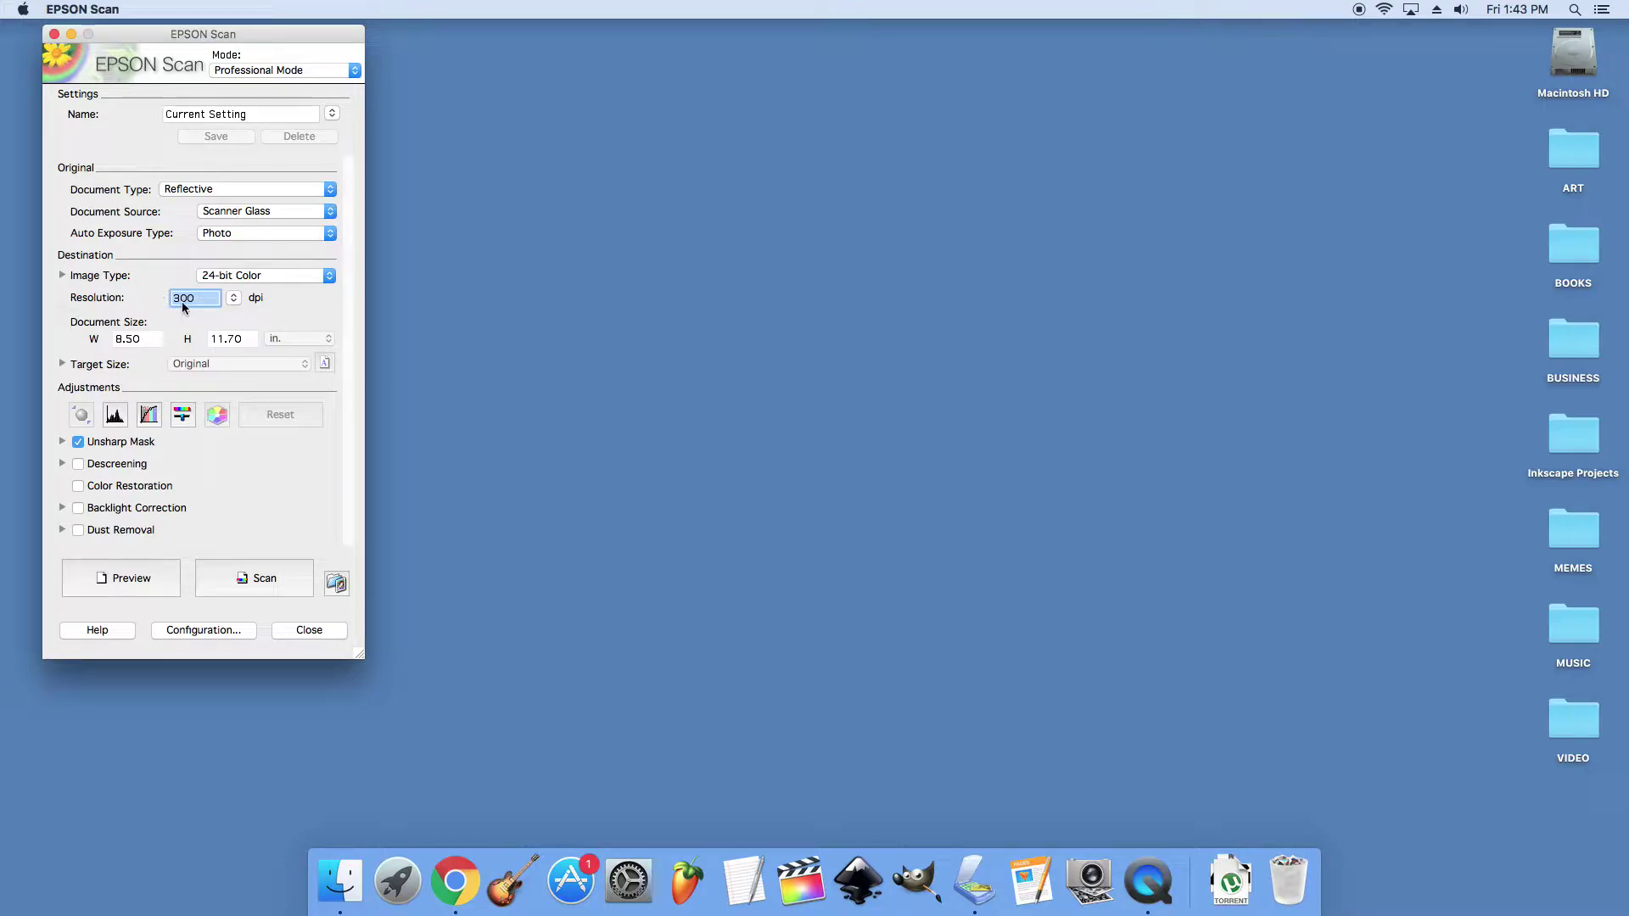
pyautogui.click(273, 580)
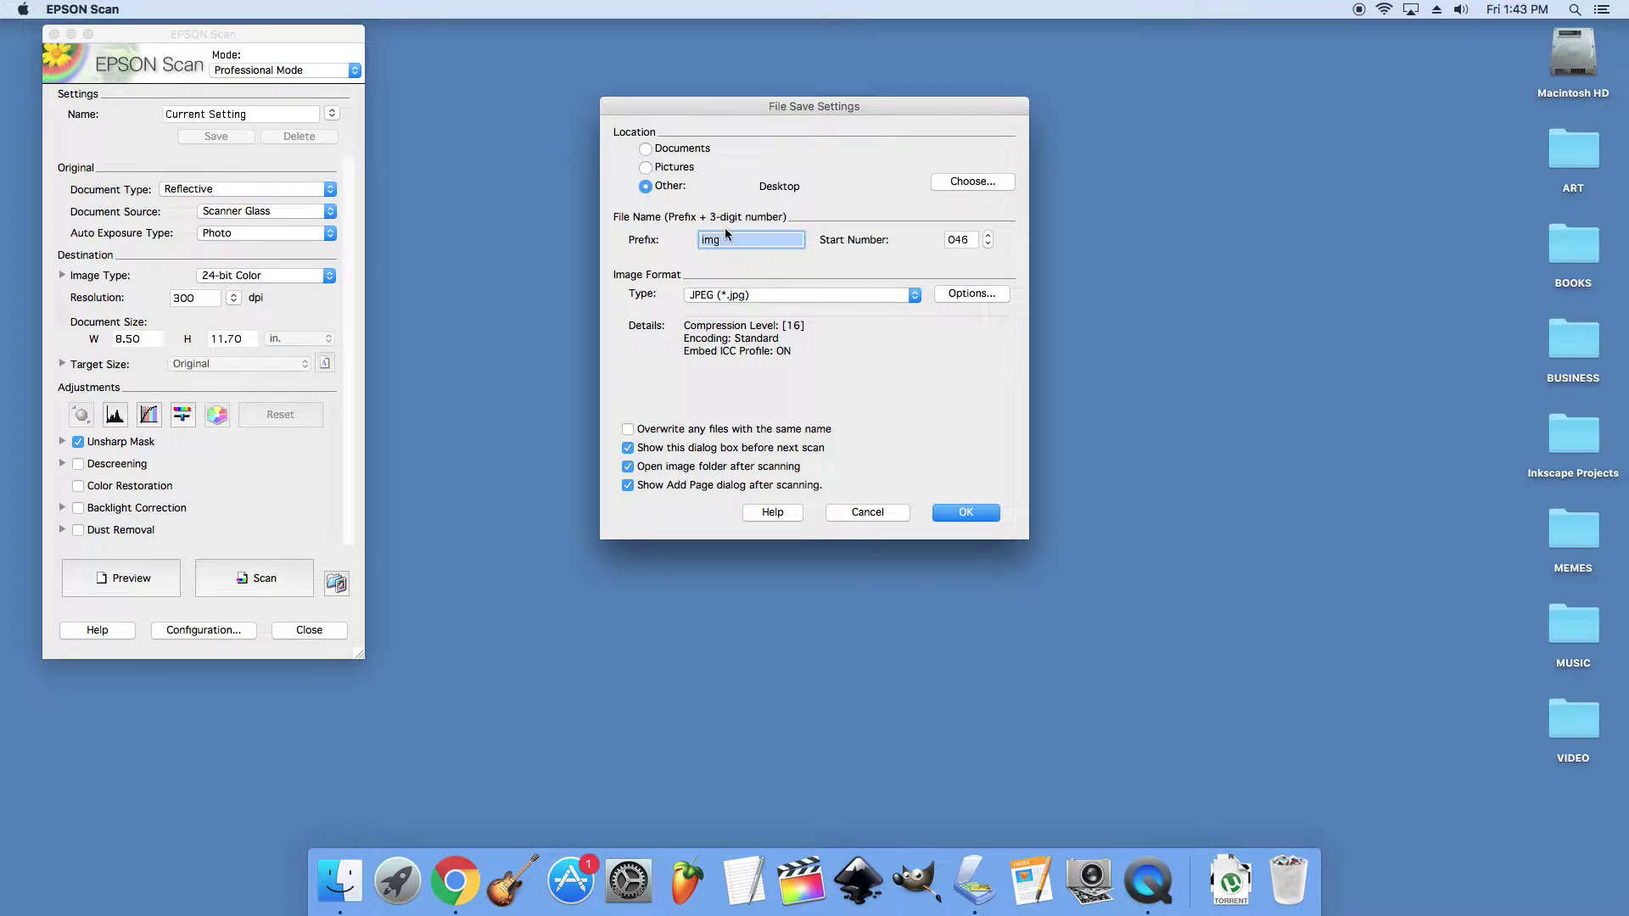
# Step: Confirm the JPEG save settings so the scan is saved as img046.jpg on the Desktop
pyautogui.click(964, 513)
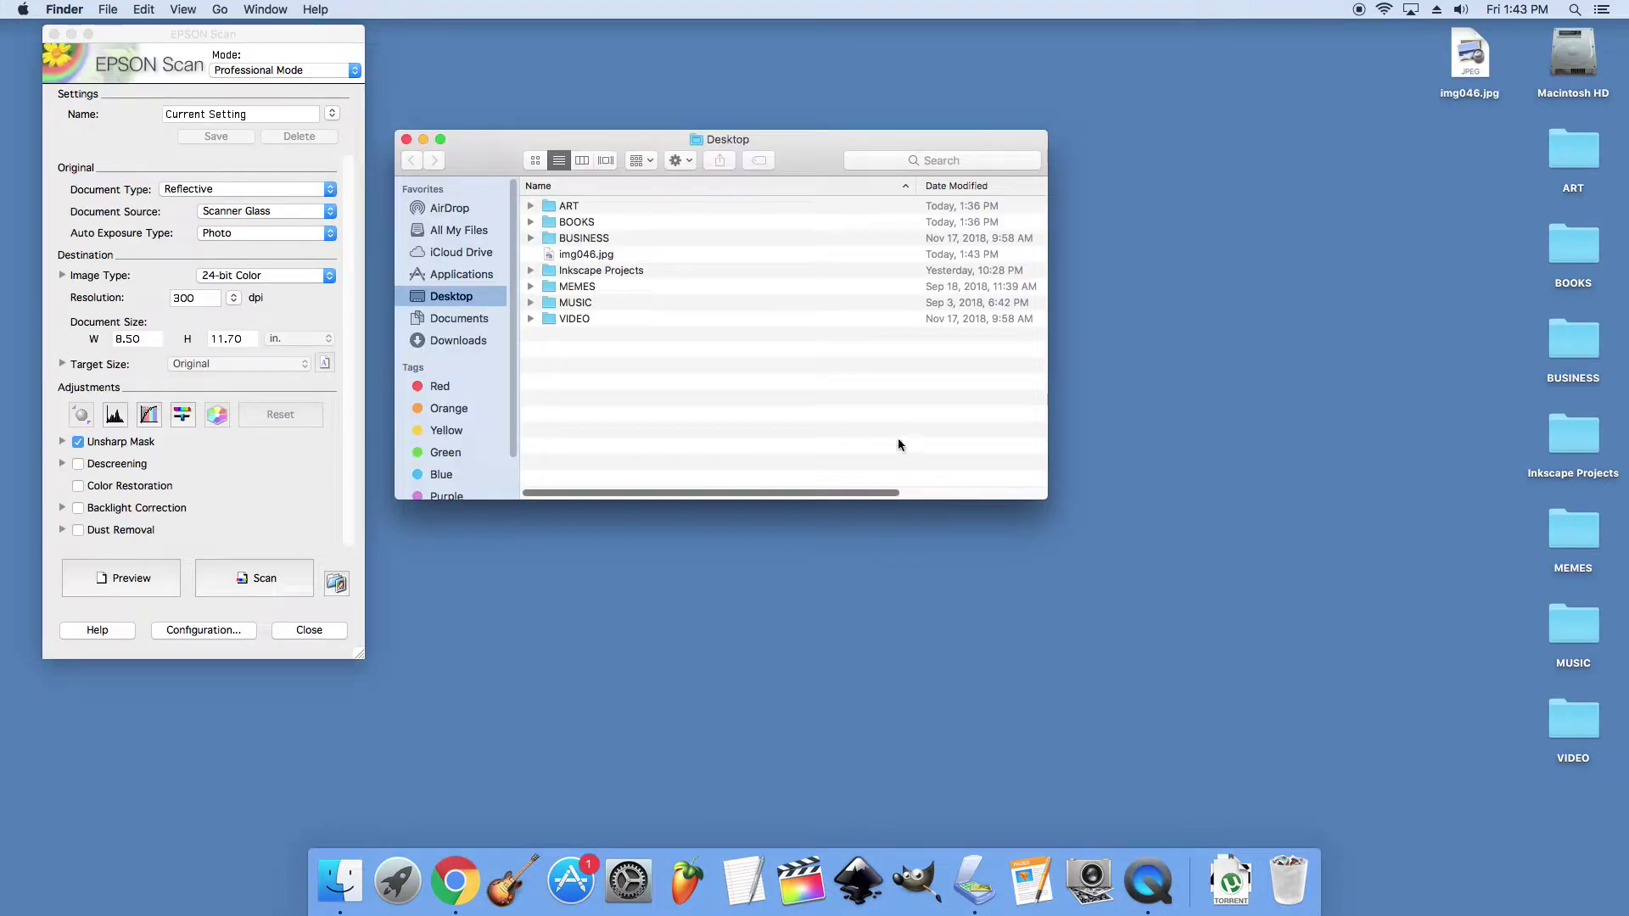
# Step: Open img046.jpg in Preview and crop it tightly around the creature drawing
pyautogui.click(406, 139)
pyautogui.click(1478, 66)
pyautogui.doubleClick(1478, 66)
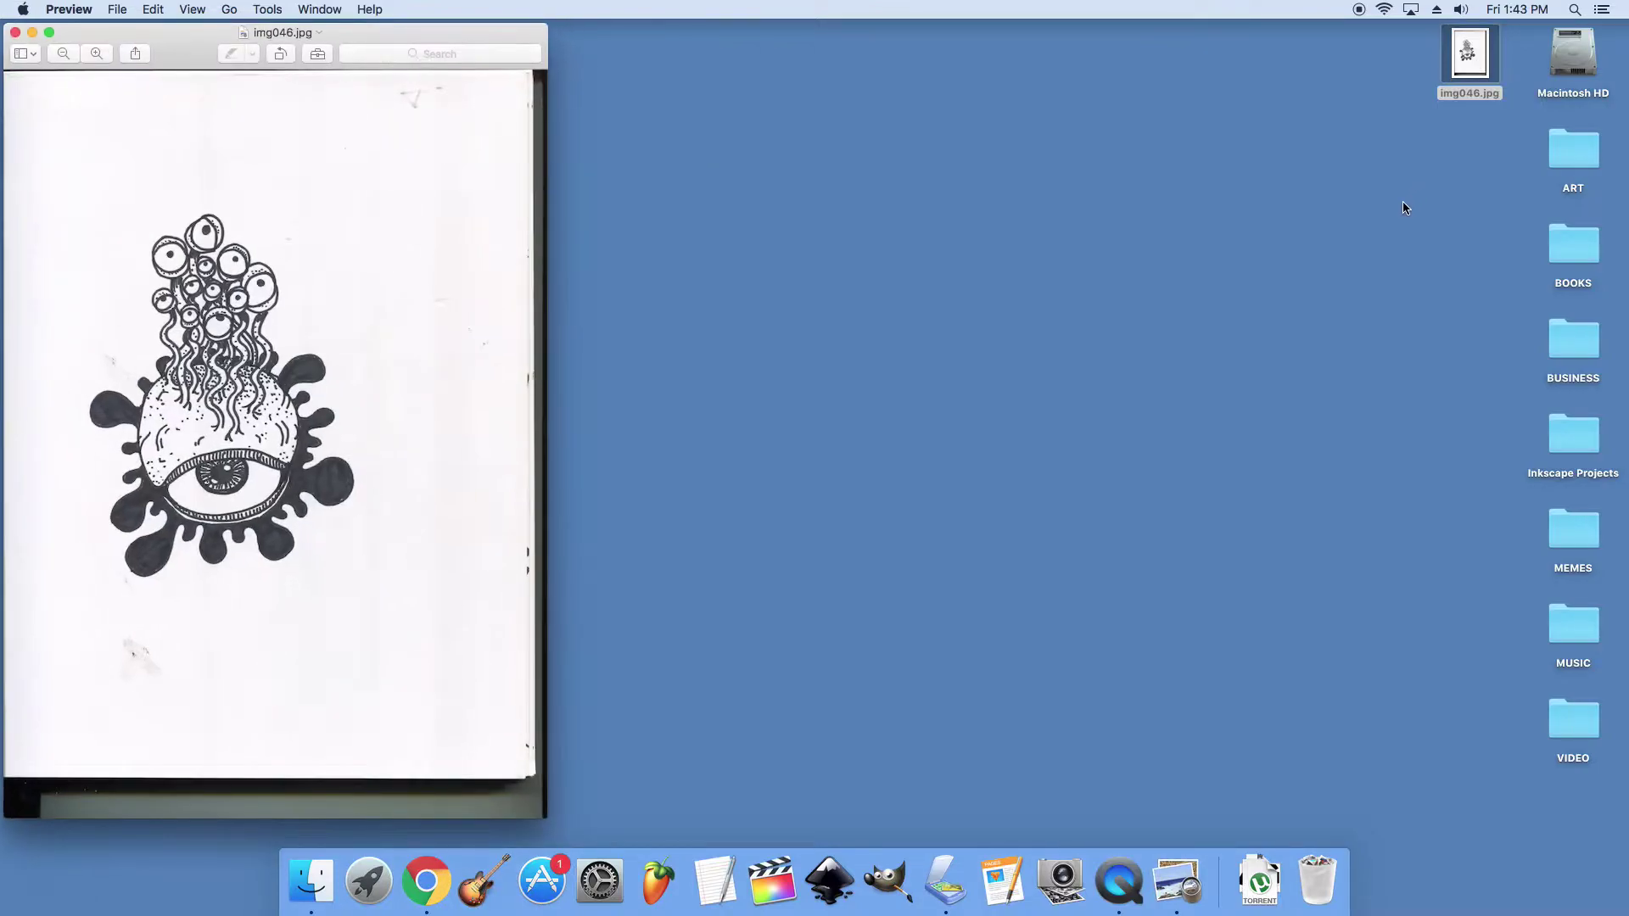
pyautogui.moveTo(348, 33); pyautogui.dragTo(945, 18)
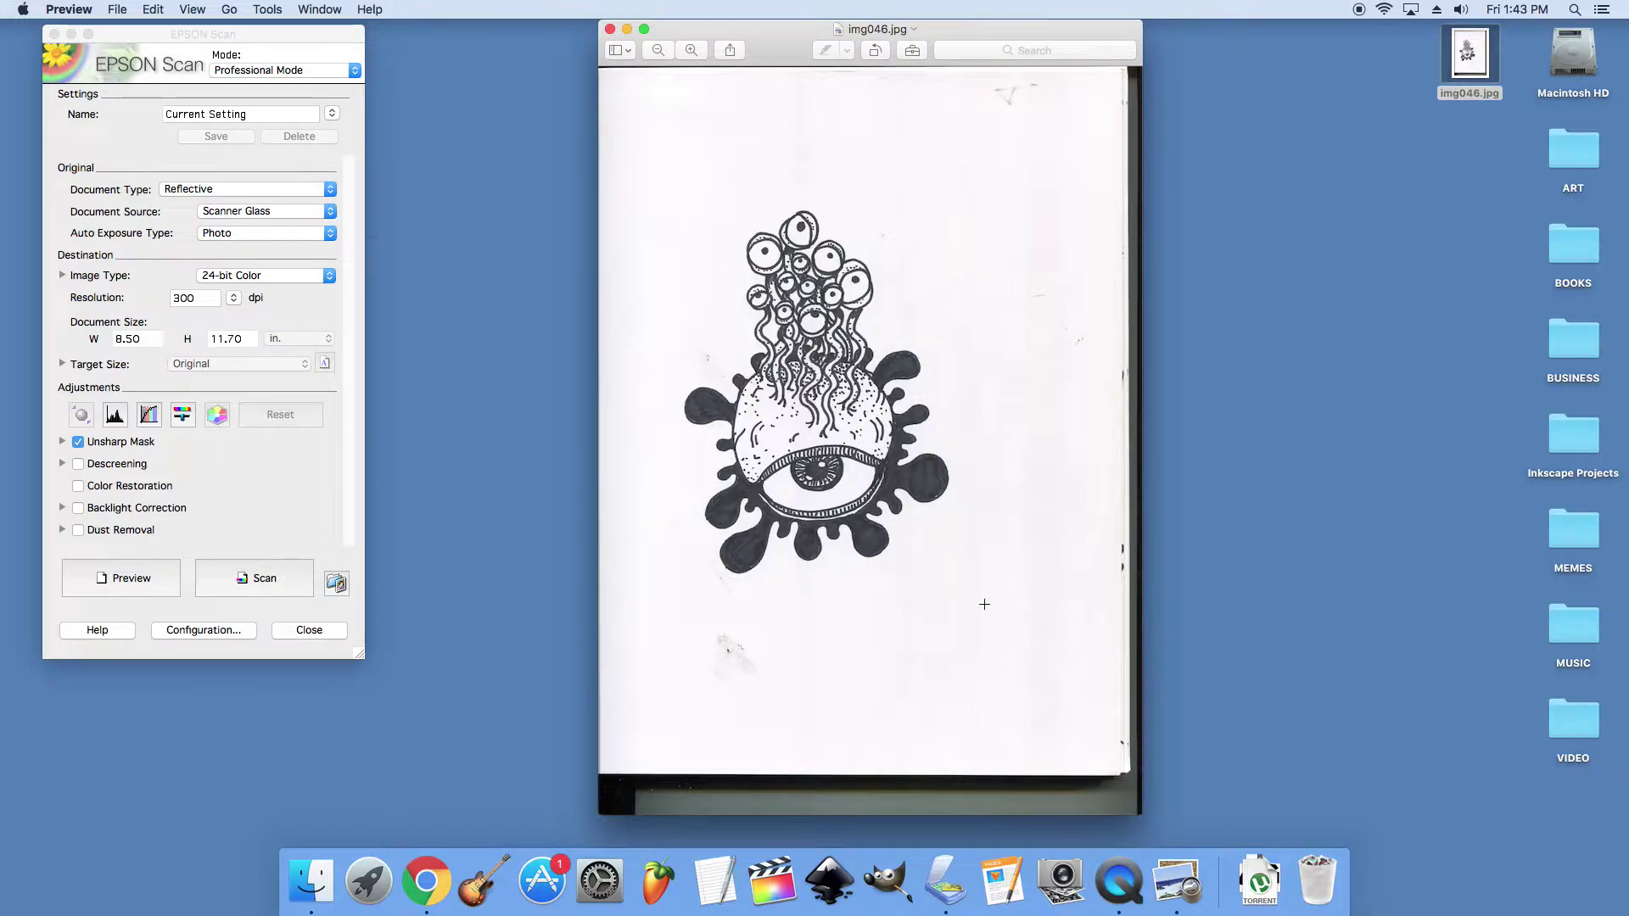
pyautogui.moveTo(987, 598)
pyautogui.mouseDown()
pyautogui.moveTo(932, 494)
pyautogui.moveTo(654, 180)
pyautogui.mouseUp()
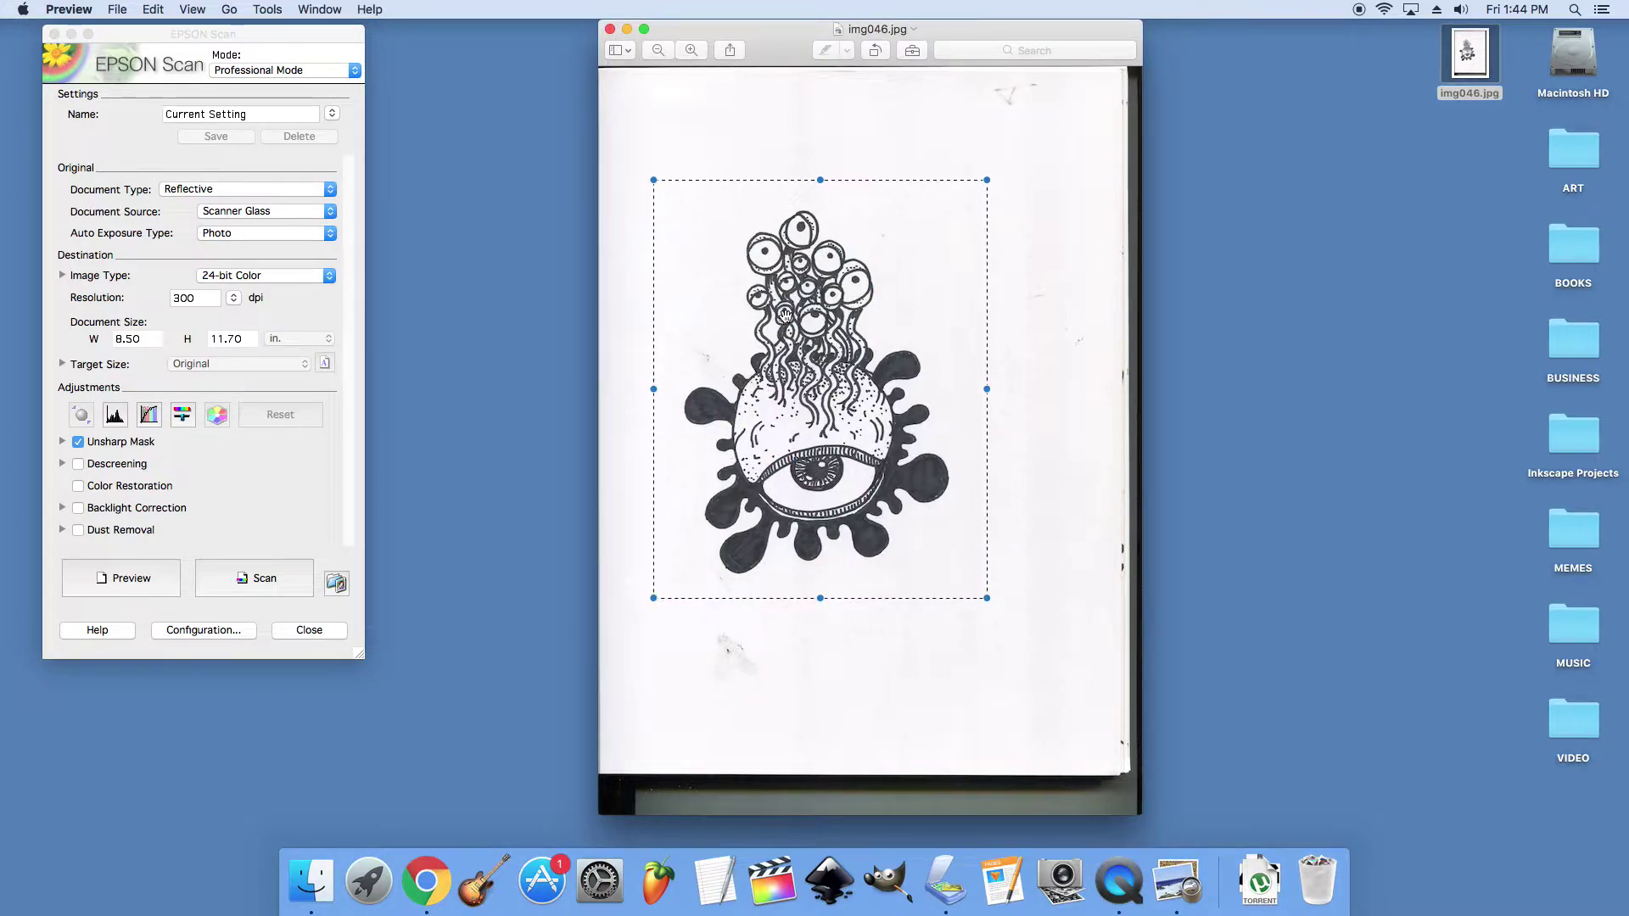
pyautogui.press('super+k')
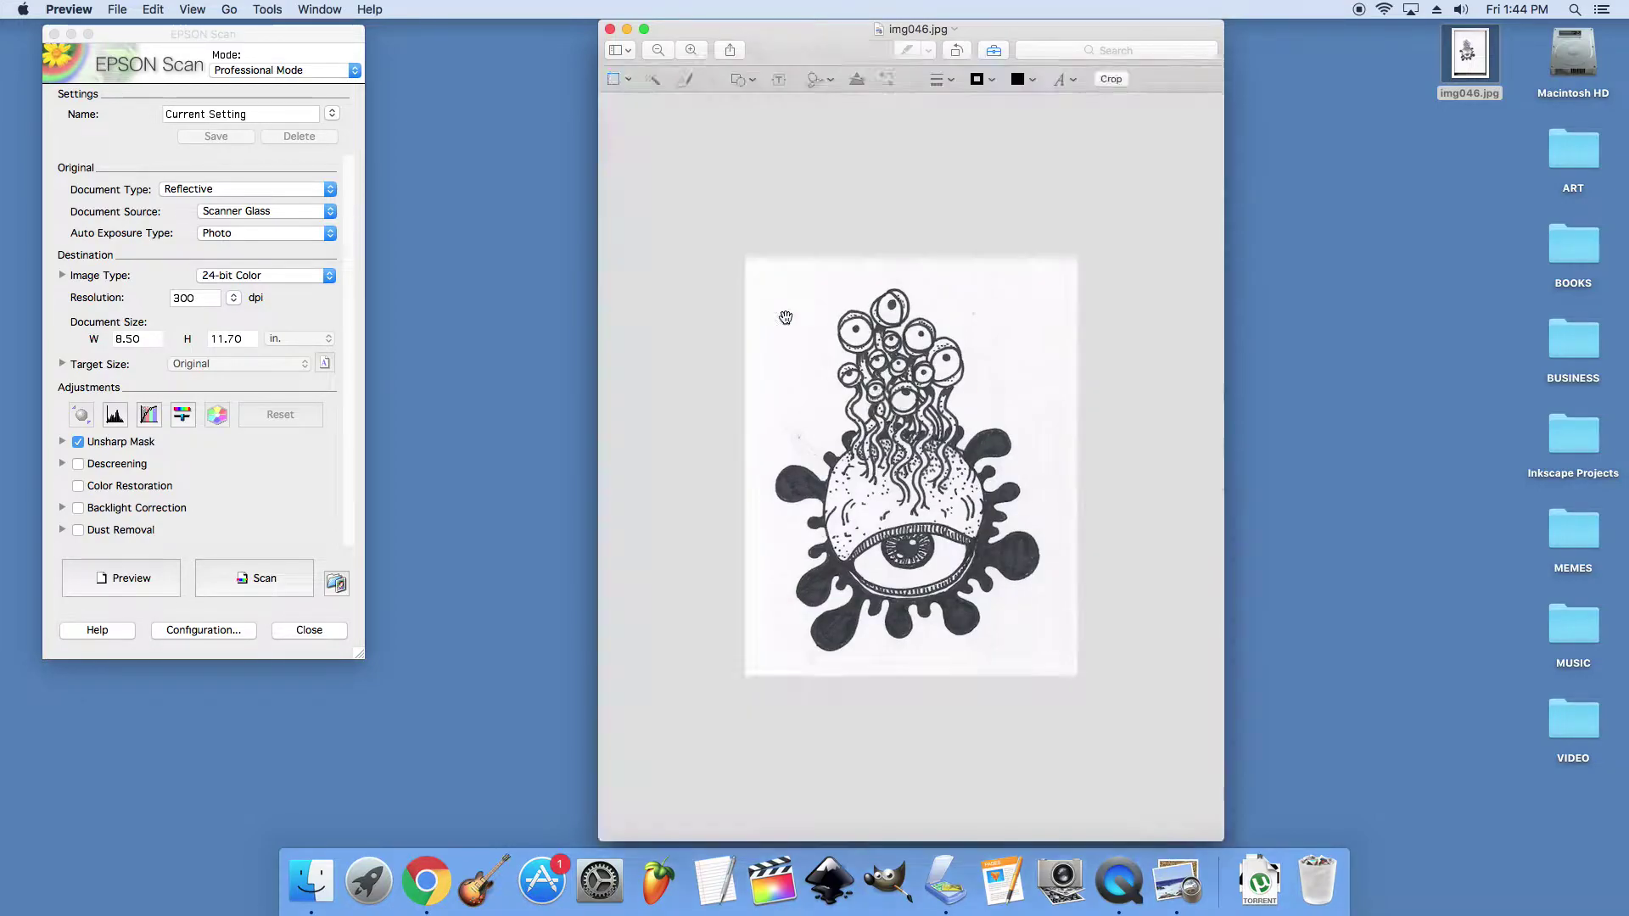
# Step: Close Preview and open the cropped img046.jpg with GIMP
pyautogui.click(610, 30)
pyautogui.rightClick(1463, 67)
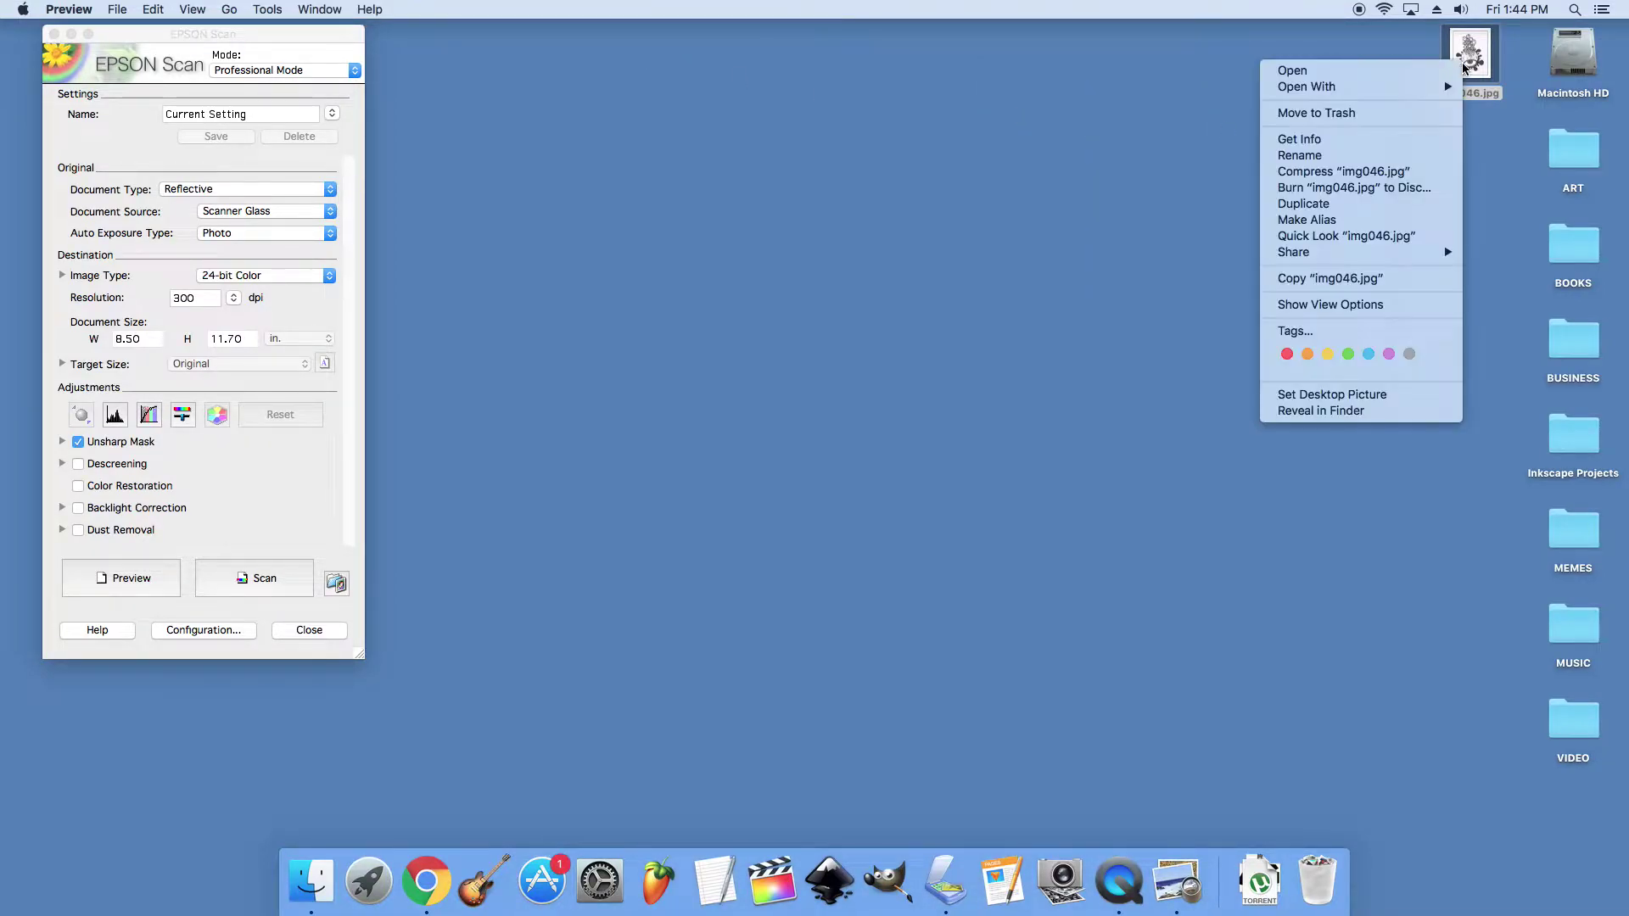
pyautogui.moveTo(1456, 86)
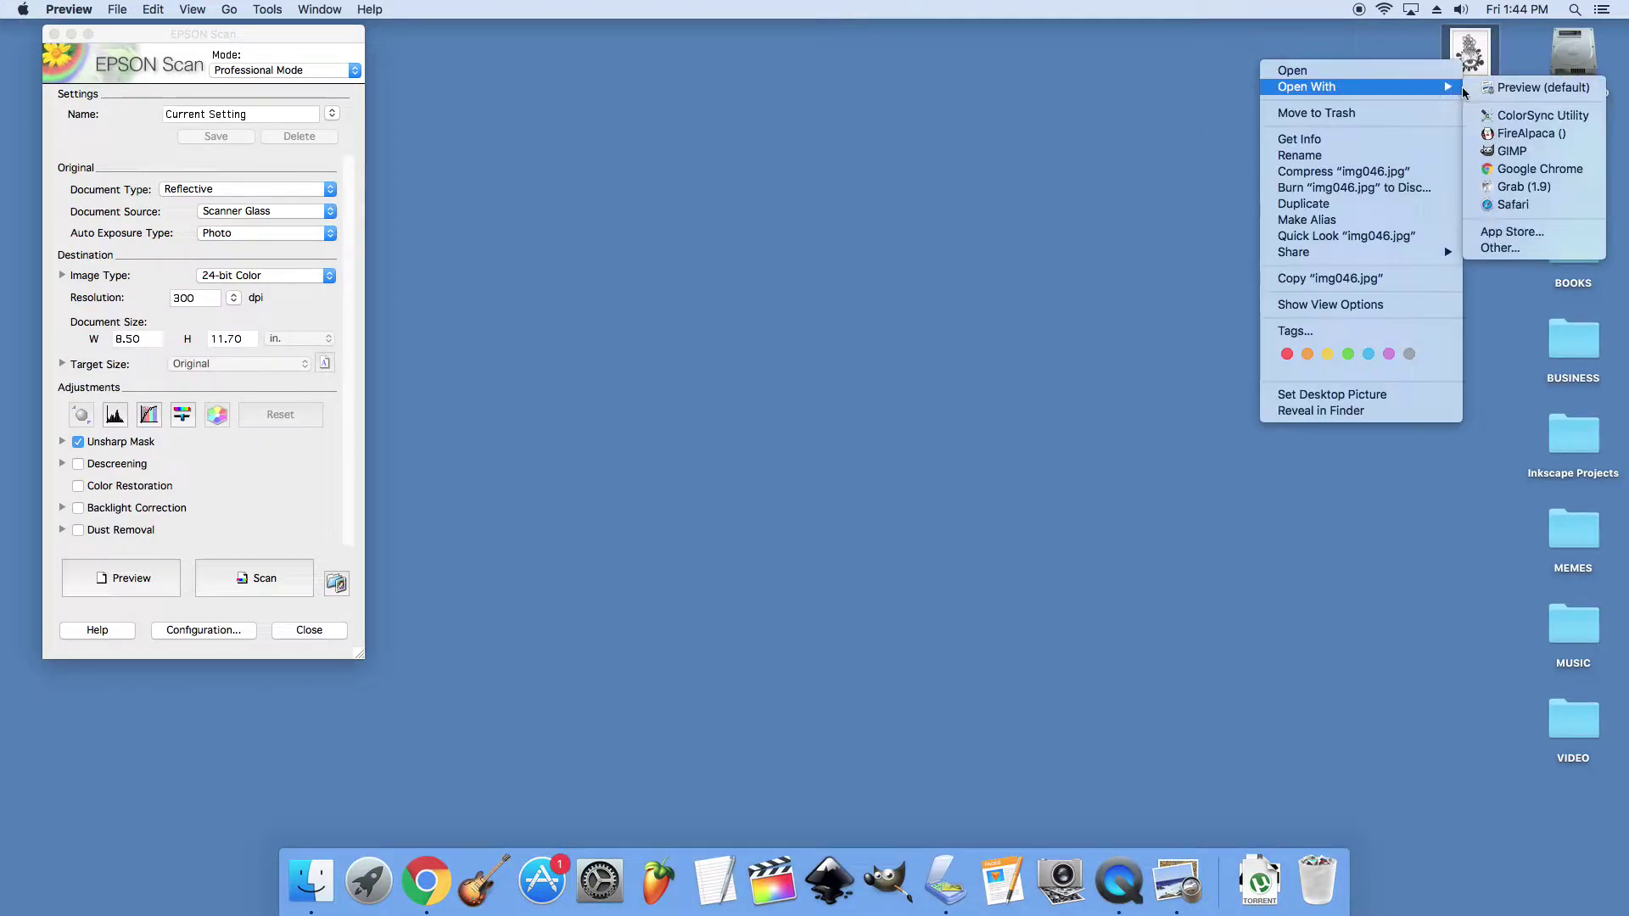
pyautogui.click(1512, 151)
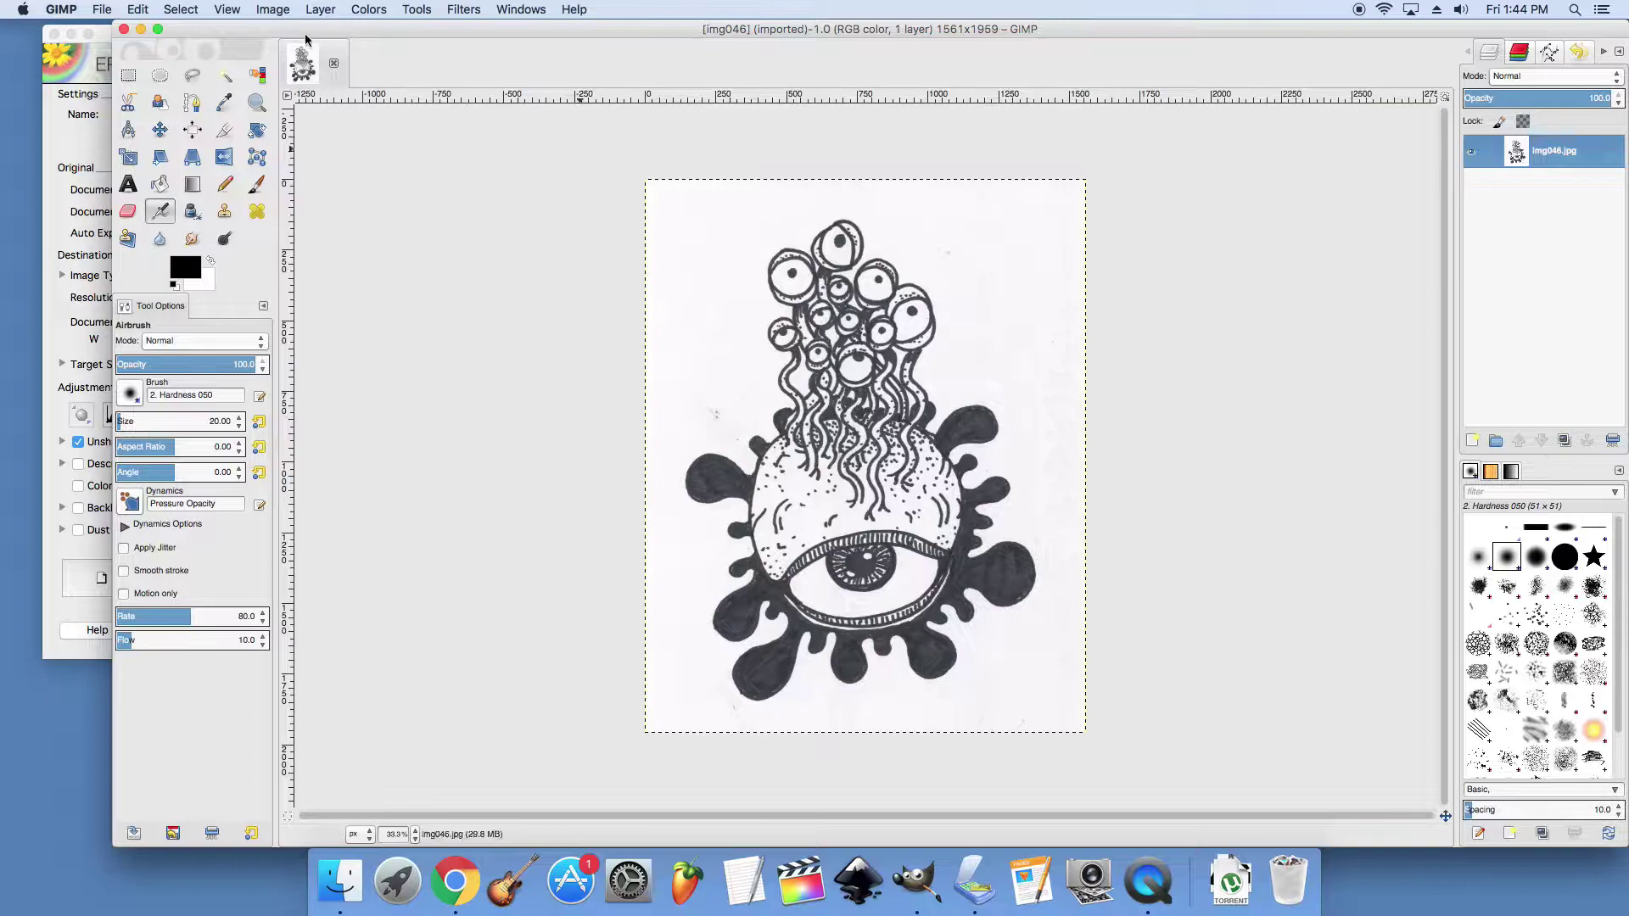
# Step: Convert the image to Indexed mode using the black and white (1-bit) palette
pyautogui.click(273, 9)
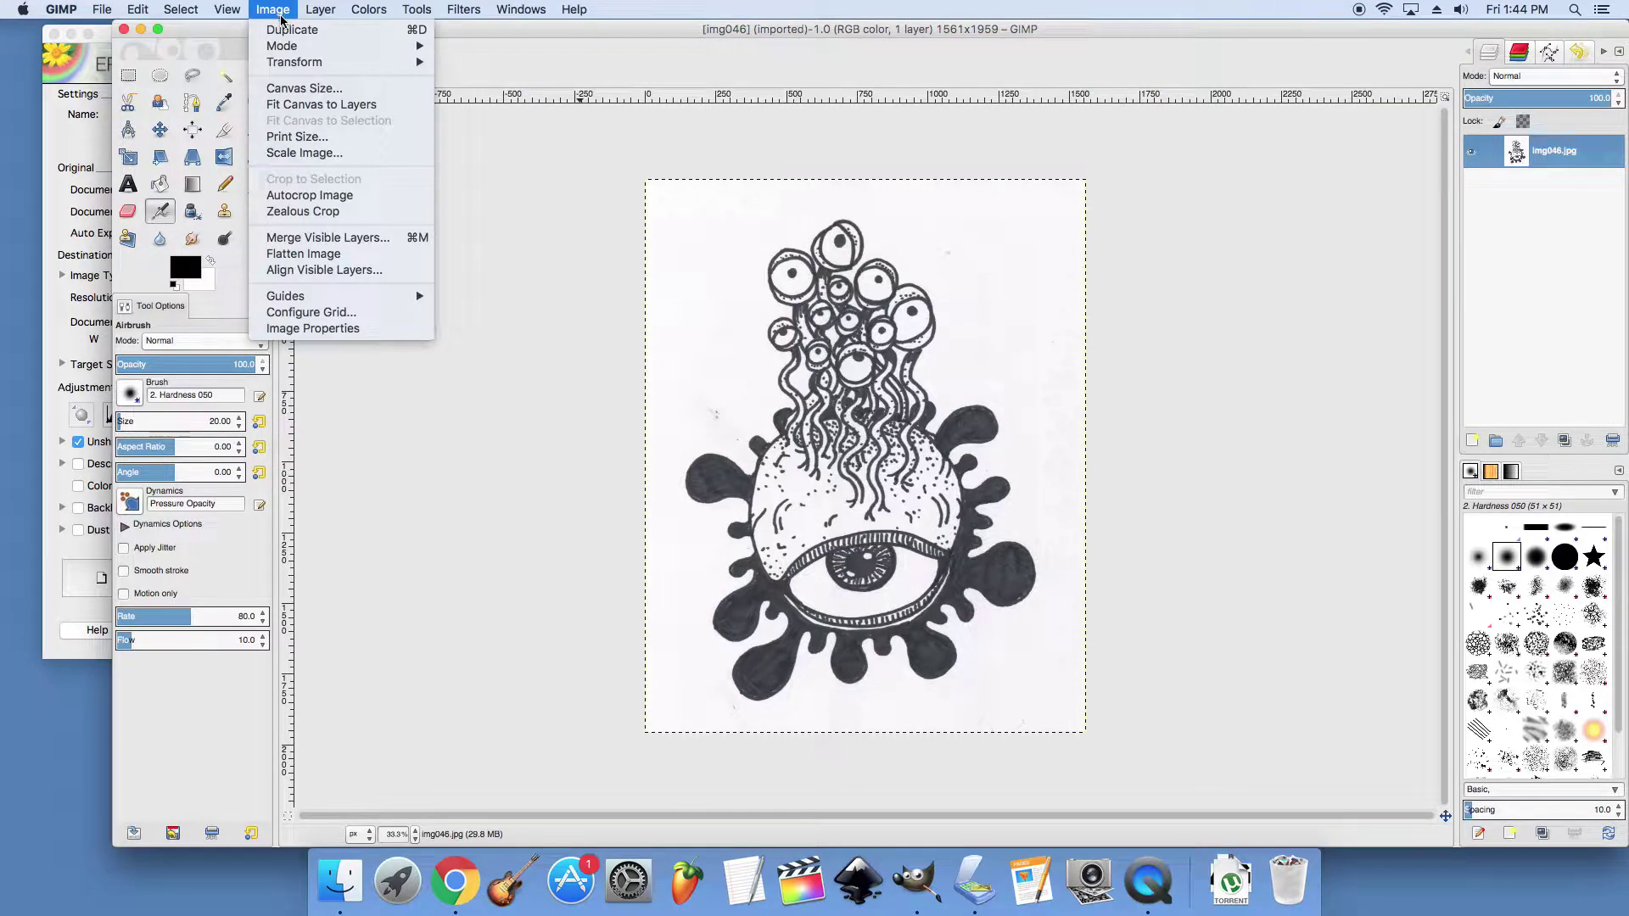
pyautogui.moveTo(283, 51)
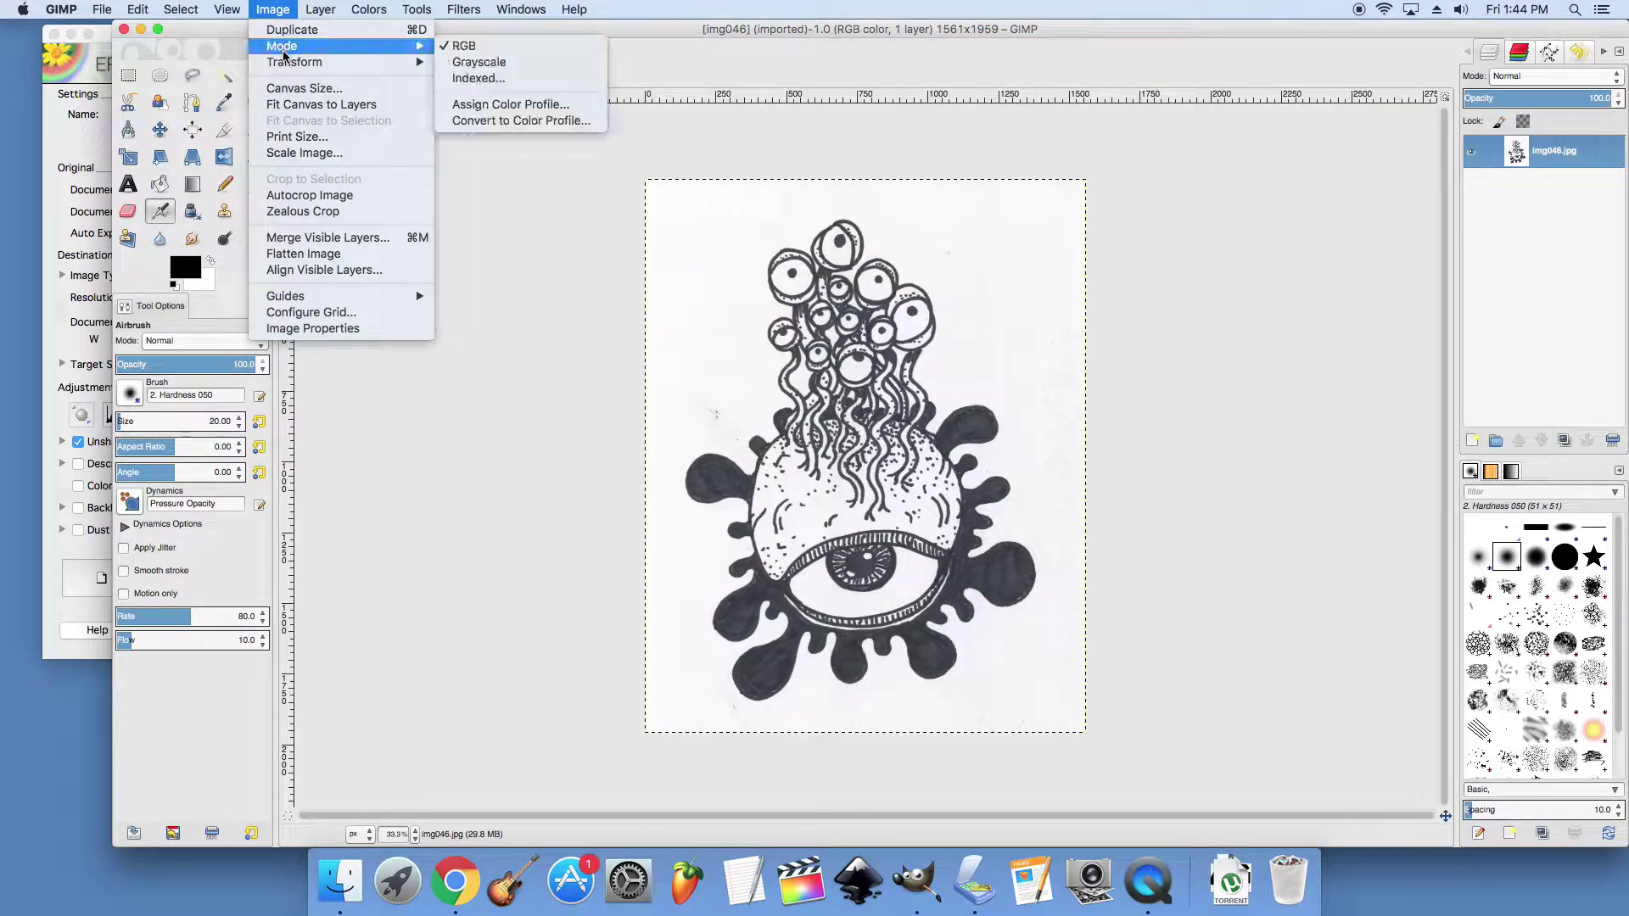
pyautogui.click(472, 78)
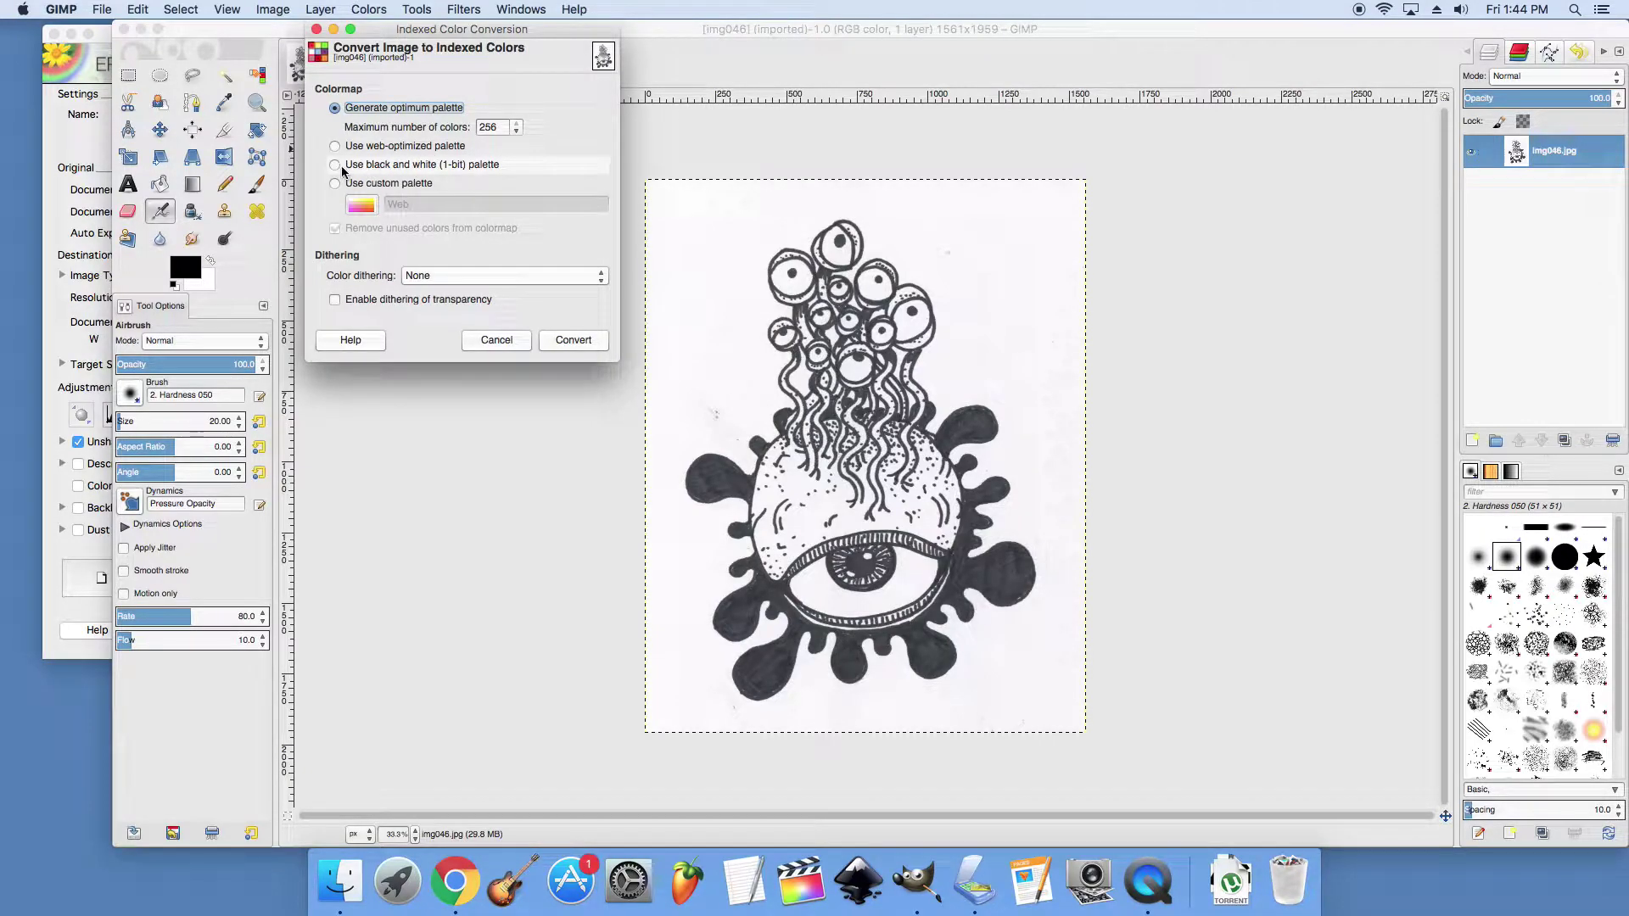
pyautogui.click(335, 166)
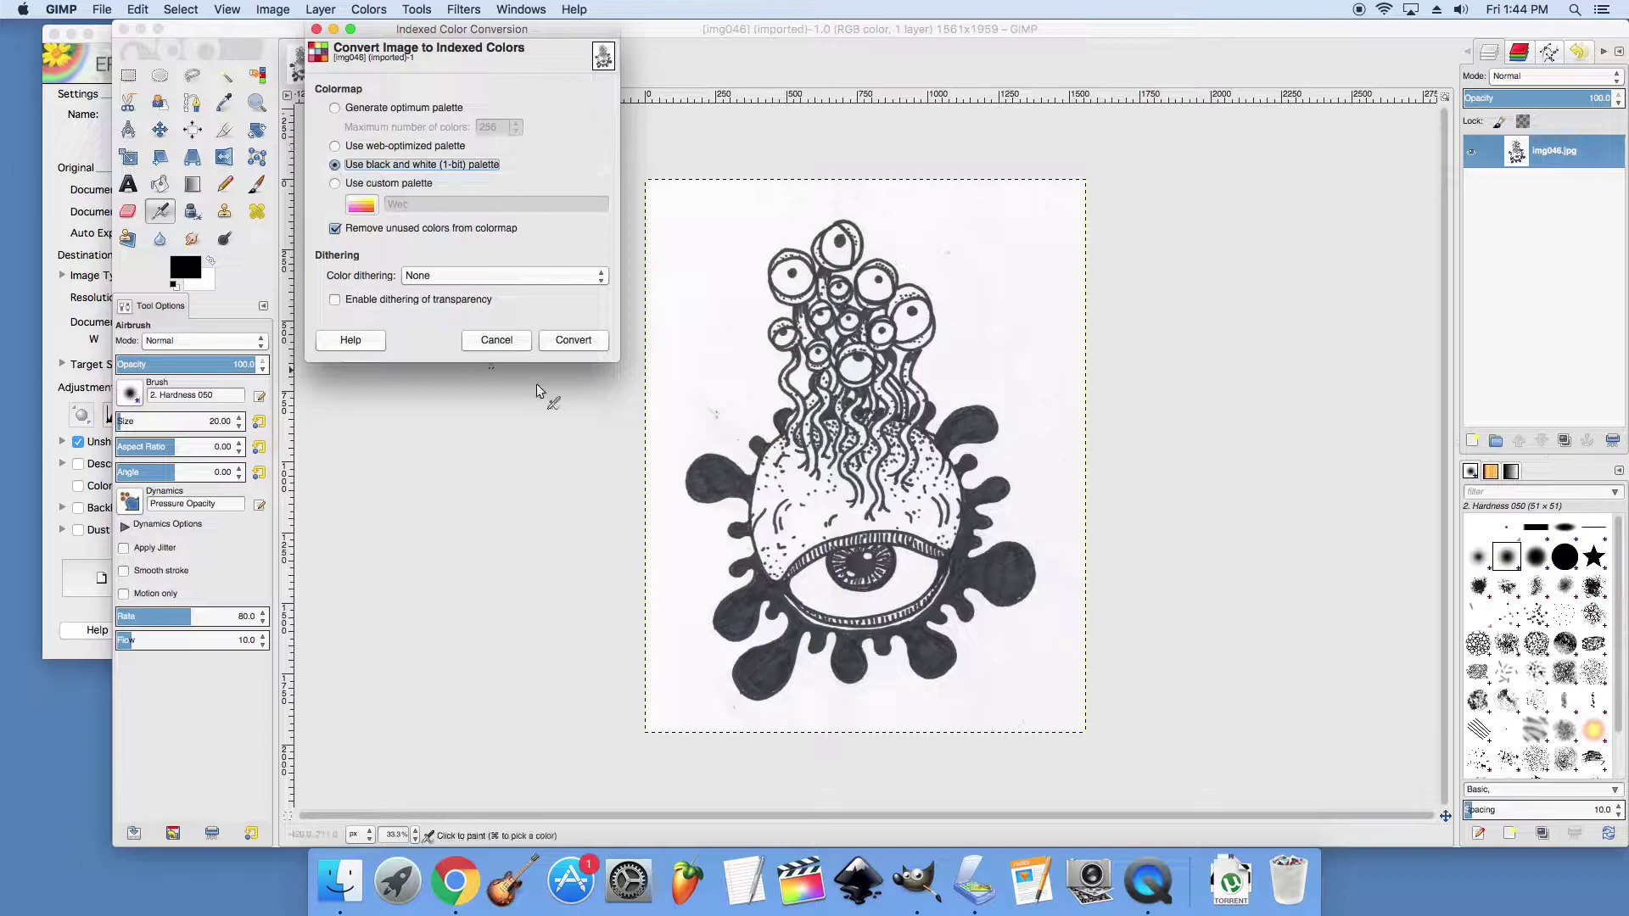
pyautogui.click(577, 341)
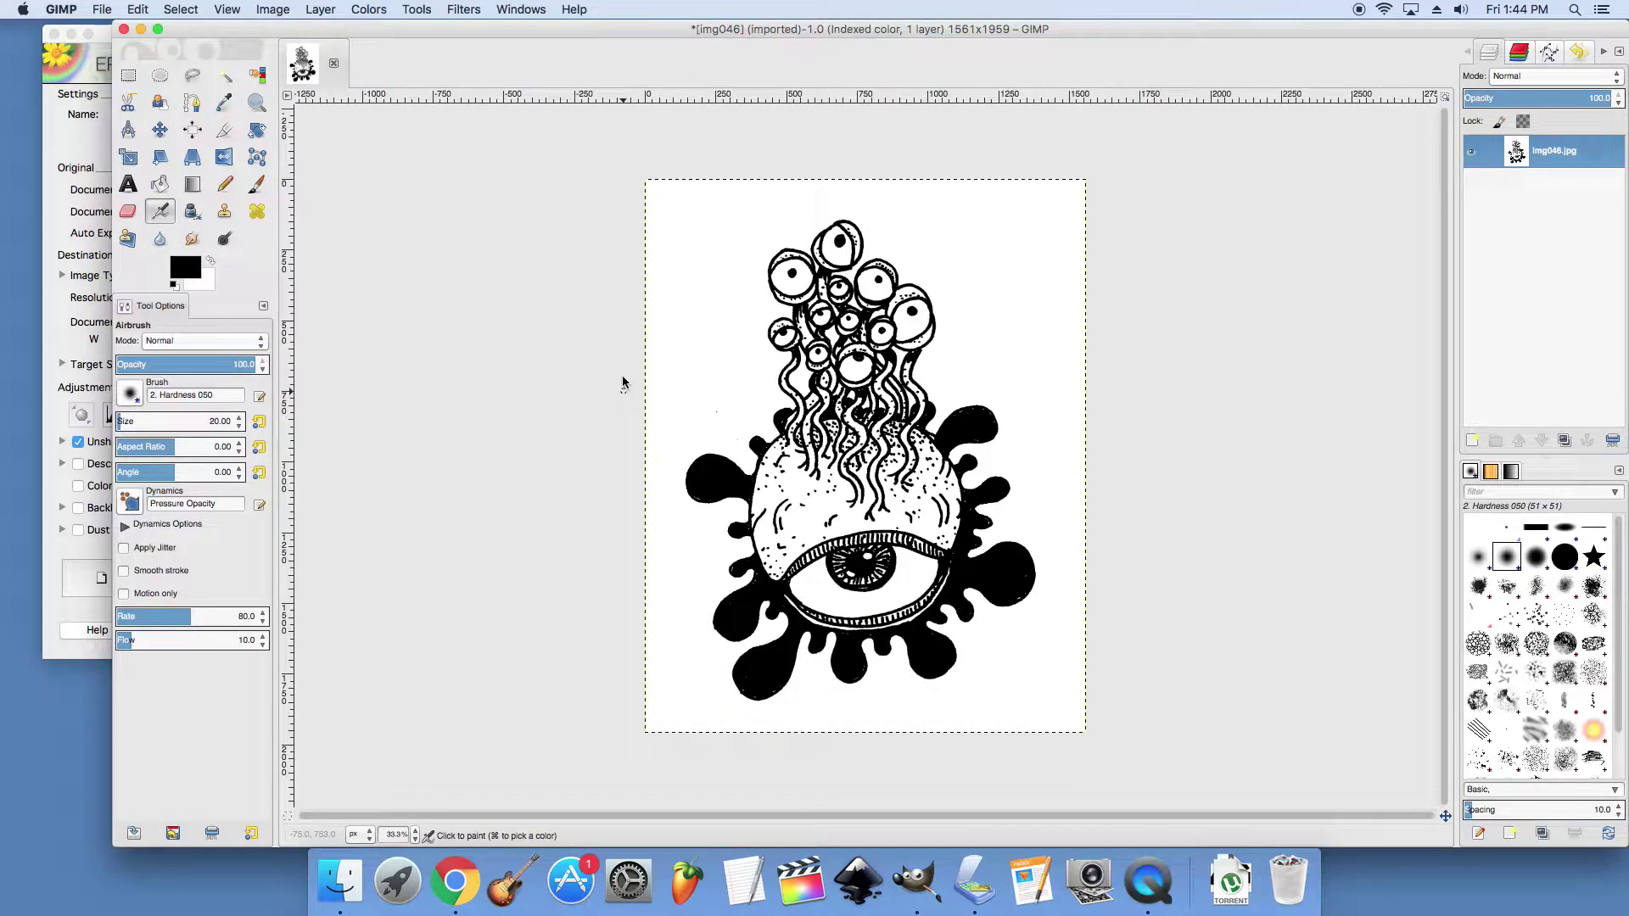
# Step: Switch the image mode back to RGB
pyautogui.click(274, 10)
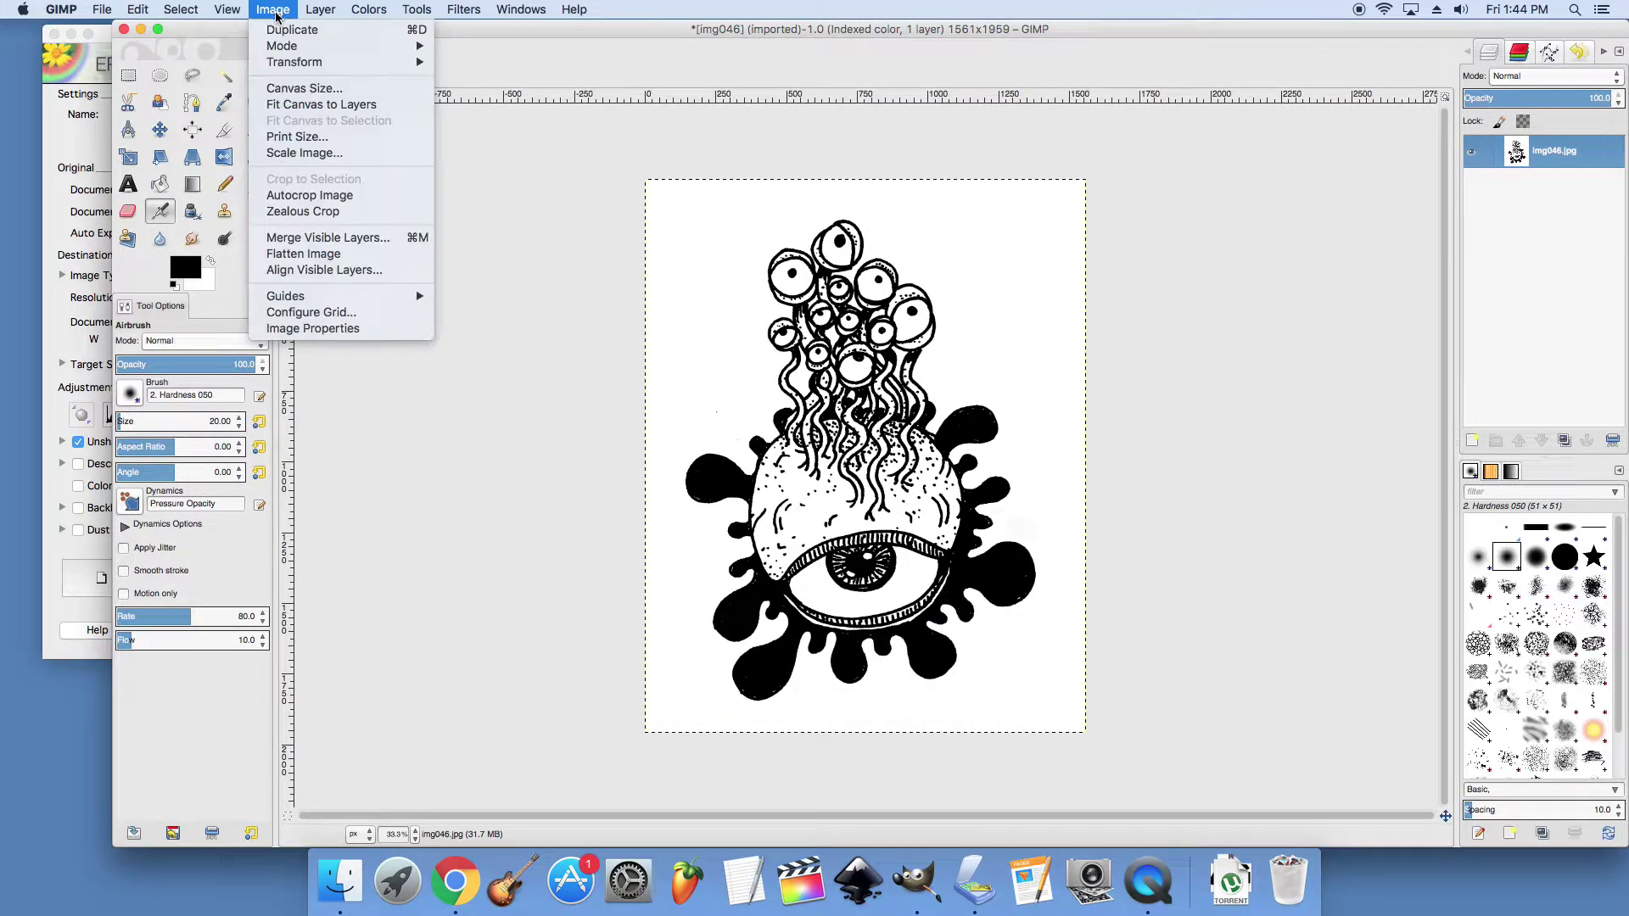
pyautogui.moveTo(310, 48)
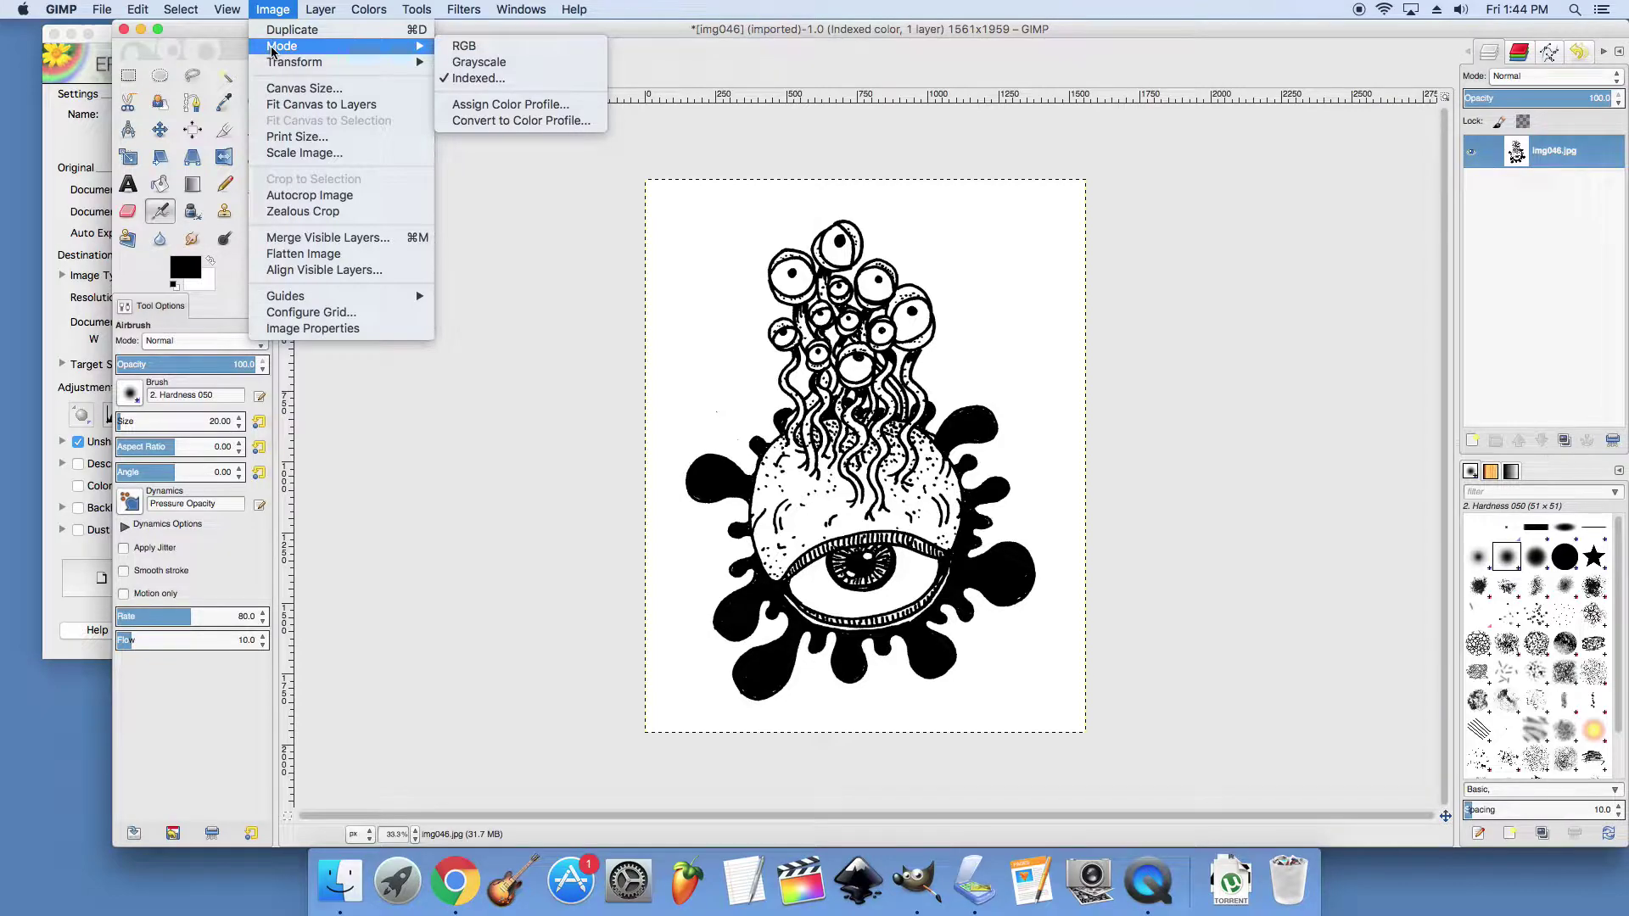
pyautogui.click(475, 53)
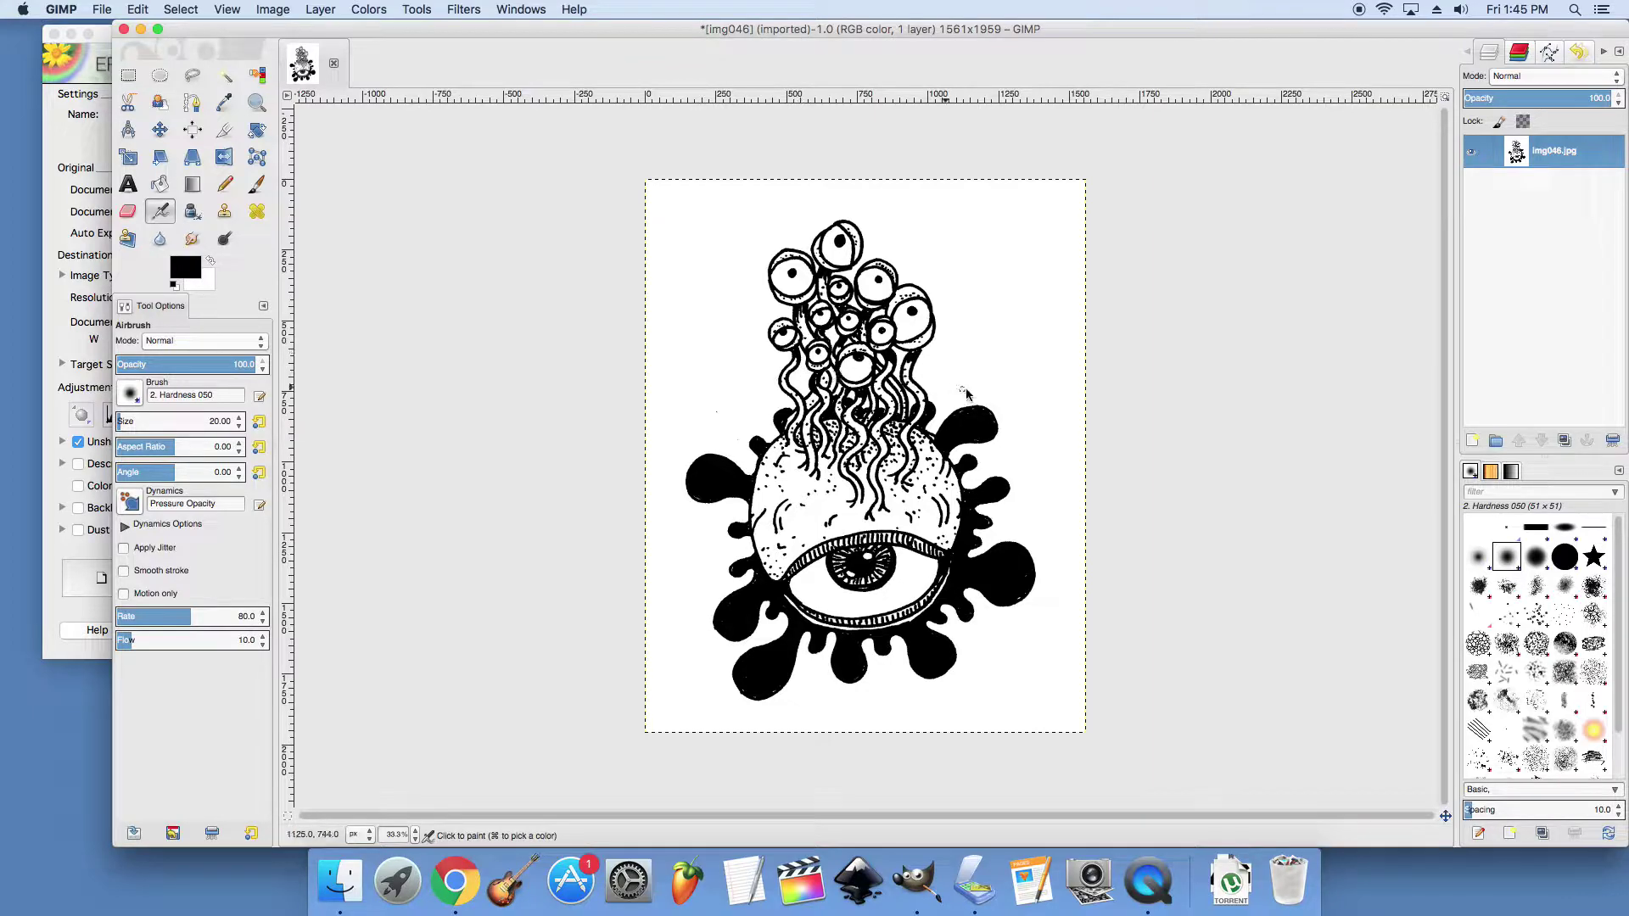
# Step: Zoom in to inspect the black-and-white lines, then zoom back out to 33.3%
pyautogui.scroll(3, 968, 395)
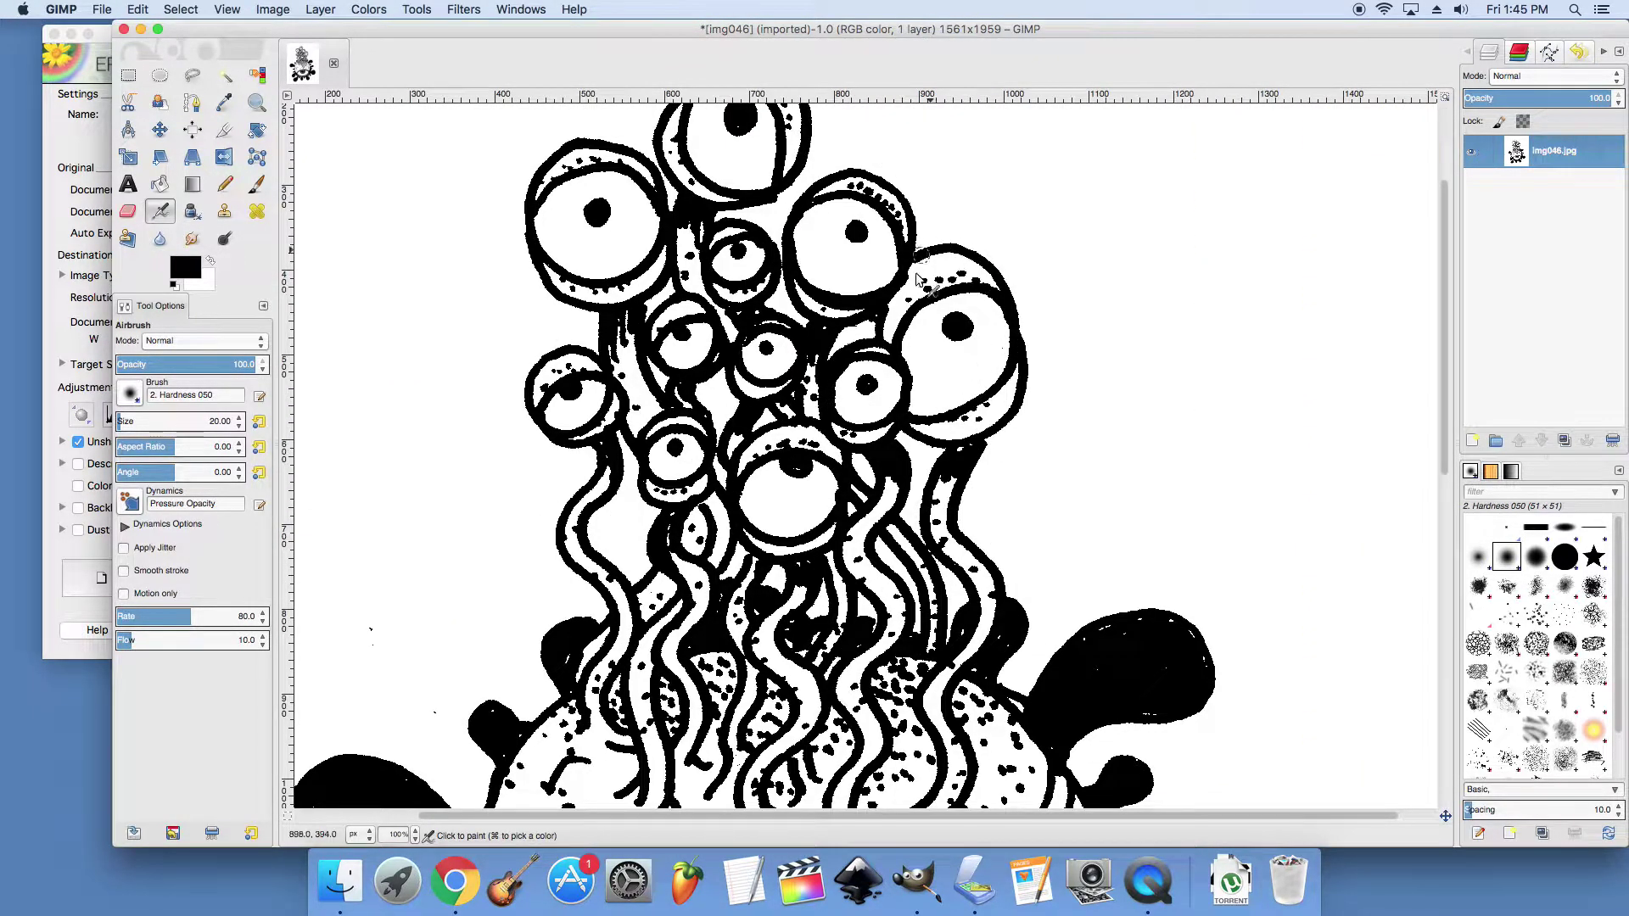
pyautogui.scroll(5, 913, 271)
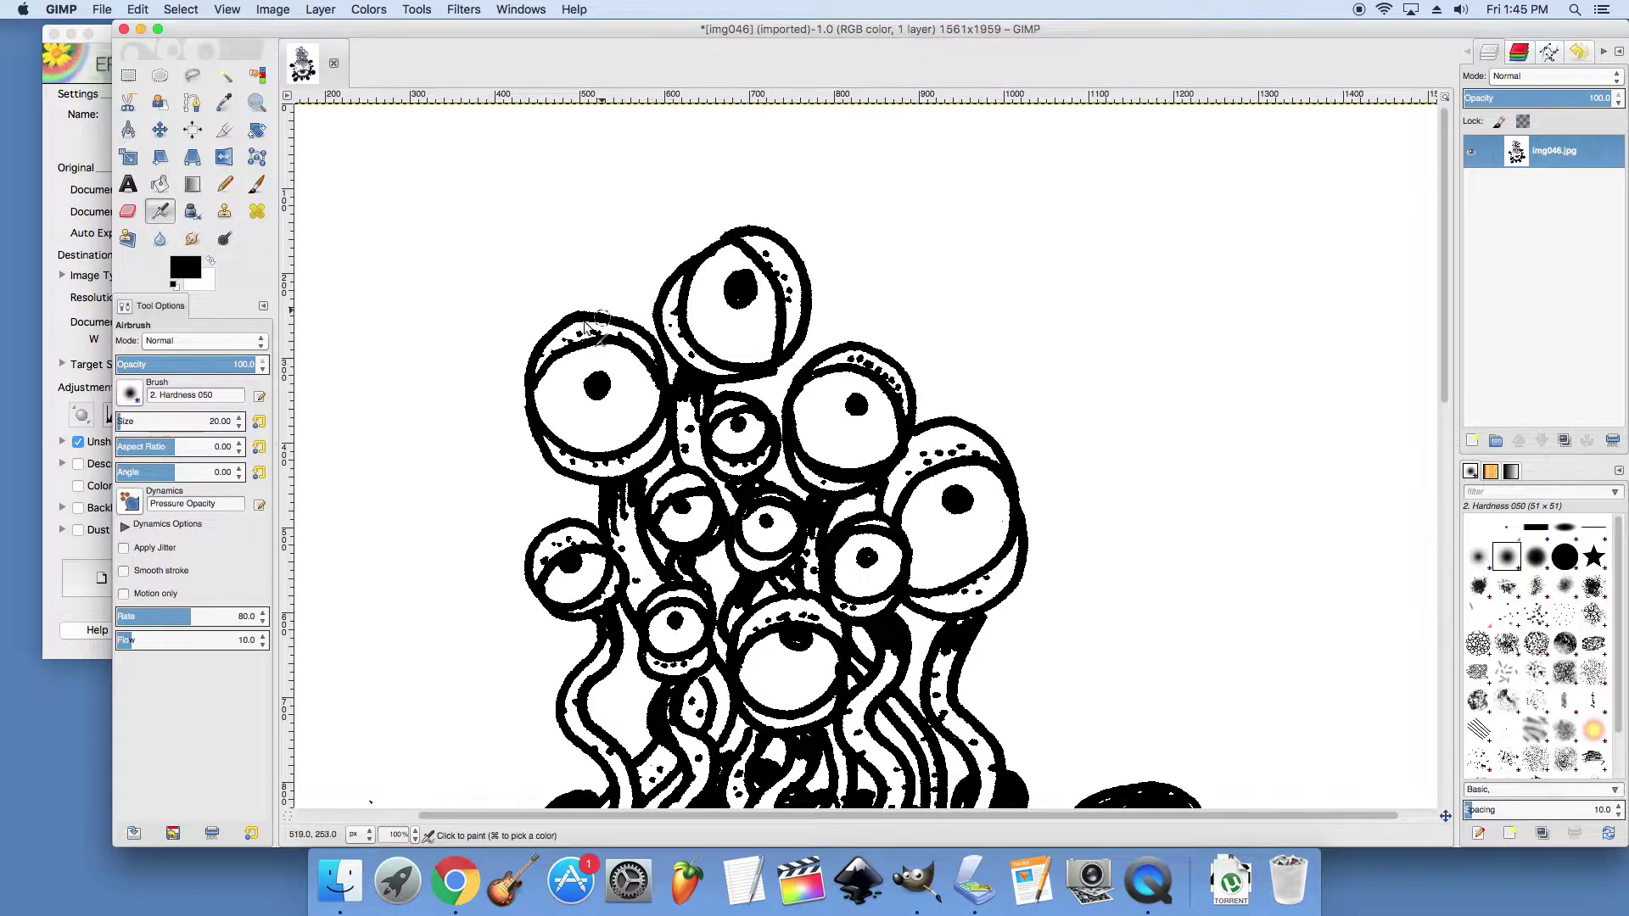
pyautogui.scroll(-10, 638, 416)
pyautogui.scroll(10, 638, 416)
pyautogui.scroll(-5, 732, 422)
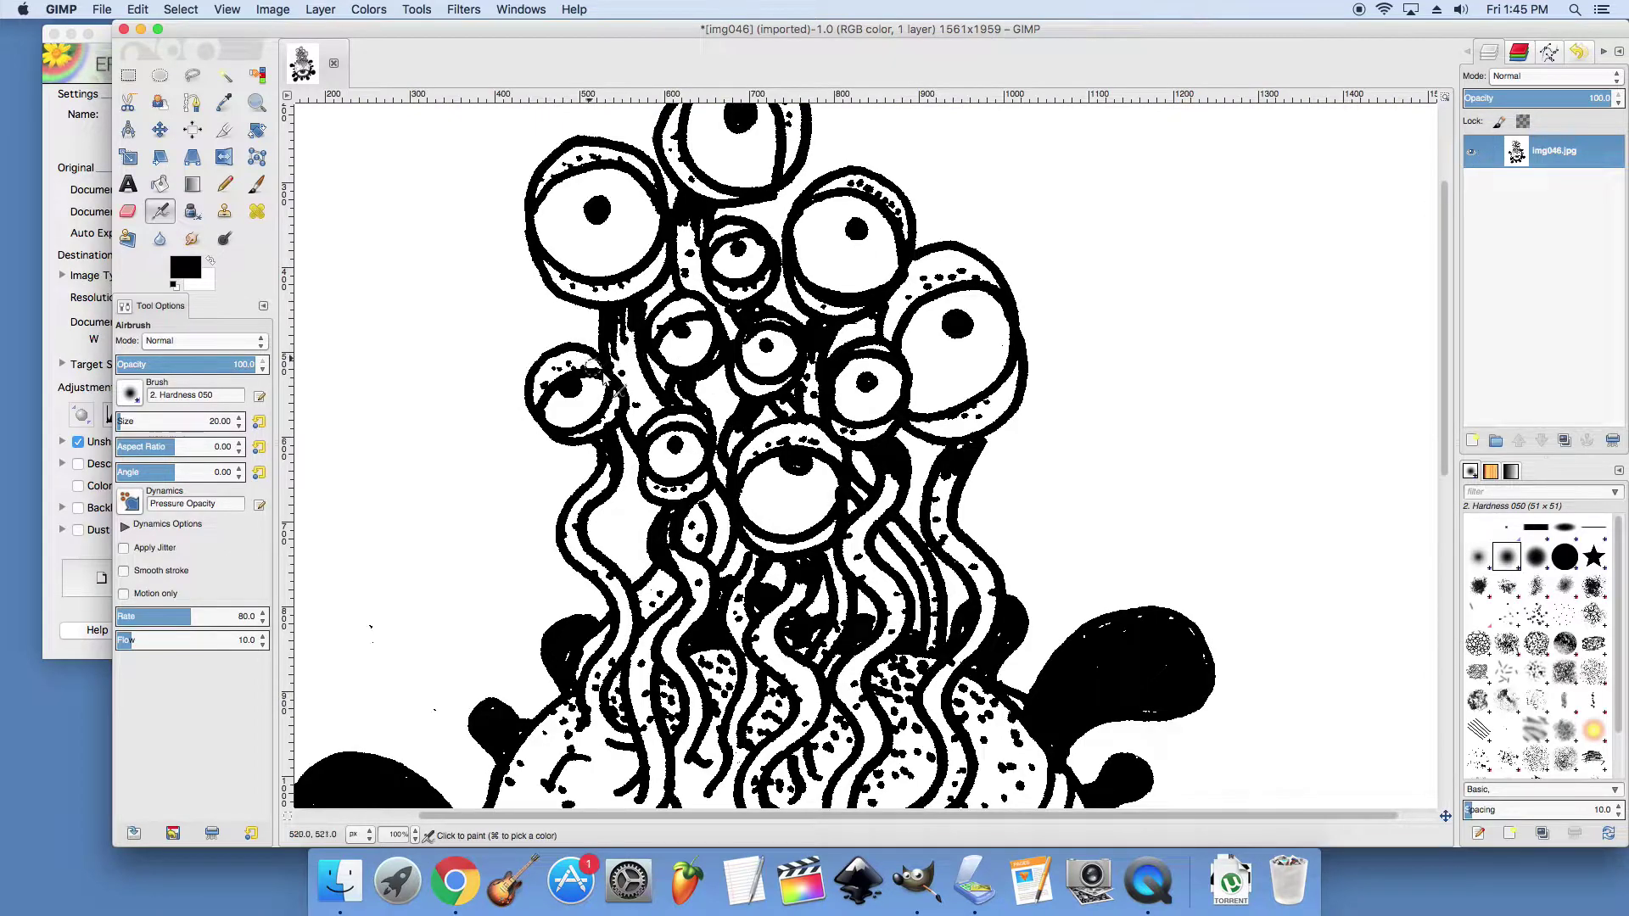
pyautogui.scroll(-10, 628, 382)
pyautogui.scroll(10, 628, 382)
pyautogui.scroll(-5, 1010, 437)
pyautogui.scroll(-7, 1018, 424)
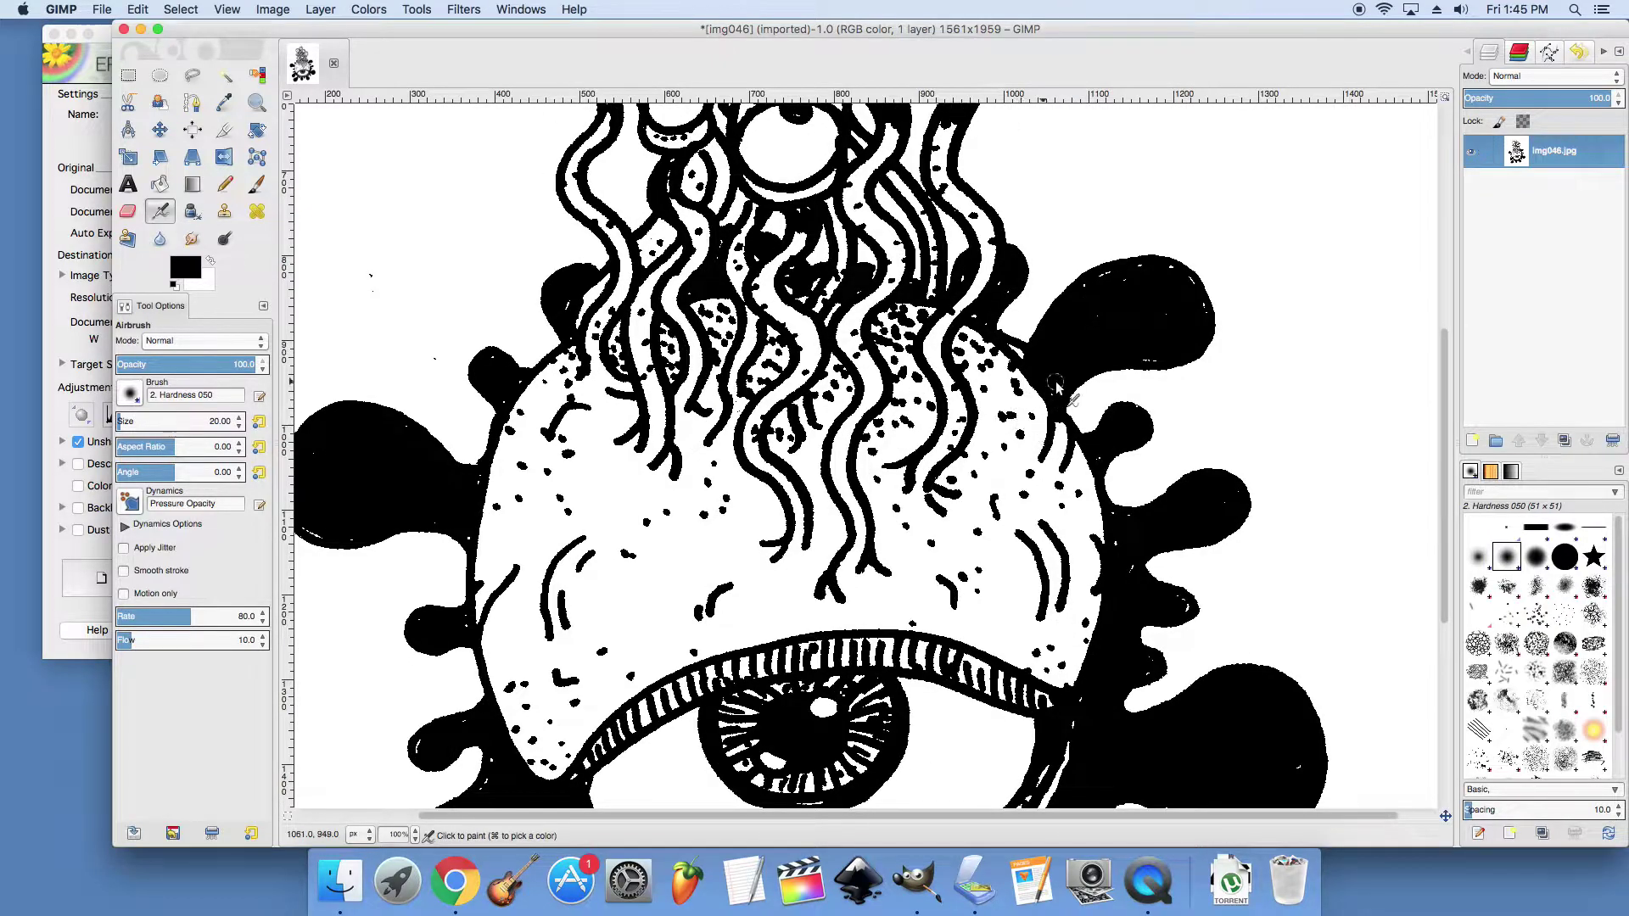
pyautogui.scroll(-3, 1061, 382)
pyautogui.scroll(-5, 1065, 388)
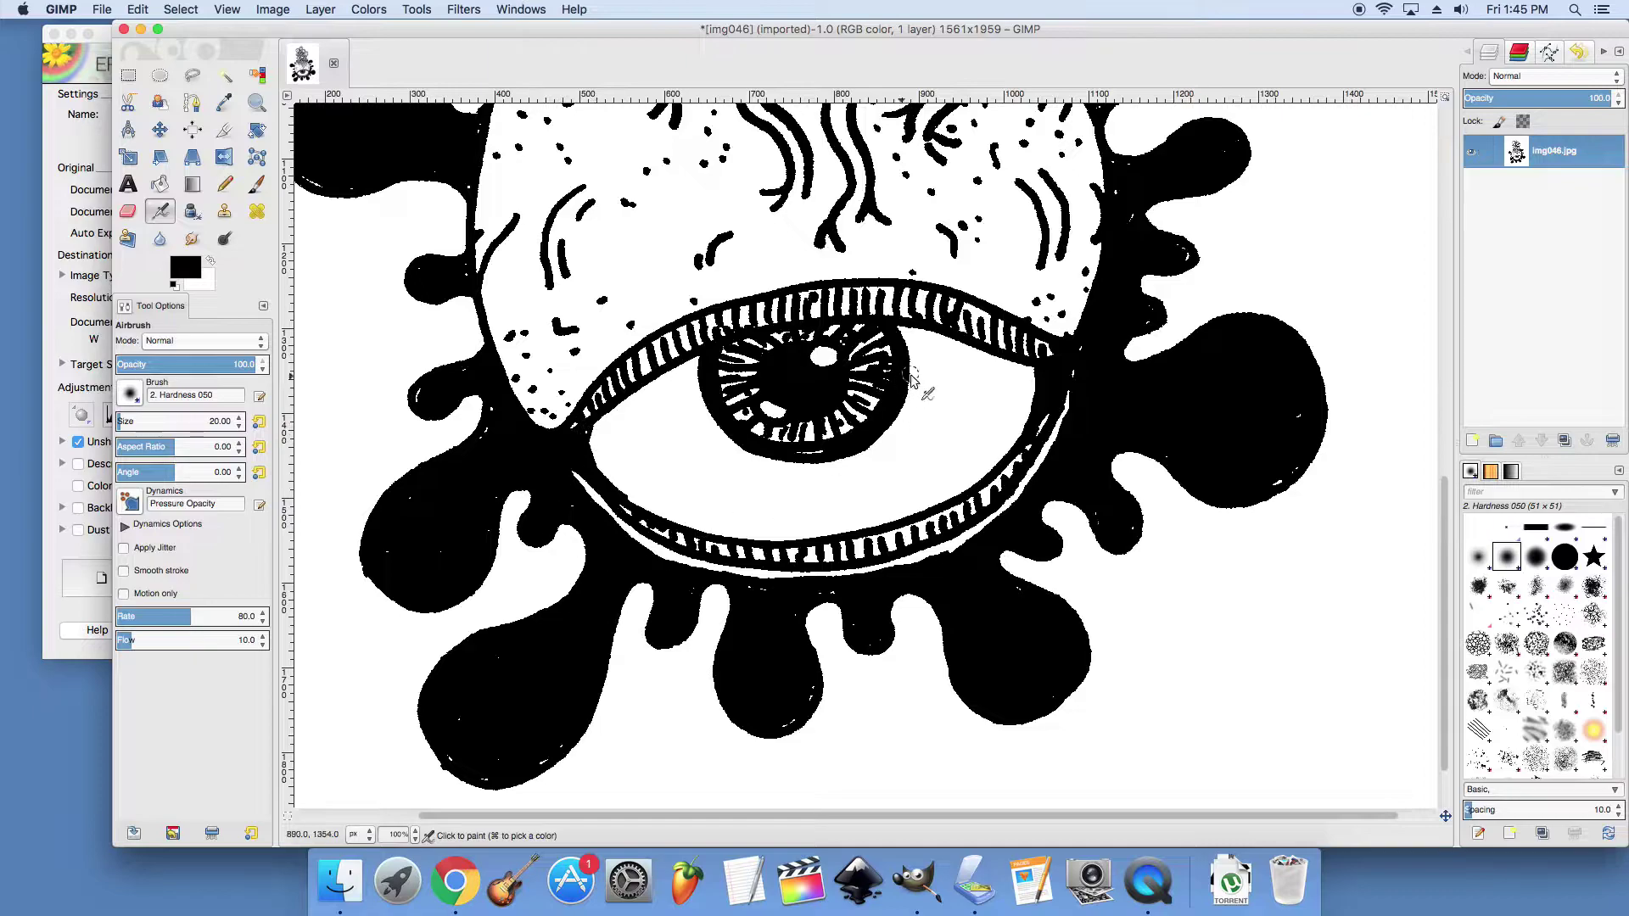
pyautogui.scroll(-3, 934, 280)
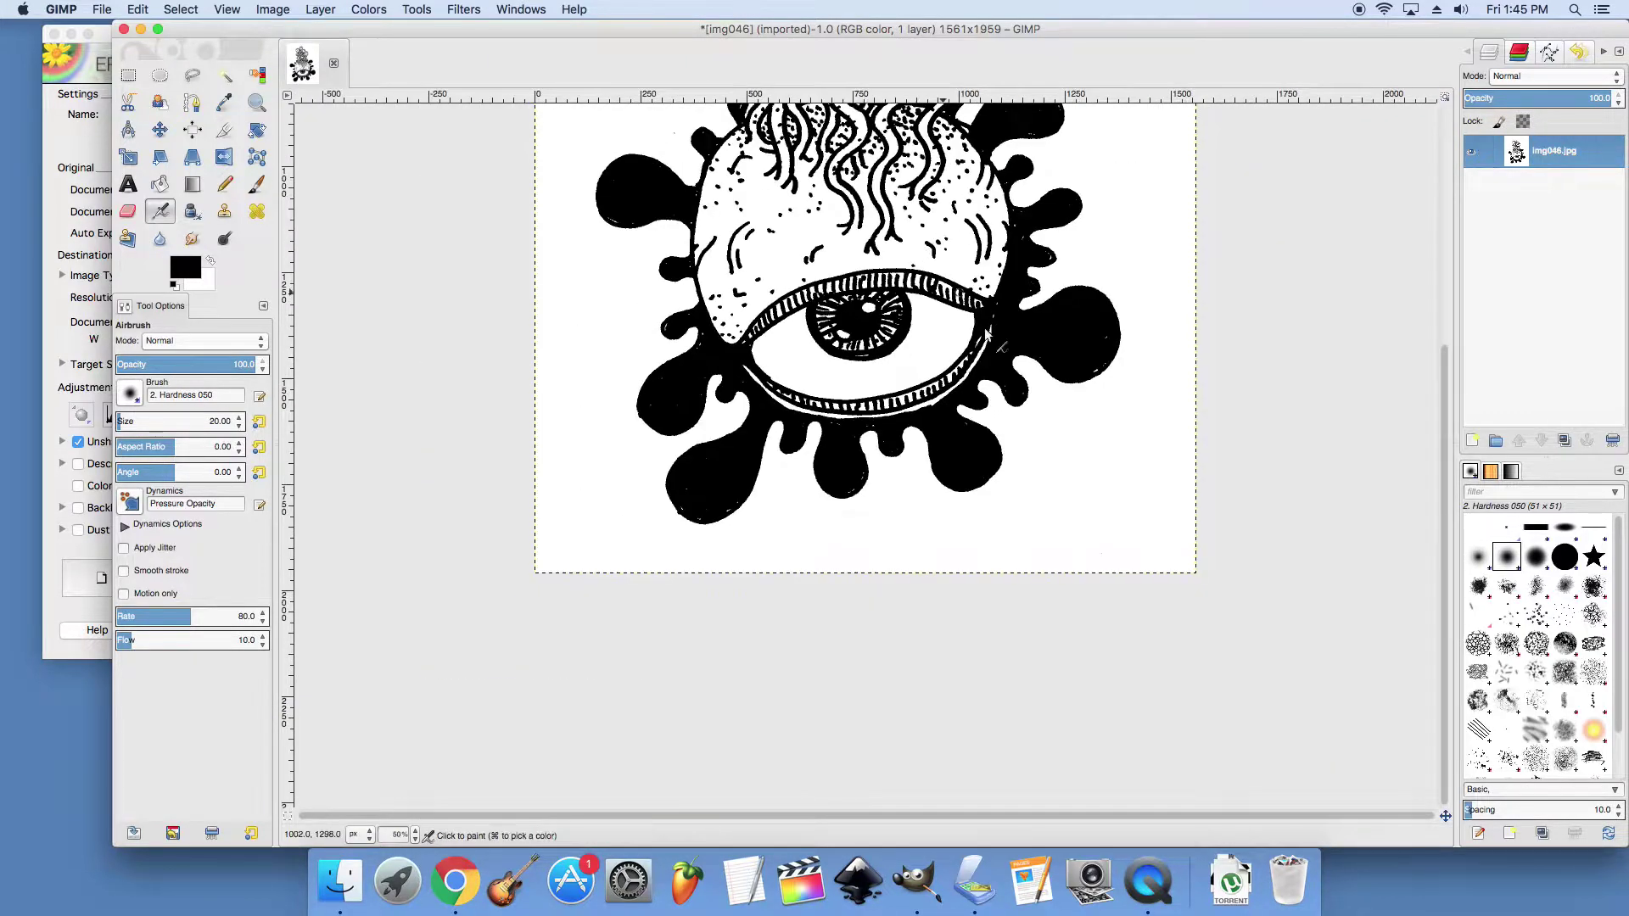
pyautogui.scroll(-1, 984, 335)
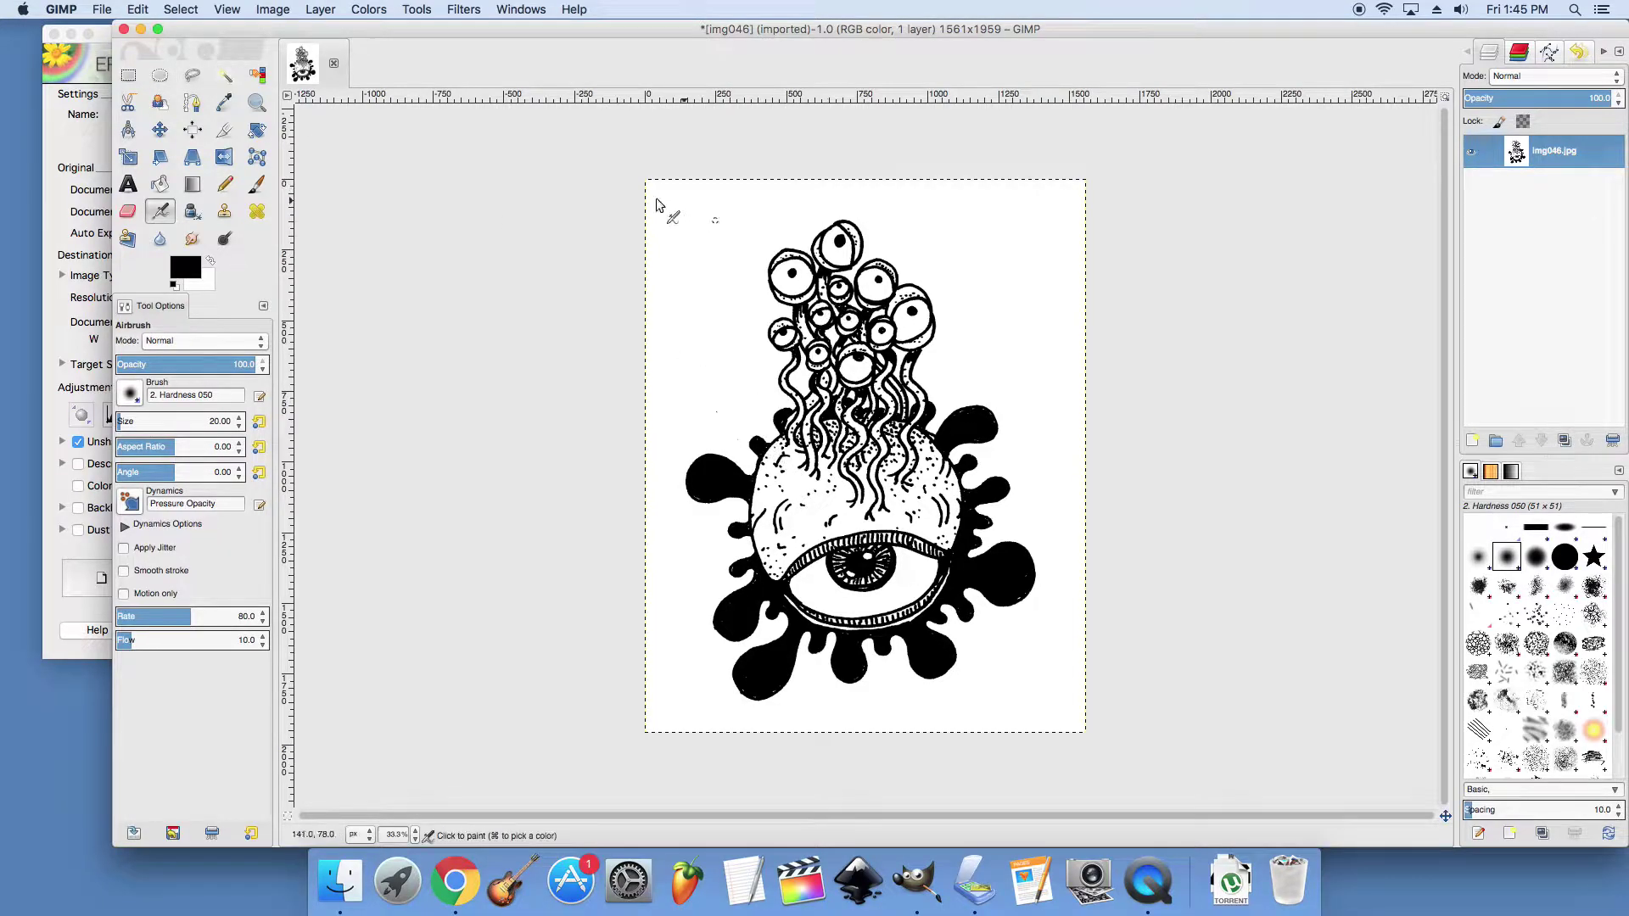
# Step: Export the drawing to the Desktop as img047.jpg at JPEG quality 90, keeping img046.jpg
pyautogui.click(106, 13)
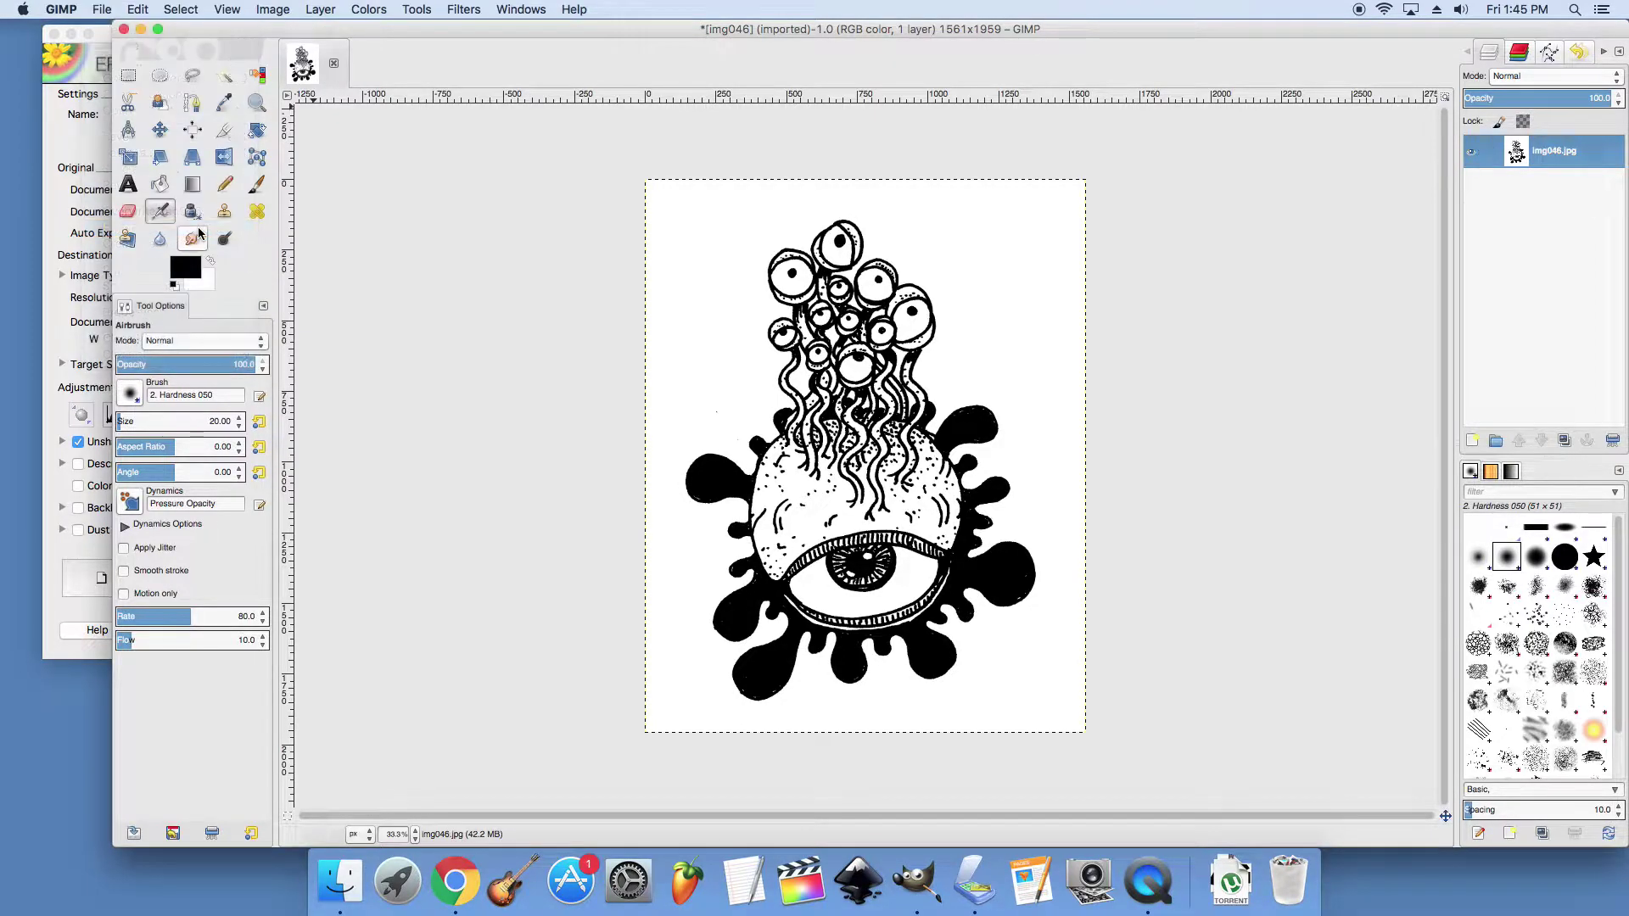
pyautogui.press('super+shift+e')
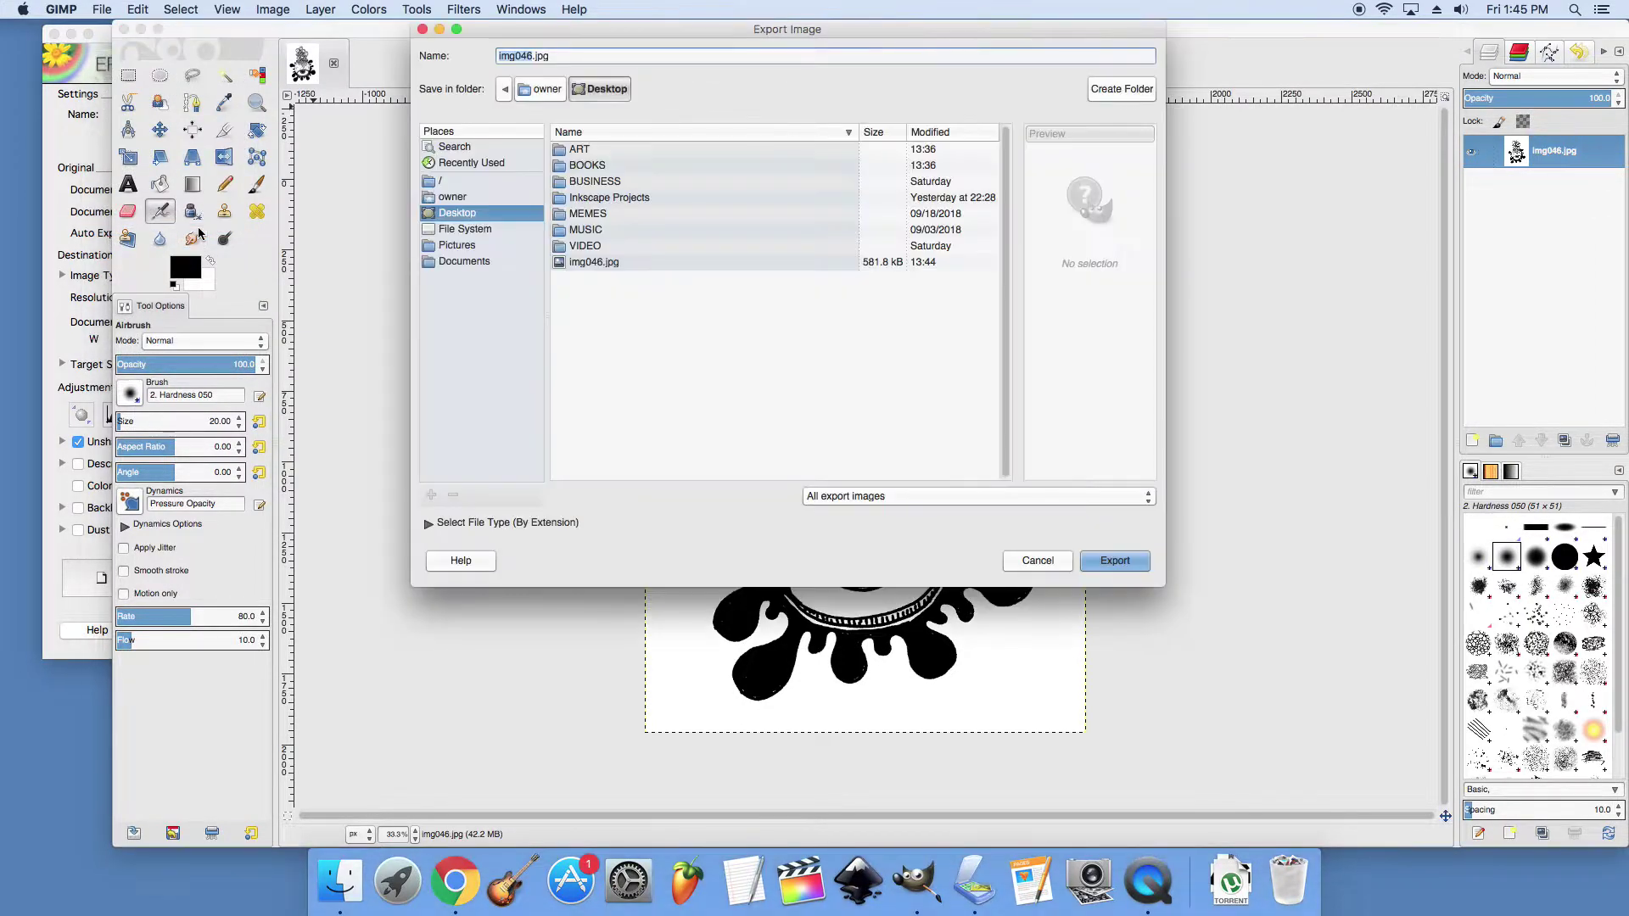
pyautogui.click(1115, 562)
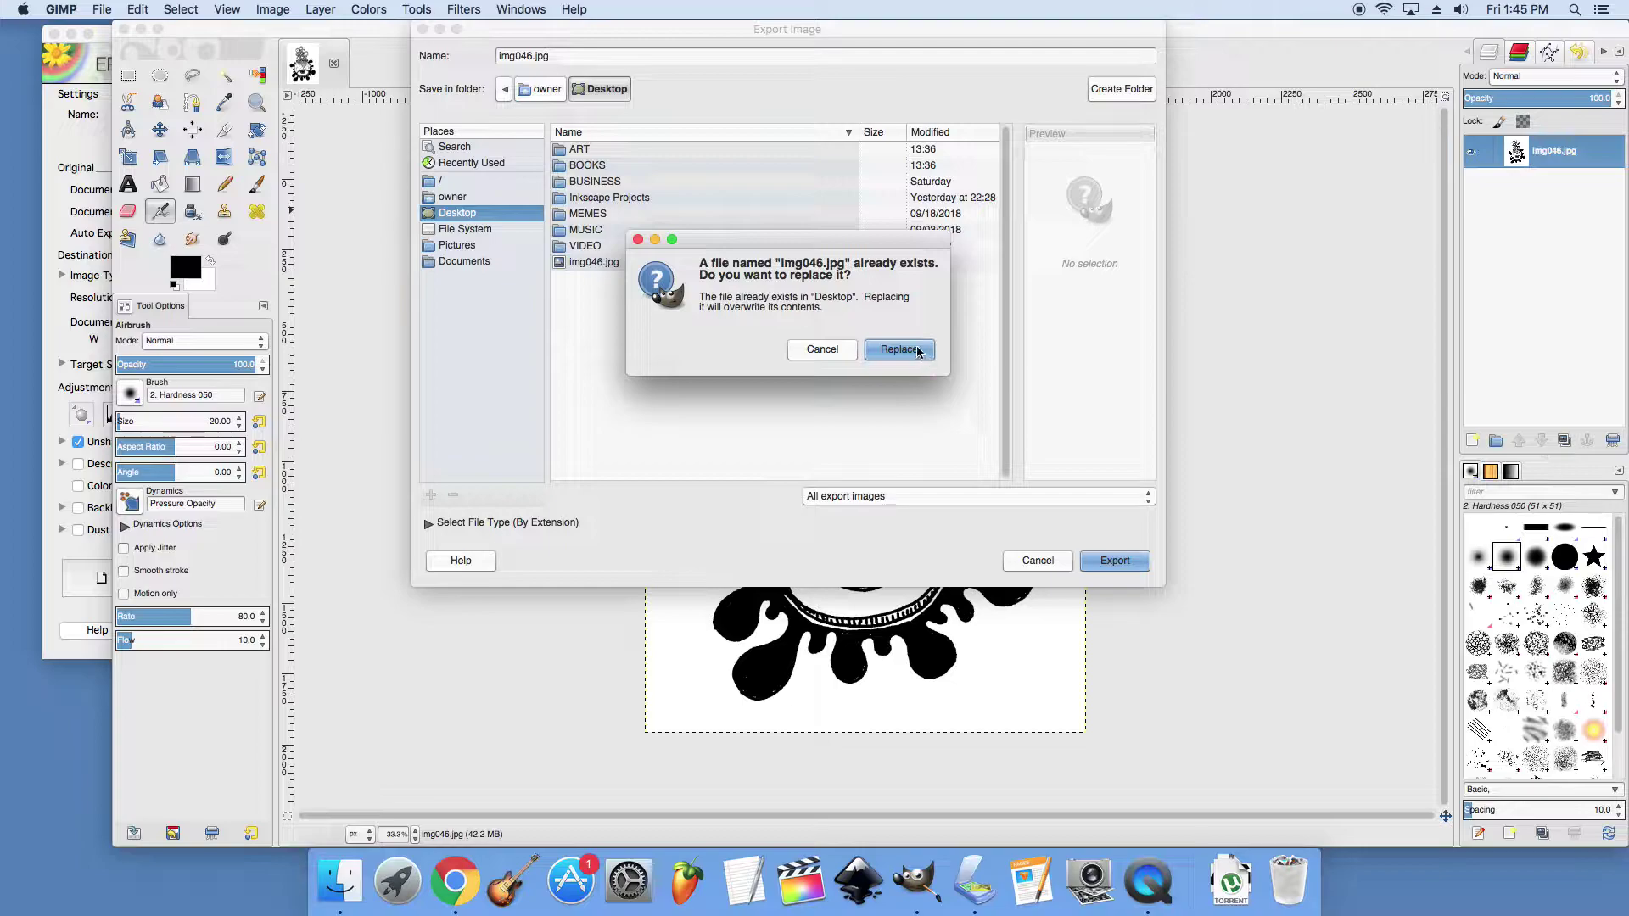
pyautogui.click(823, 354)
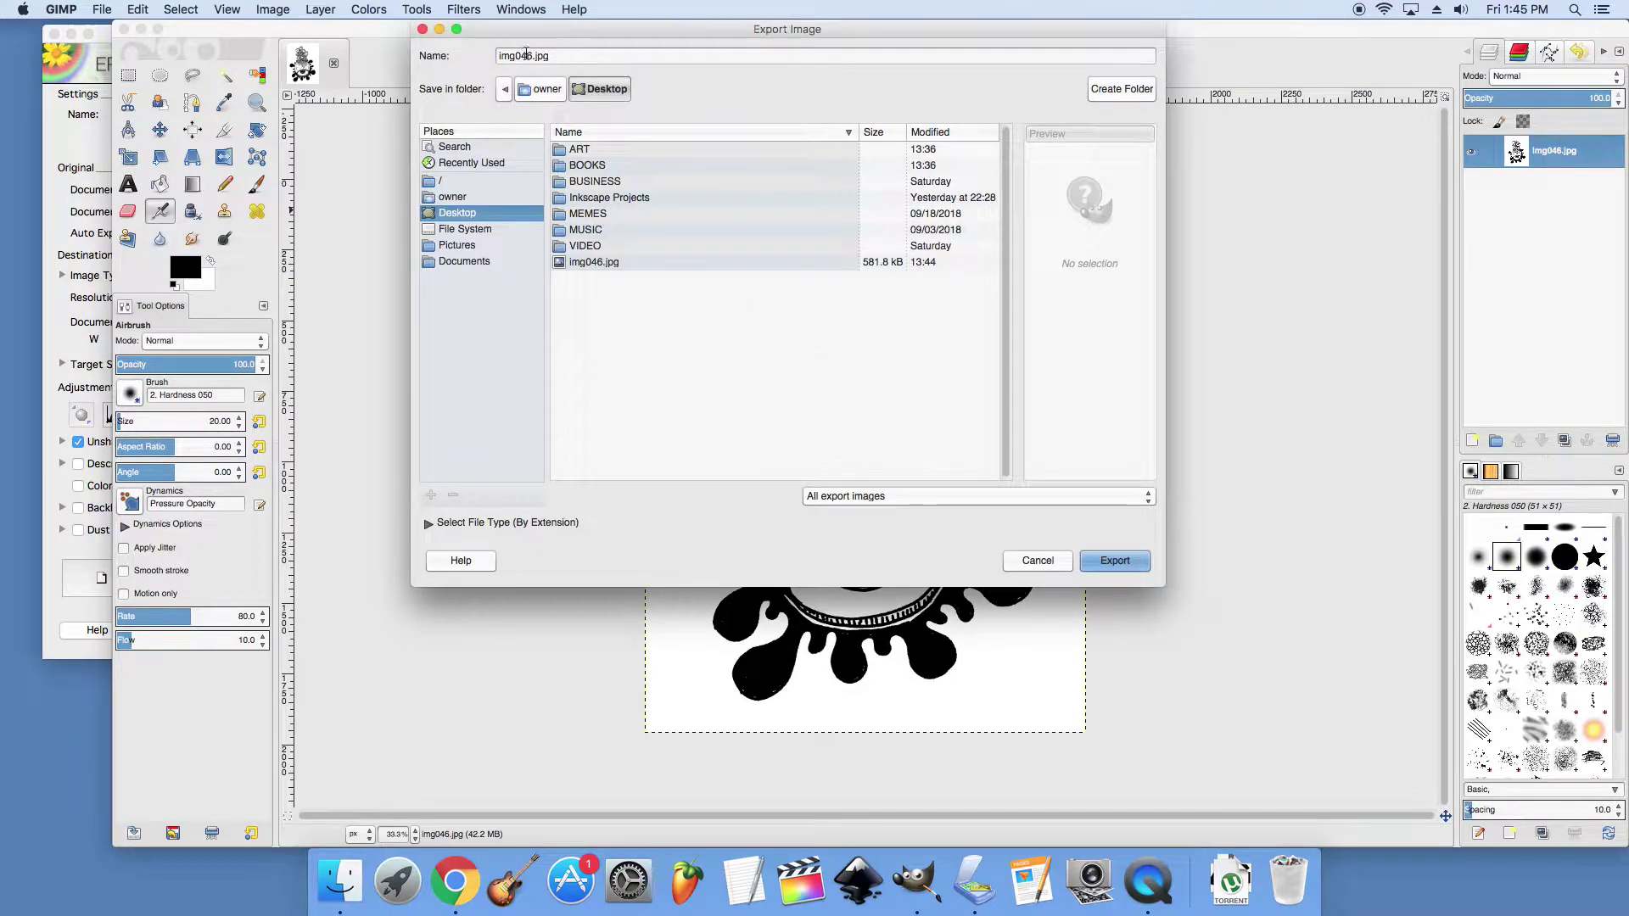
pyautogui.doubleClick(528, 55)
pyautogui.click(535, 55)
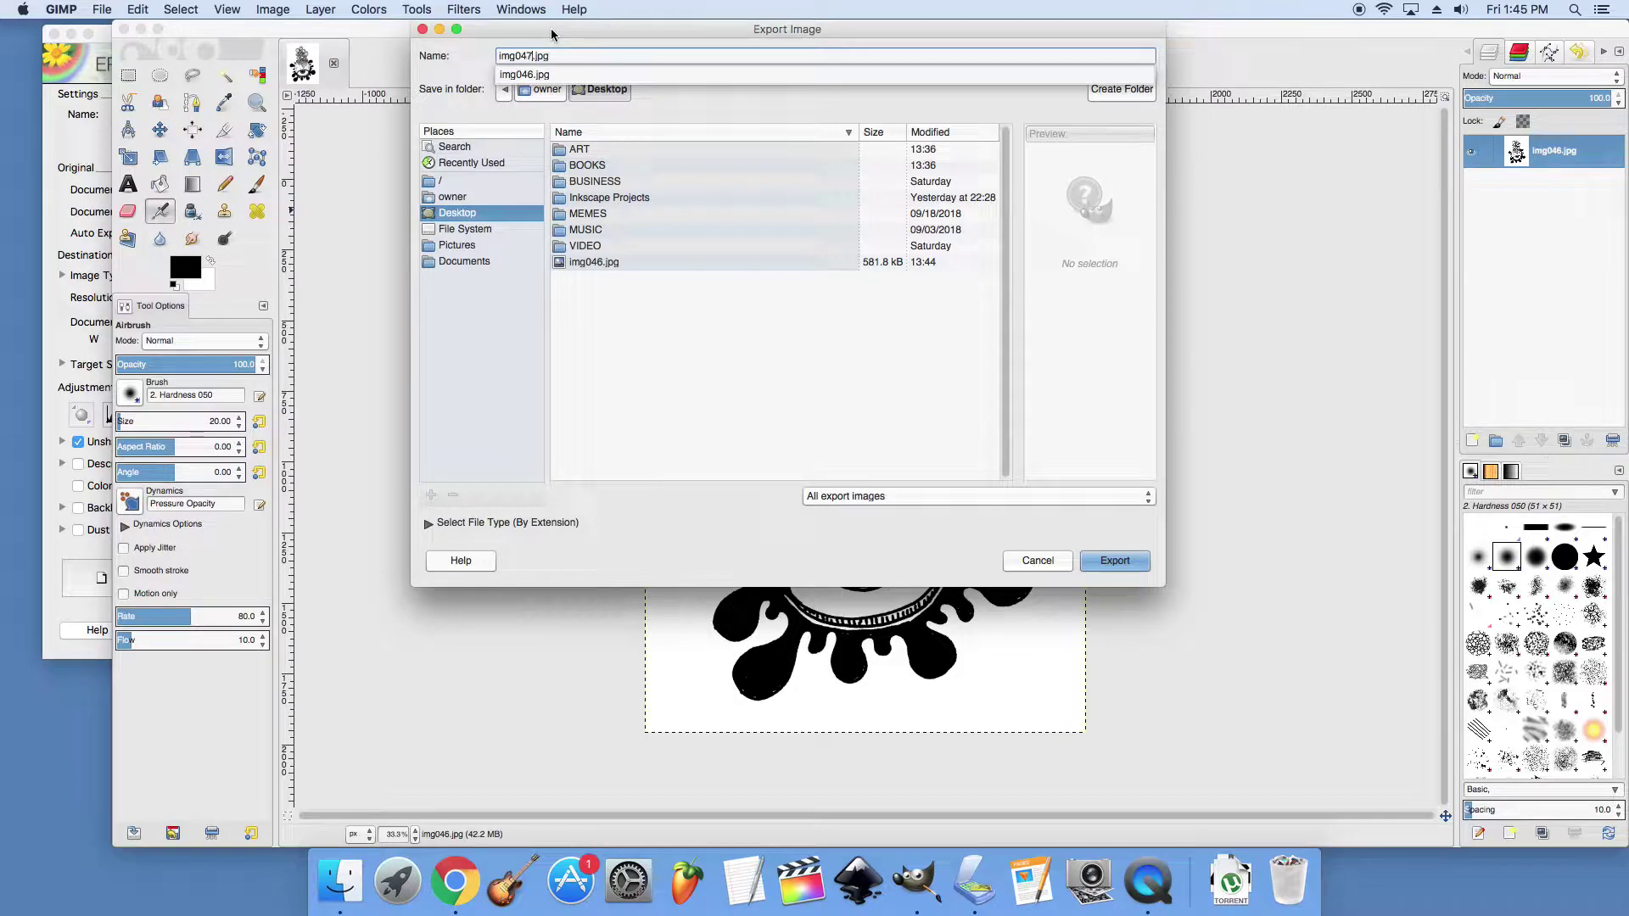
pyautogui.click(1105, 564)
pyautogui.click(1105, 564)
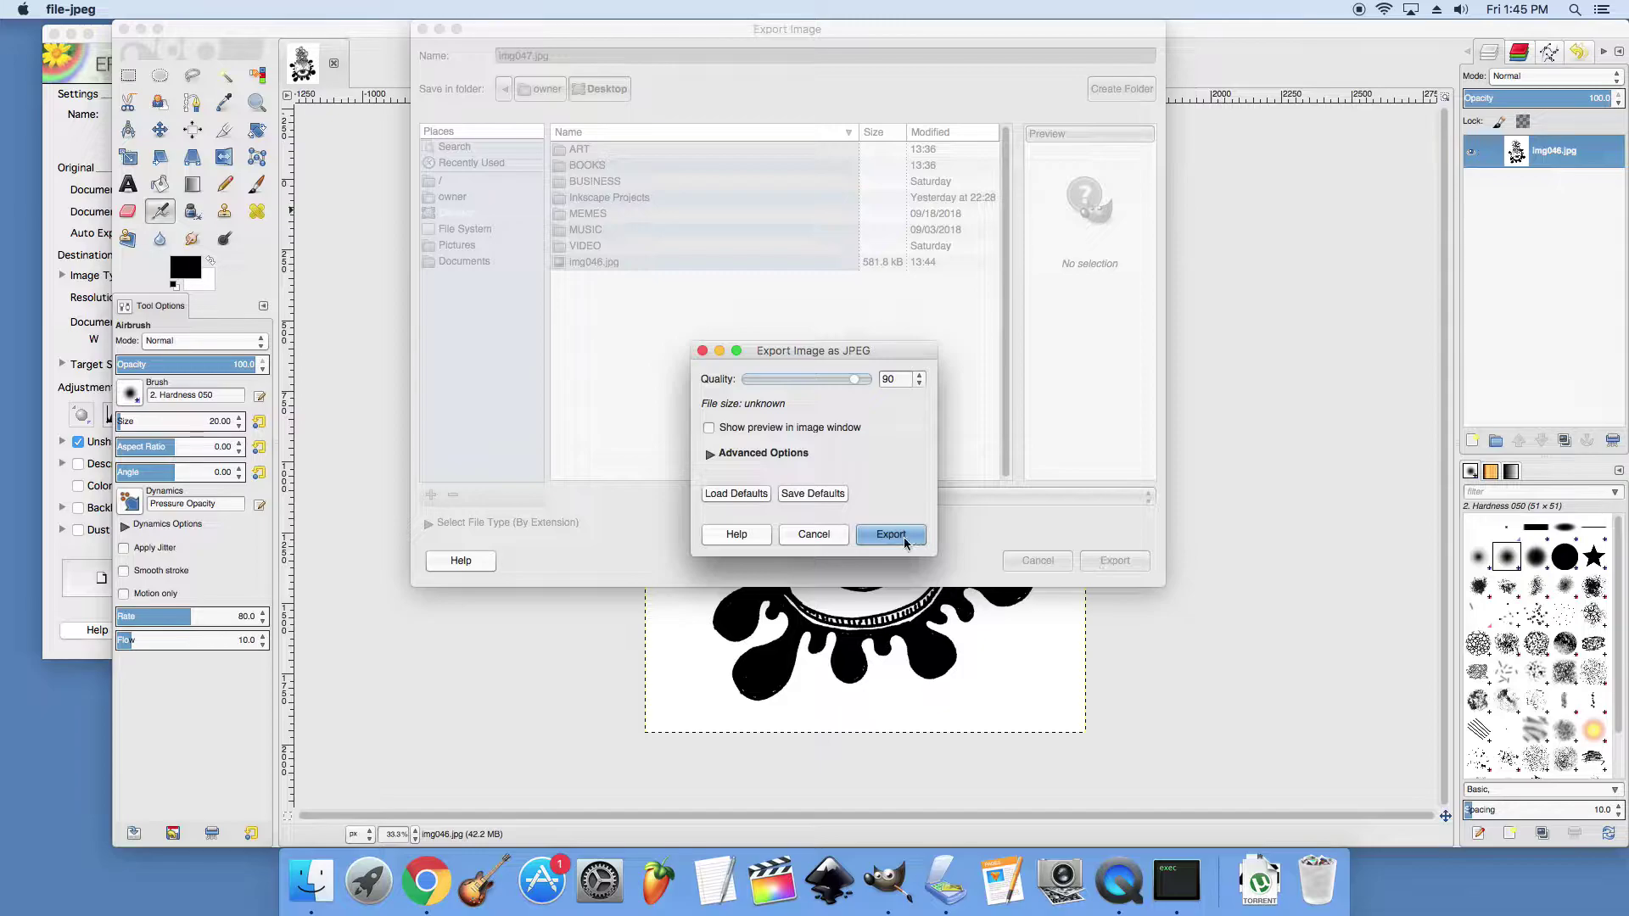
pyautogui.click(904, 541)
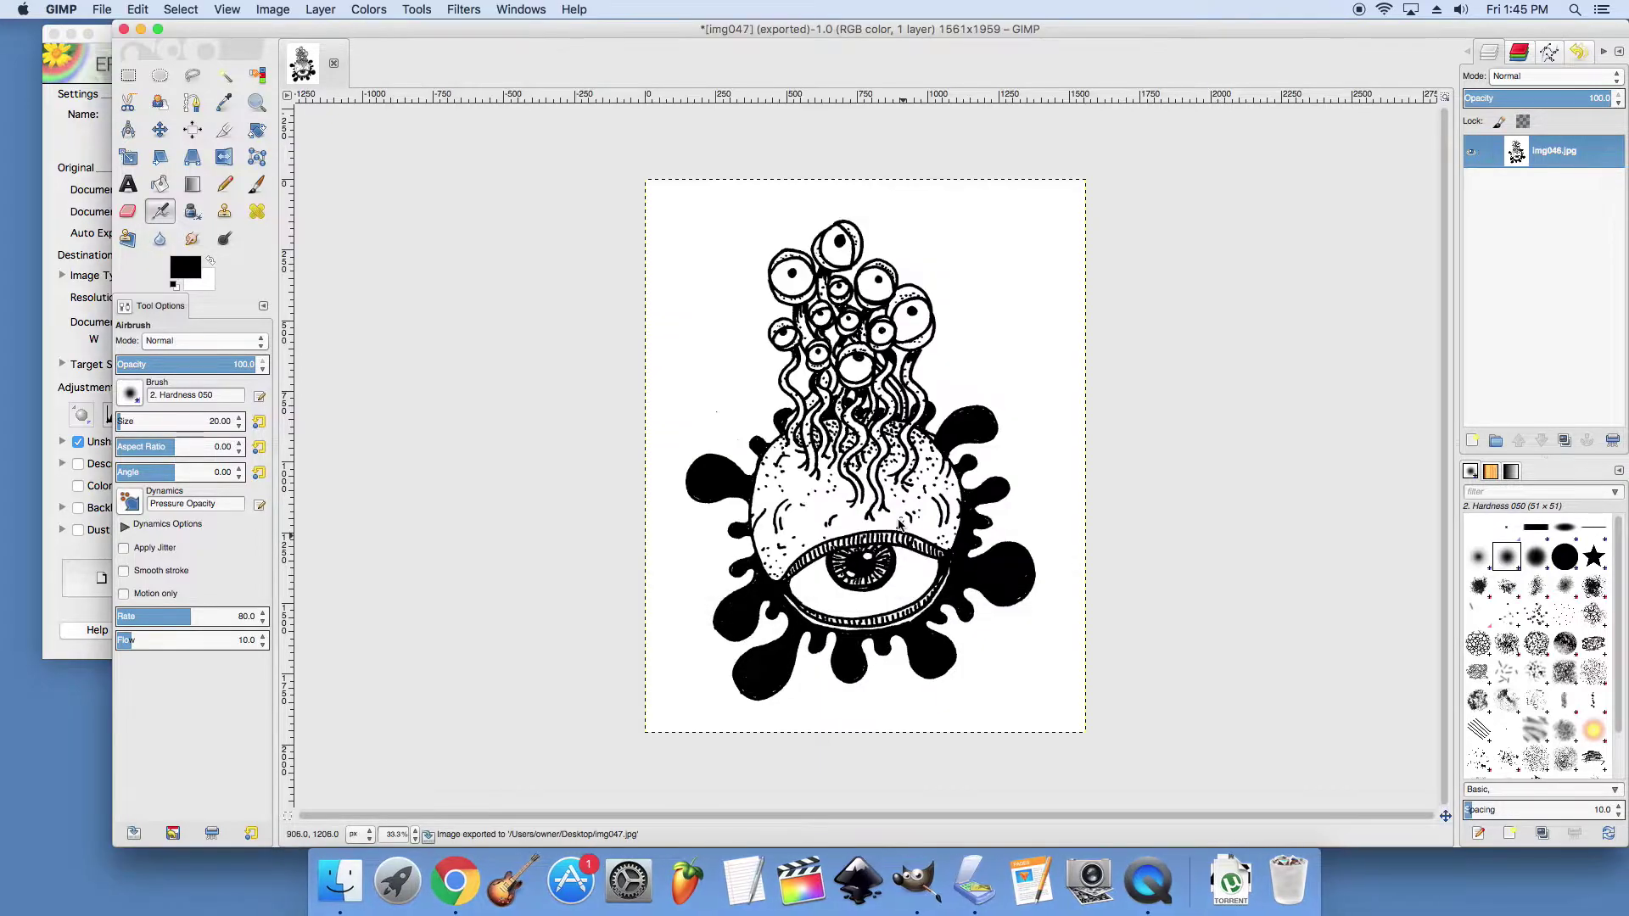
# Step: Minimise GIMP, close EPSON Scan and launch Inkscape from the Dock
pyautogui.click(141, 30)
pyautogui.click(54, 35)
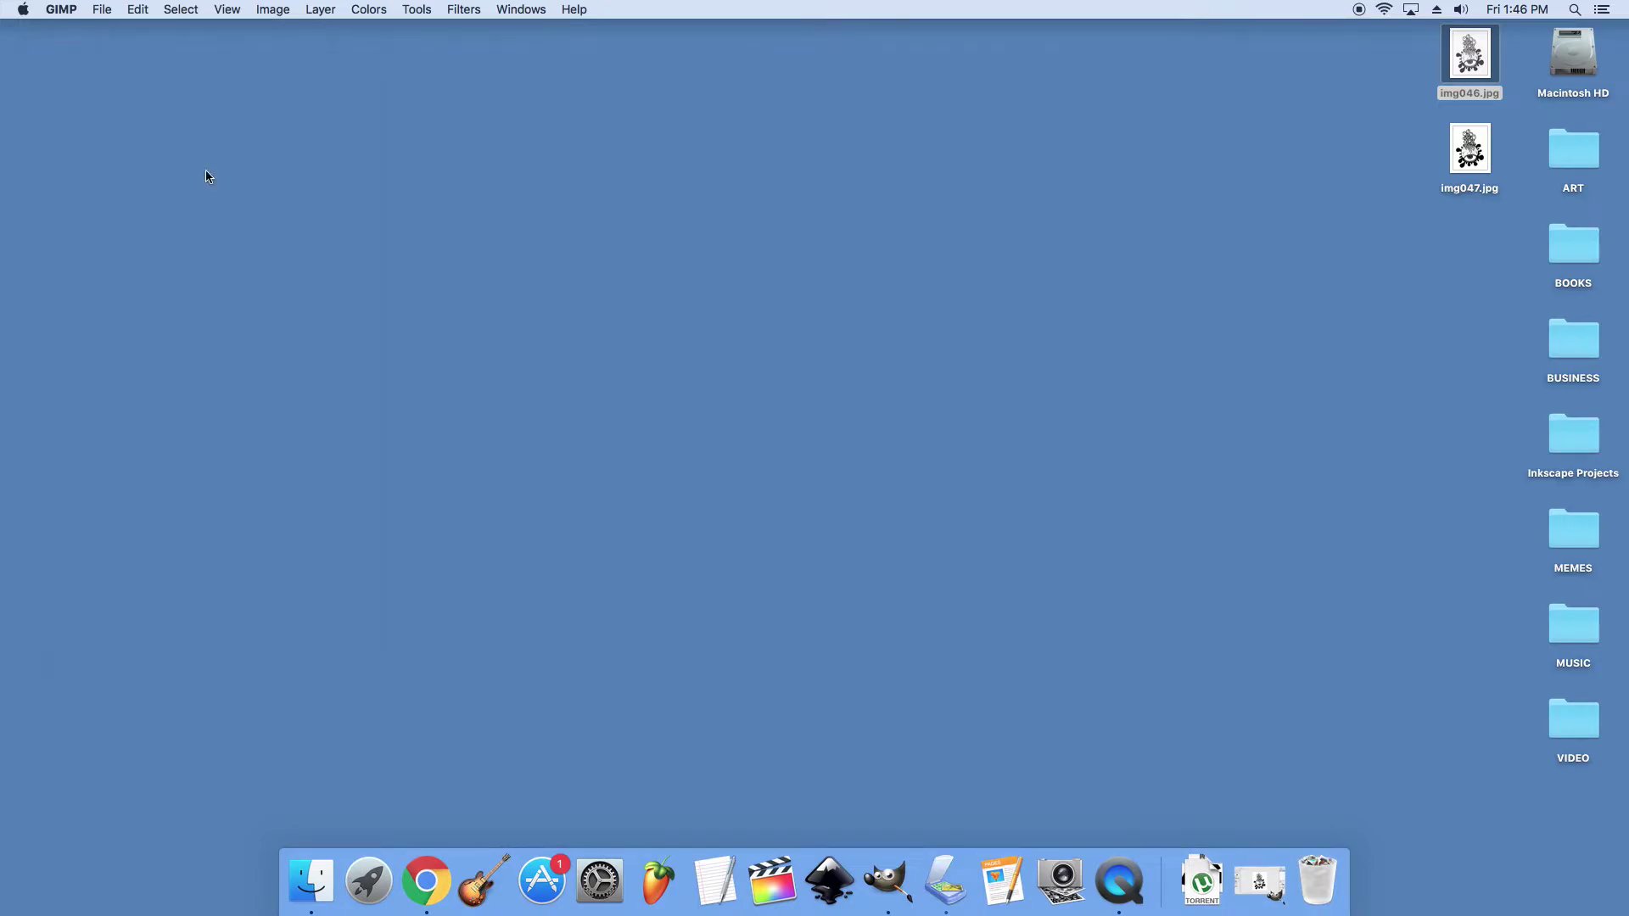
pyautogui.click(829, 886)
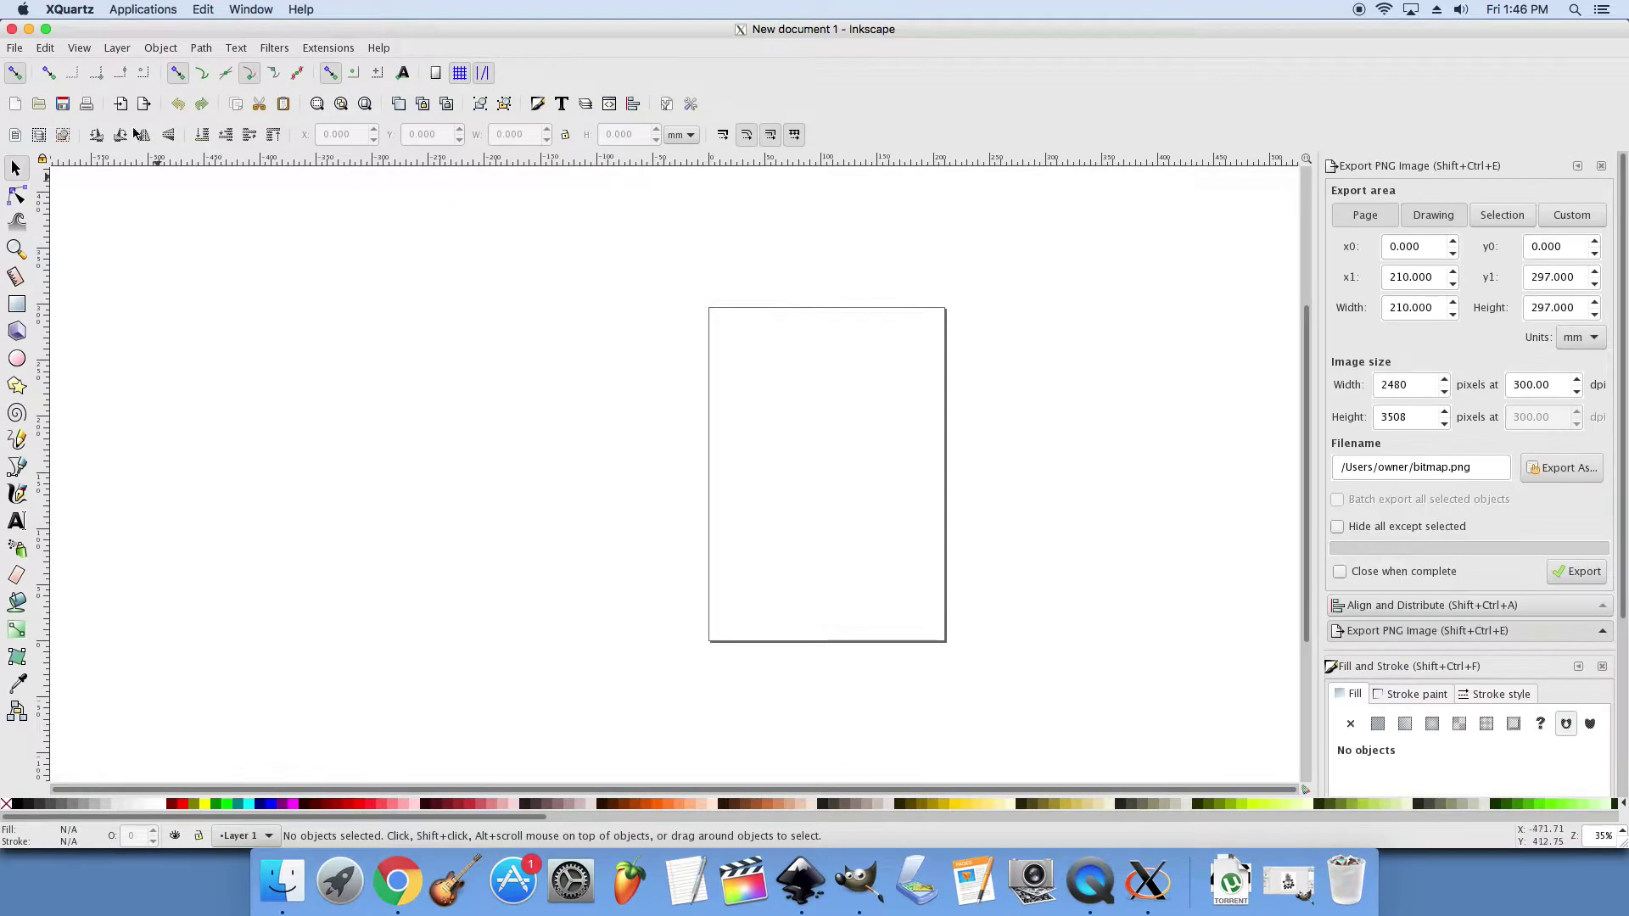
# Step: In Document Properties, set units to px and the page width and height to 1080
pyautogui.click(12, 49)
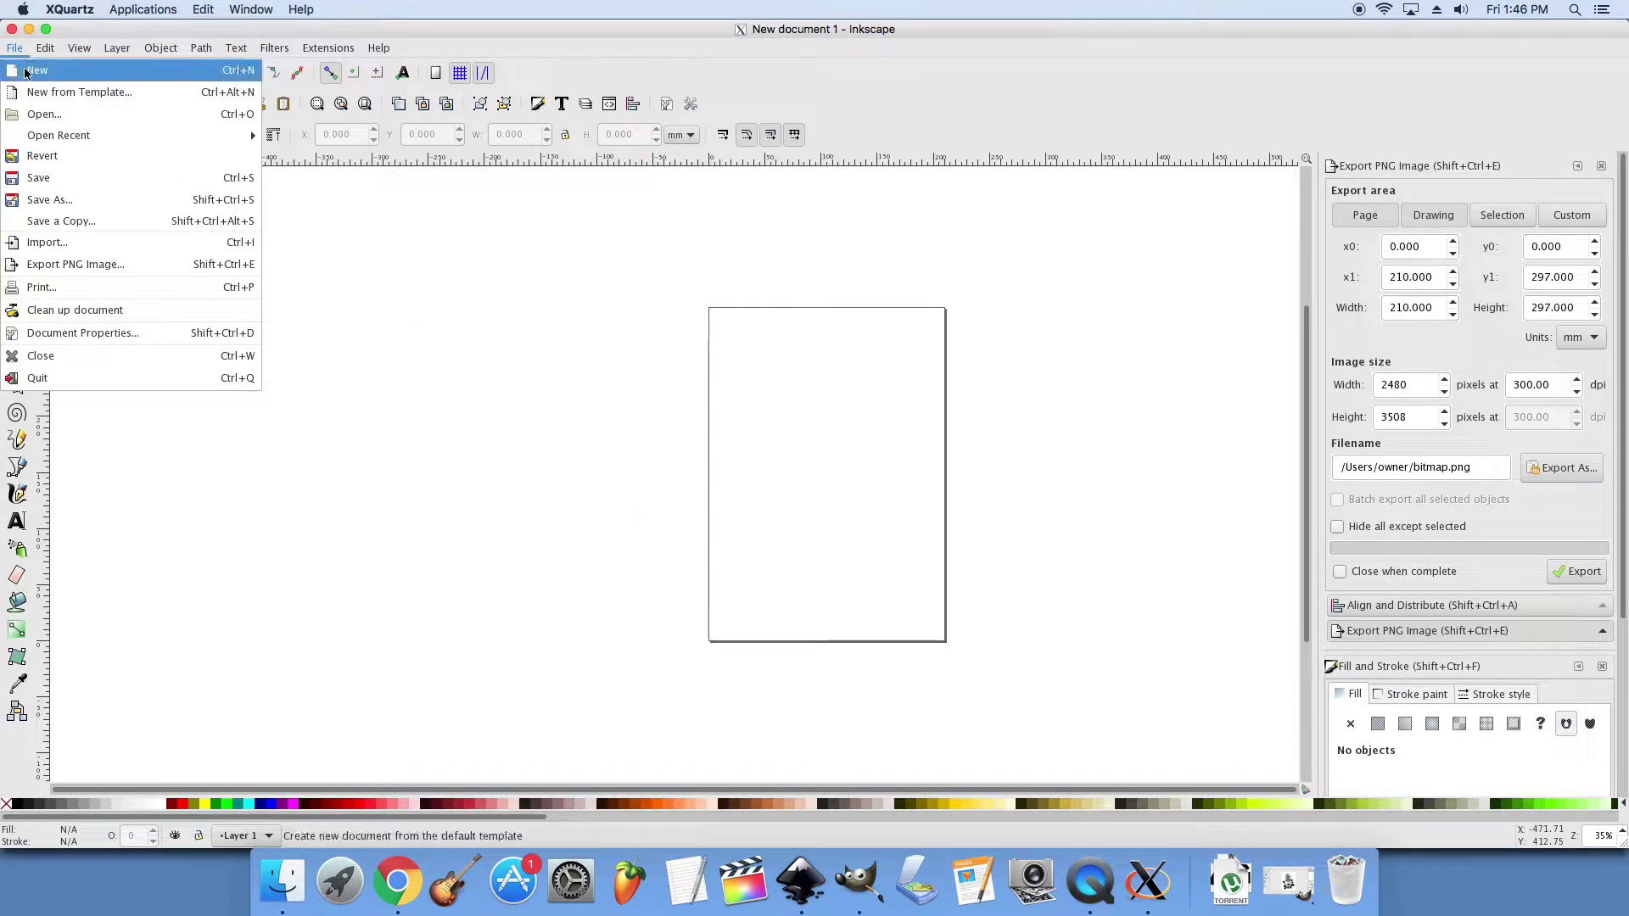
pyautogui.click(123, 335)
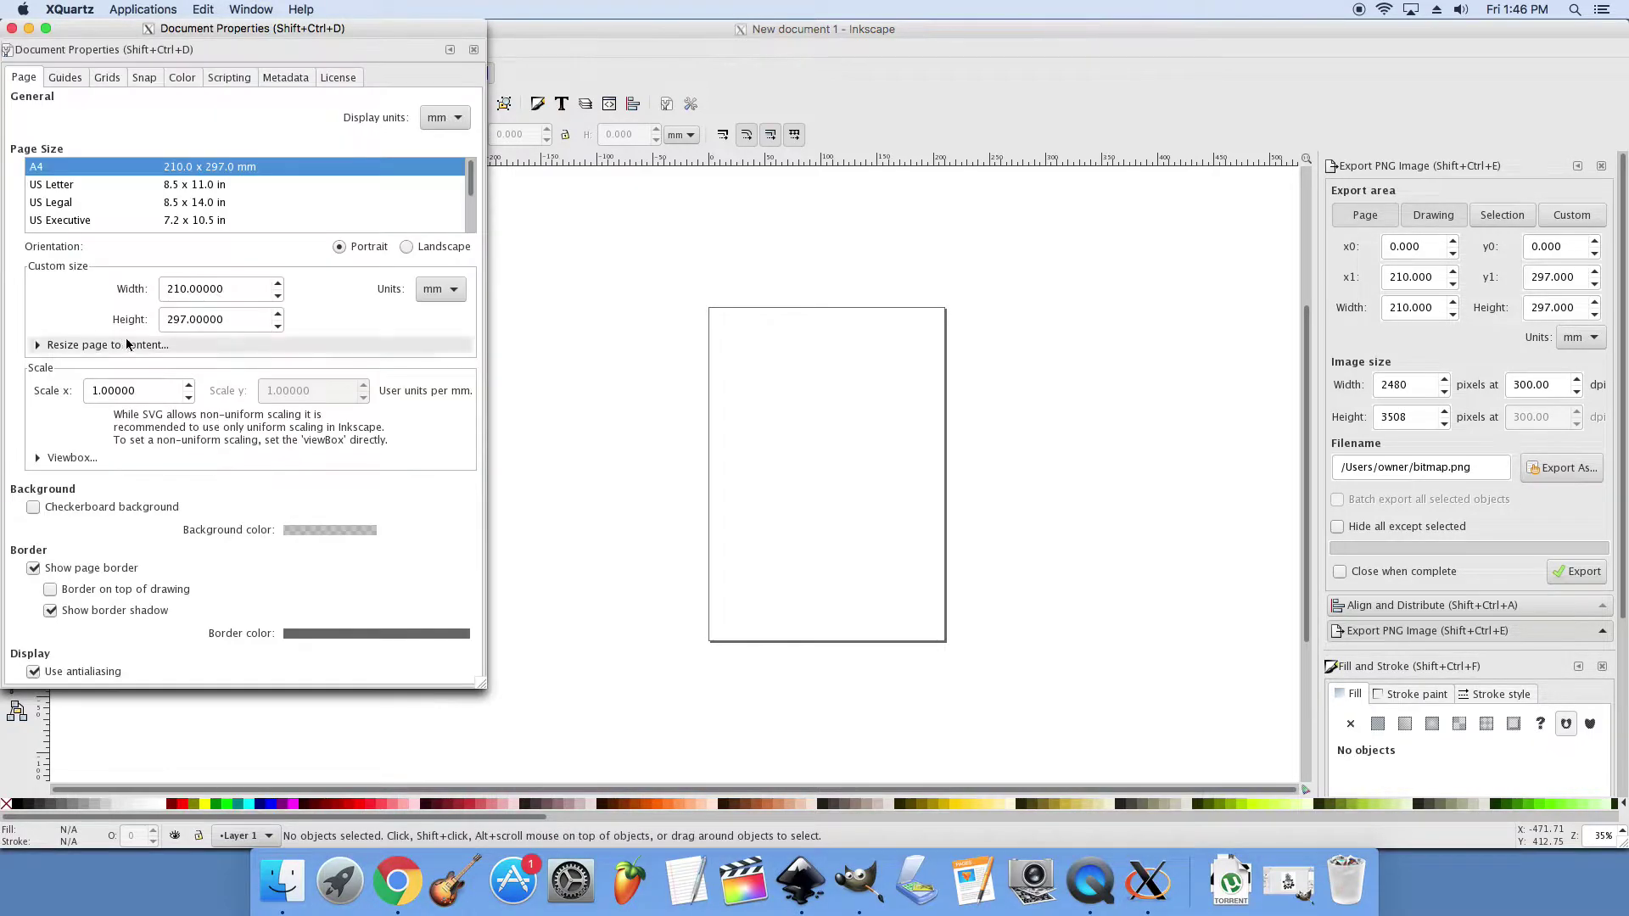
pyautogui.click(443, 293)
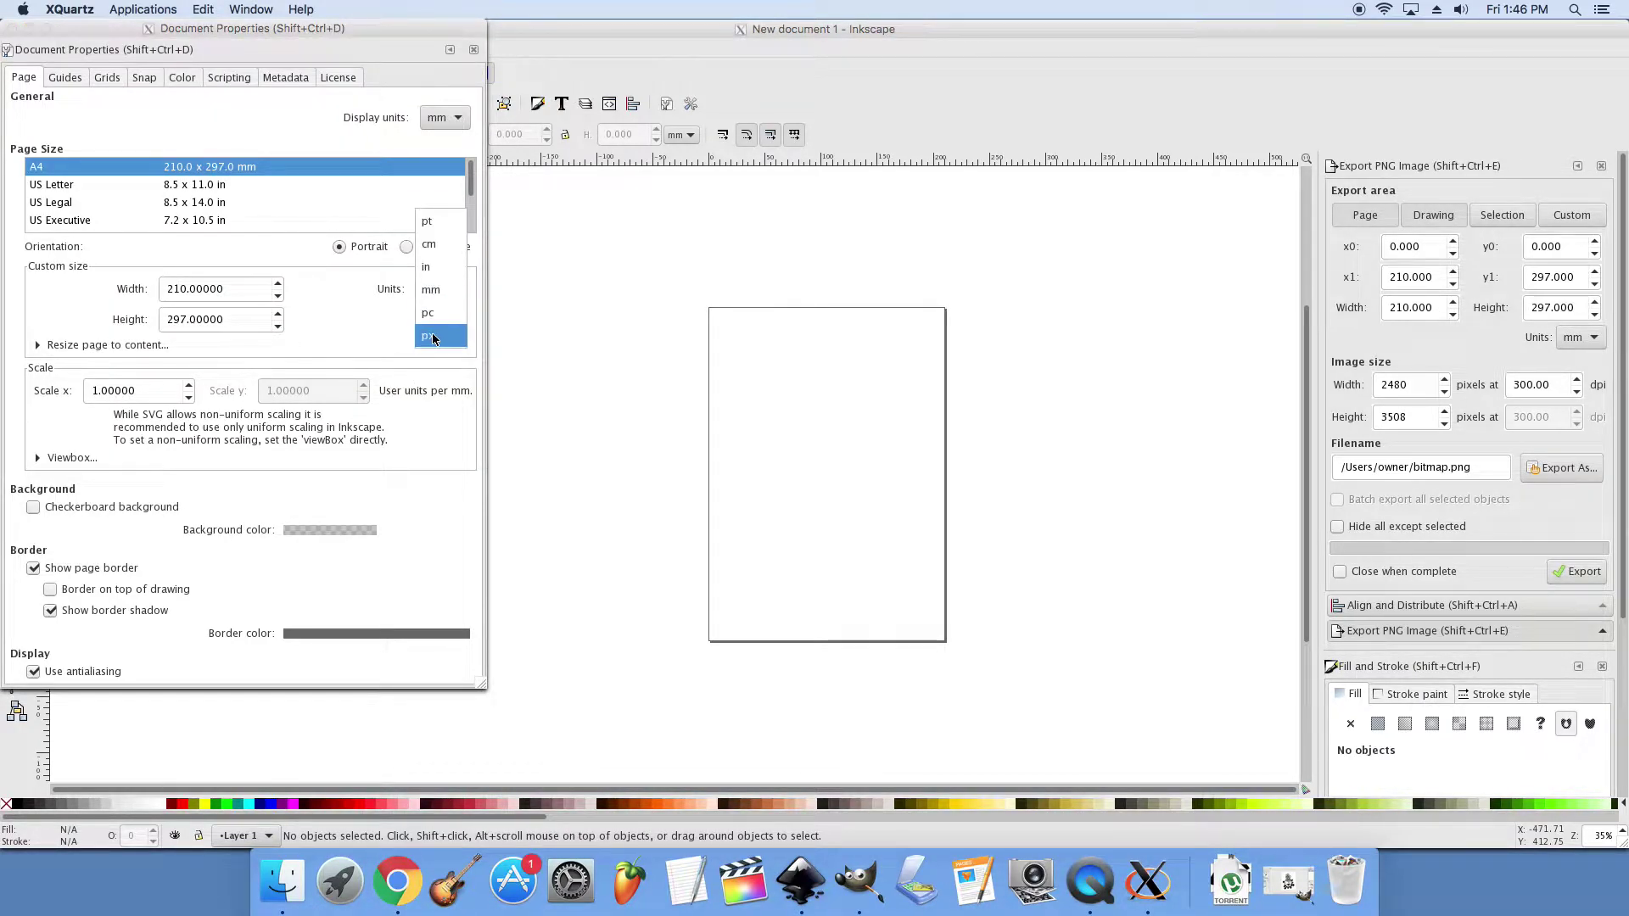
pyautogui.click(441, 330)
pyautogui.moveTo(222, 289); pyautogui.dragTo(137, 287)
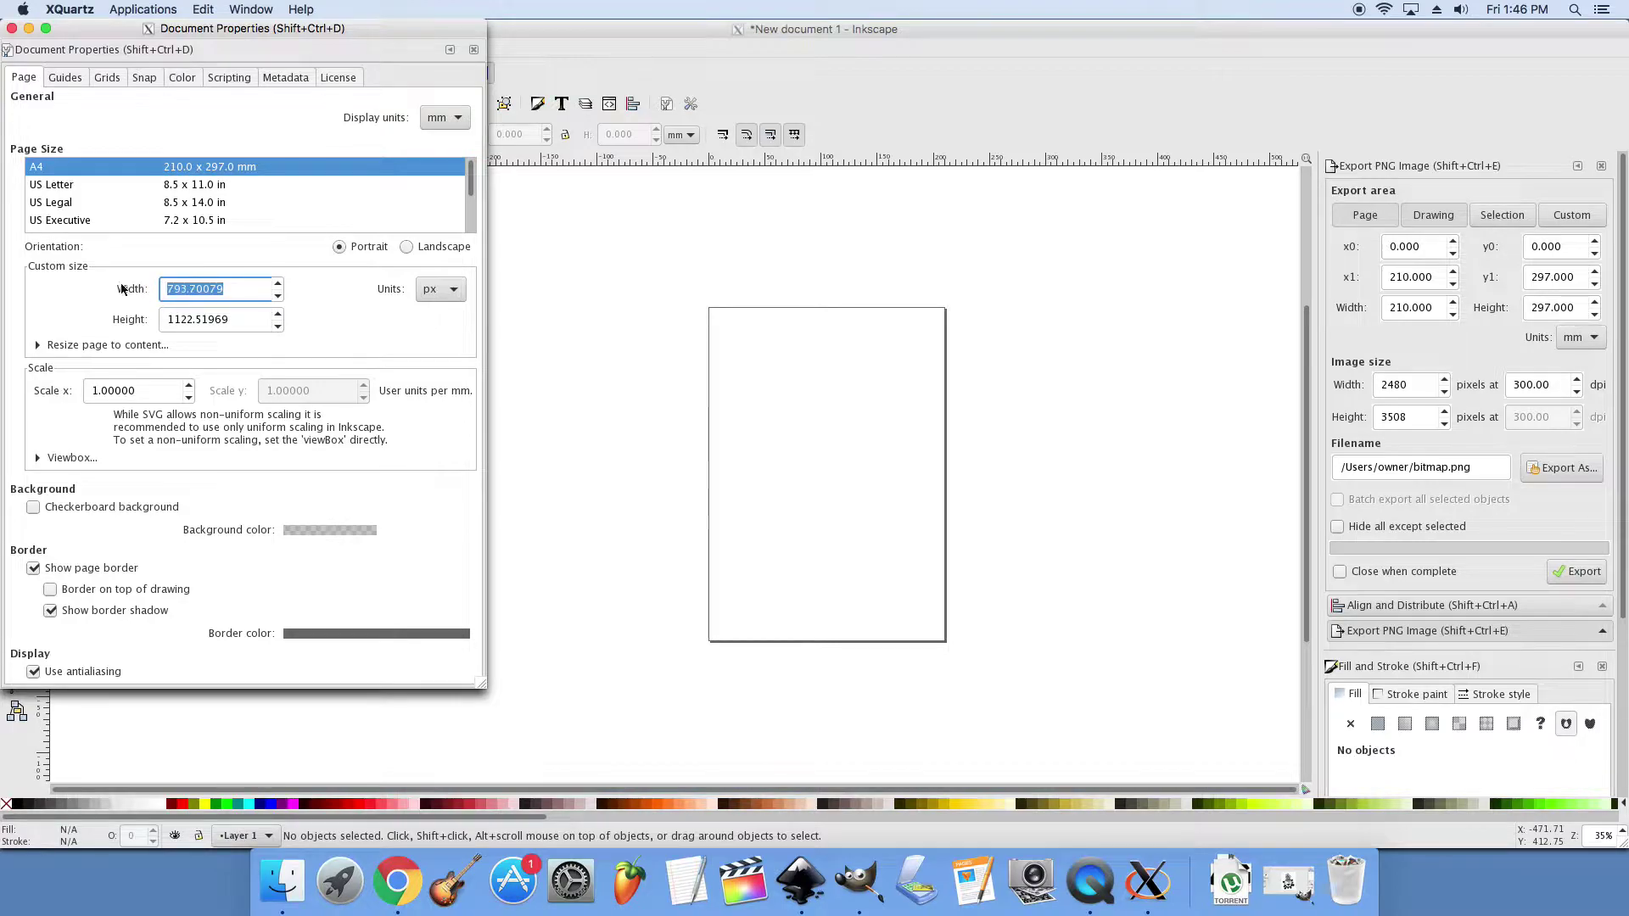
pyautogui.write('1080')
pyautogui.click(211, 319)
pyautogui.tripleClick(211, 319)
pyautogui.write('10')
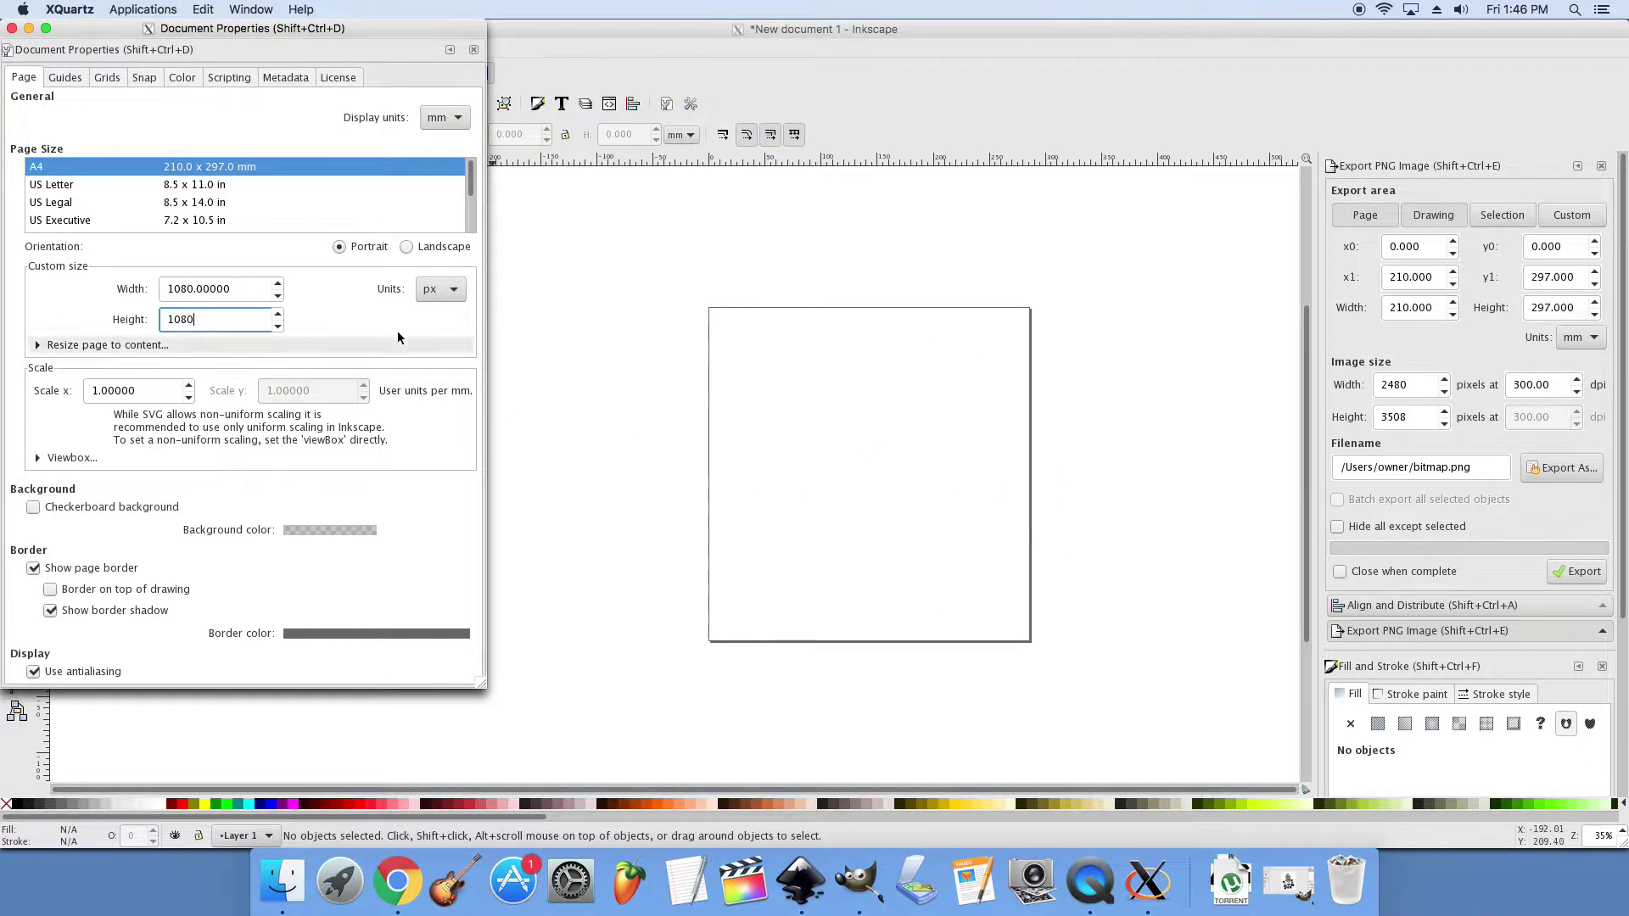
pyautogui.click(443, 290)
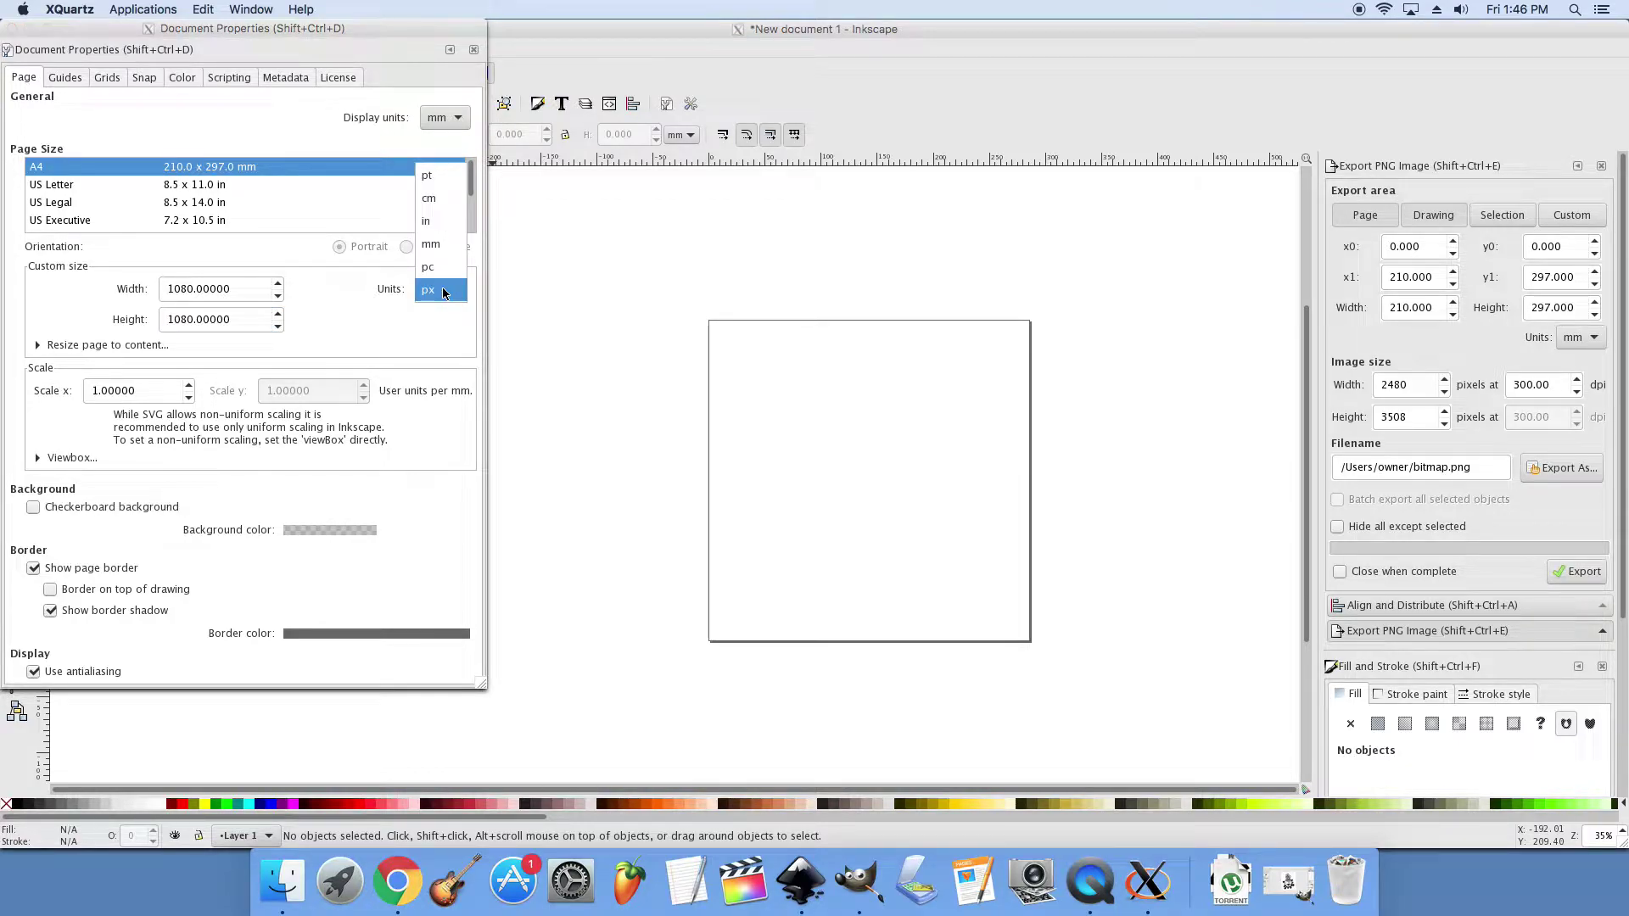
pyautogui.click(440, 289)
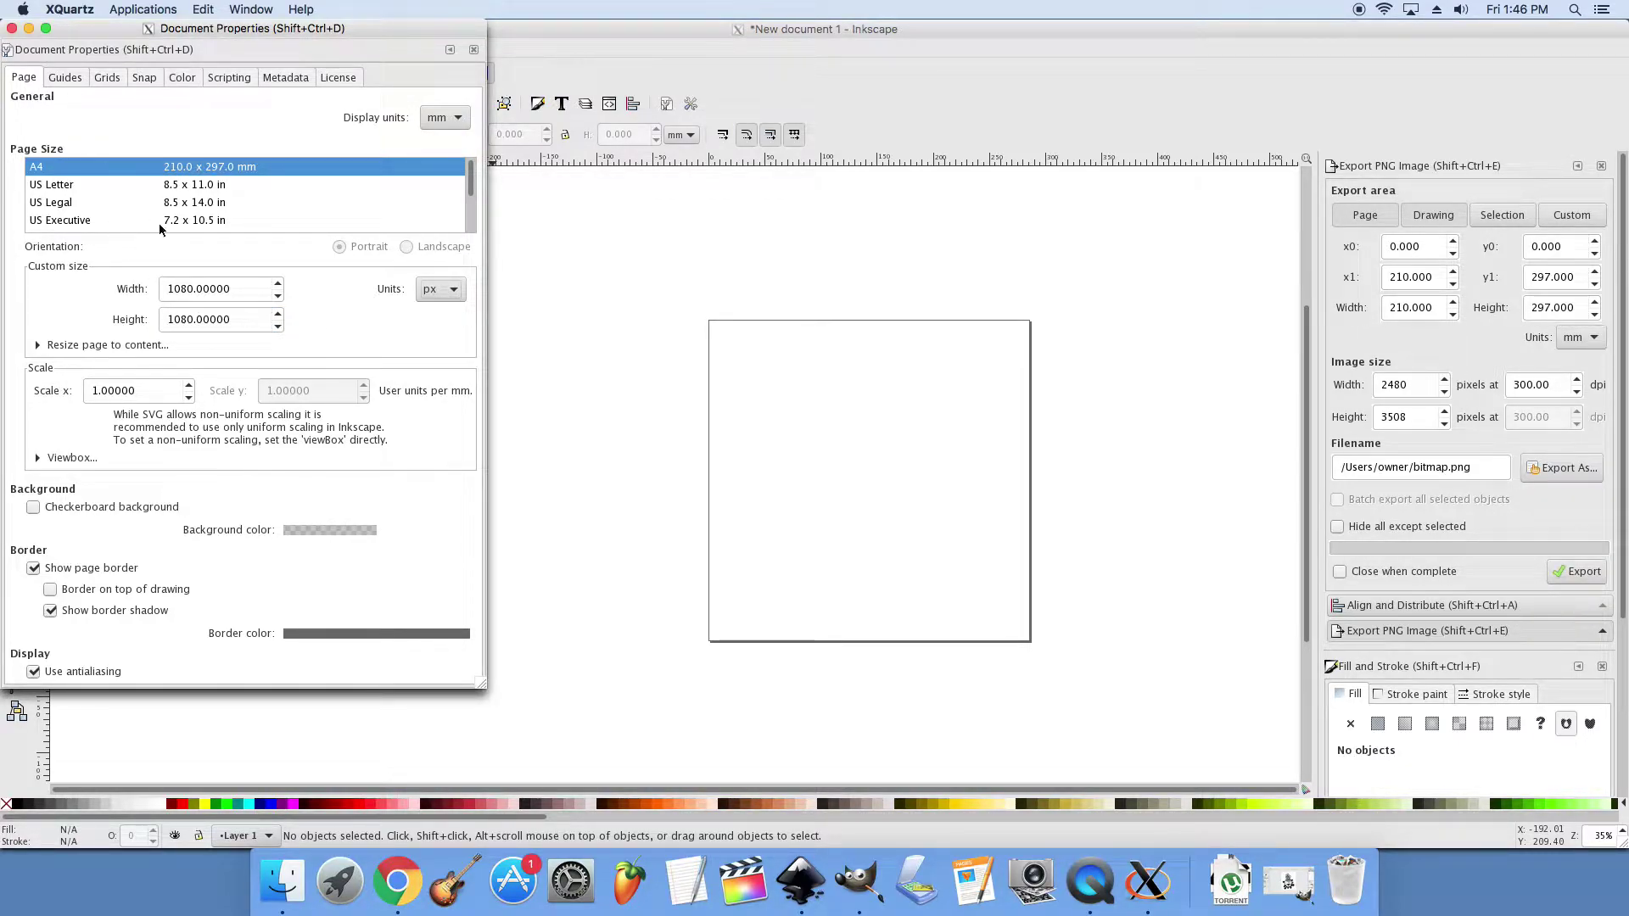
pyautogui.click(12, 29)
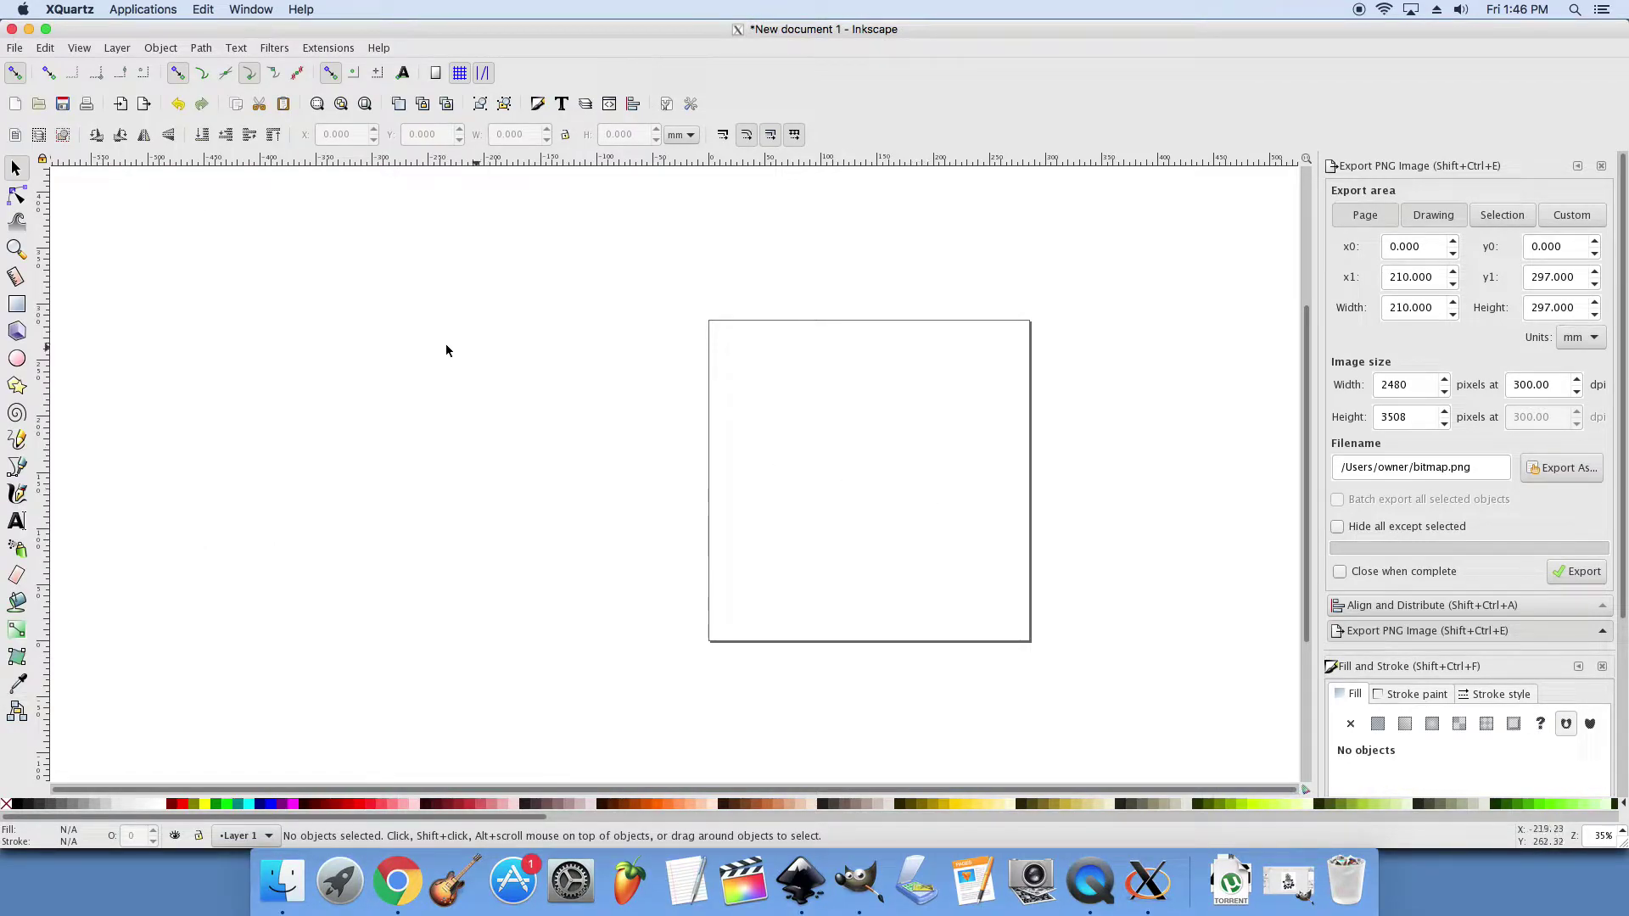
# Step: Import img047.jpg from the Desktop into the document
pyautogui.click(16, 49)
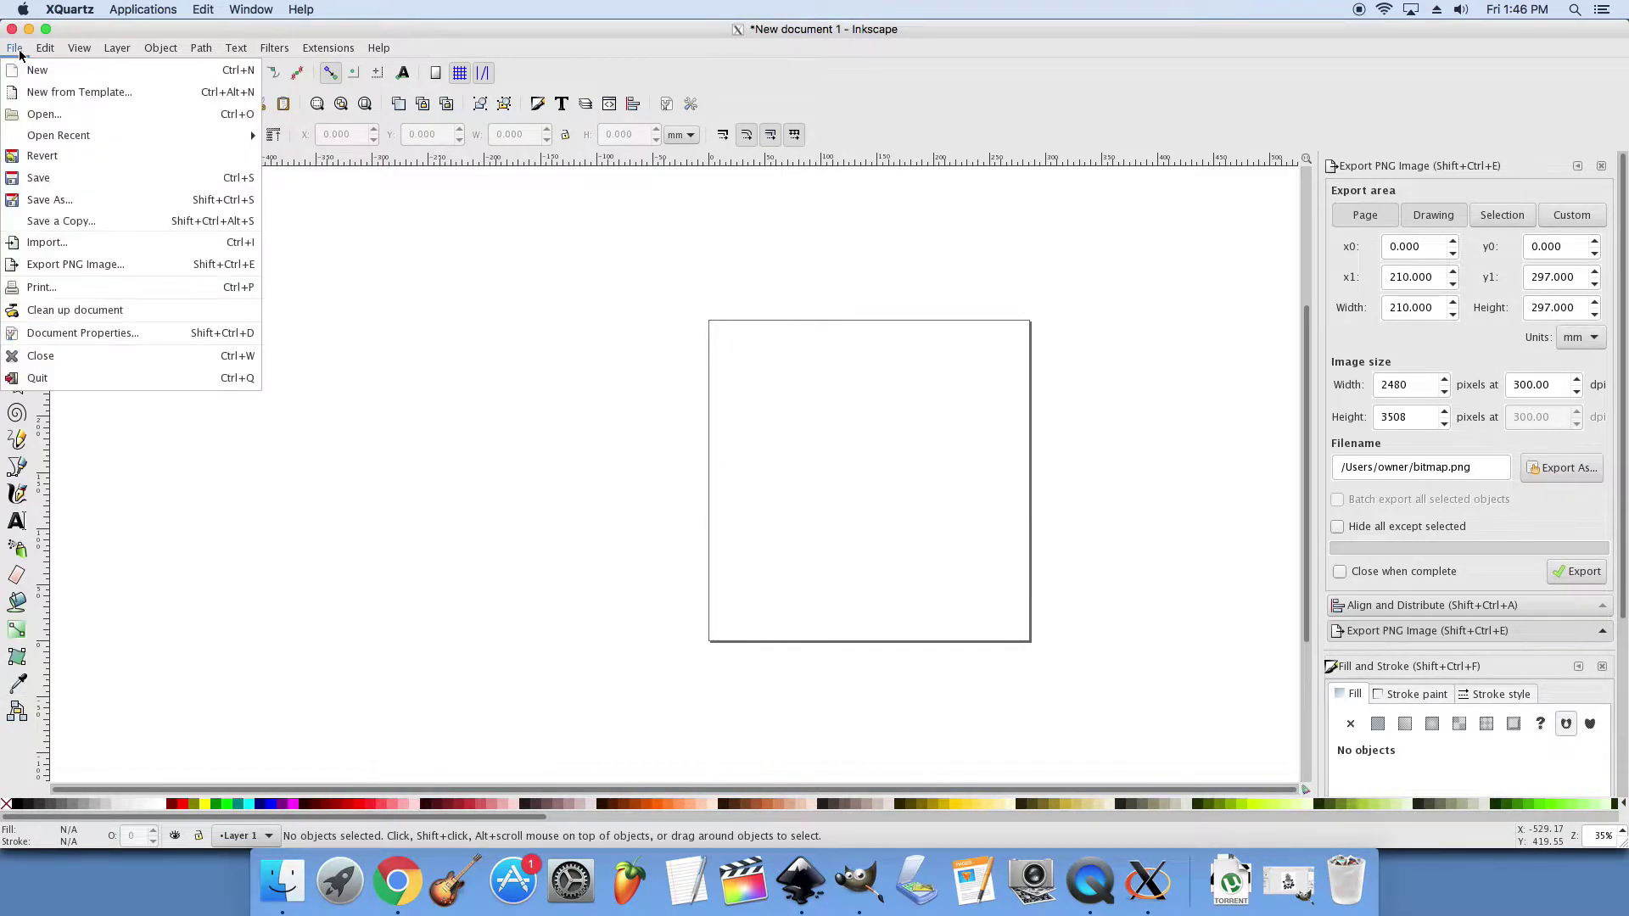
pyautogui.click(47, 243)
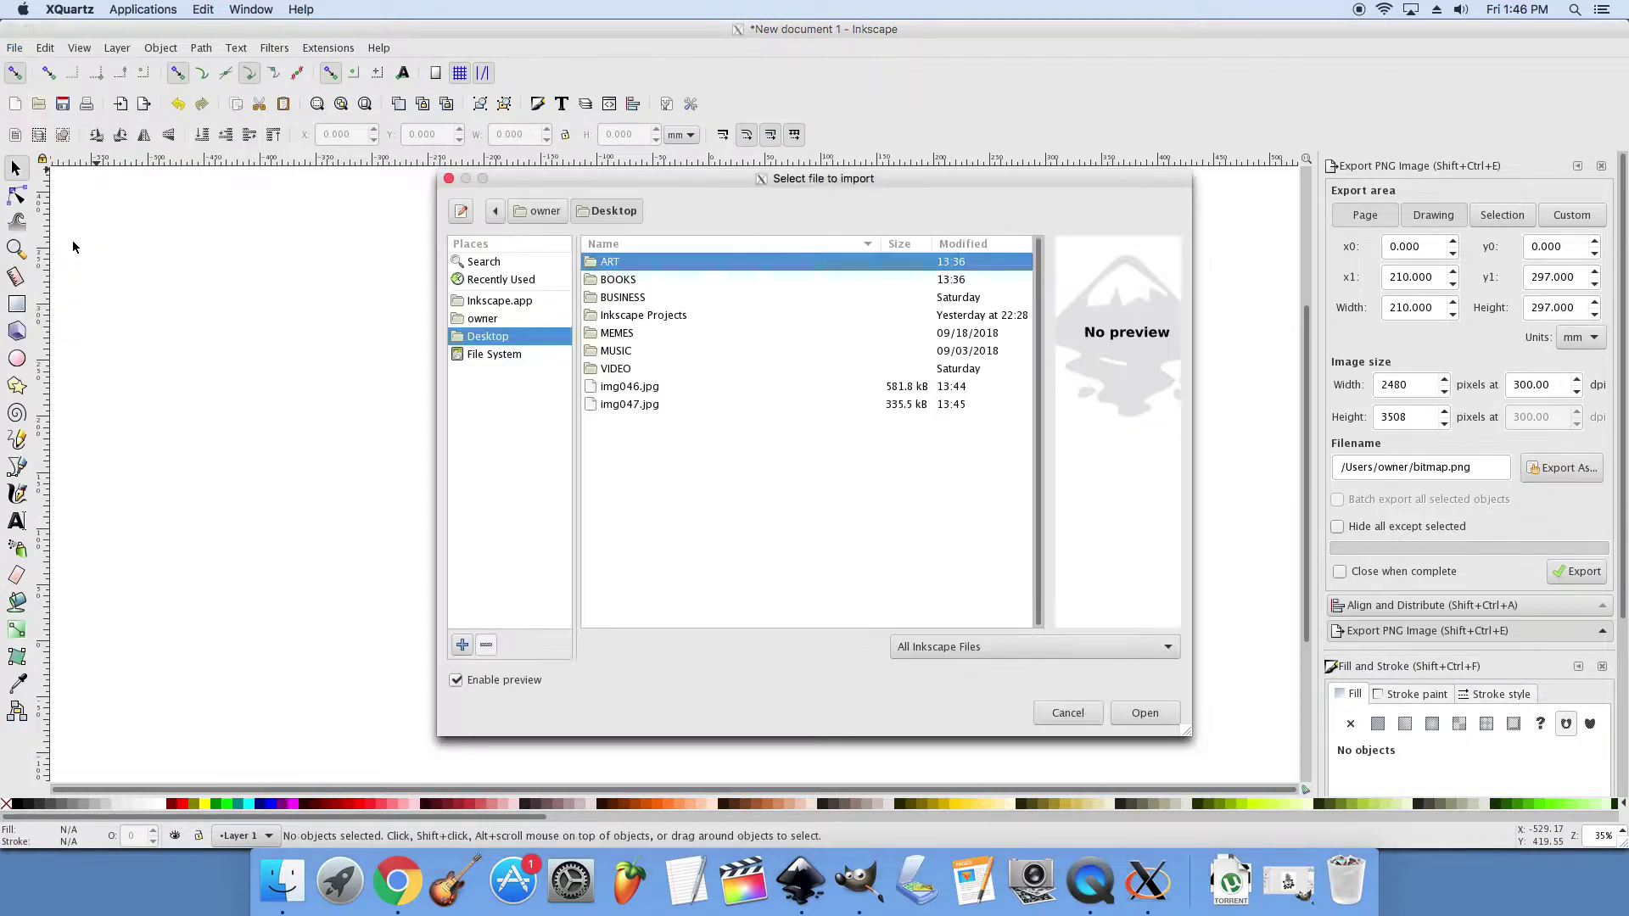
pyautogui.click(654, 407)
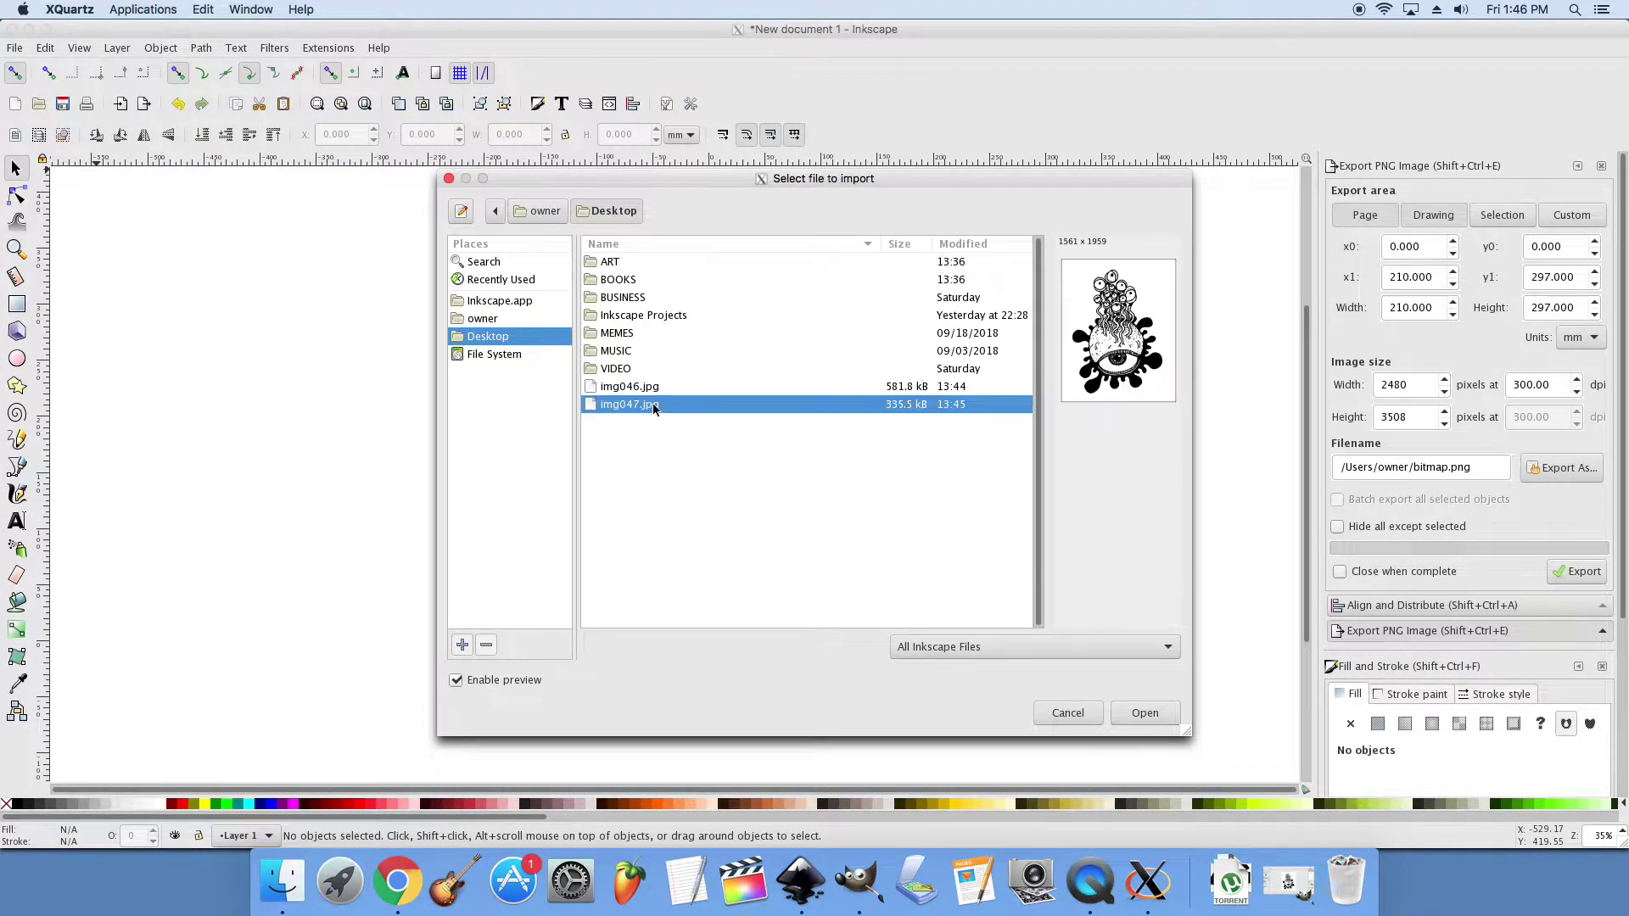
pyautogui.click(1146, 713)
# Step: Move the imported drawing onto the page, slightly left of centre
pyautogui.moveTo(1161, 737); pyautogui.dragTo(881, 524)
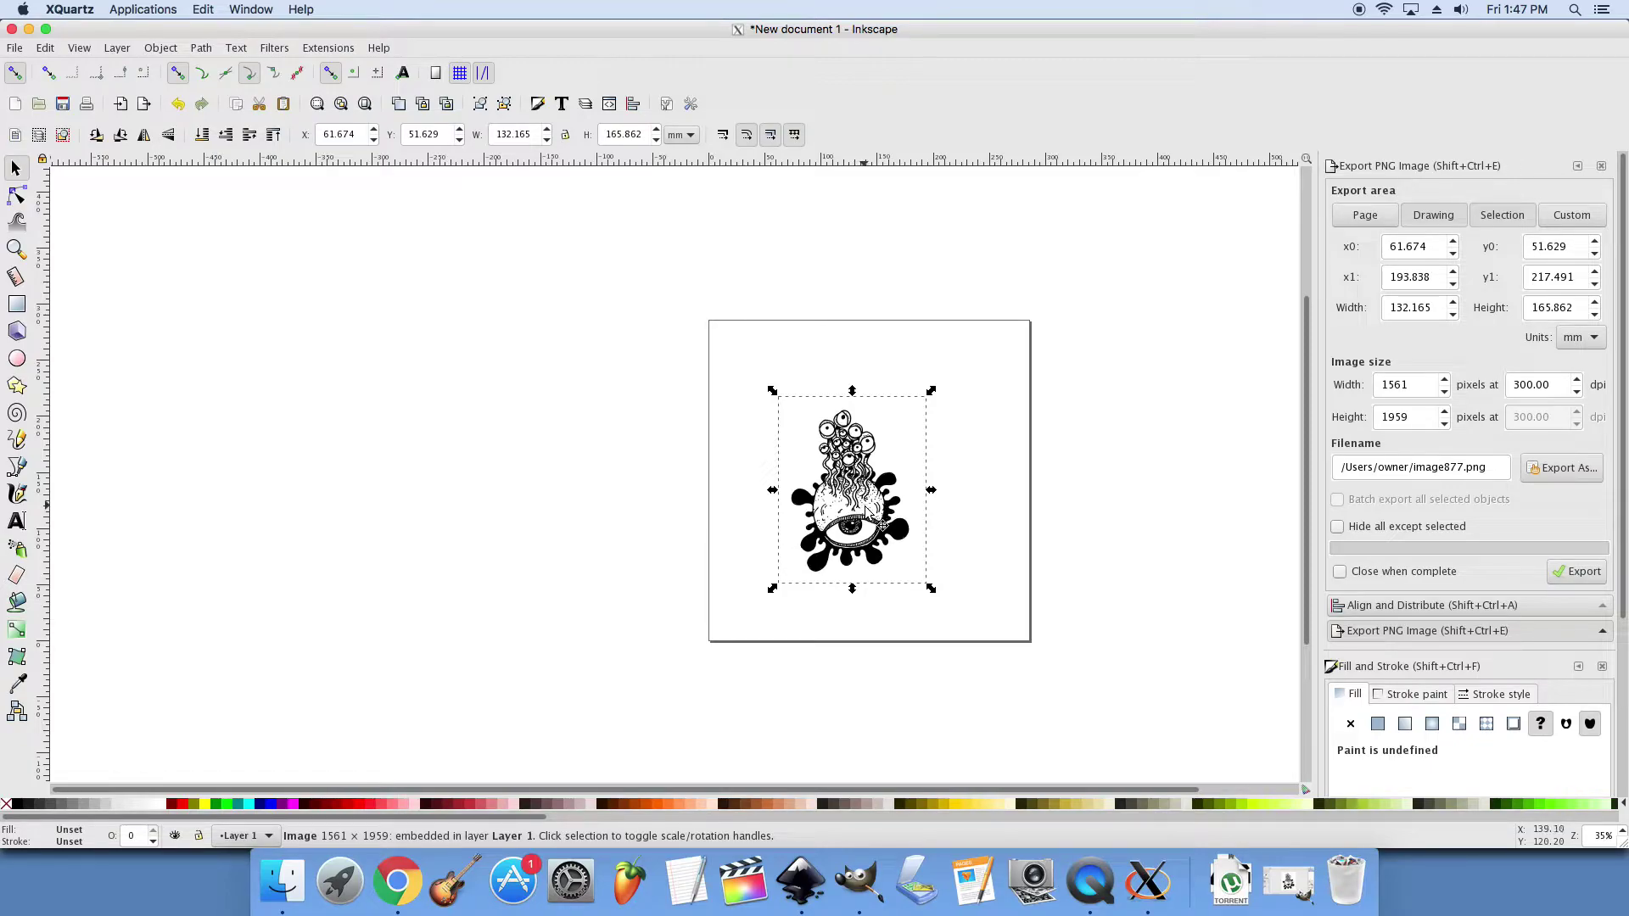
pyautogui.keyDown('ctrl'); pyautogui.scroll(3, 882, 525); pyautogui.keyUp('ctrl')
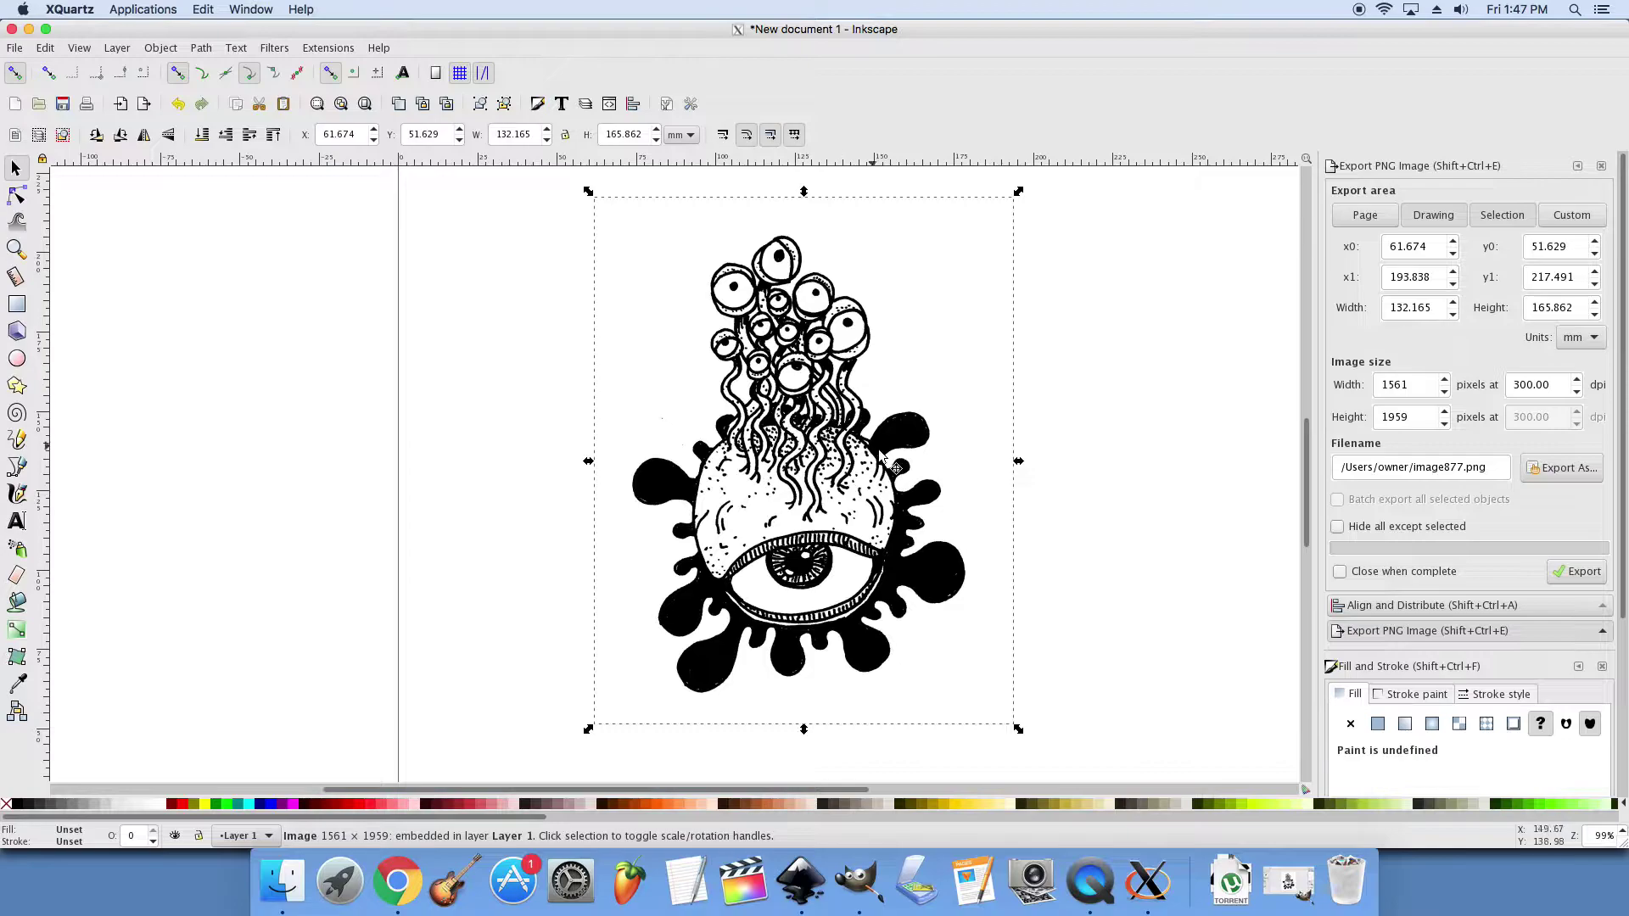
pyautogui.keyDown('ctrl'); pyautogui.scroll(7, 889, 458); pyautogui.keyUp('ctrl')
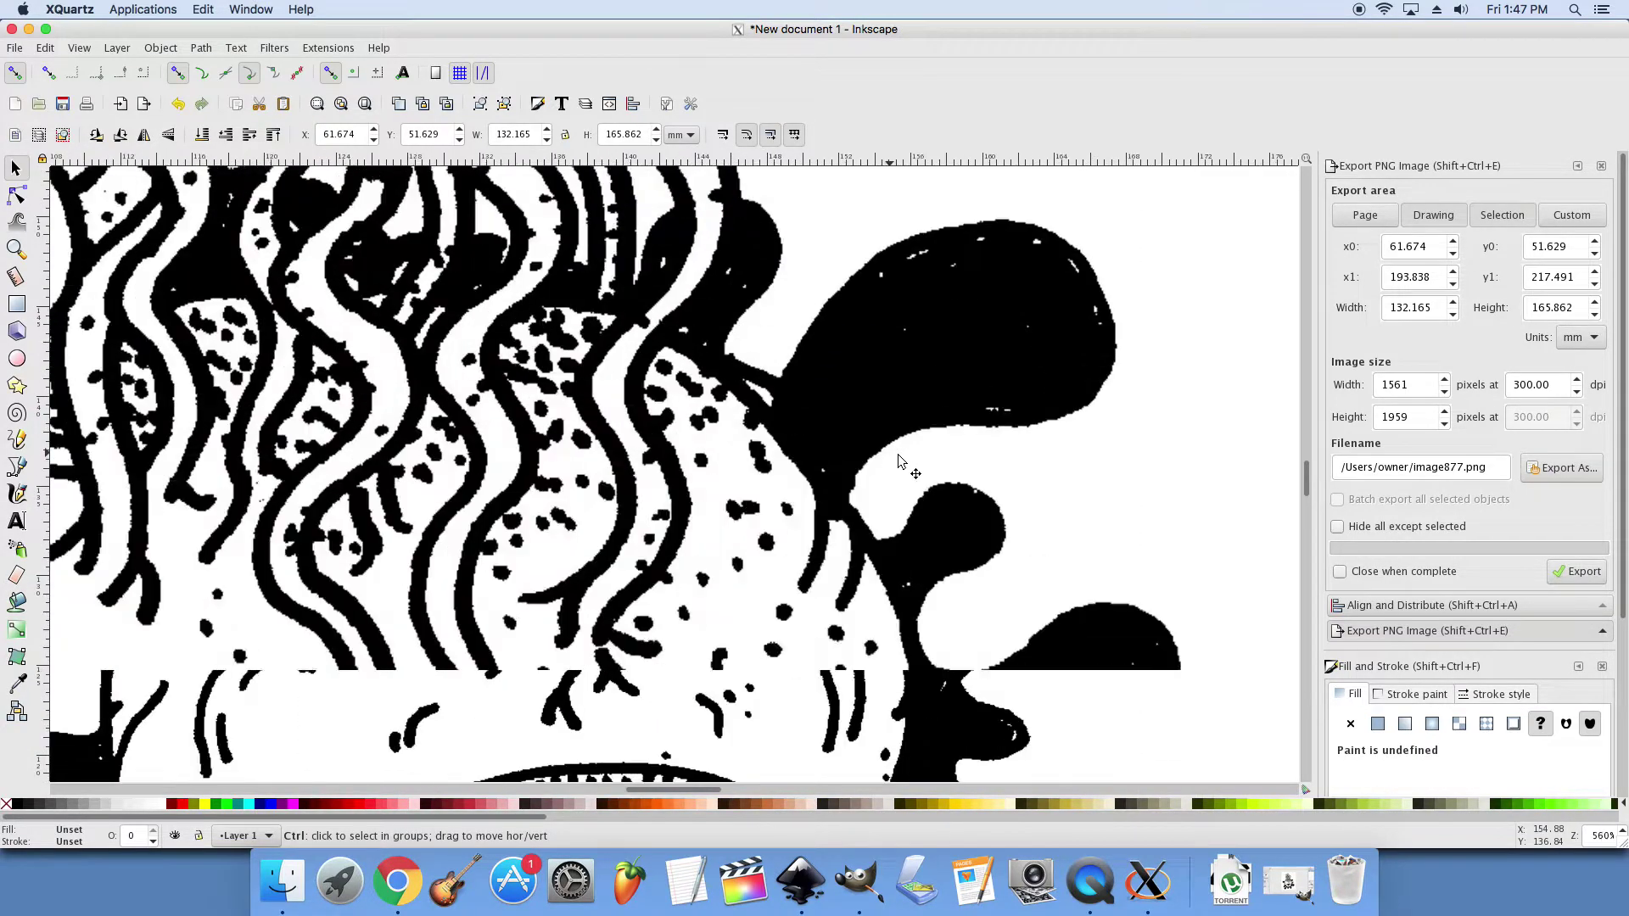
pyautogui.keyDown('ctrl'); pyautogui.scroll(2, 901, 462); pyautogui.keyUp('ctrl')
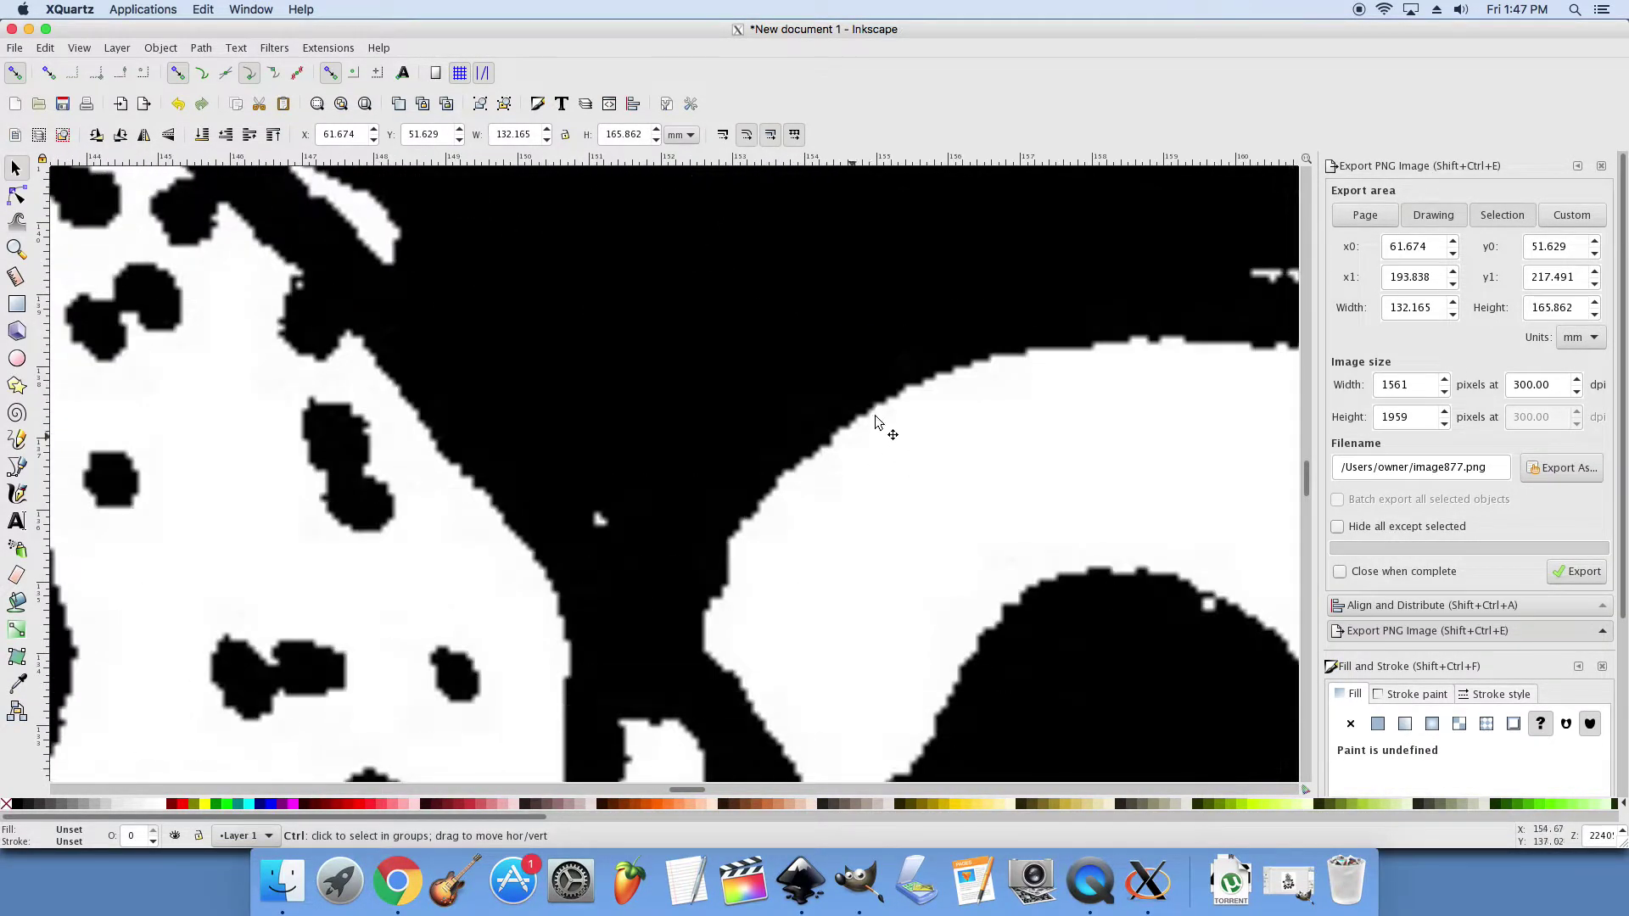
pyautogui.keyDown('ctrl'); pyautogui.scroll(-8, 808, 496); pyautogui.keyUp('ctrl')
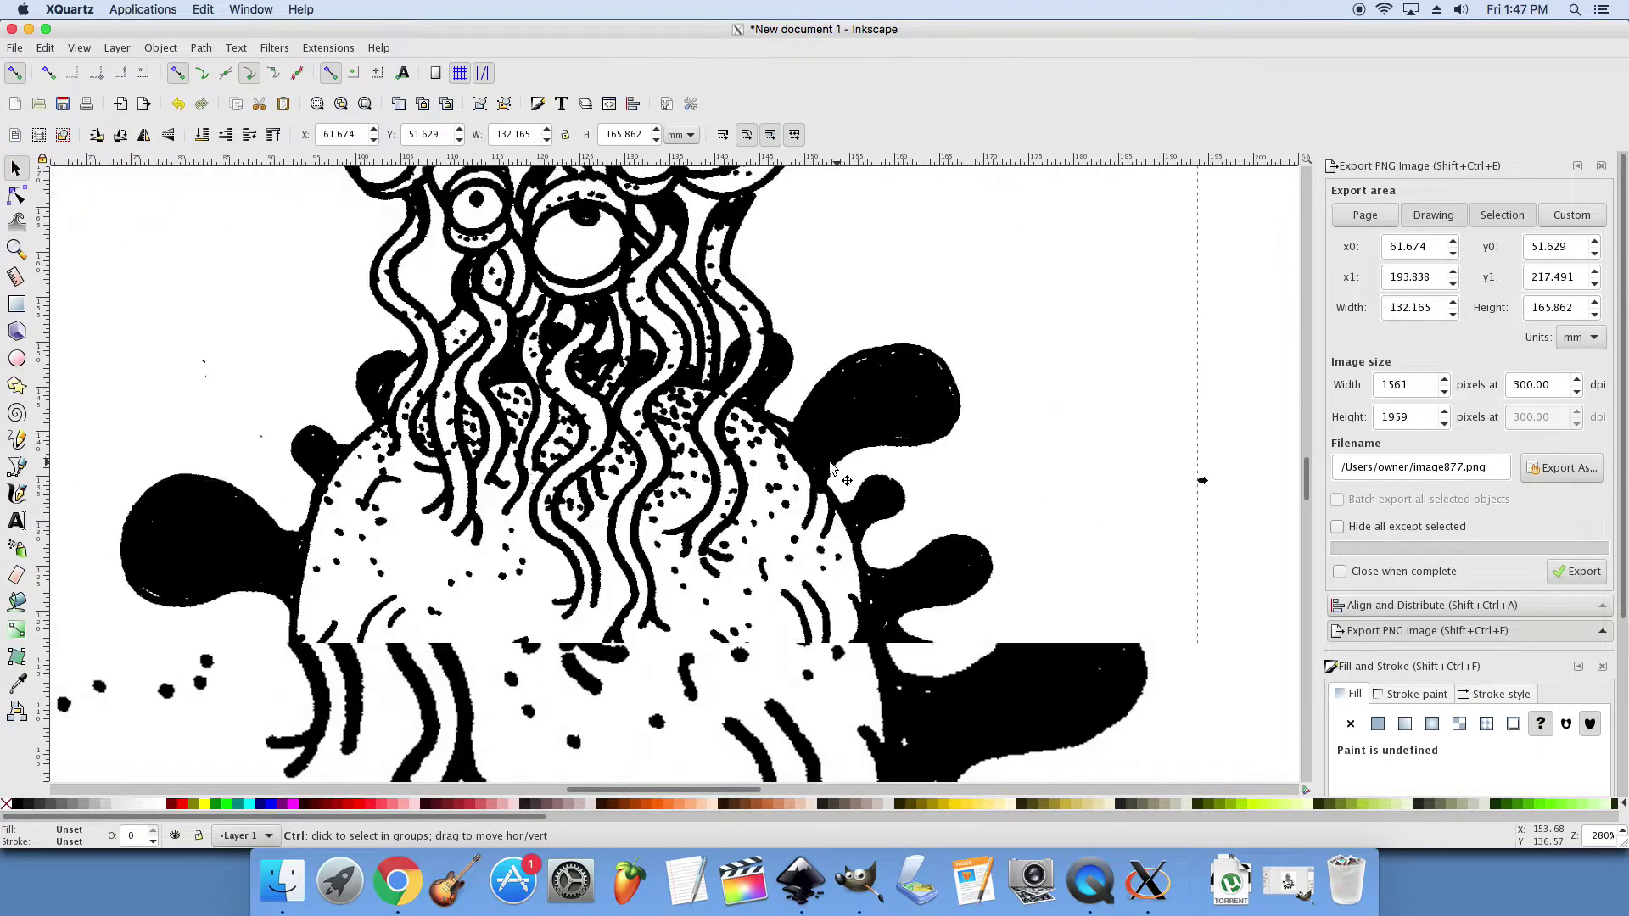
pyautogui.keyDown('ctrl'); pyautogui.scroll(-1, 830, 467); pyautogui.keyUp('ctrl')
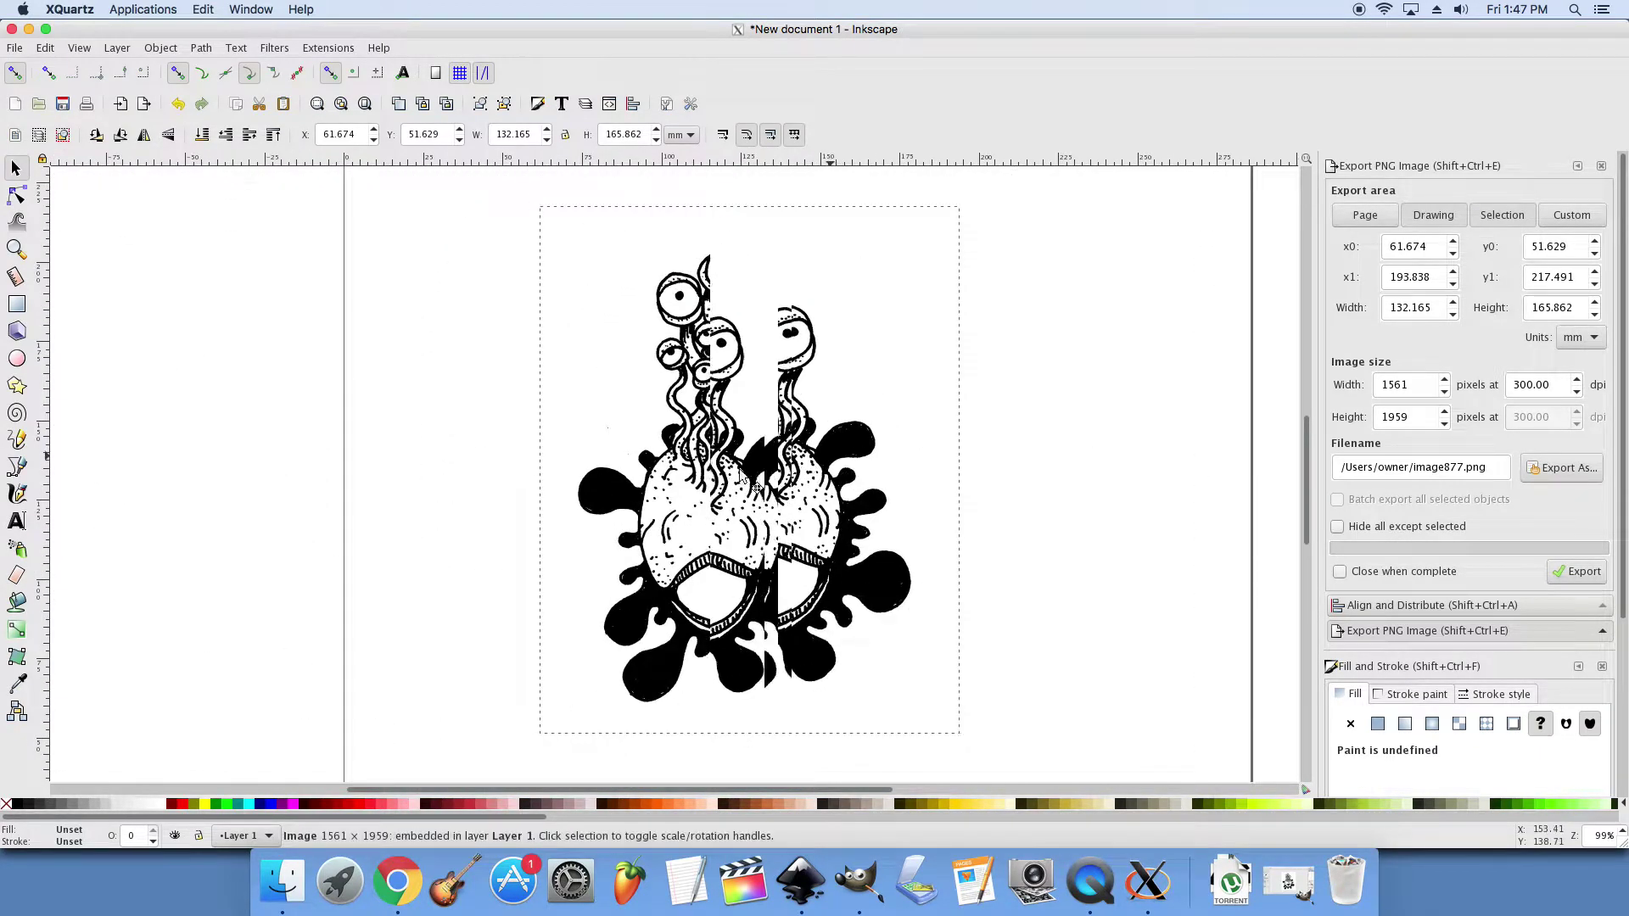
pyautogui.moveTo(706, 473); pyautogui.dragTo(560, 400)
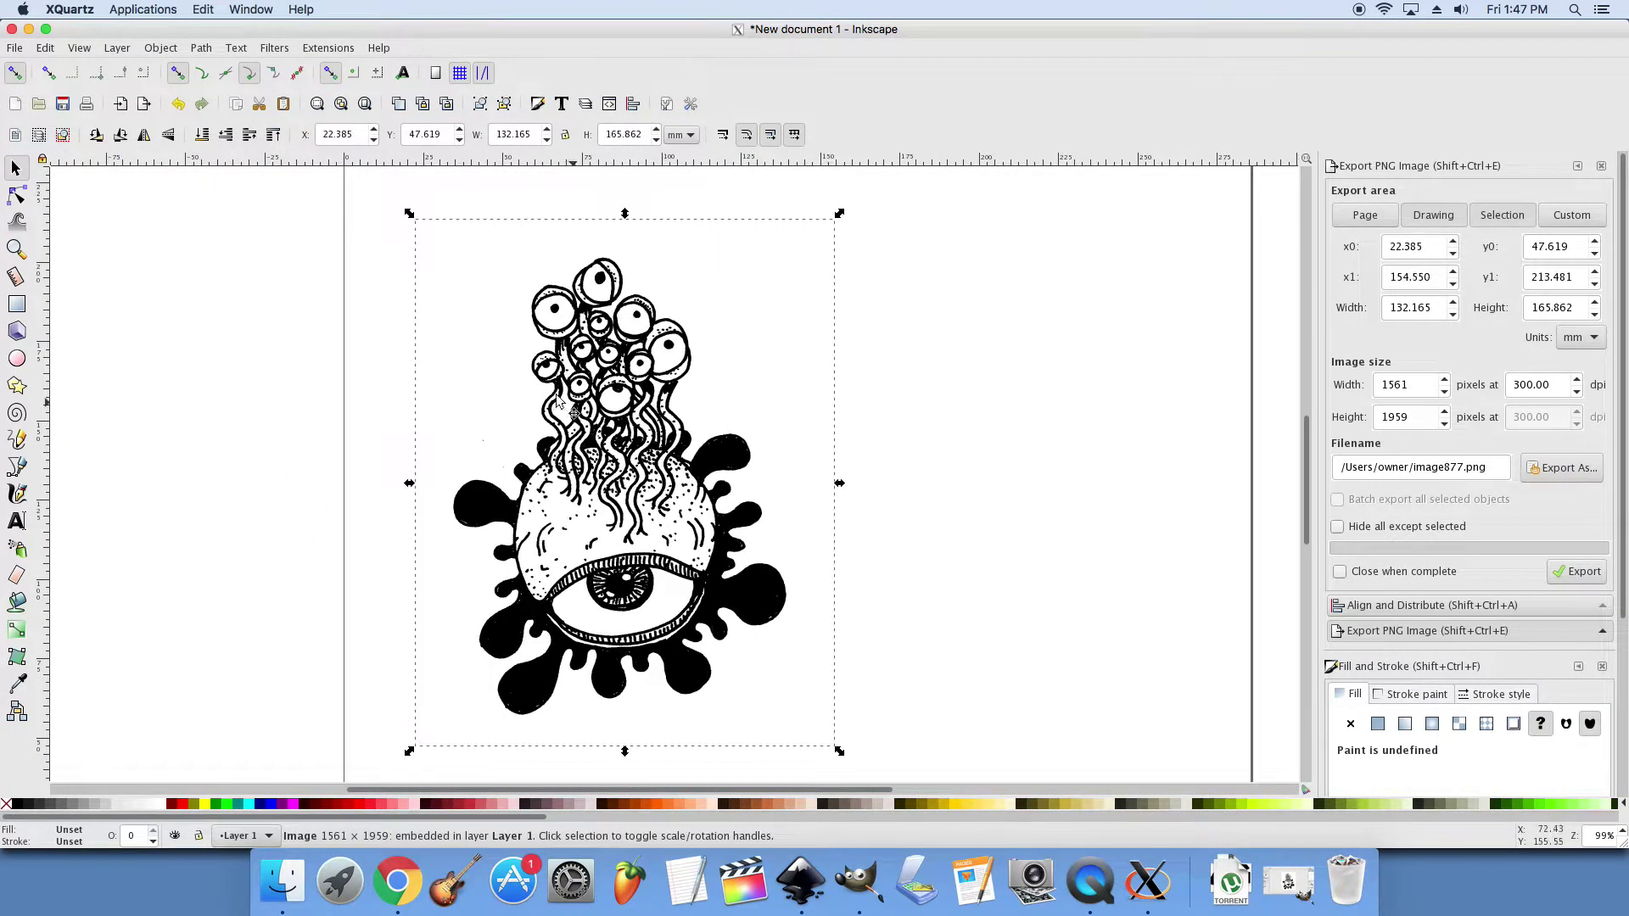
# Step: Trace the scanned monster drawing into a black-and-white vector path with Trace Bitmap
pyautogui.click(201, 48)
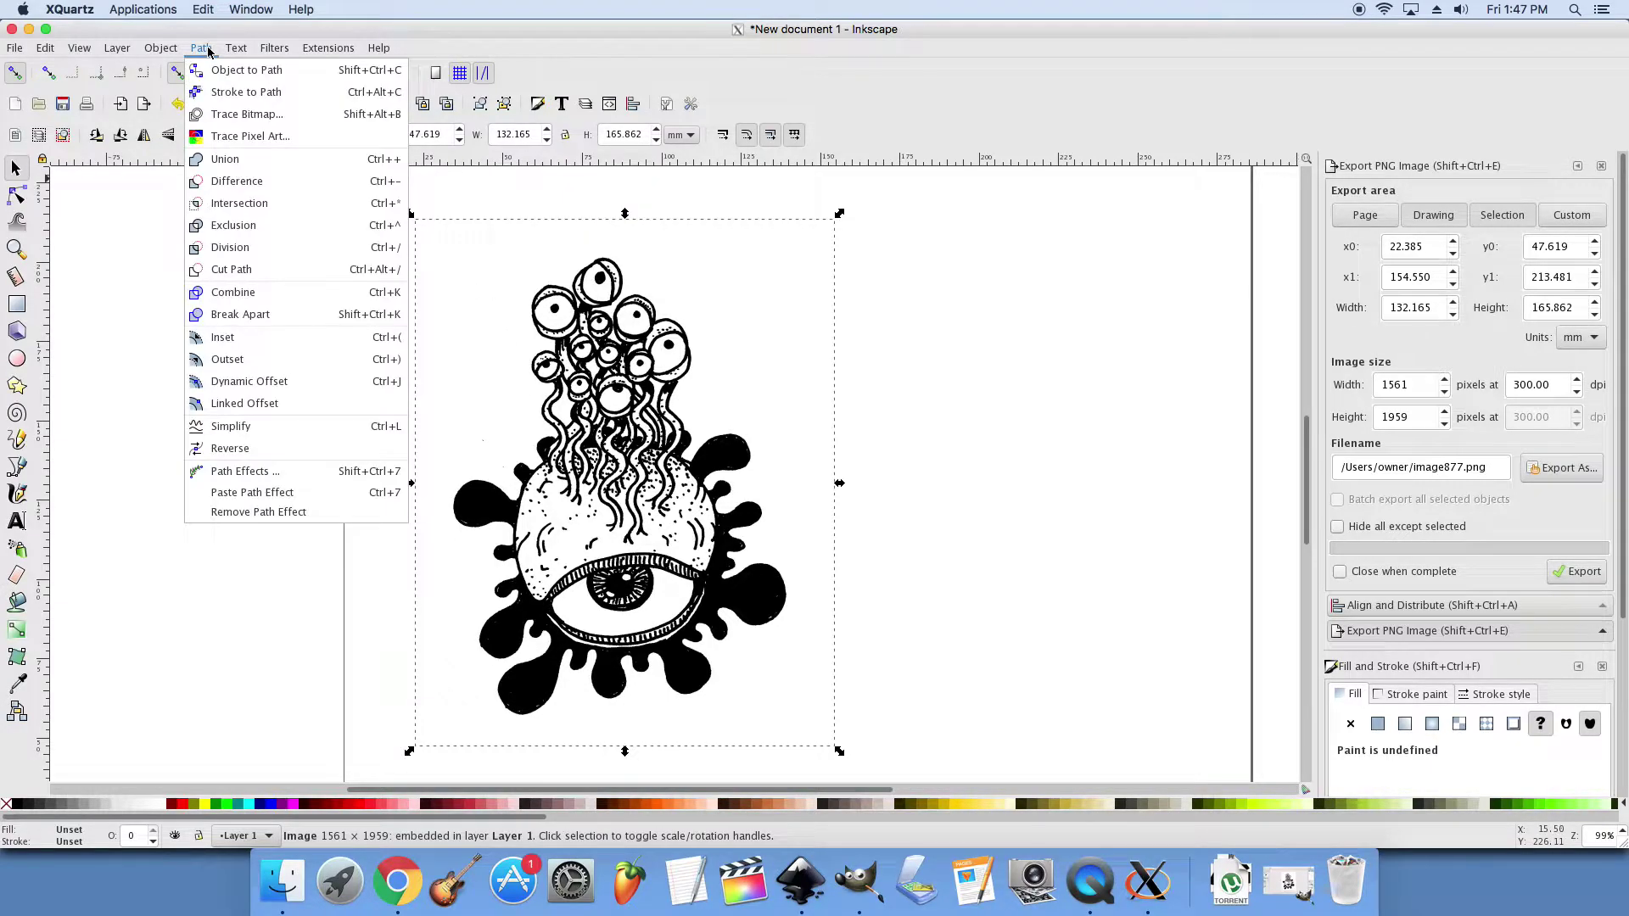
pyautogui.click(226, 117)
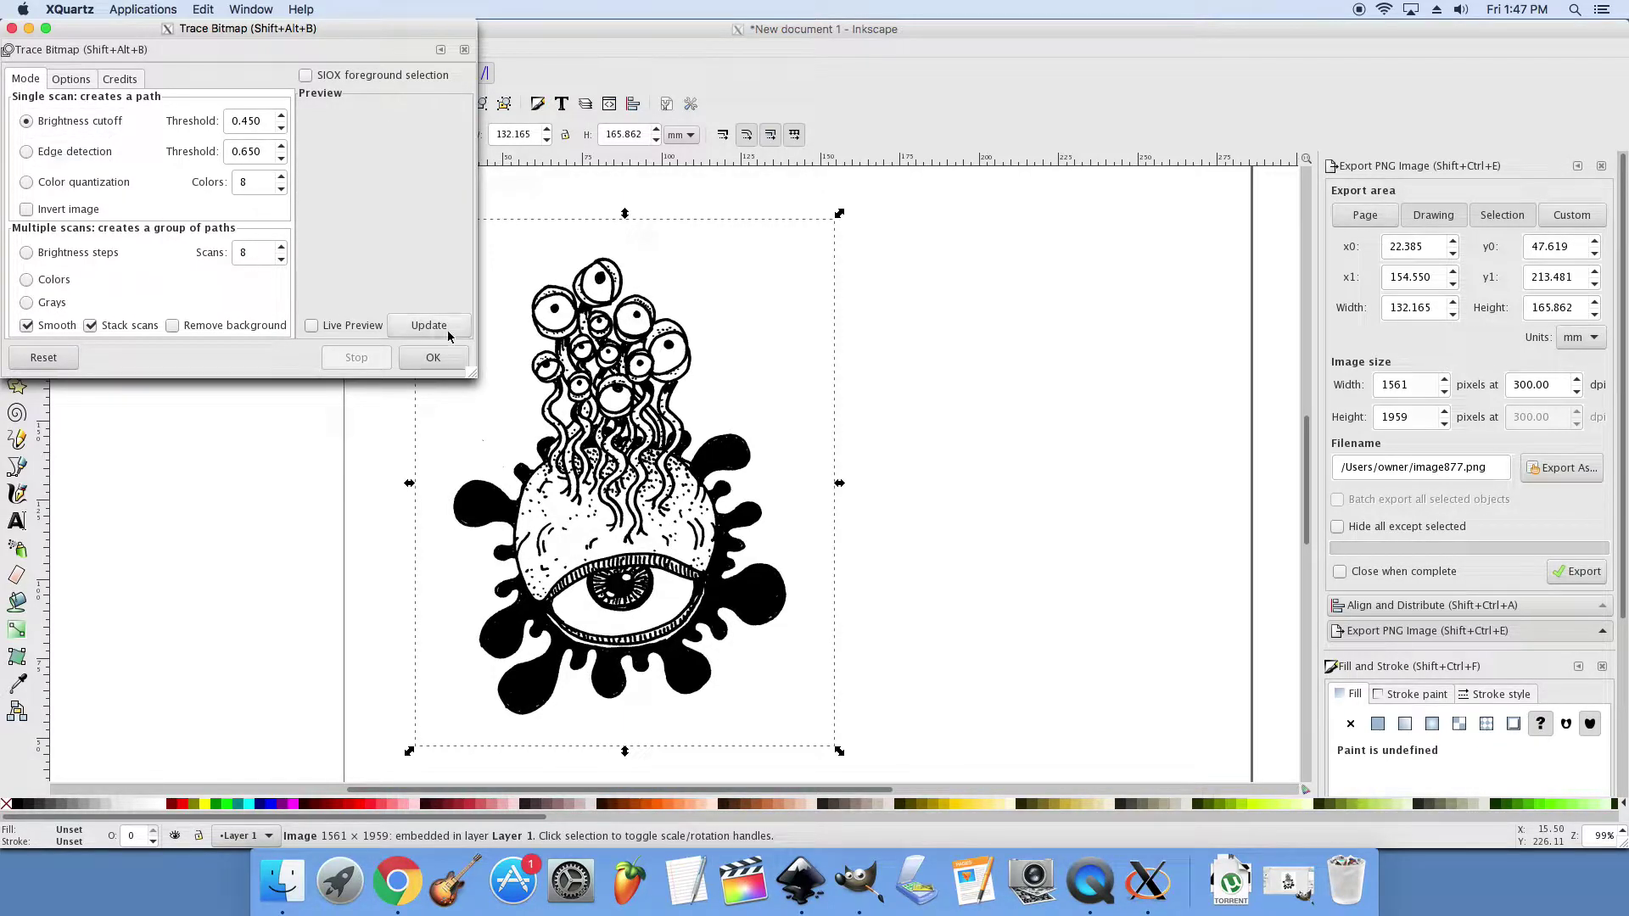
pyautogui.click(427, 358)
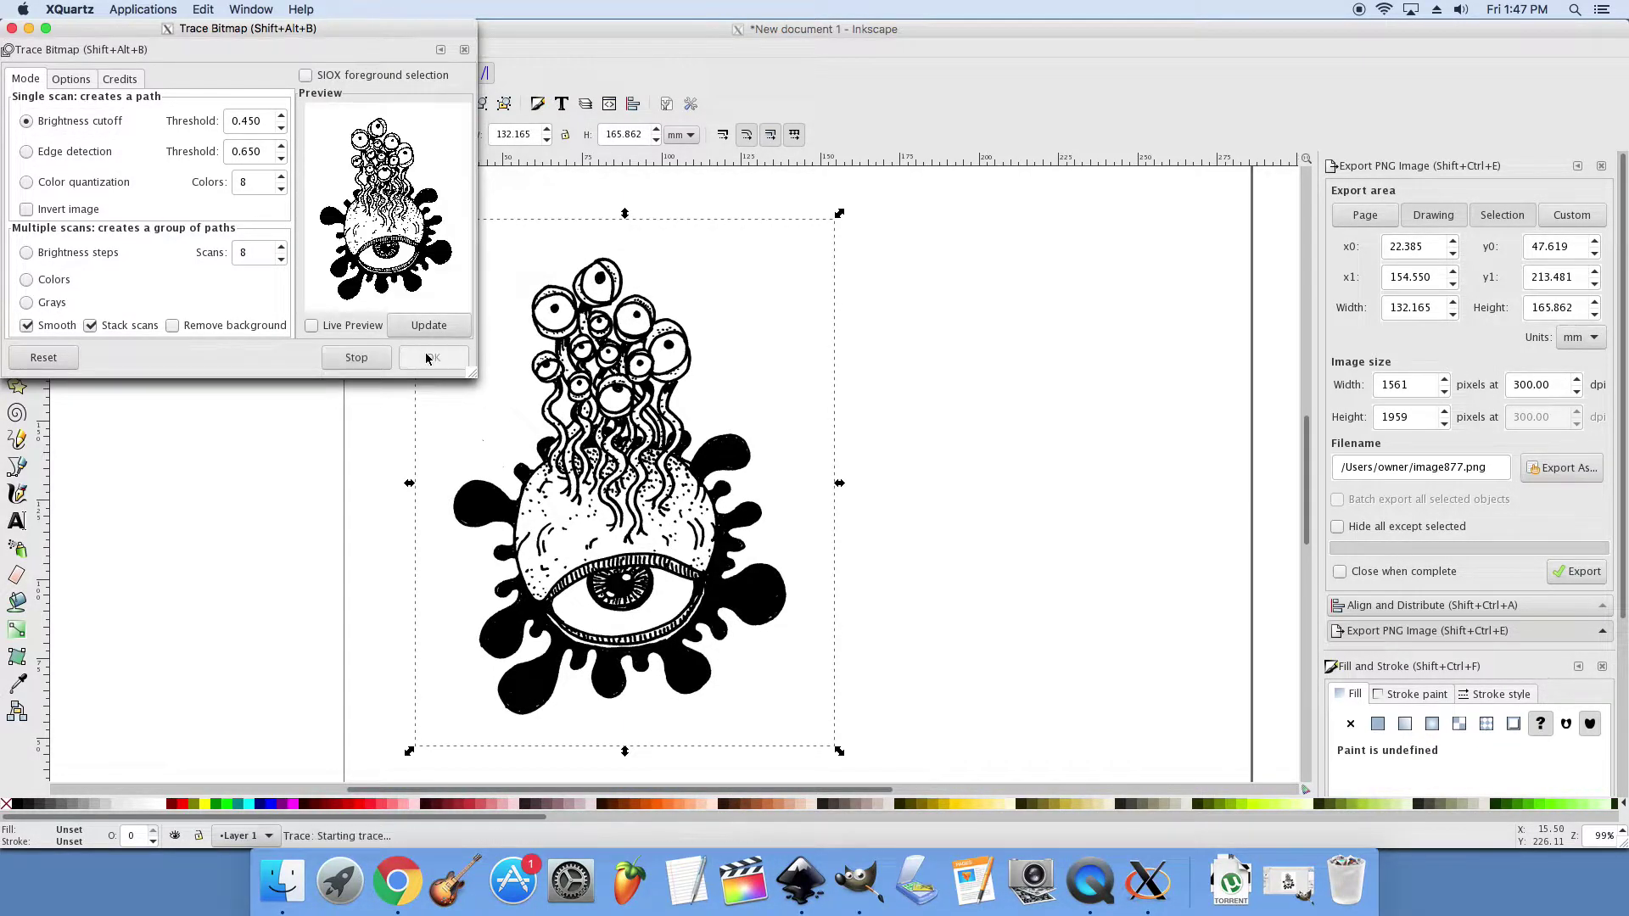
pyautogui.click(11, 28)
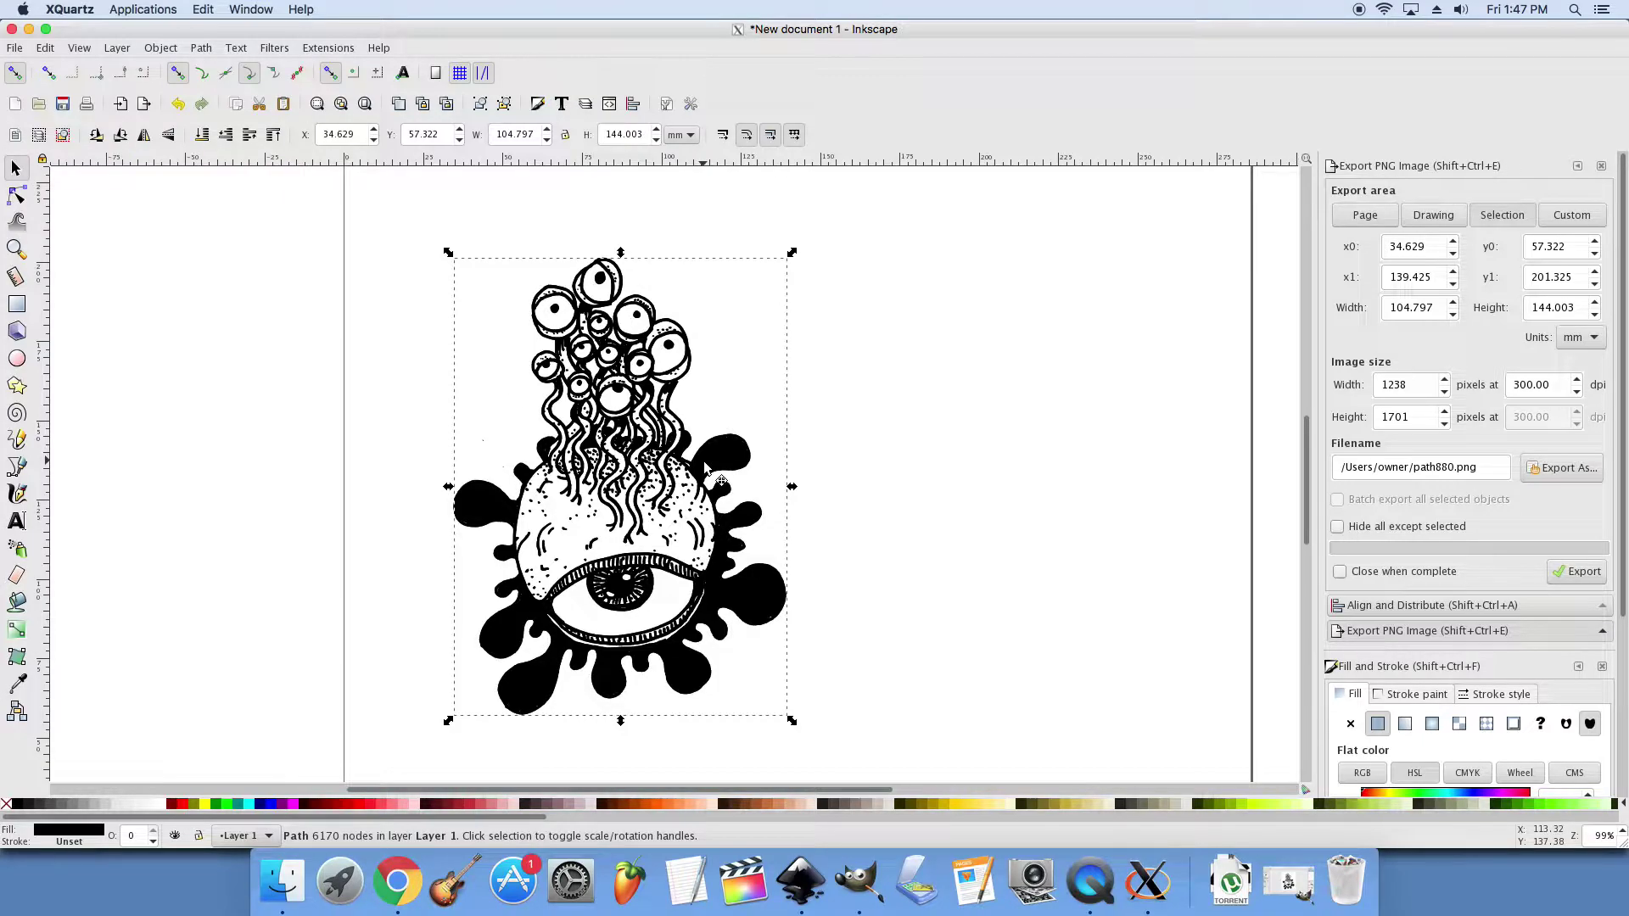
# Step: Move the traced copy right of the original, zoom back to 99%, and select the scanned image
pyautogui.moveTo(706, 465)
pyautogui.mouseDown()
pyautogui.moveTo(1090, 462)
pyautogui.moveTo(1047, 463)
pyautogui.mouseUp()
pyautogui.keyDown('ctrl'); pyautogui.scroll(1, 787, 558); pyautogui.keyUp('ctrl')
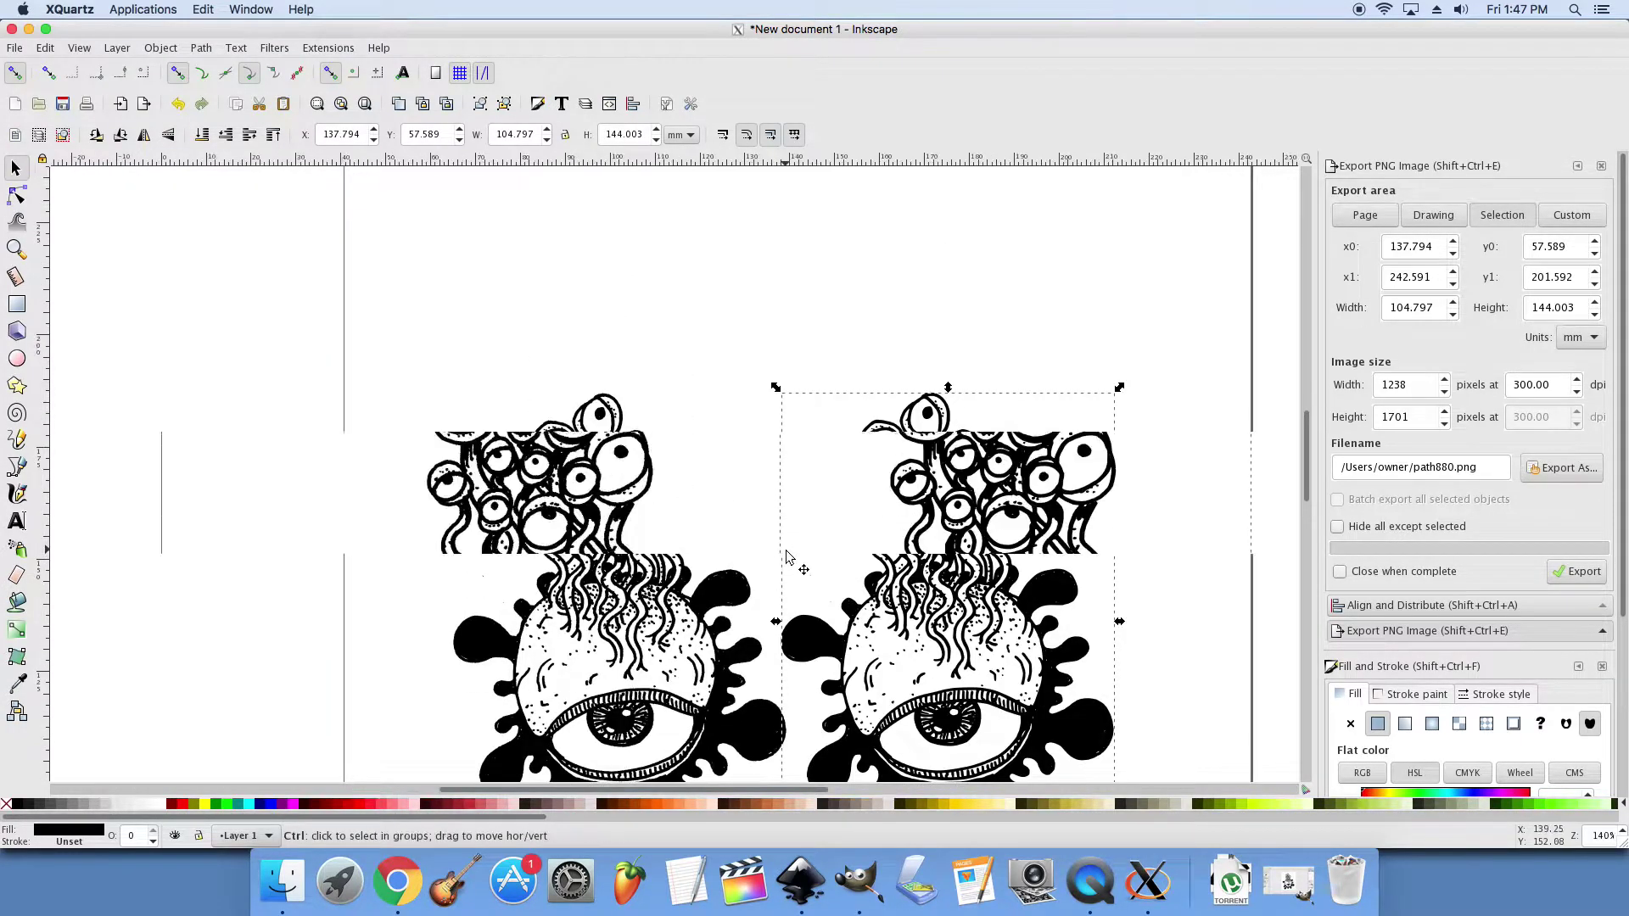
pyautogui.keyDown('ctrl'); pyautogui.scroll(2, 787, 557); pyautogui.keyUp('ctrl')
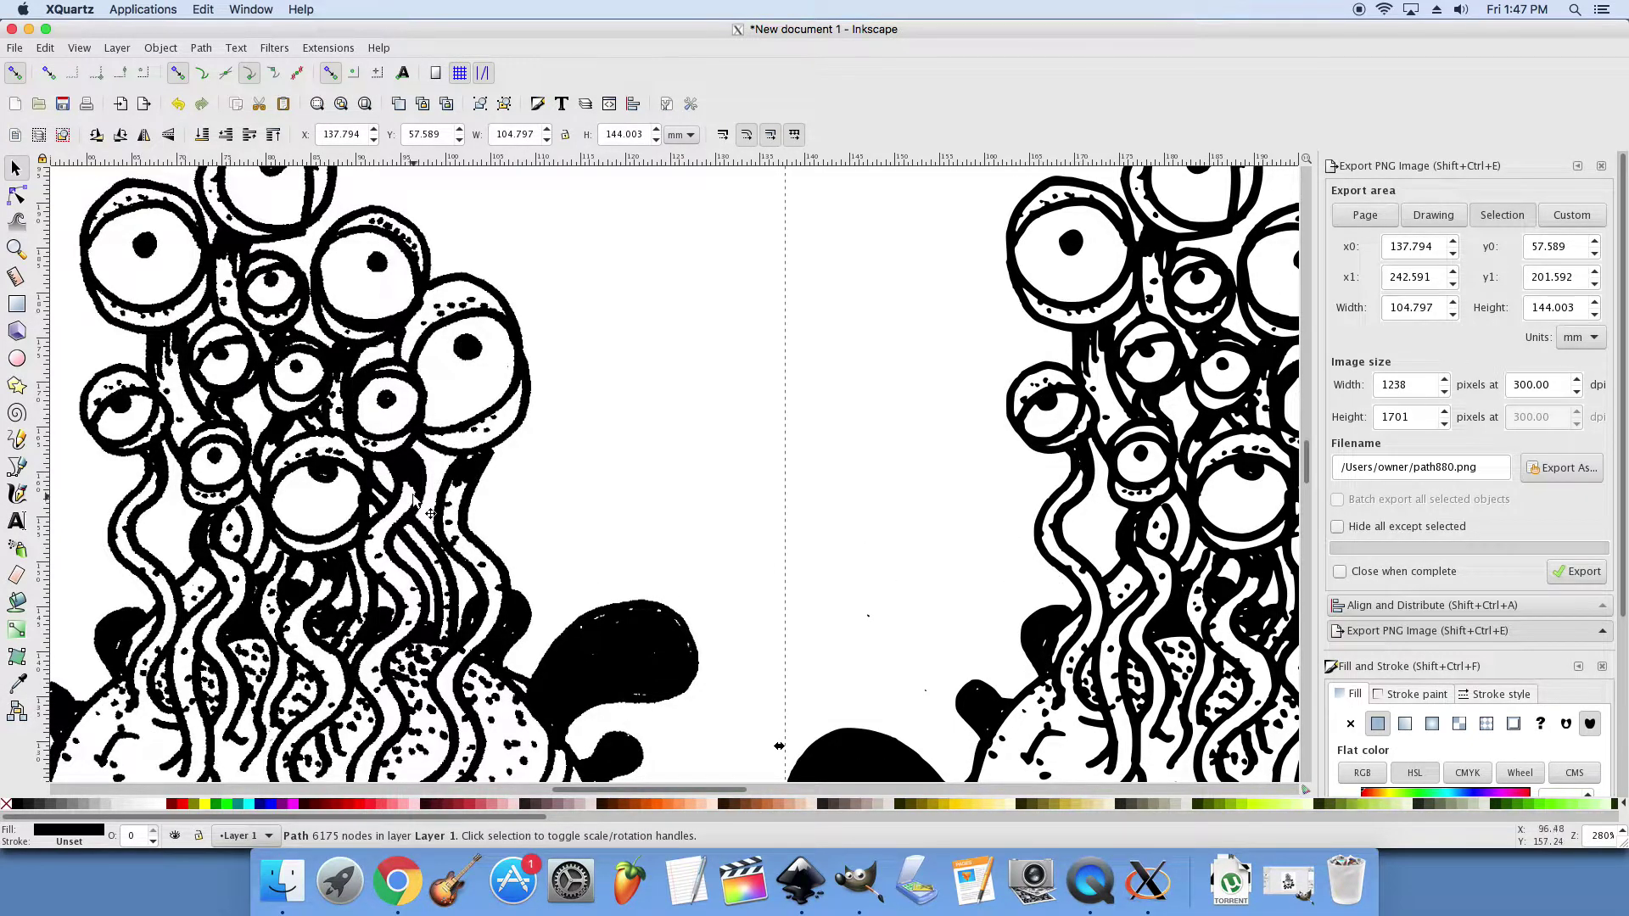
pyautogui.keyDown('ctrl'); pyautogui.scroll(2, 1043, 454); pyautogui.keyUp('ctrl')
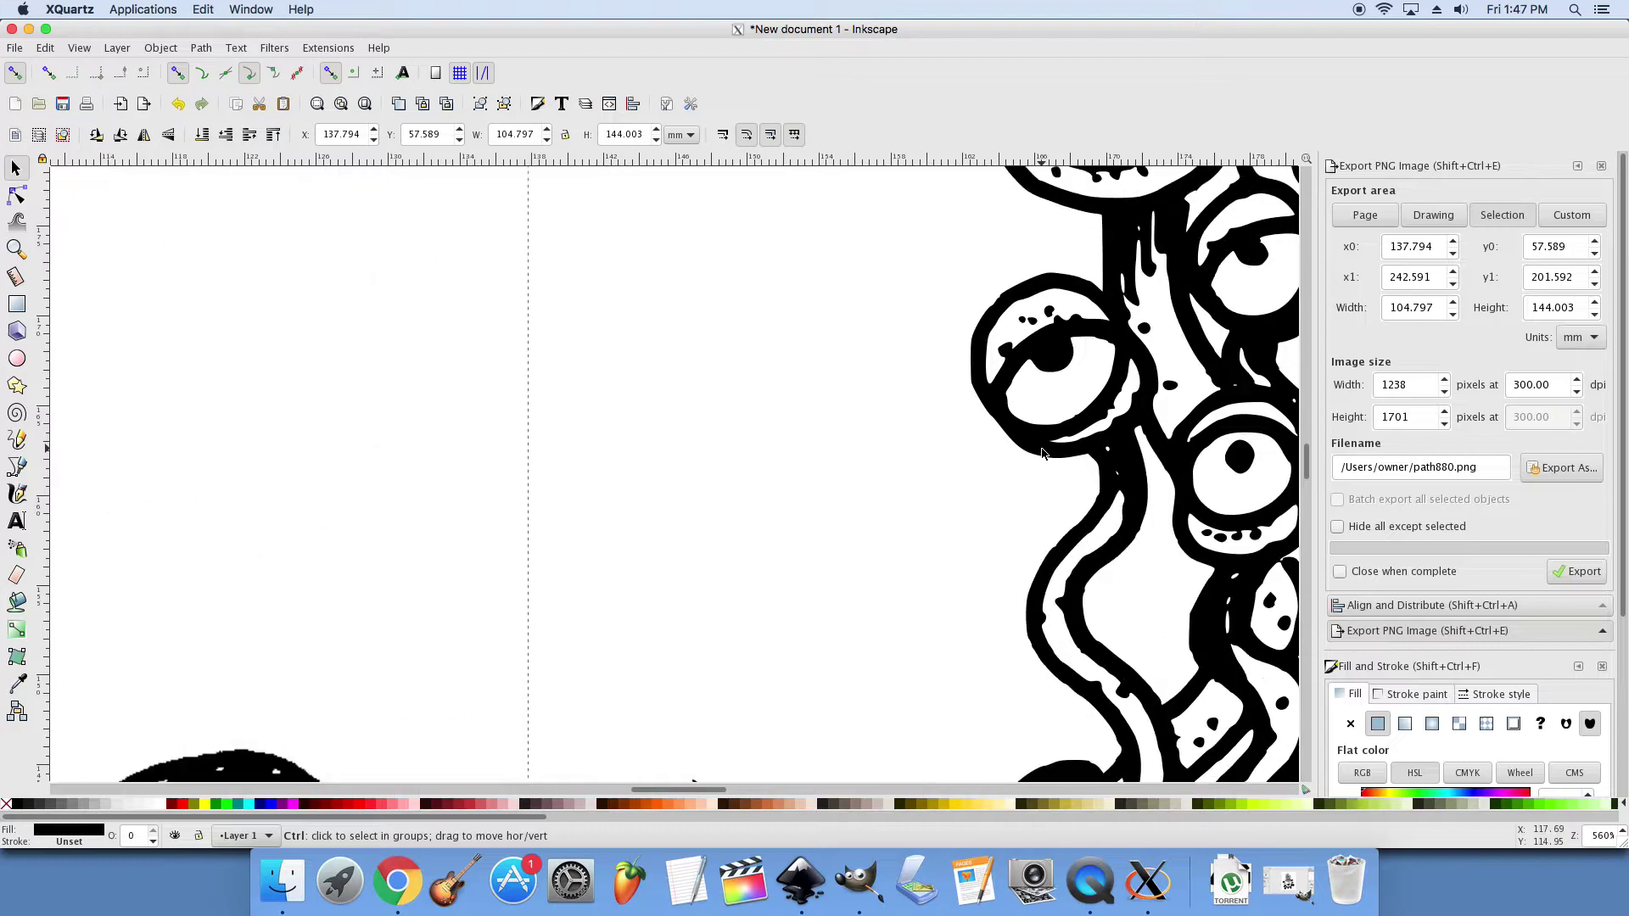
pyautogui.keyDown('ctrl'); pyautogui.scroll(-4, 1043, 454); pyautogui.keyUp('ctrl')
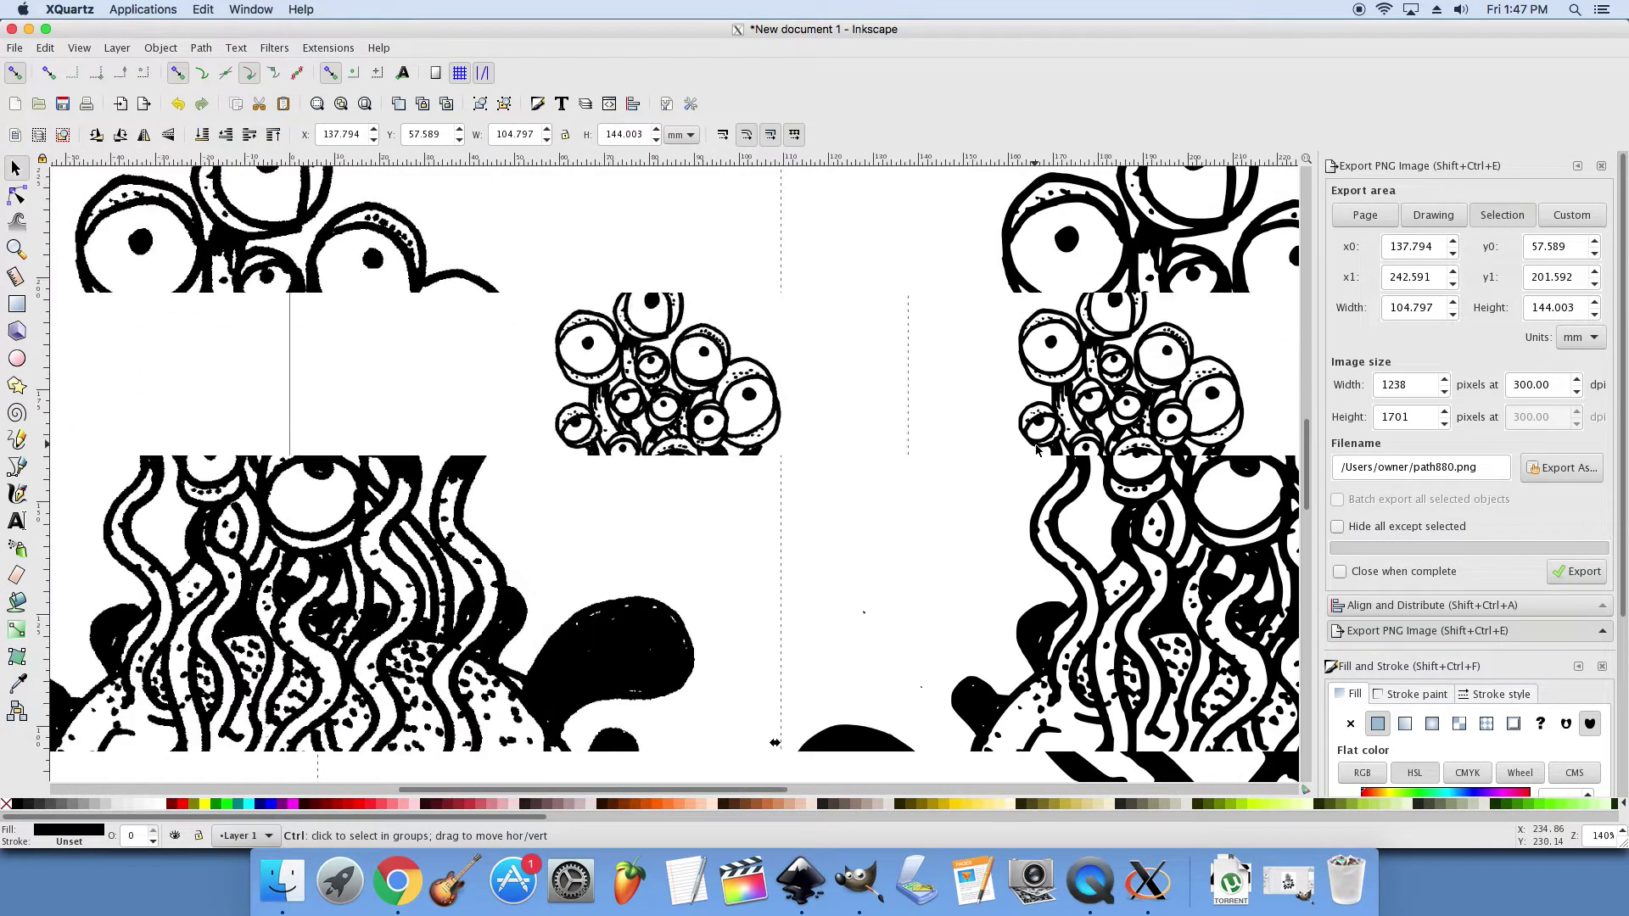
pyautogui.keyDown('ctrl'); pyautogui.scroll(-1, 1037, 449); pyautogui.keyUp('ctrl')
pyautogui.scroll(-1, 1025, 483)
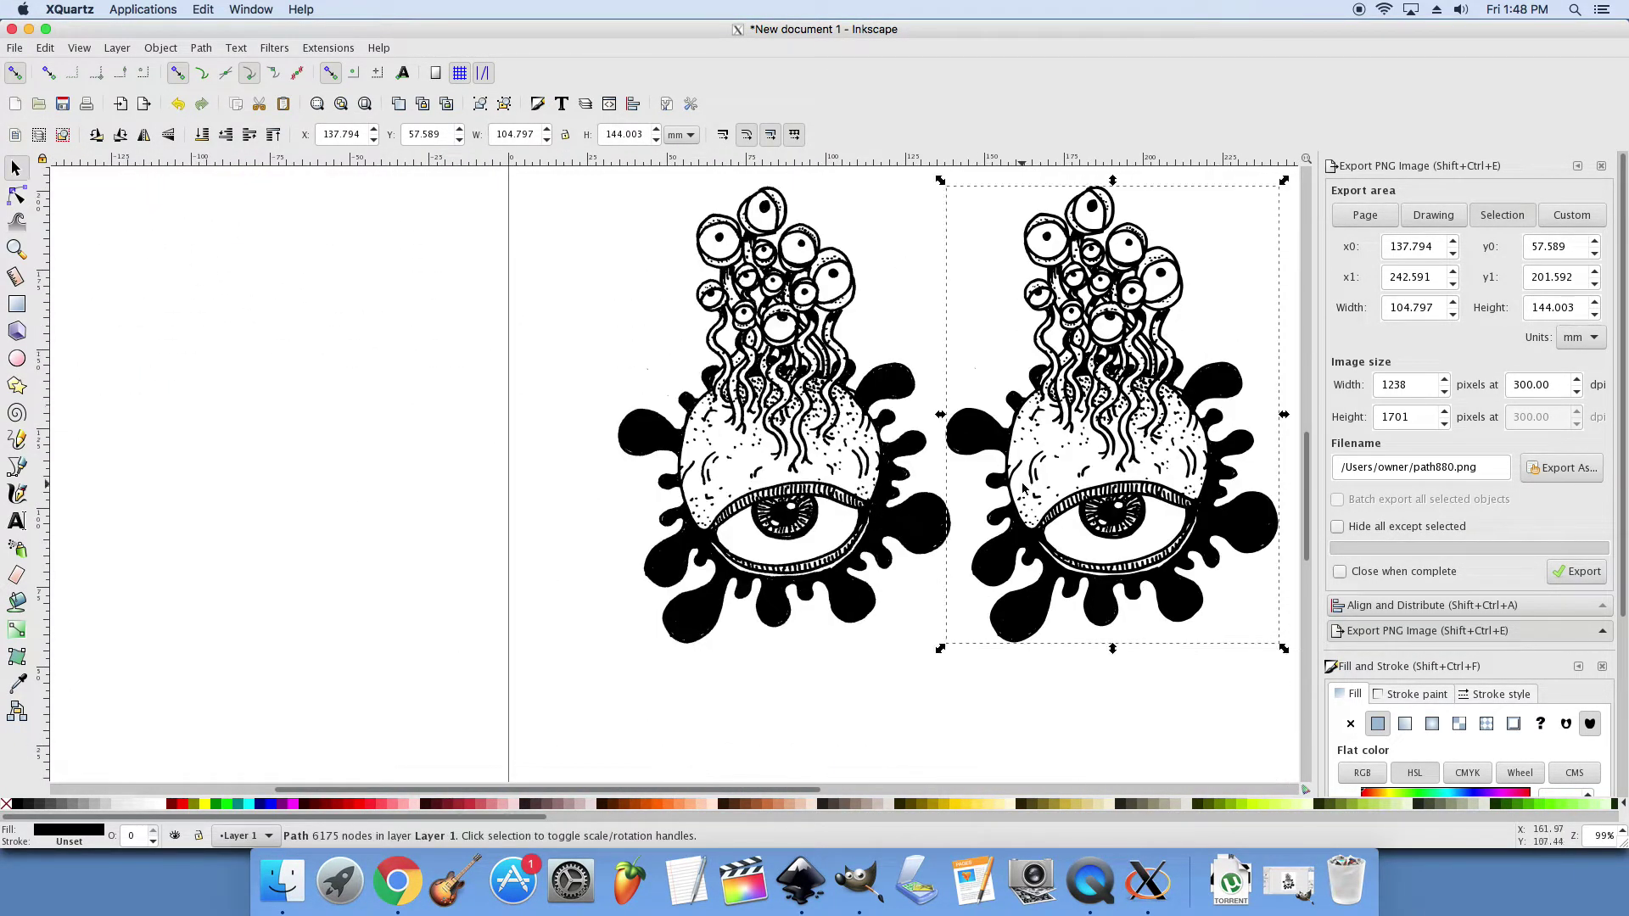
pyautogui.scroll(1, 1024, 489)
pyautogui.click(816, 485)
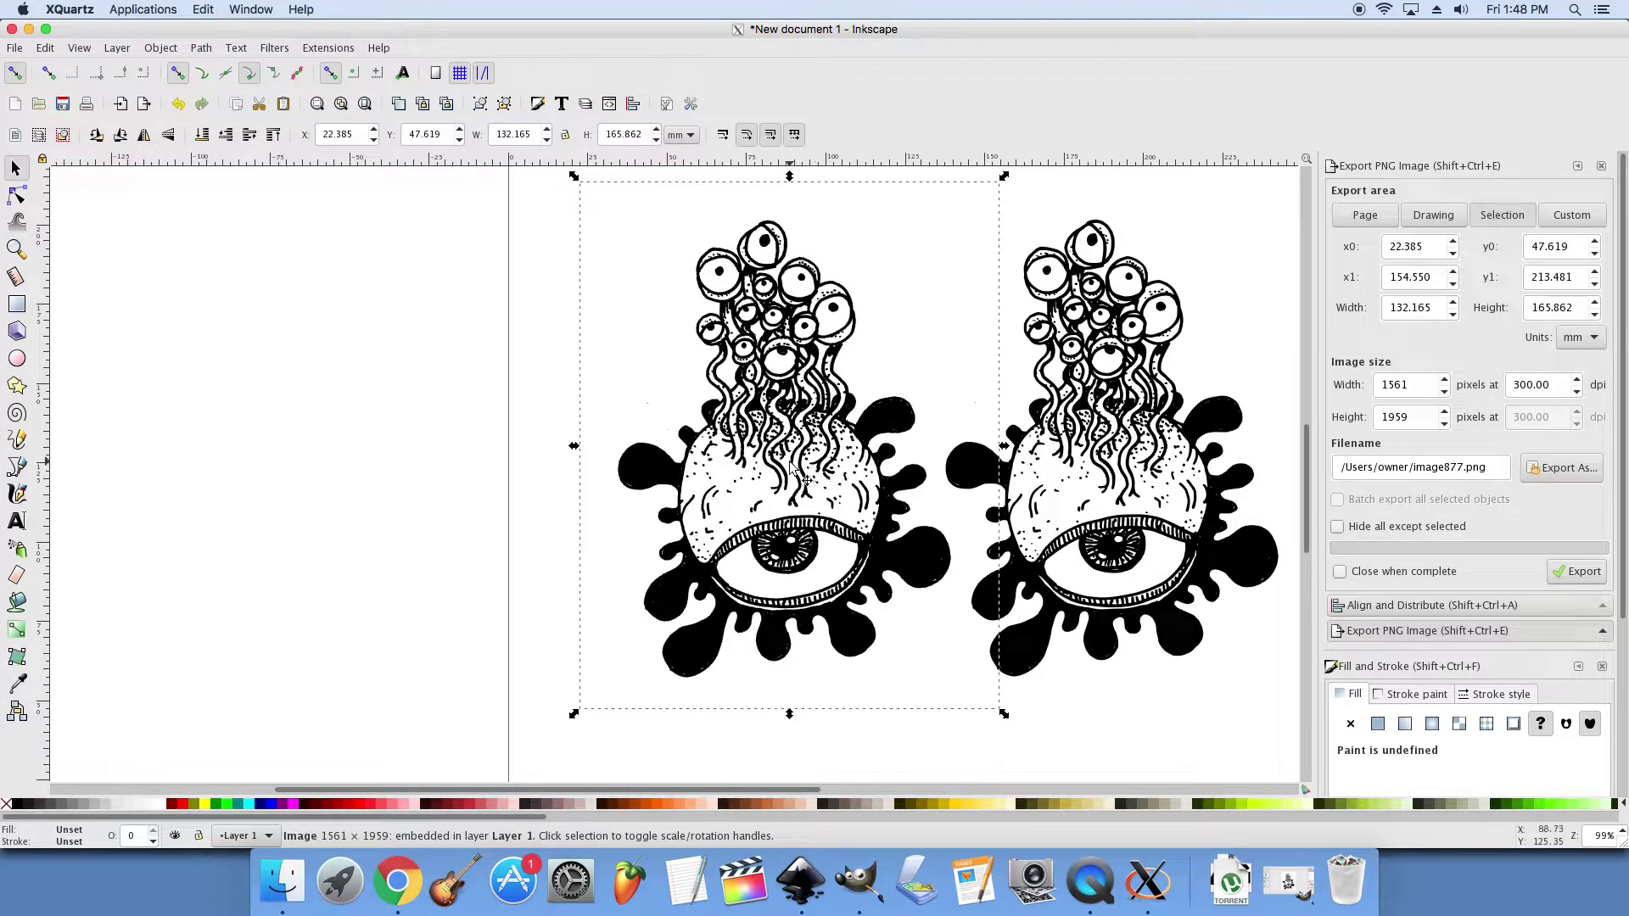
# Step: Delete the scanned image and shift the traced monster slightly to the right
pyautogui.moveTo(790, 465); pyautogui.dragTo(690, 482)
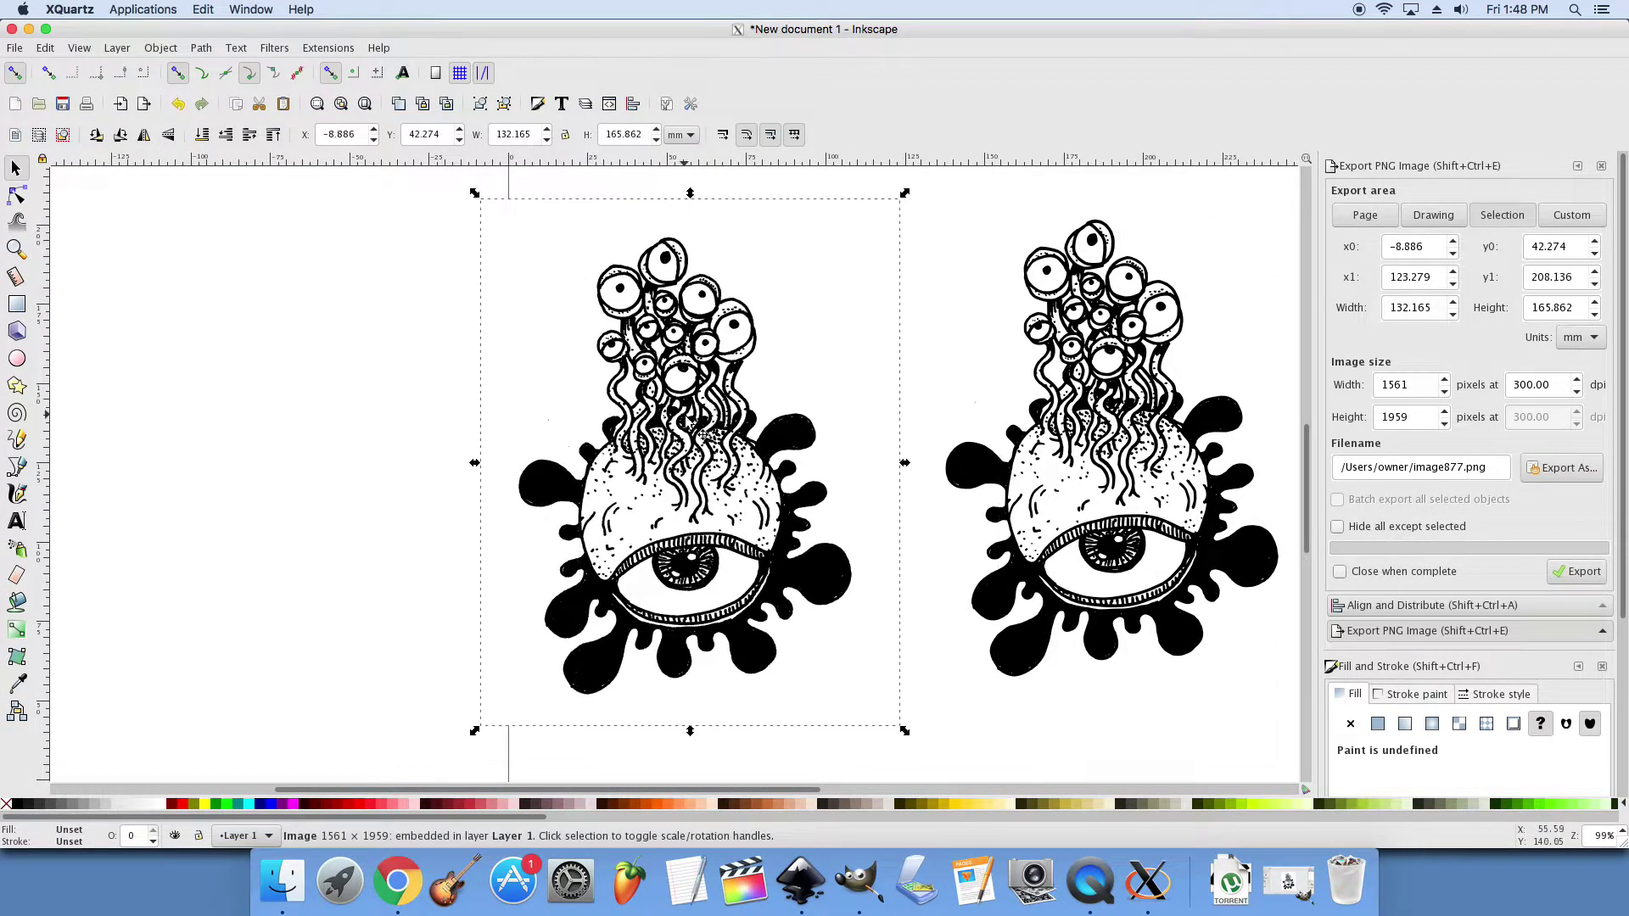
pyautogui.press('Delete')
pyautogui.scroll(-2, 927, 508)
pyautogui.scroll(2, 1045, 488)
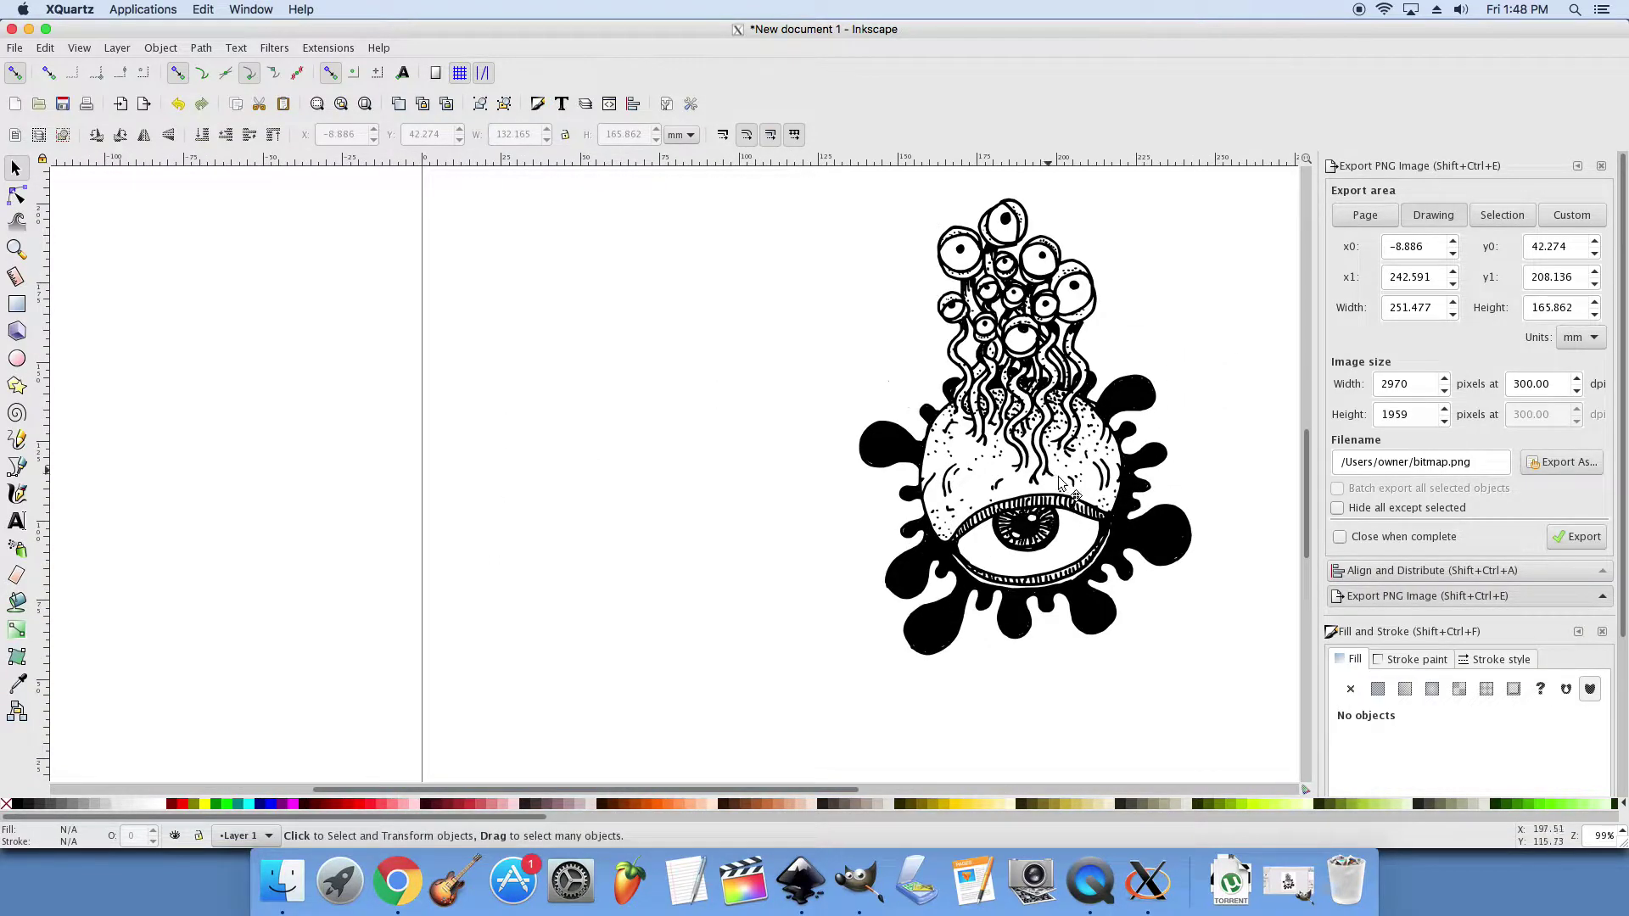
pyautogui.moveTo(1046, 488); pyautogui.dragTo(1120, 496)
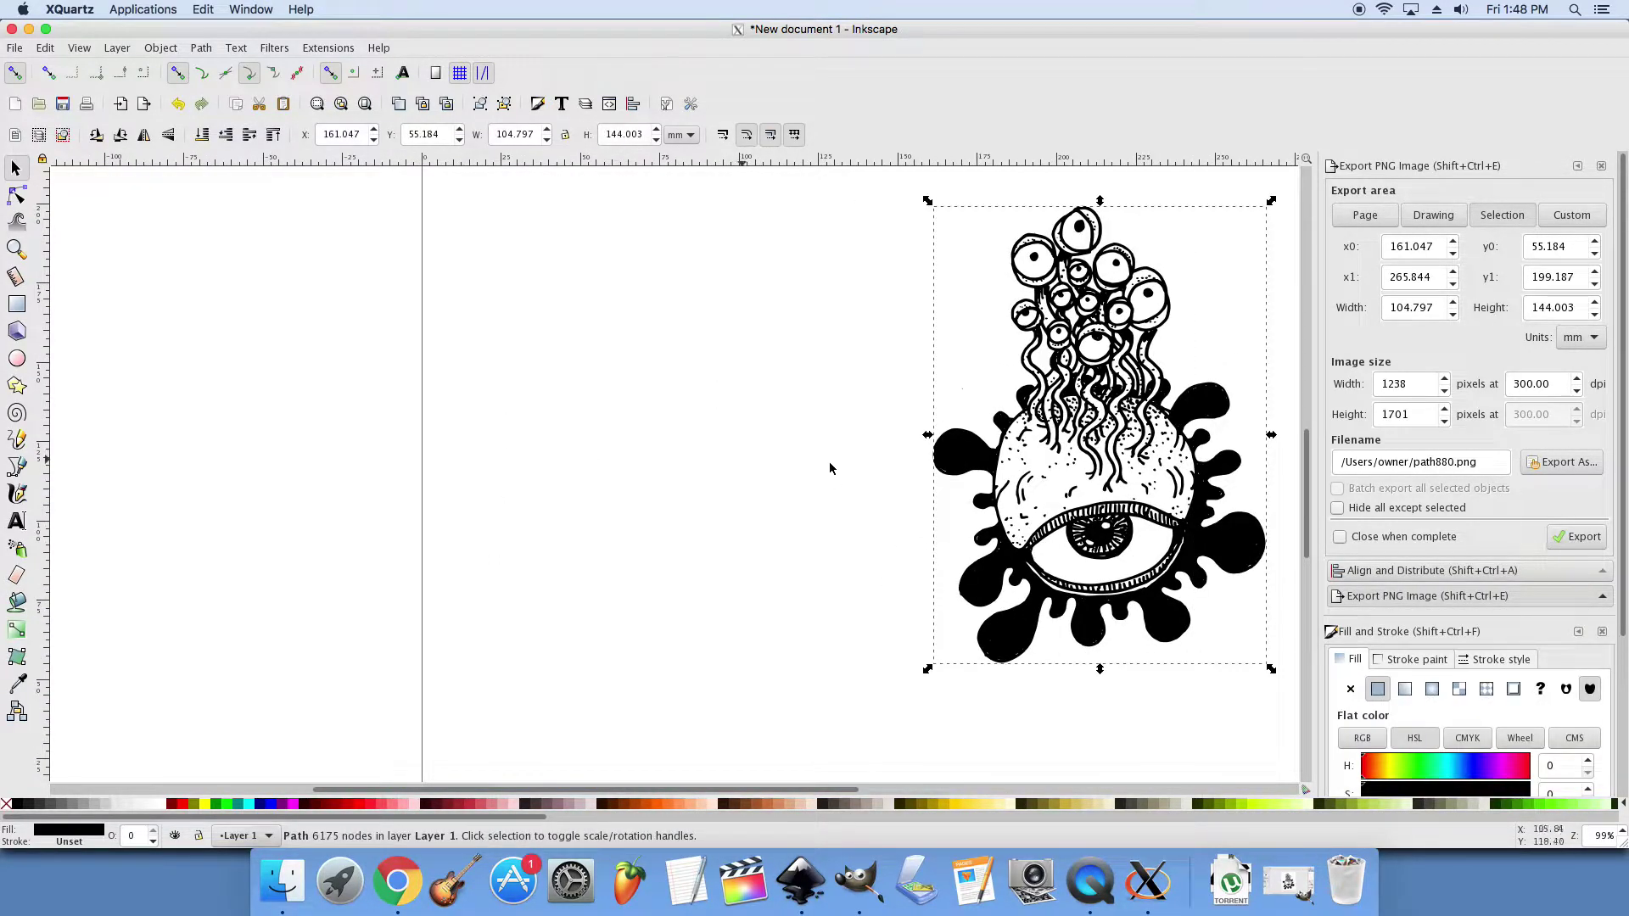
pyautogui.moveTo(1228, 535); pyautogui.dragTo(1241, 535)
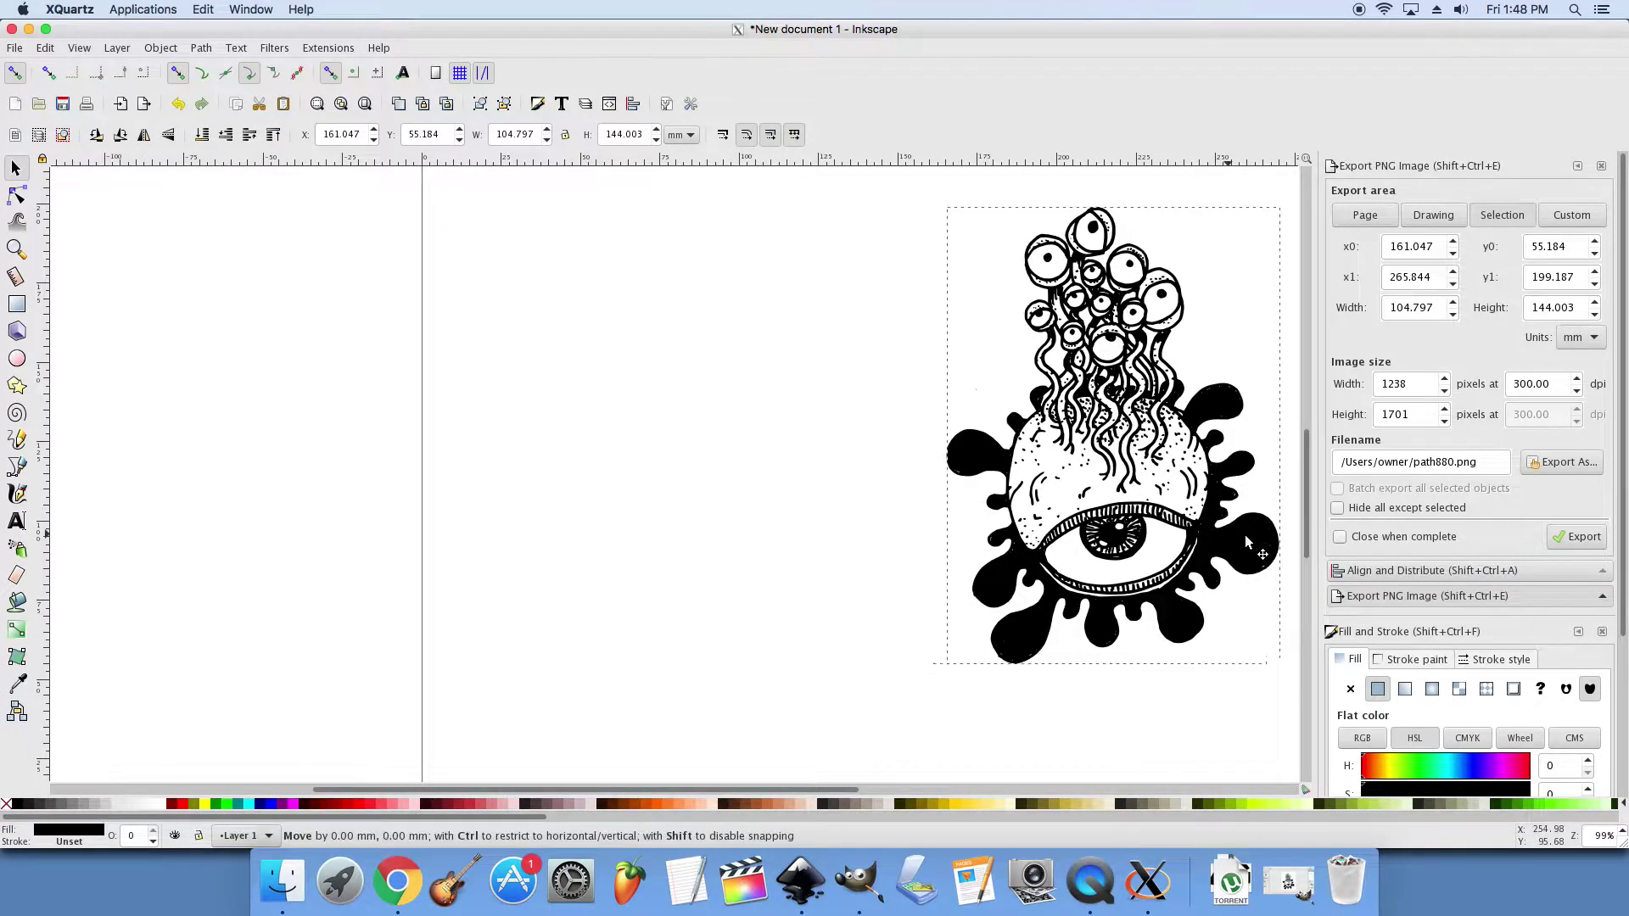
# Step: Draw a large rectangle left of the monster and fill it with pink
pyautogui.click(23, 311)
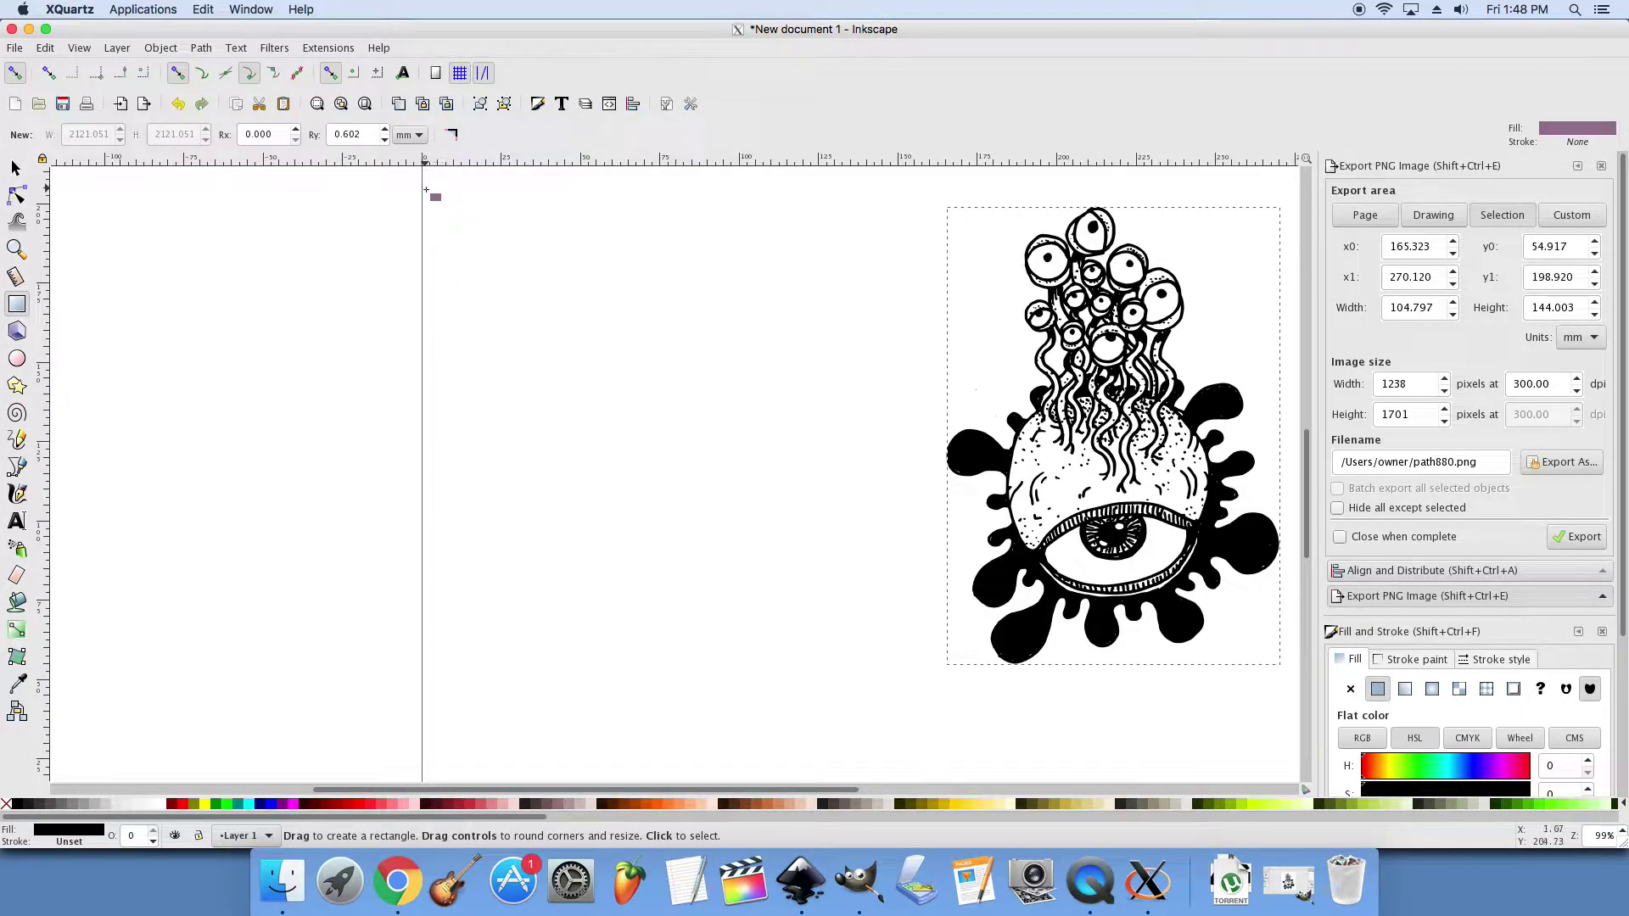
pyautogui.moveTo(426, 190); pyautogui.dragTo(920, 724)
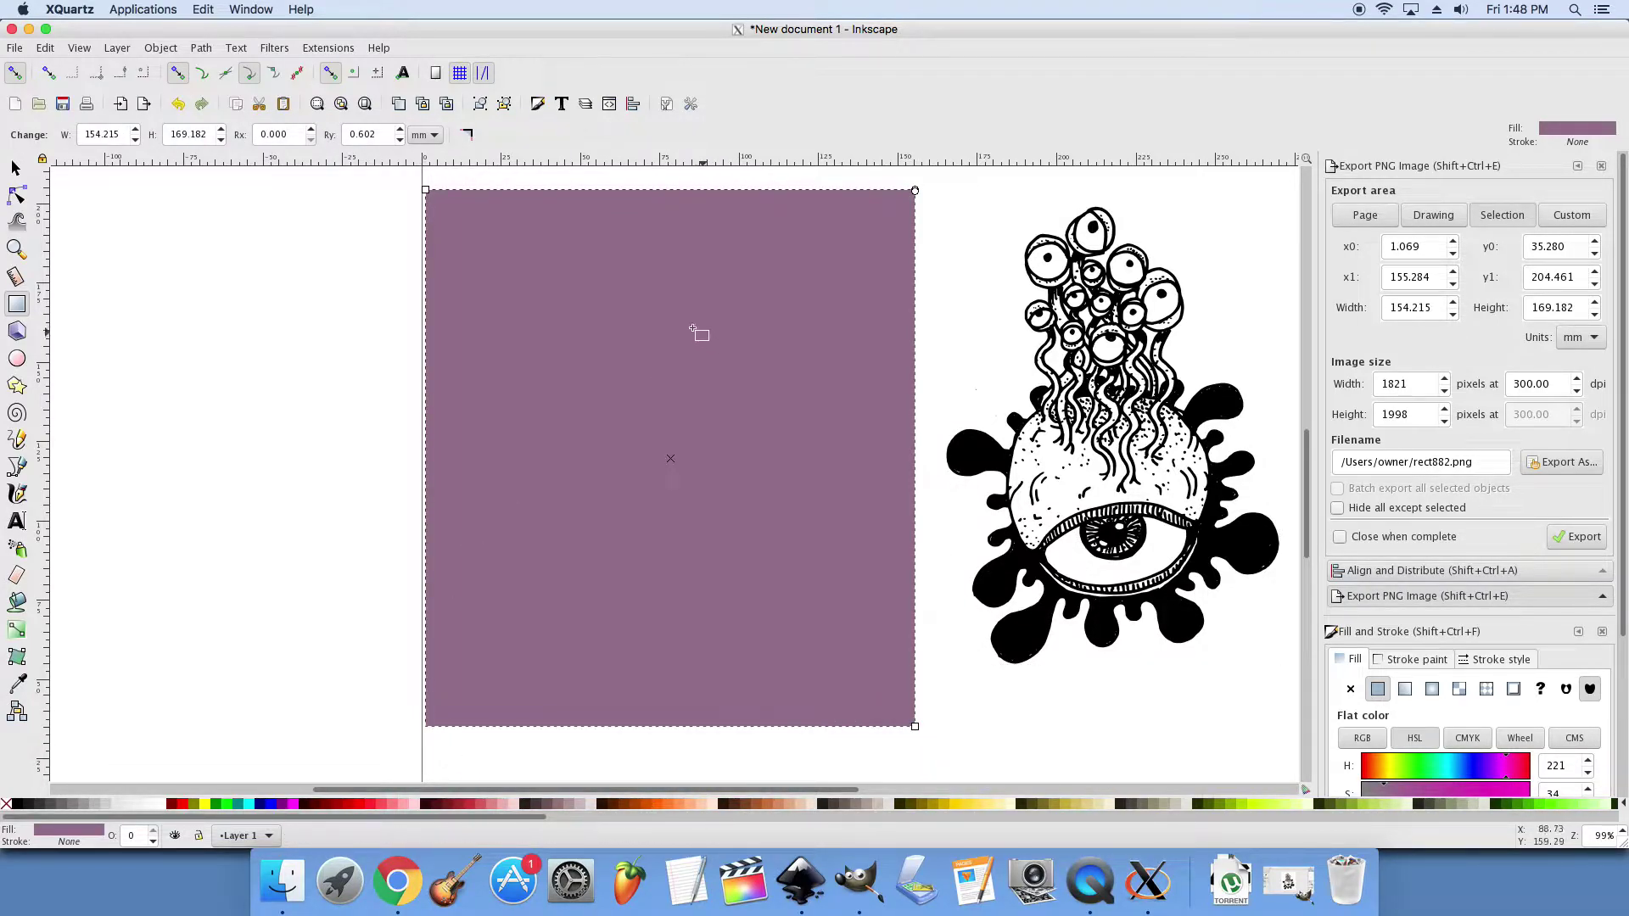
pyautogui.moveTo(404, 818); pyautogui.dragTo(533, 820)
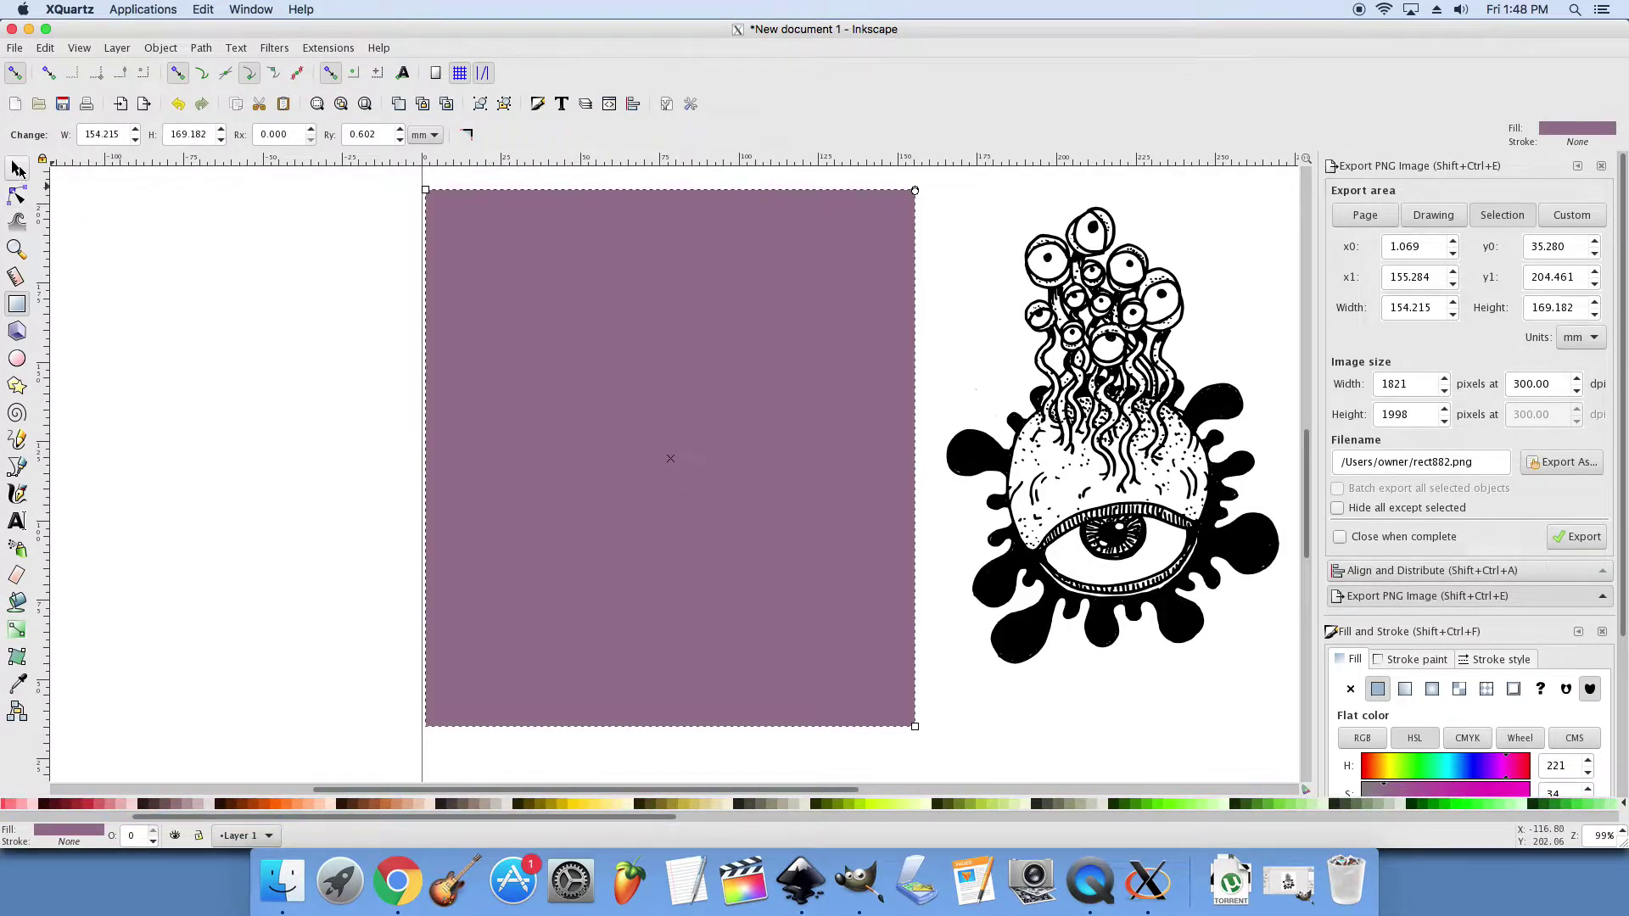
pyautogui.click(17, 170)
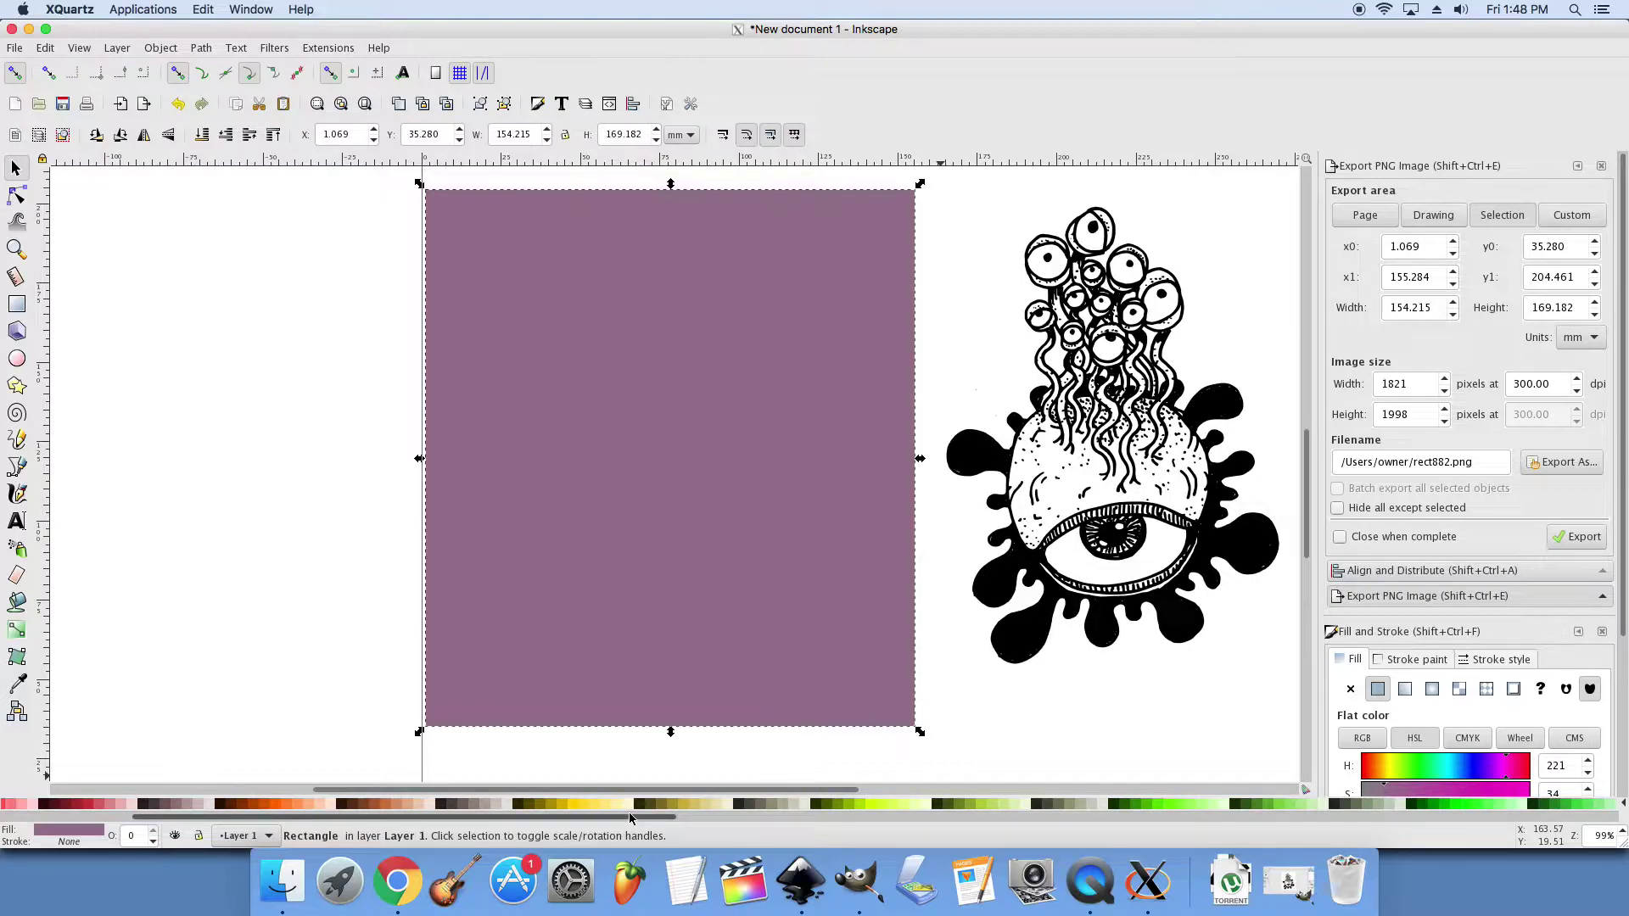
pyautogui.moveTo(631, 819); pyautogui.dragTo(1489, 829)
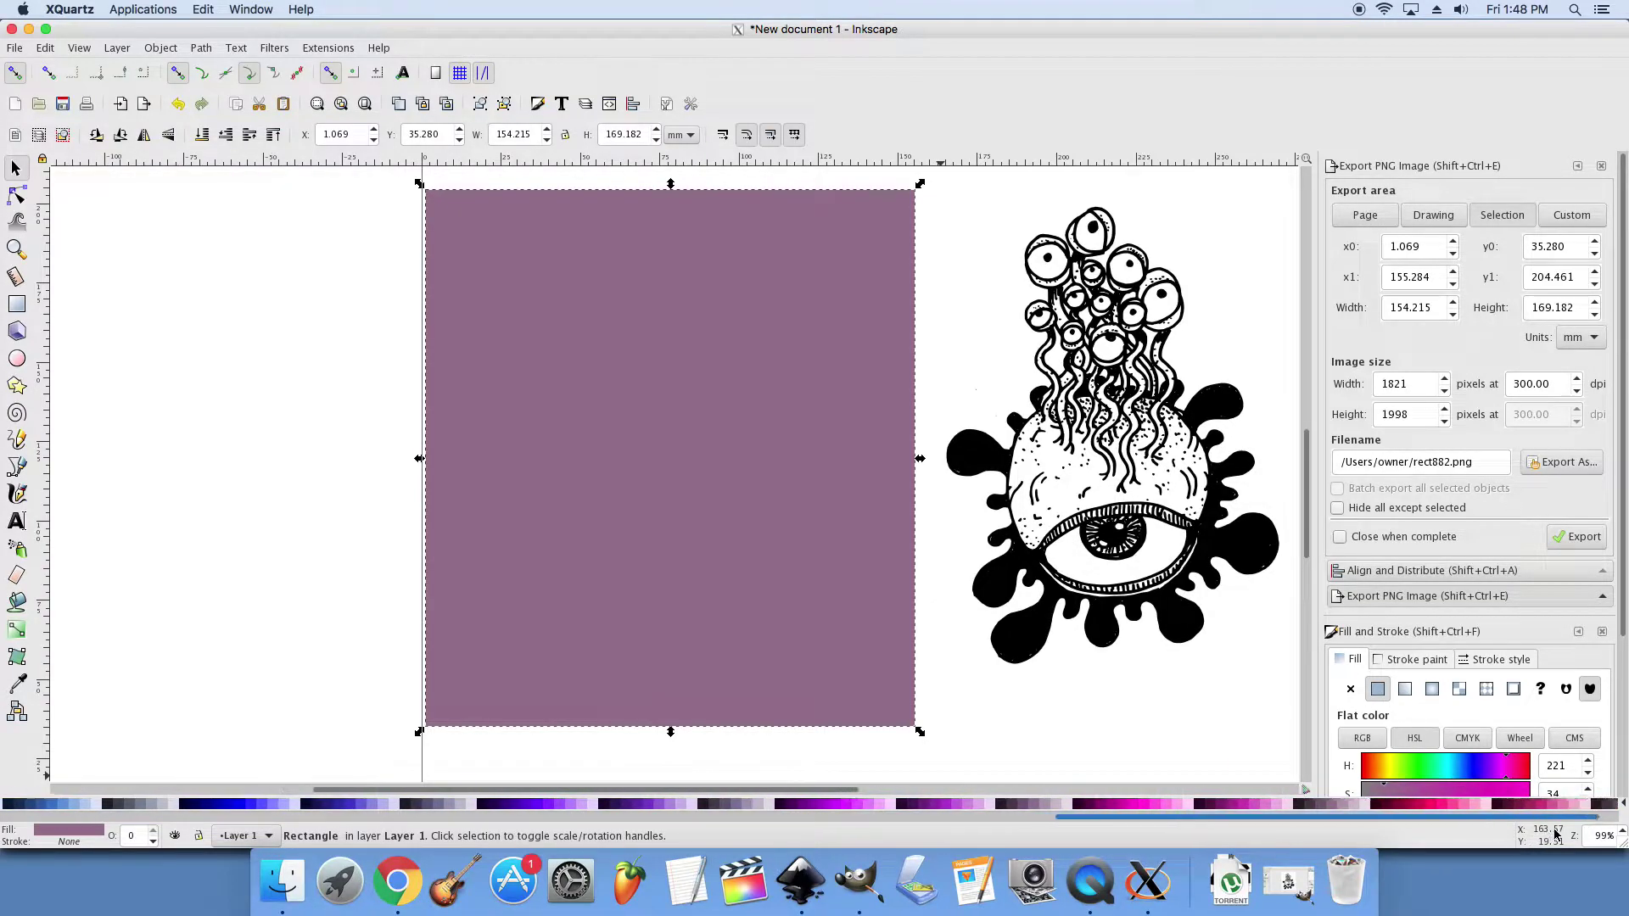
pyautogui.click(1276, 806)
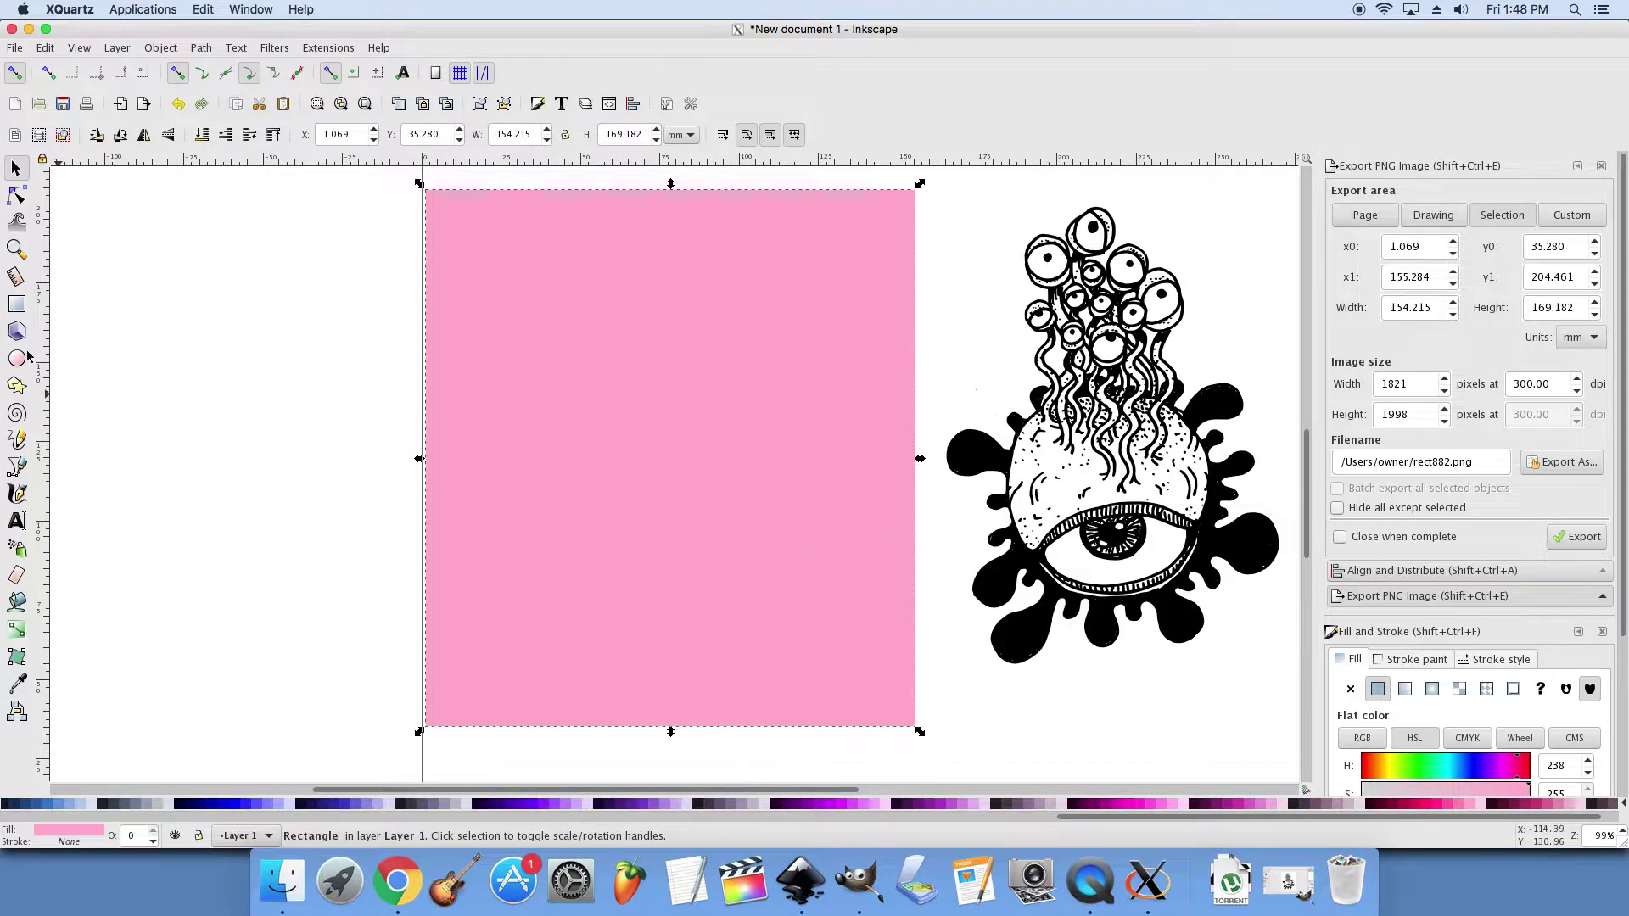
pyautogui.click(180, 325)
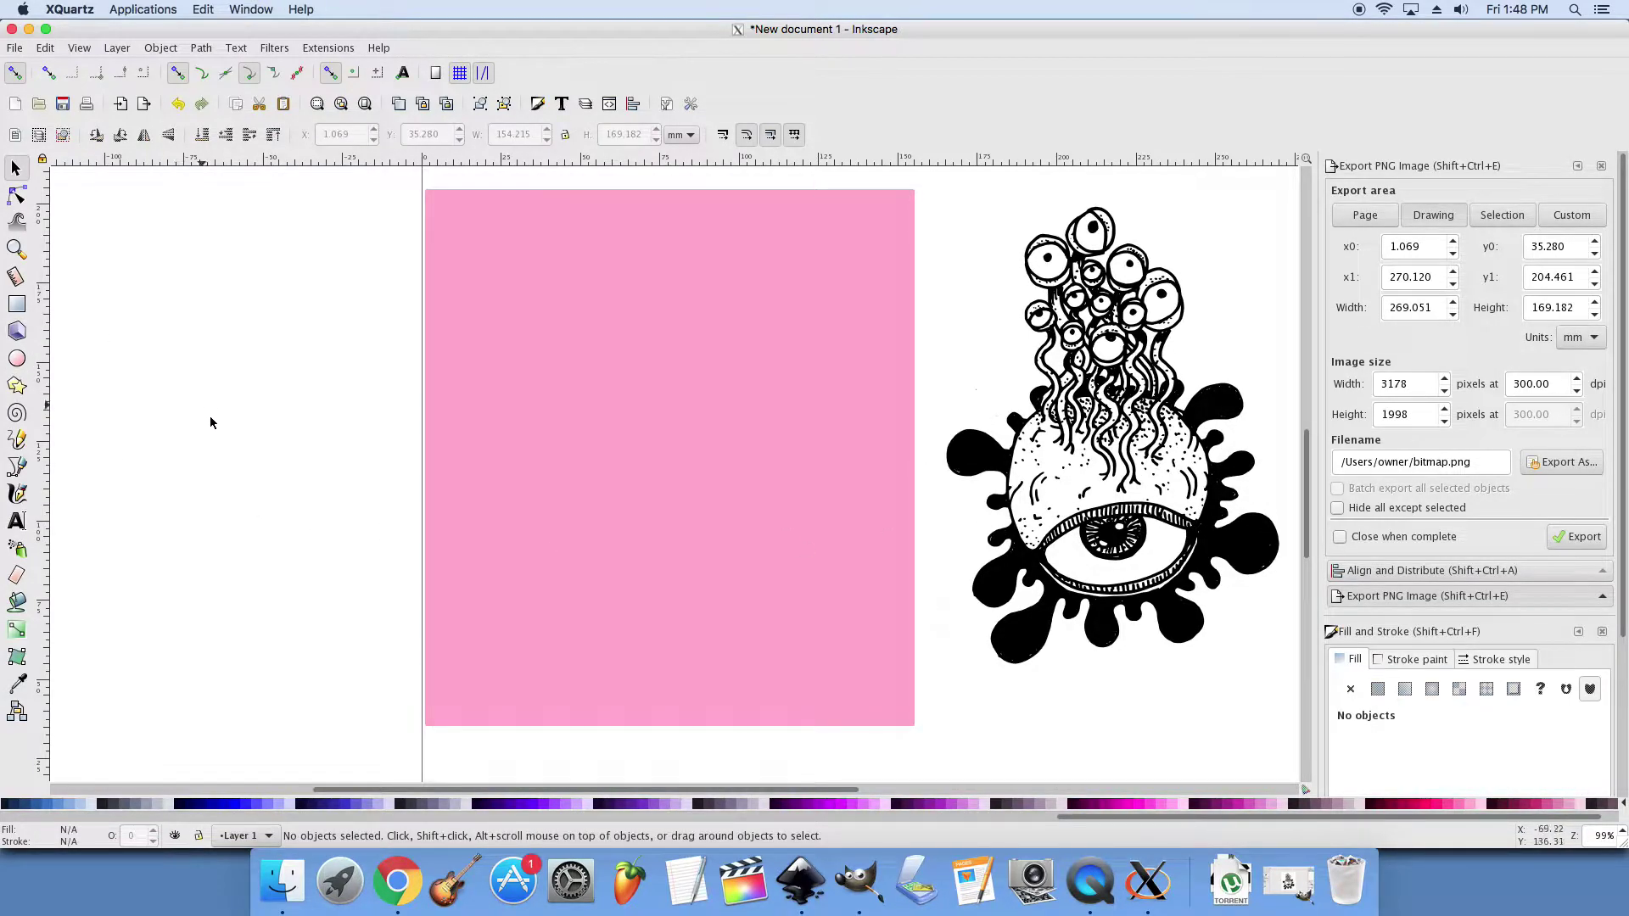
pyautogui.click(1071, 480)
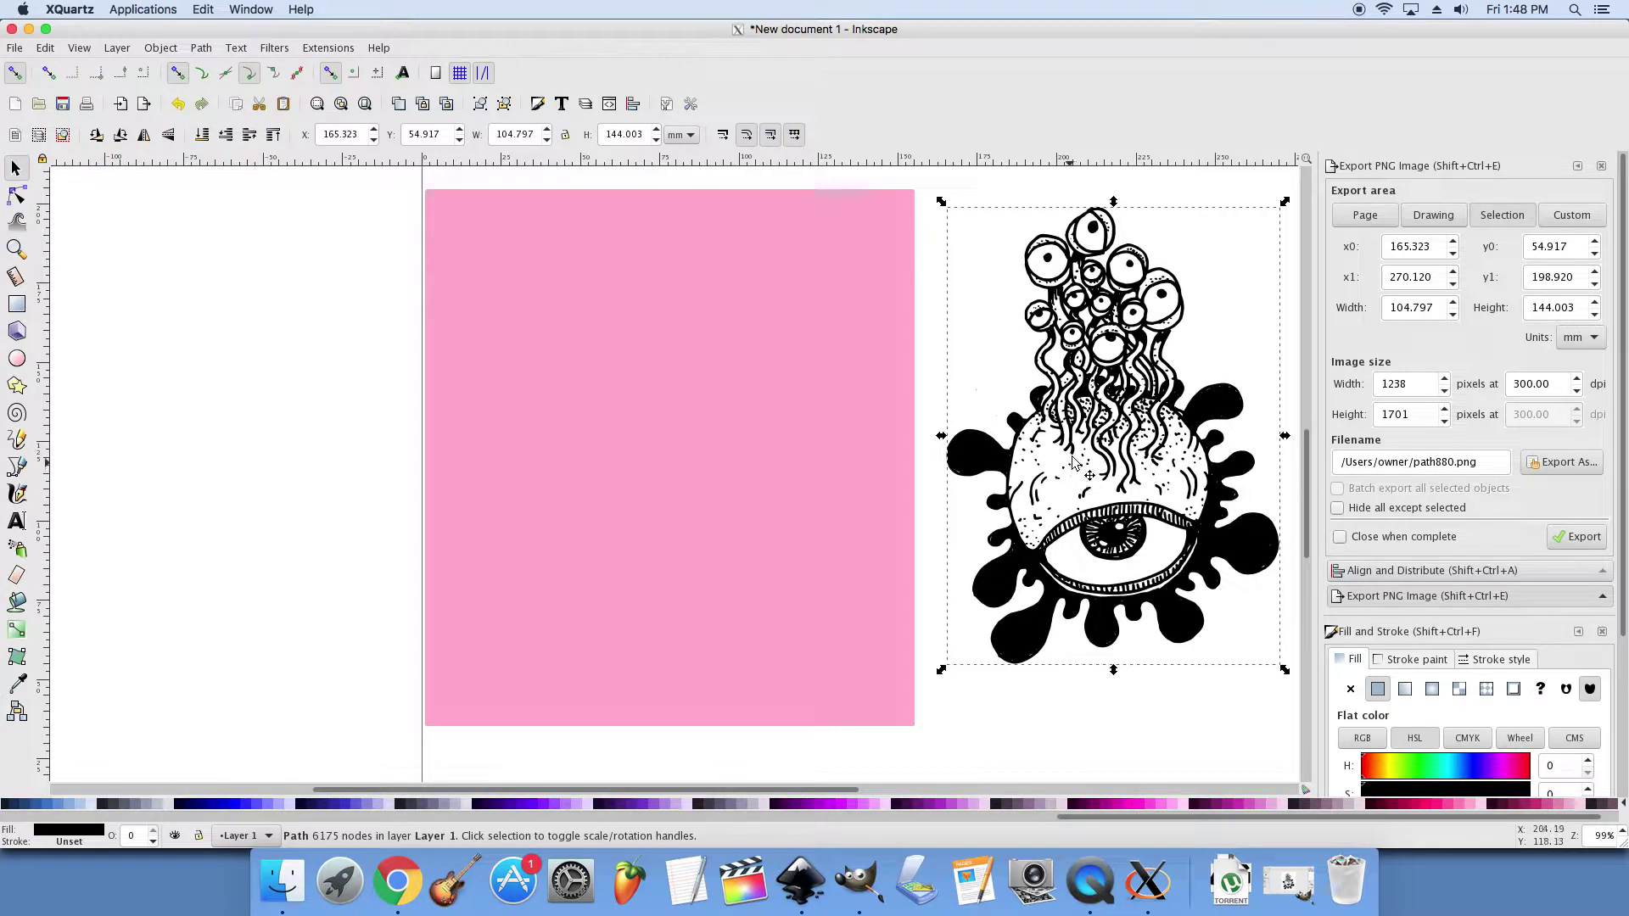
# Step: Raise the traced monster to the top and place it on the pink rectangle
pyautogui.click(275, 136)
pyautogui.moveTo(985, 455); pyautogui.dragTo(942, 462)
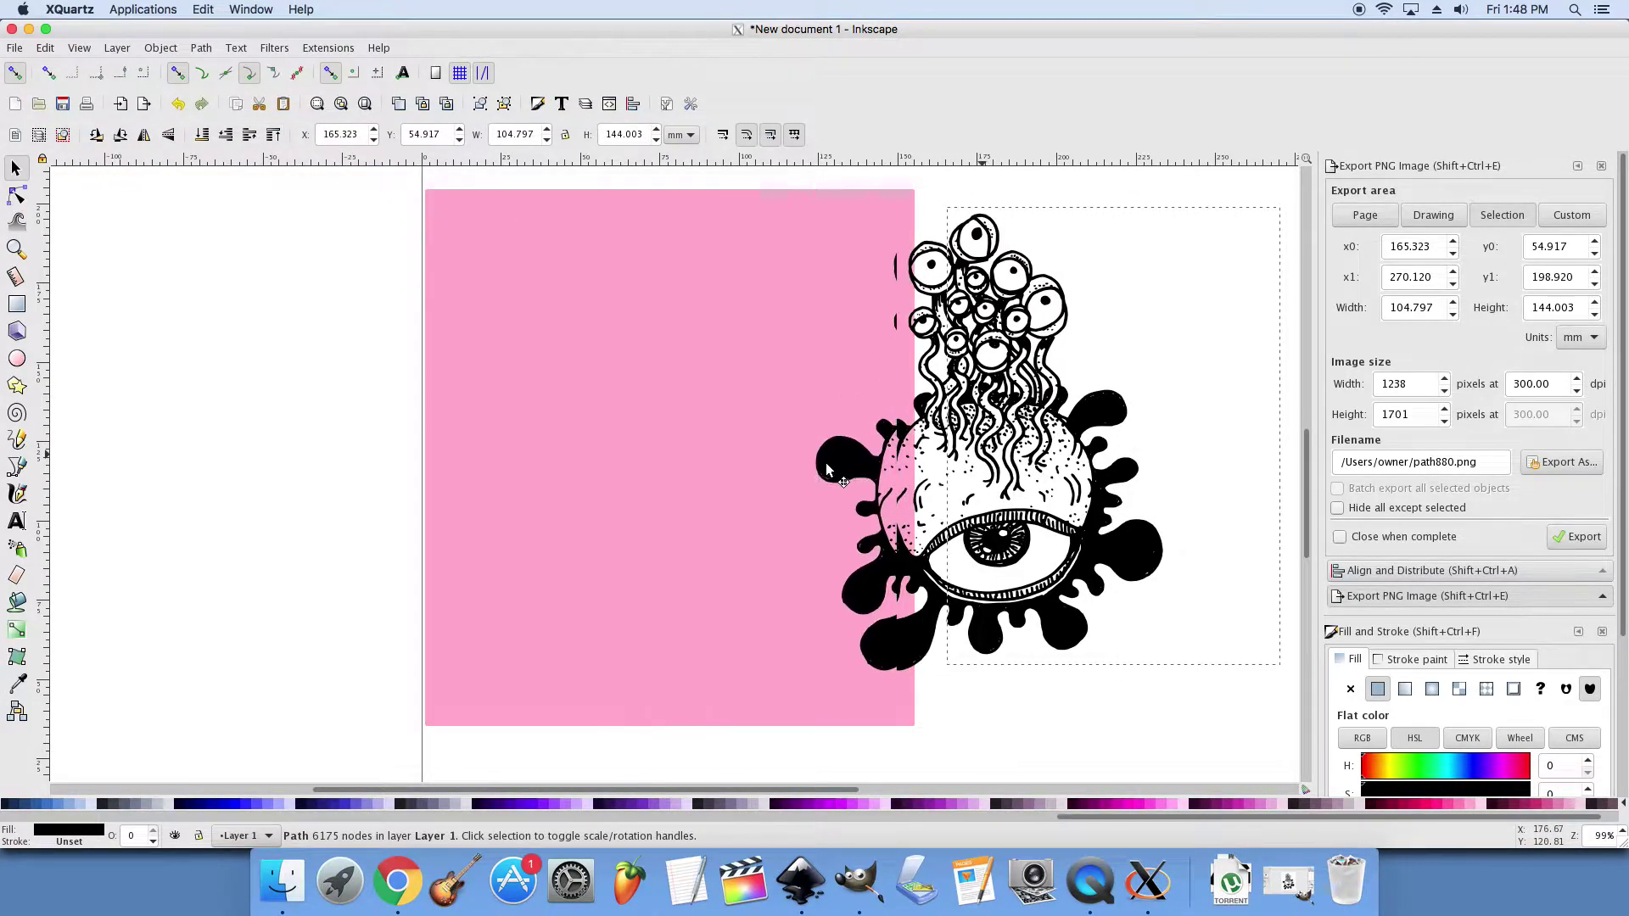
pyautogui.moveTo(822, 464); pyautogui.dragTo(537, 463)
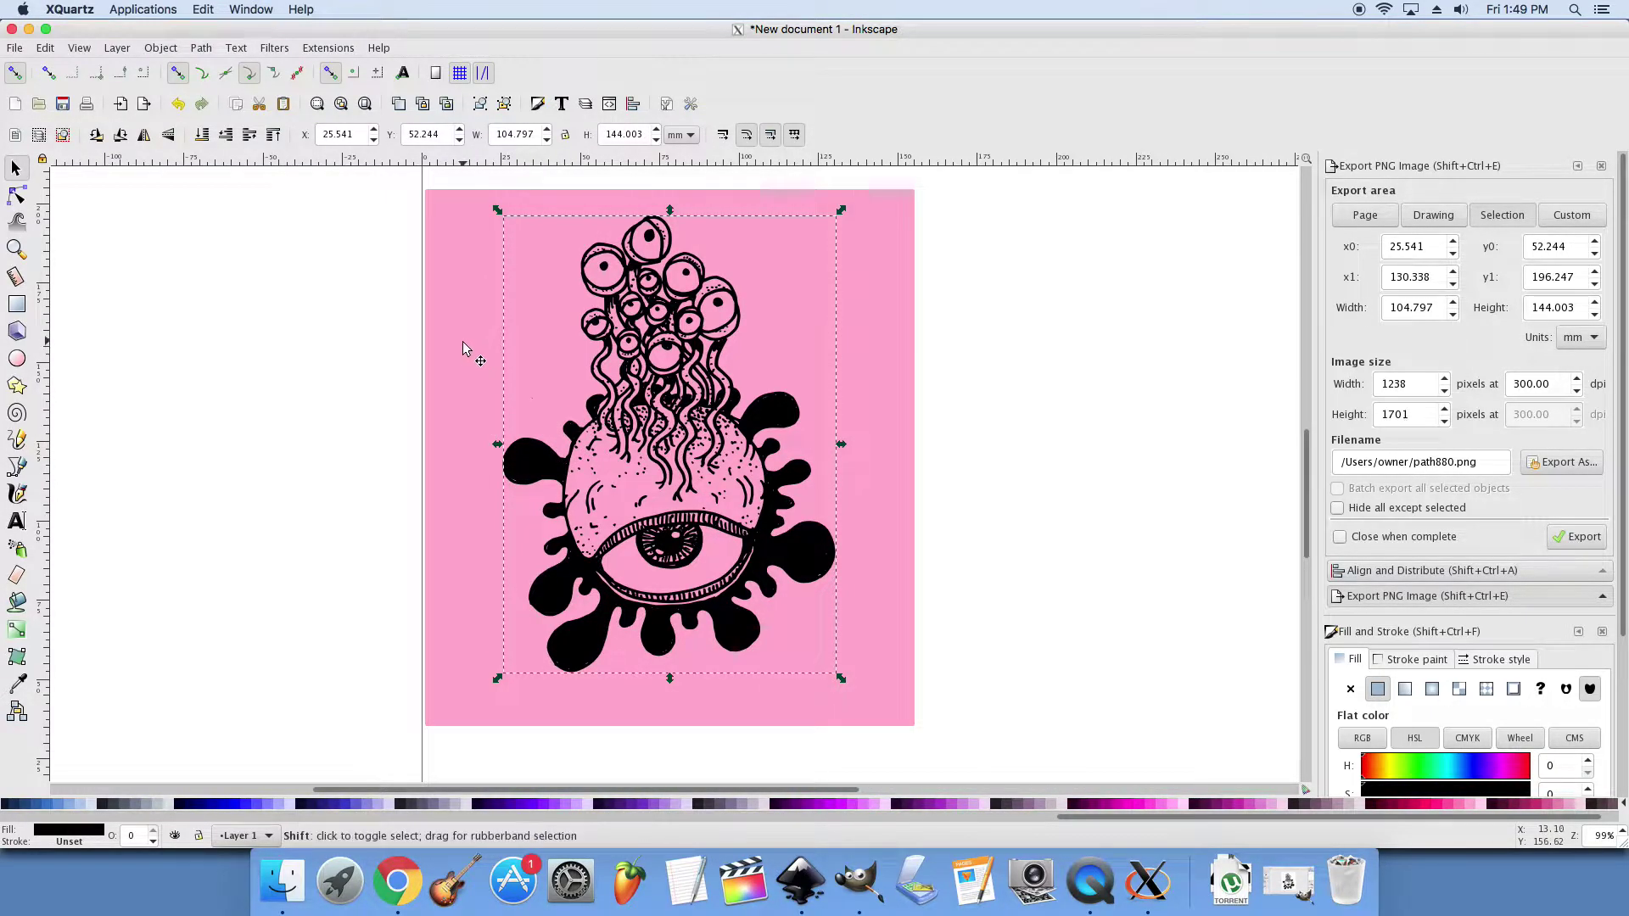
pyautogui.click(378, 498)
# Step: Select the monster and the rectangle together and convert both with Object to Path
pyautogui.click(537, 473)
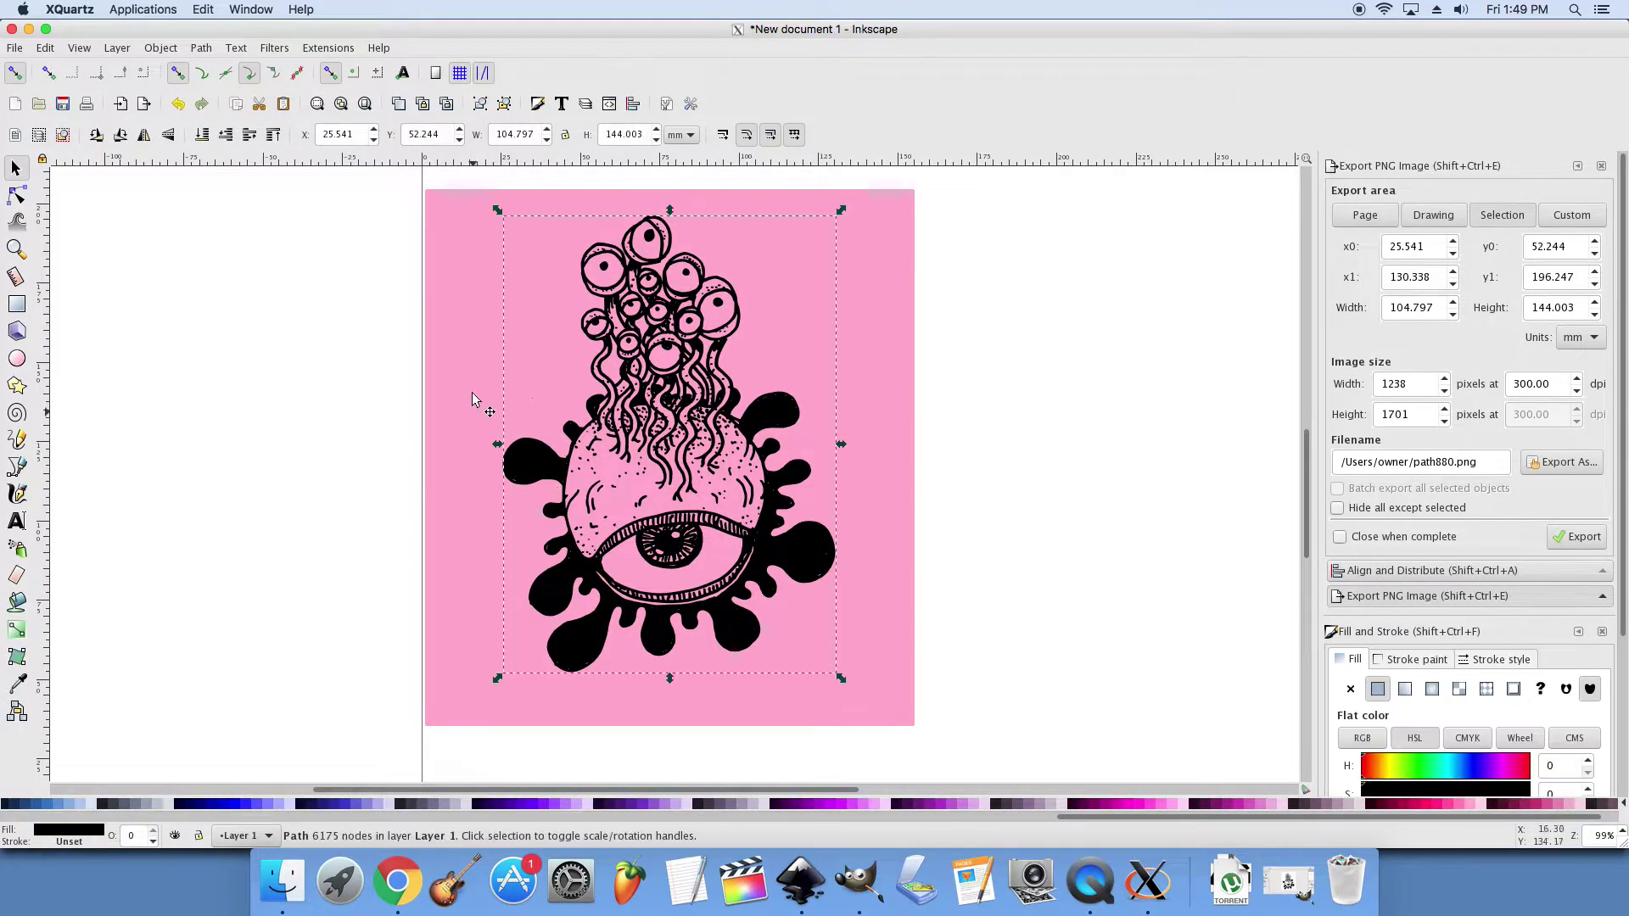
pyautogui.keyDown('shift'); pyautogui.click(473, 358); pyautogui.keyUp('shift')
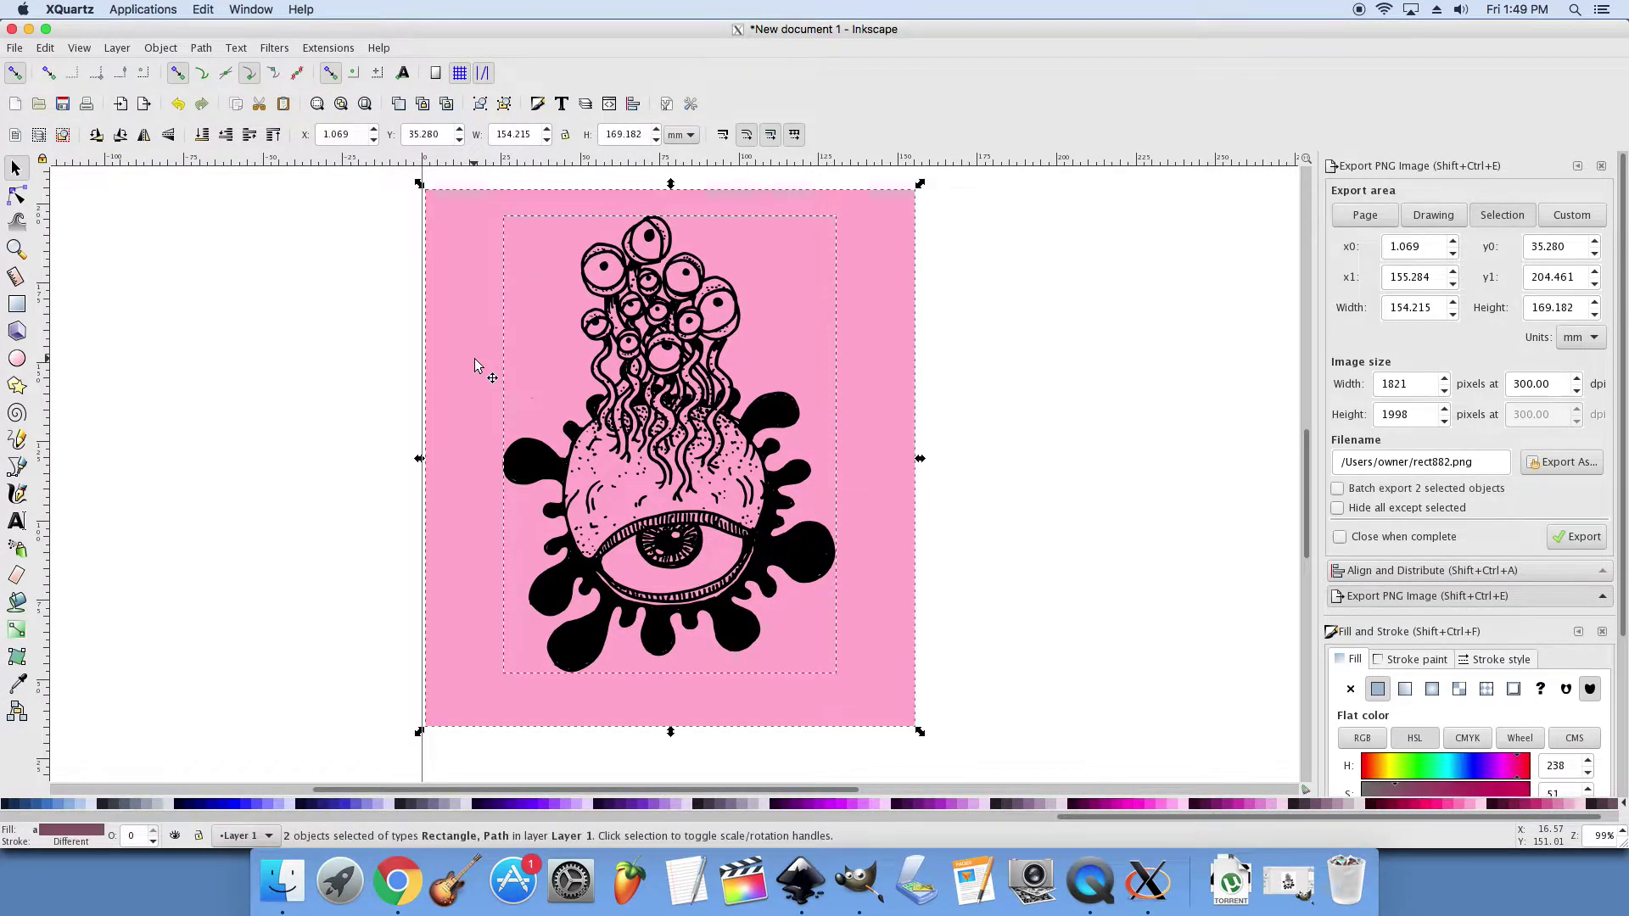
pyautogui.click(236, 49)
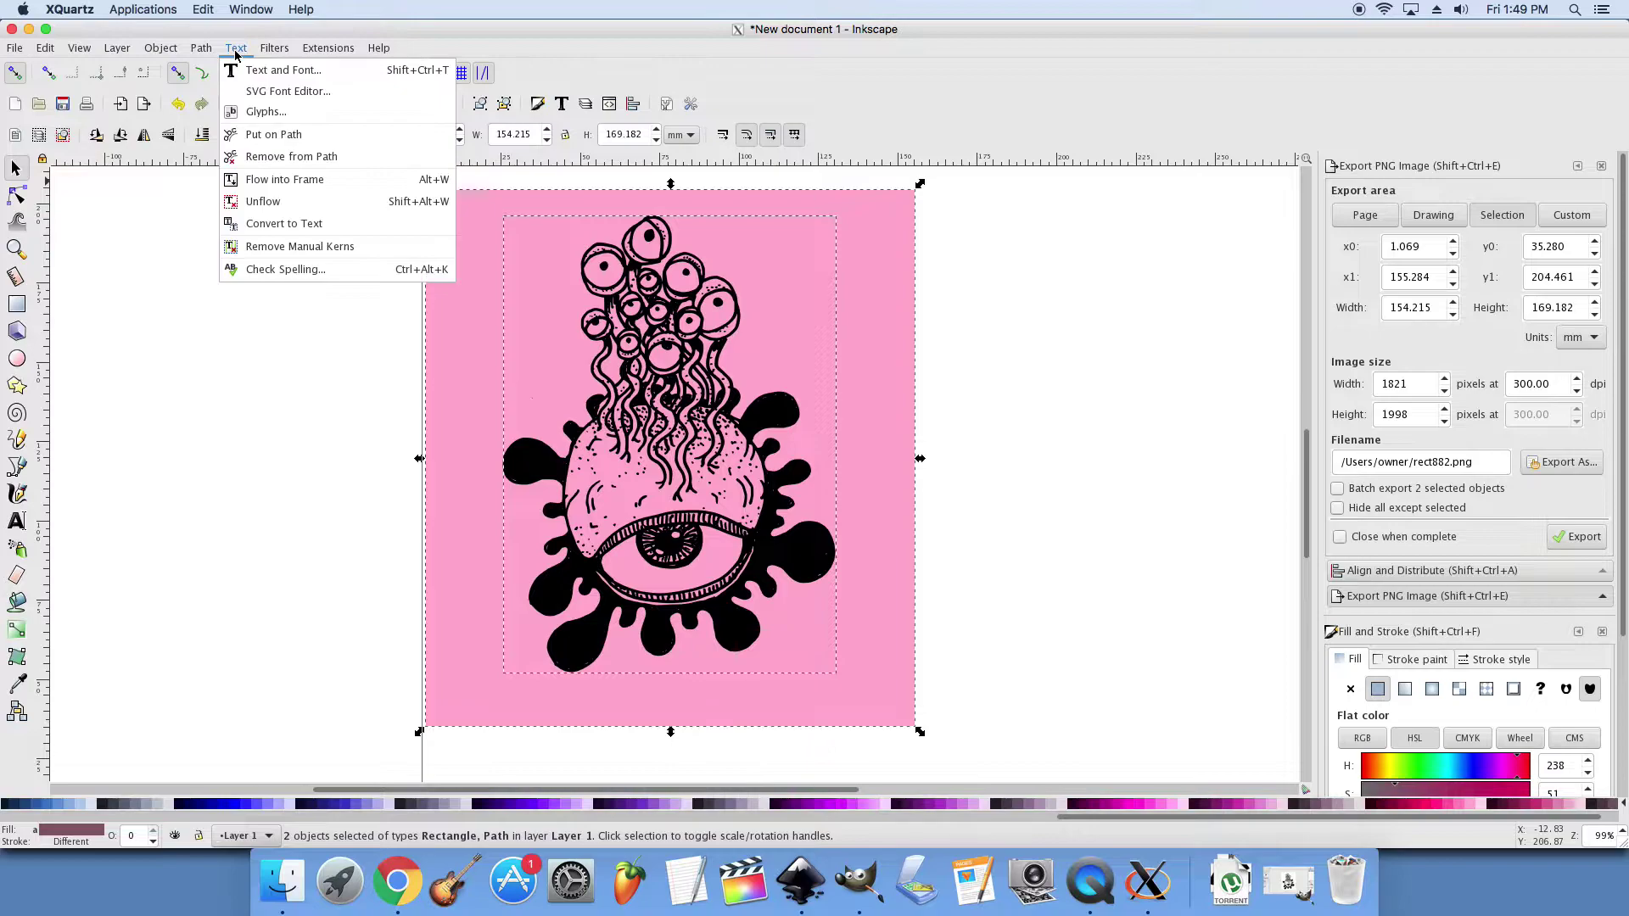
pyautogui.moveTo(213, 53)
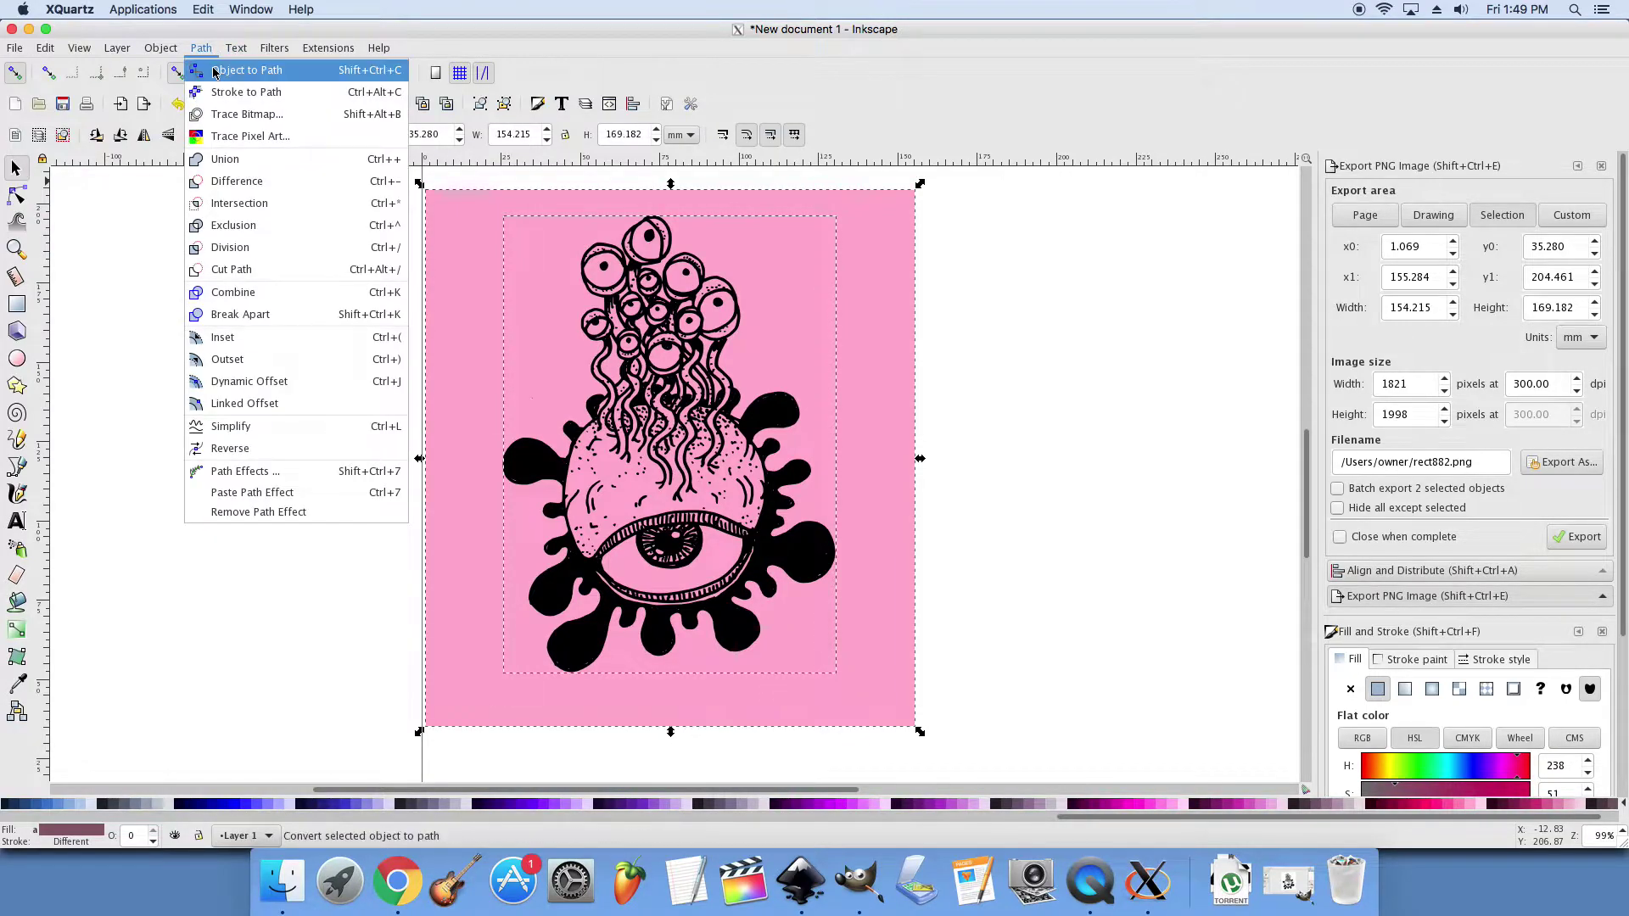
pyautogui.click(213, 72)
pyautogui.click(221, 313)
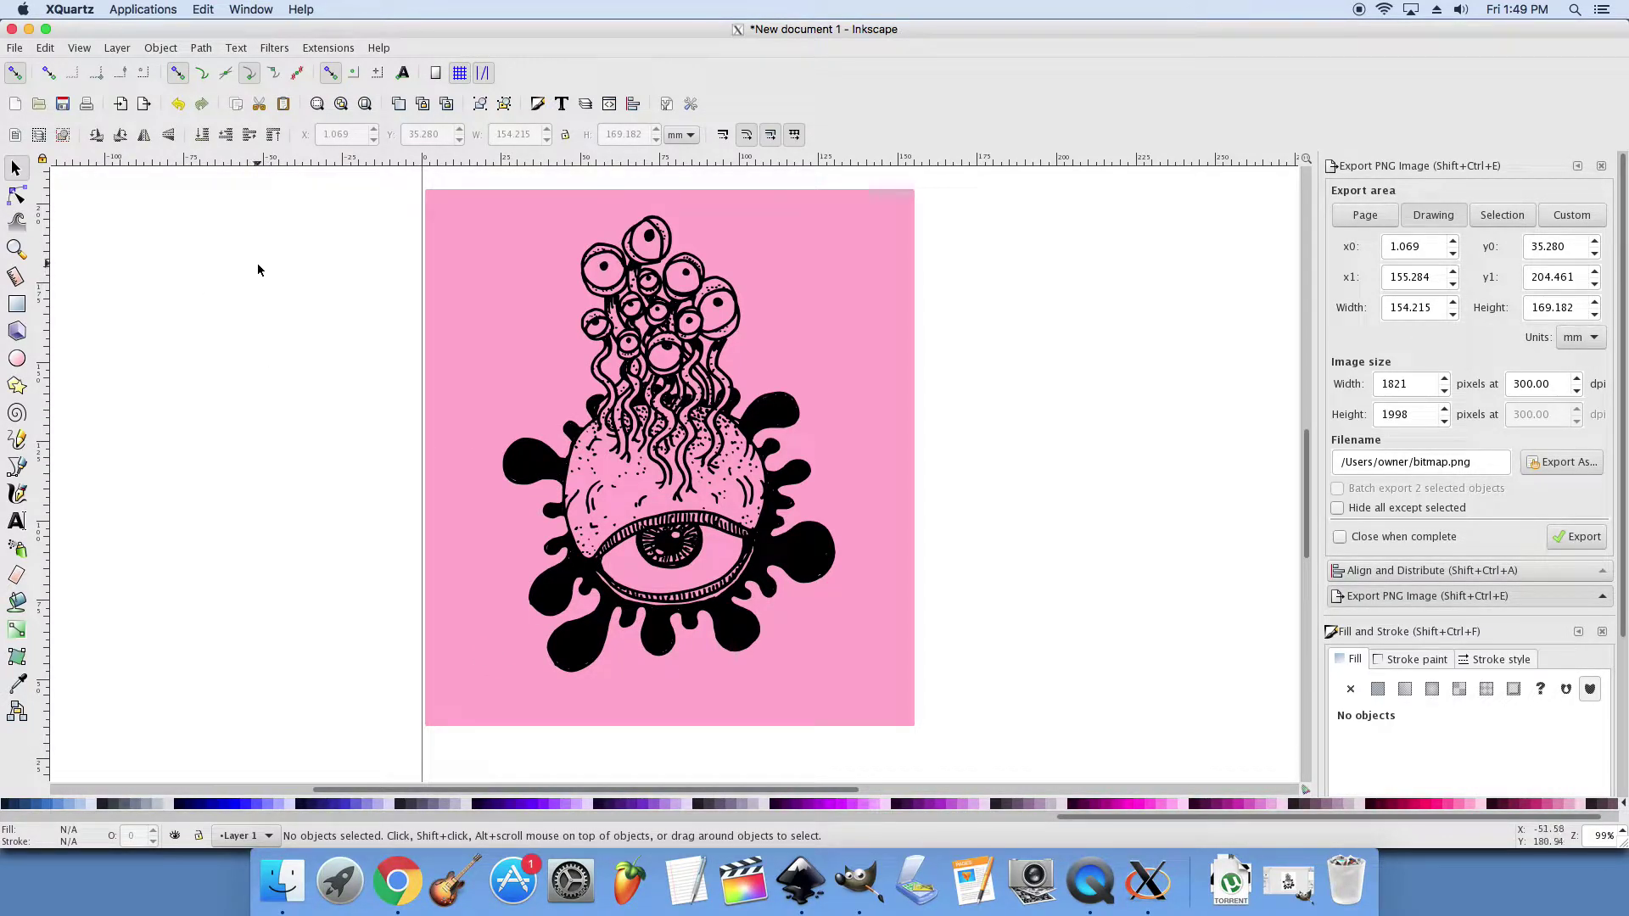
# Step: Duplicate the monster, subtract it from the pink rectangle with Difference, then Break Apart the result
pyautogui.click(537, 463)
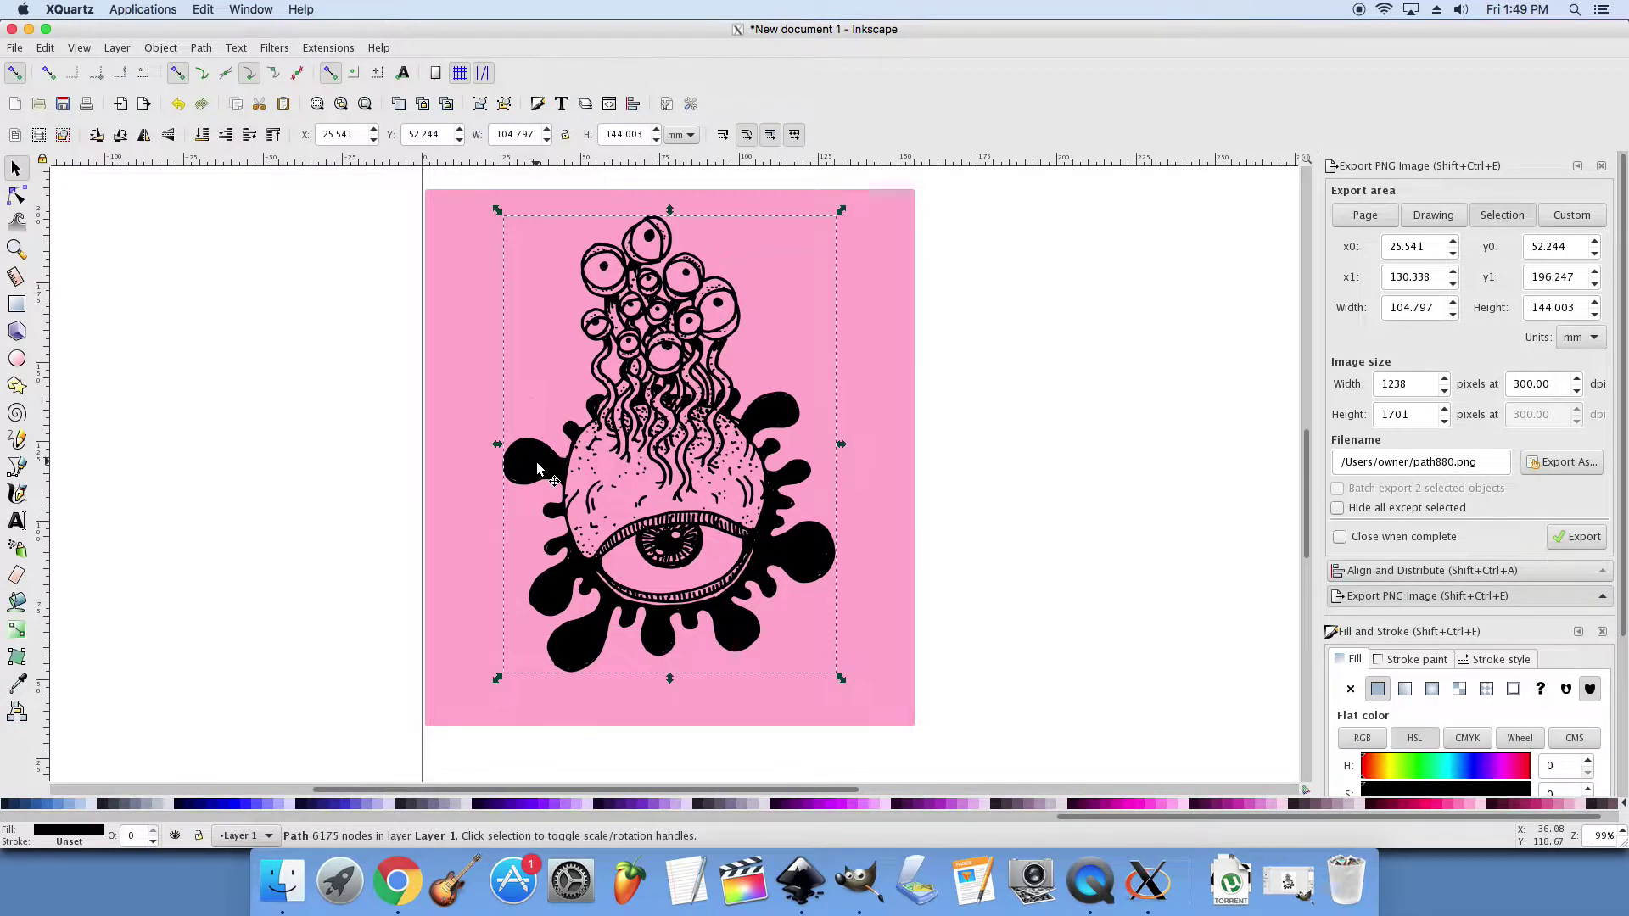
pyautogui.hotkey('ctrl', 'd')
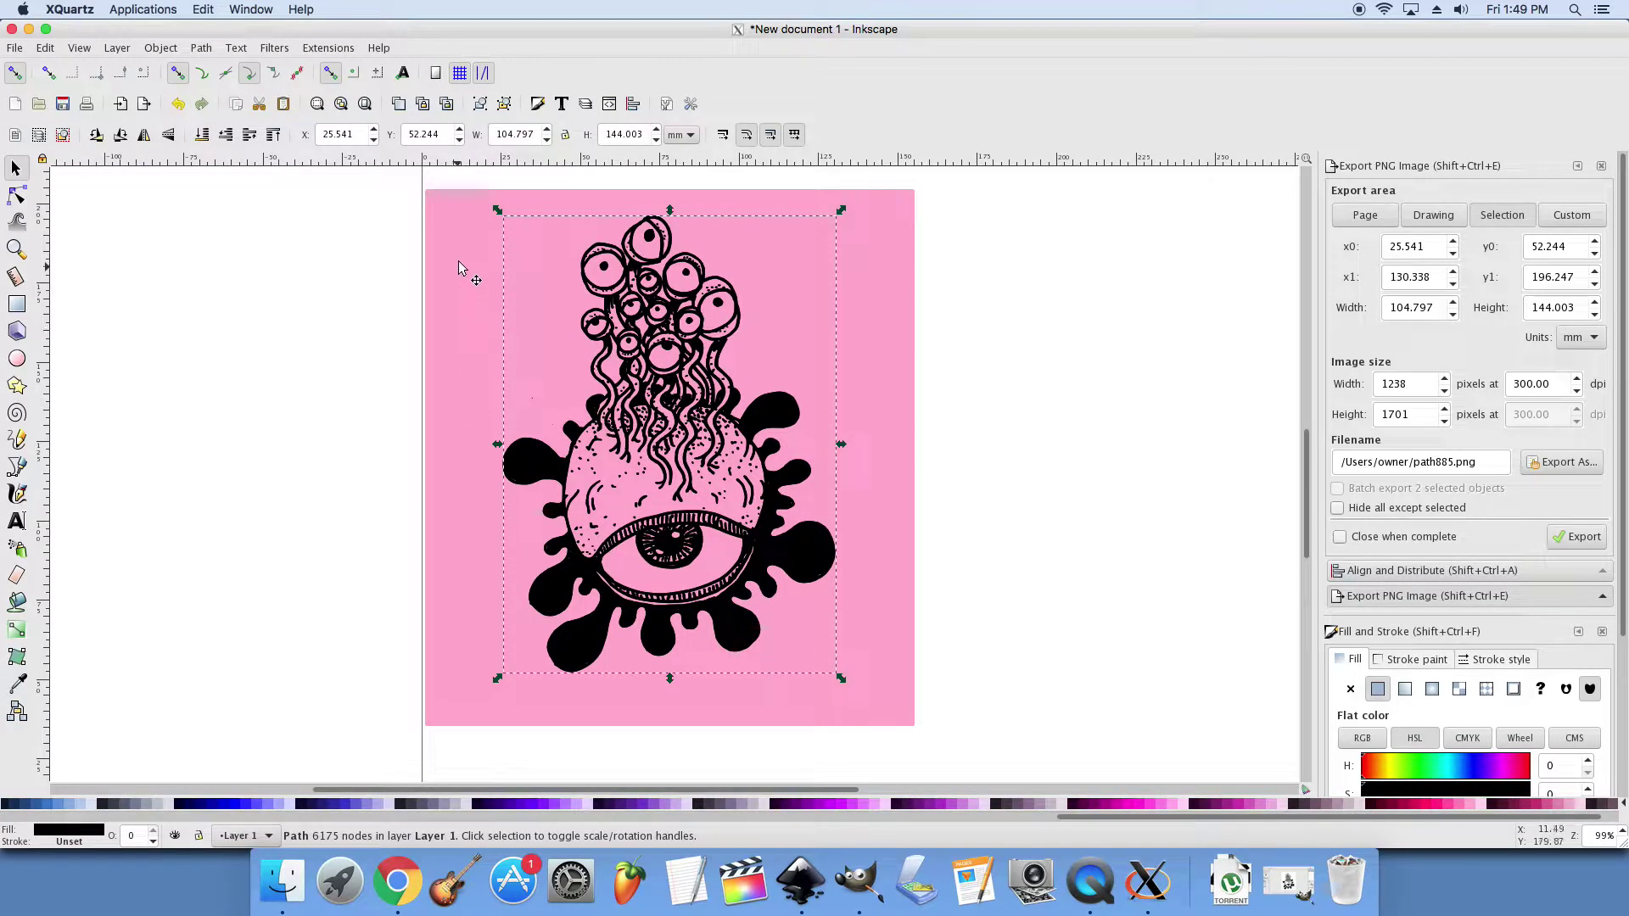
pyautogui.press('shift')
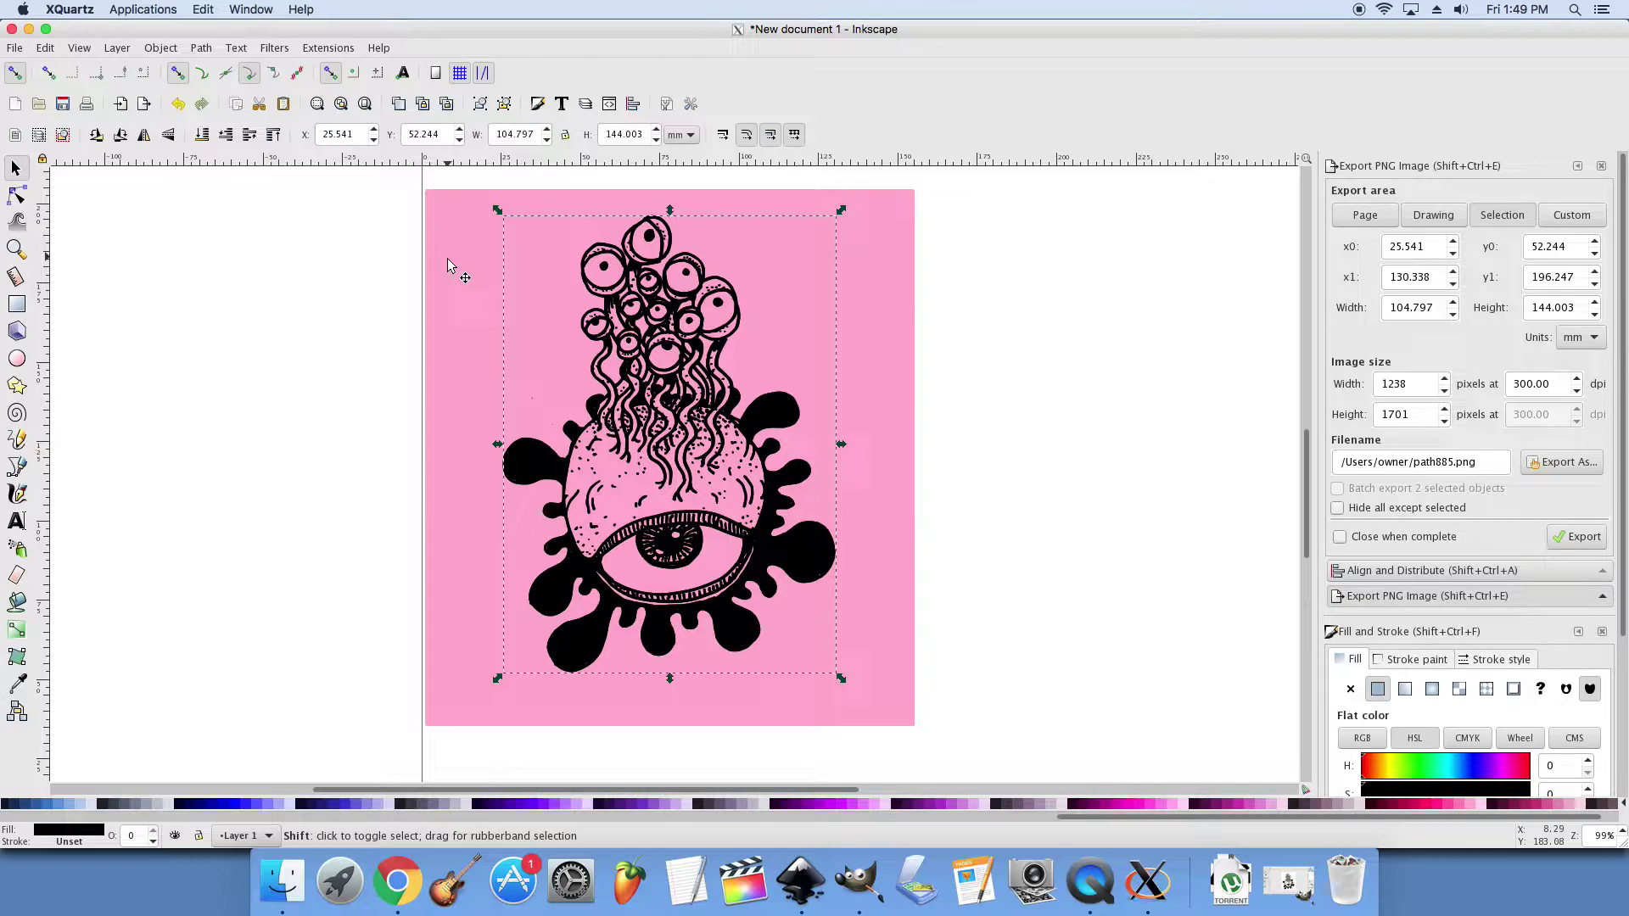
pyautogui.keyDown('shift'); pyautogui.click(447, 258); pyautogui.keyUp('shift')
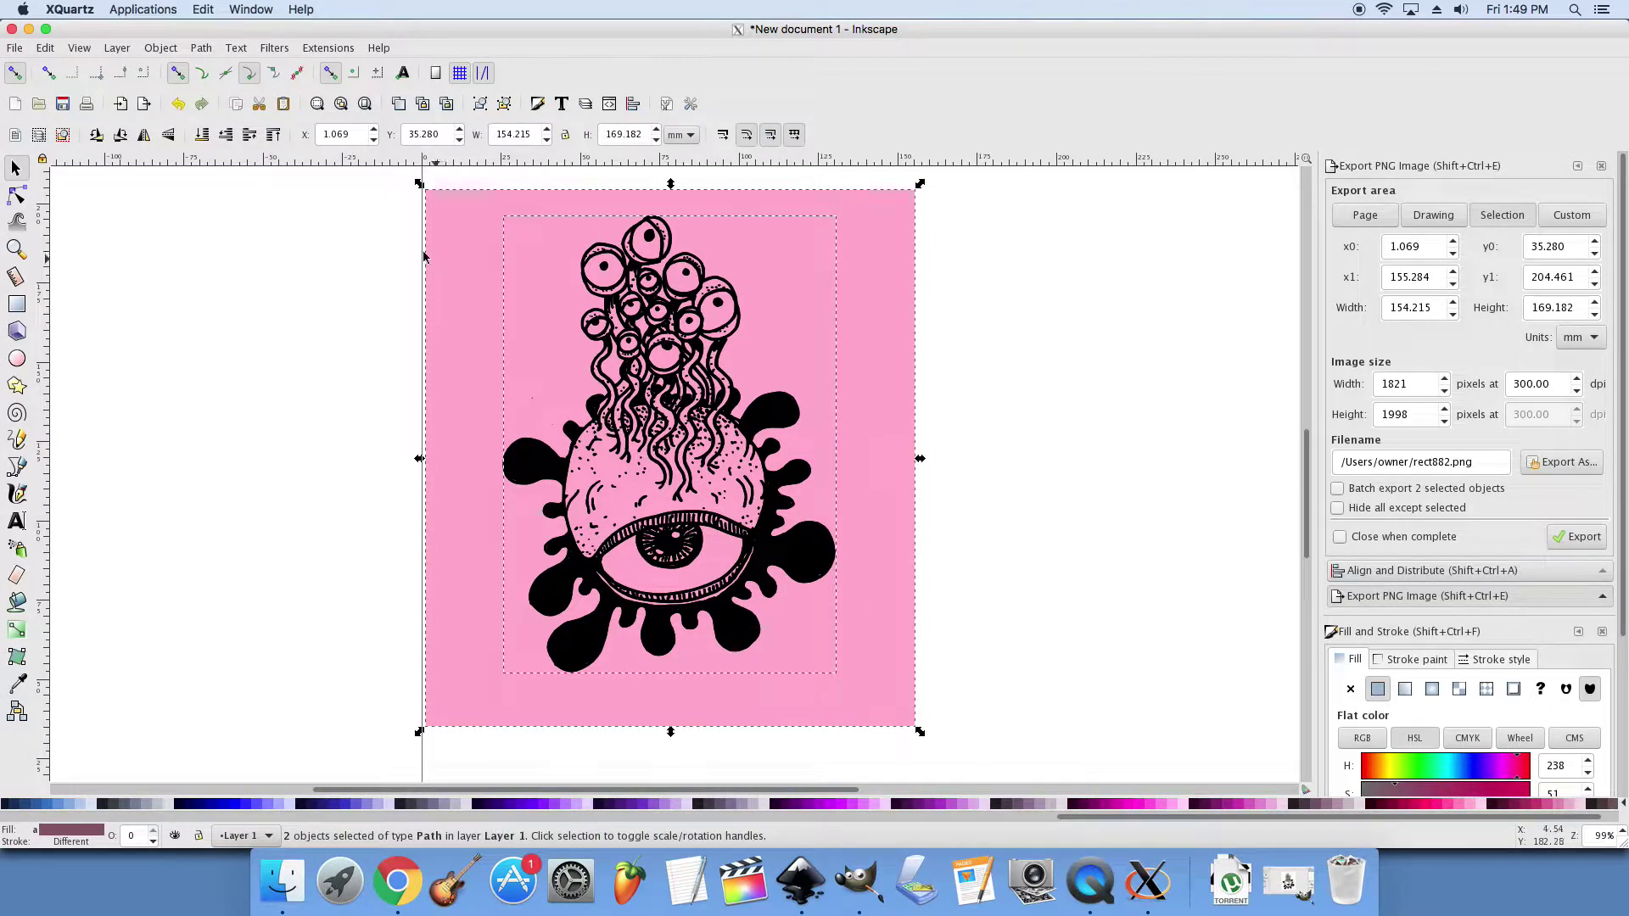
pyautogui.click(208, 53)
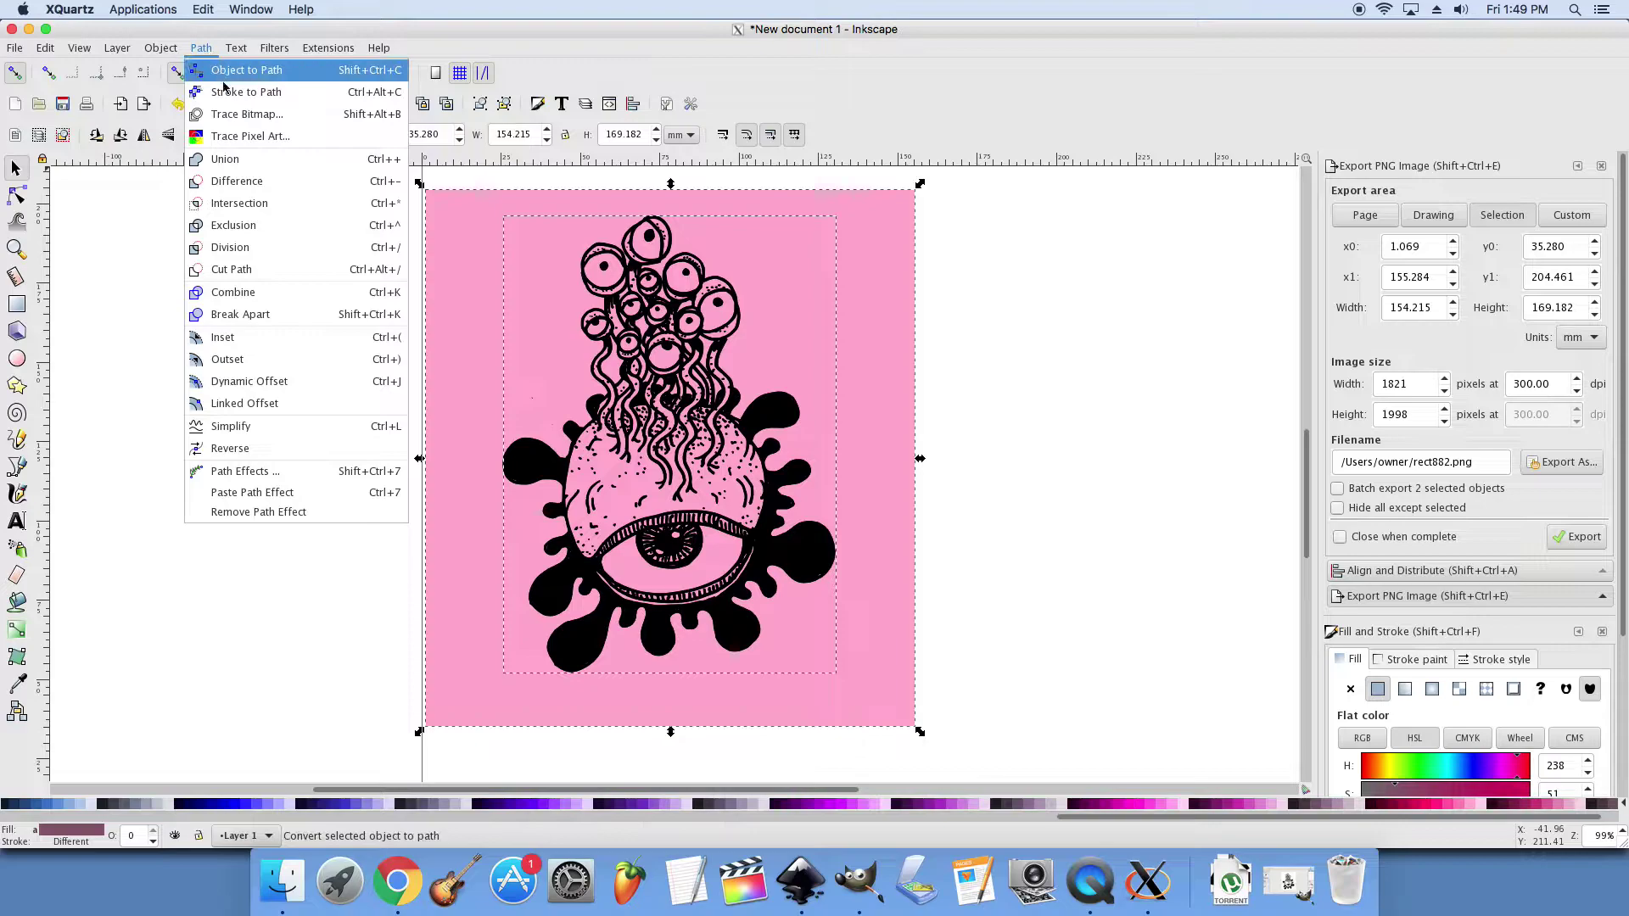
pyautogui.click(252, 181)
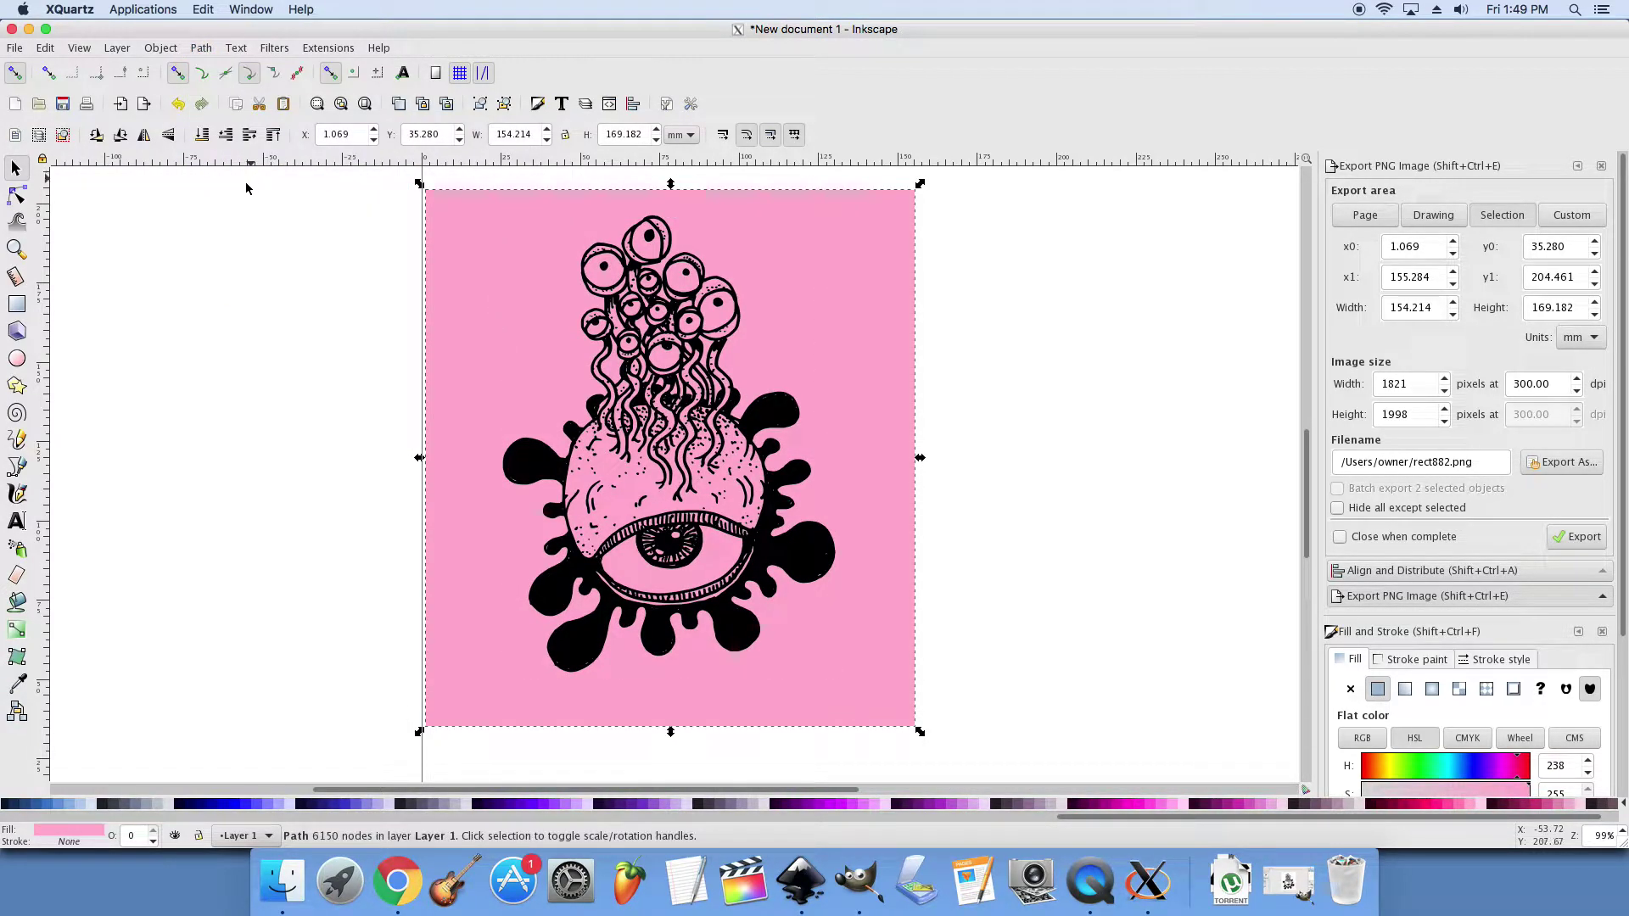
pyautogui.click(194, 50)
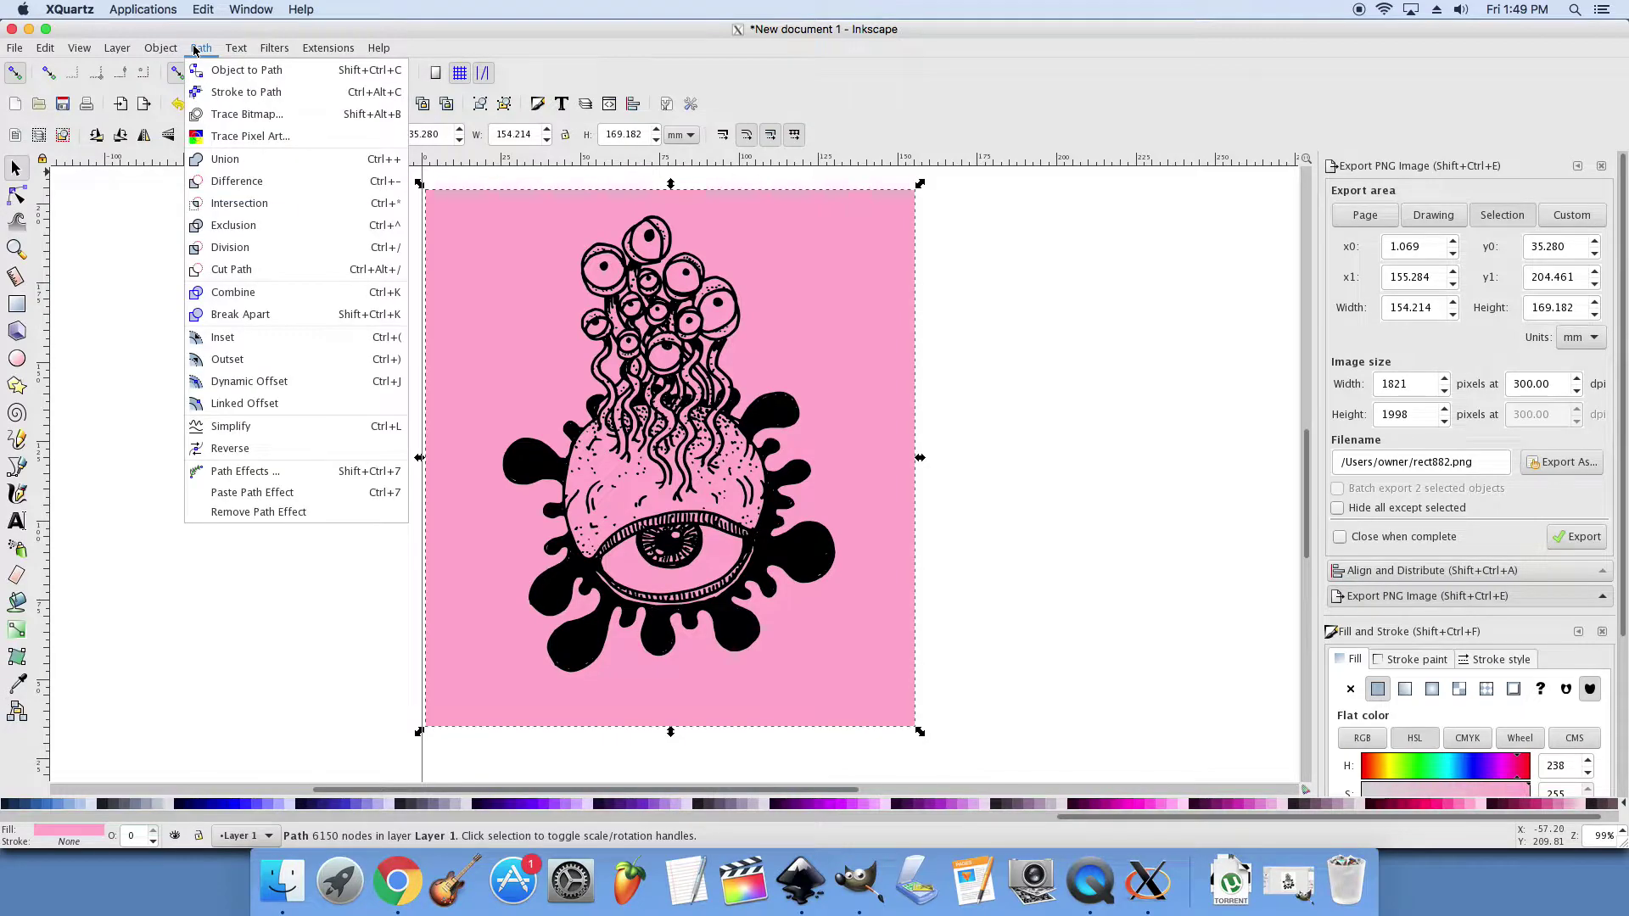
pyautogui.click(267, 315)
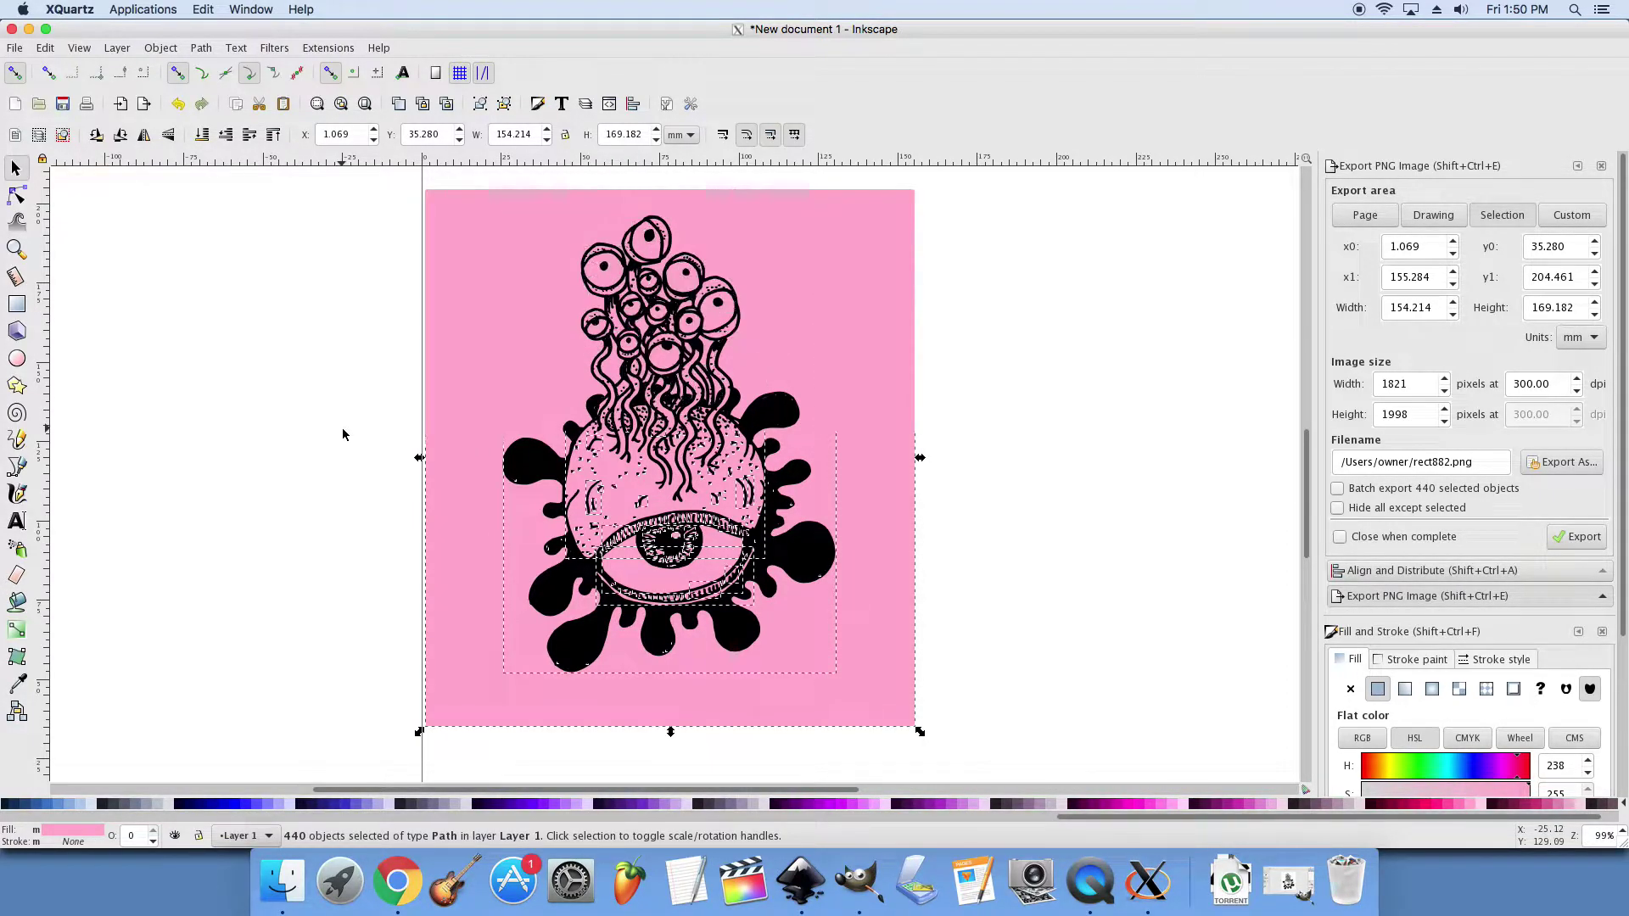
# Step: Drag the surrounding pink background piece out from under the creature and delete it
pyautogui.press('Escape')
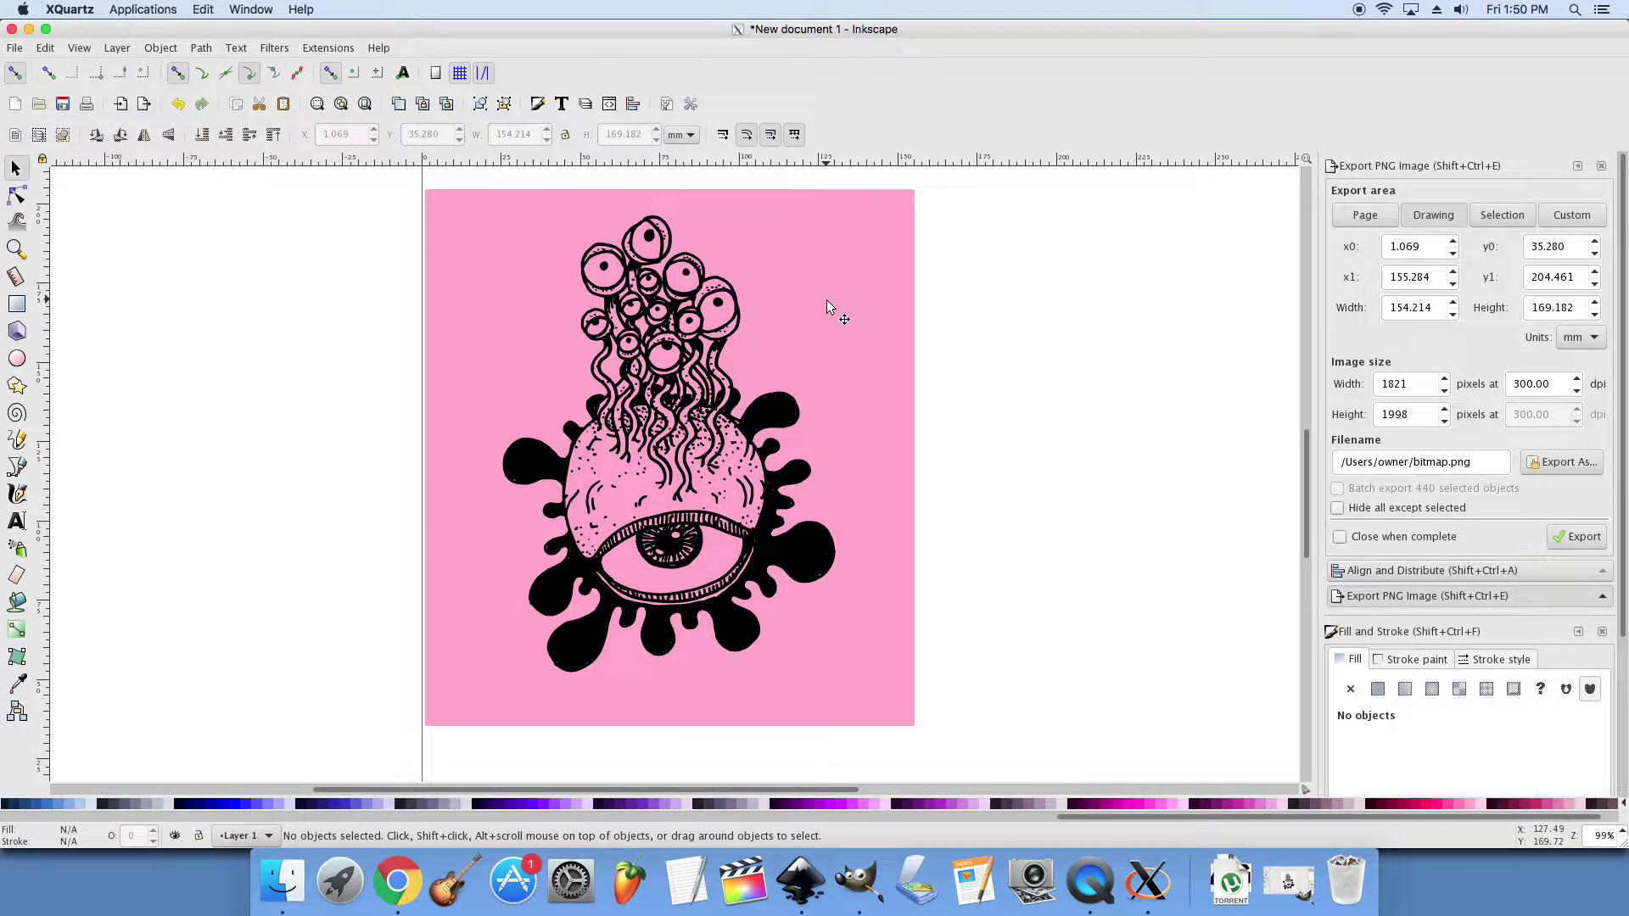
pyautogui.moveTo(826, 302); pyautogui.dragTo(1111, 294)
pyautogui.click(1220, 257)
pyautogui.click(1159, 222)
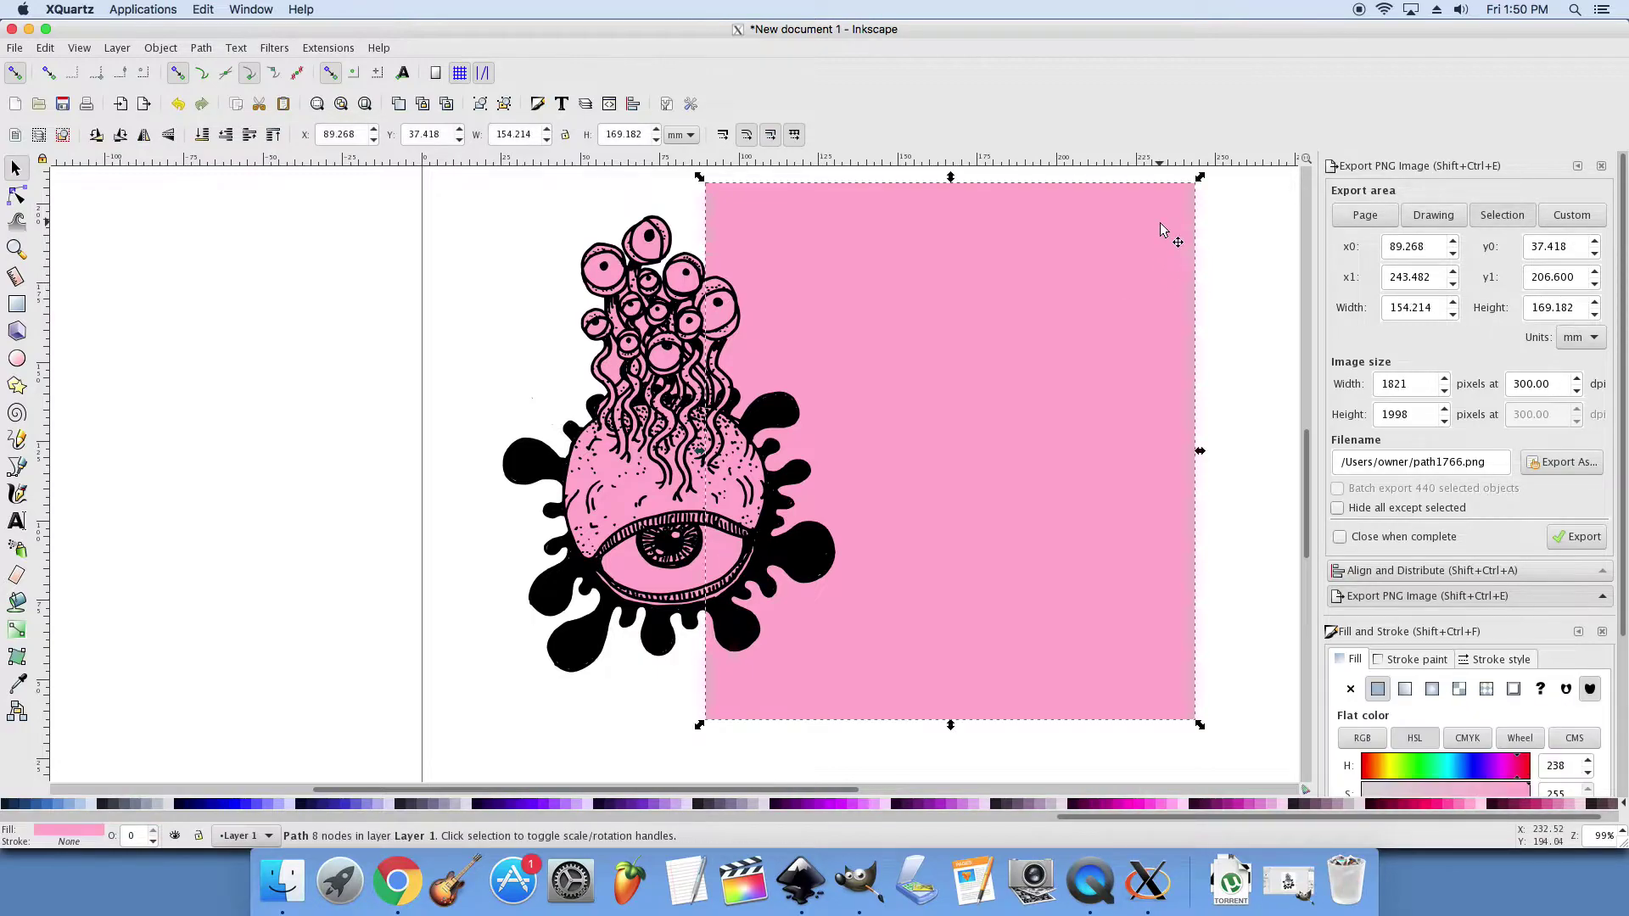
pyautogui.press('Delete')
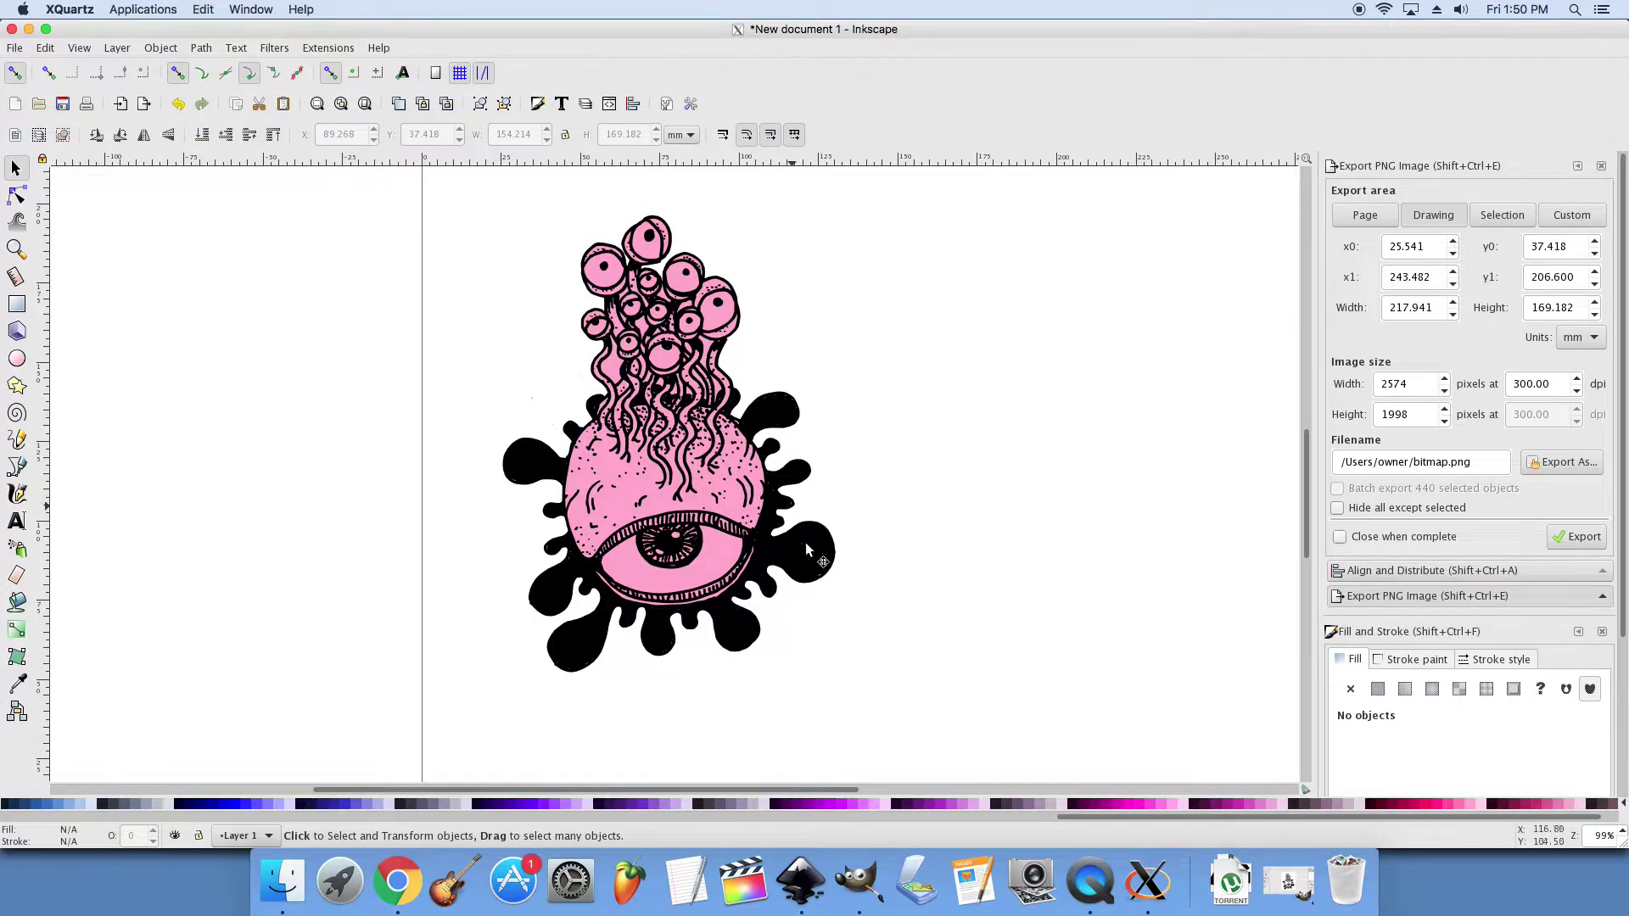
# Step: Shift the creature down and delete the large pink fill area beside the tentacles
pyautogui.click(609, 365)
pyautogui.moveTo(609, 365); pyautogui.dragTo(643, 469)
pyautogui.scroll(4, 642, 465)
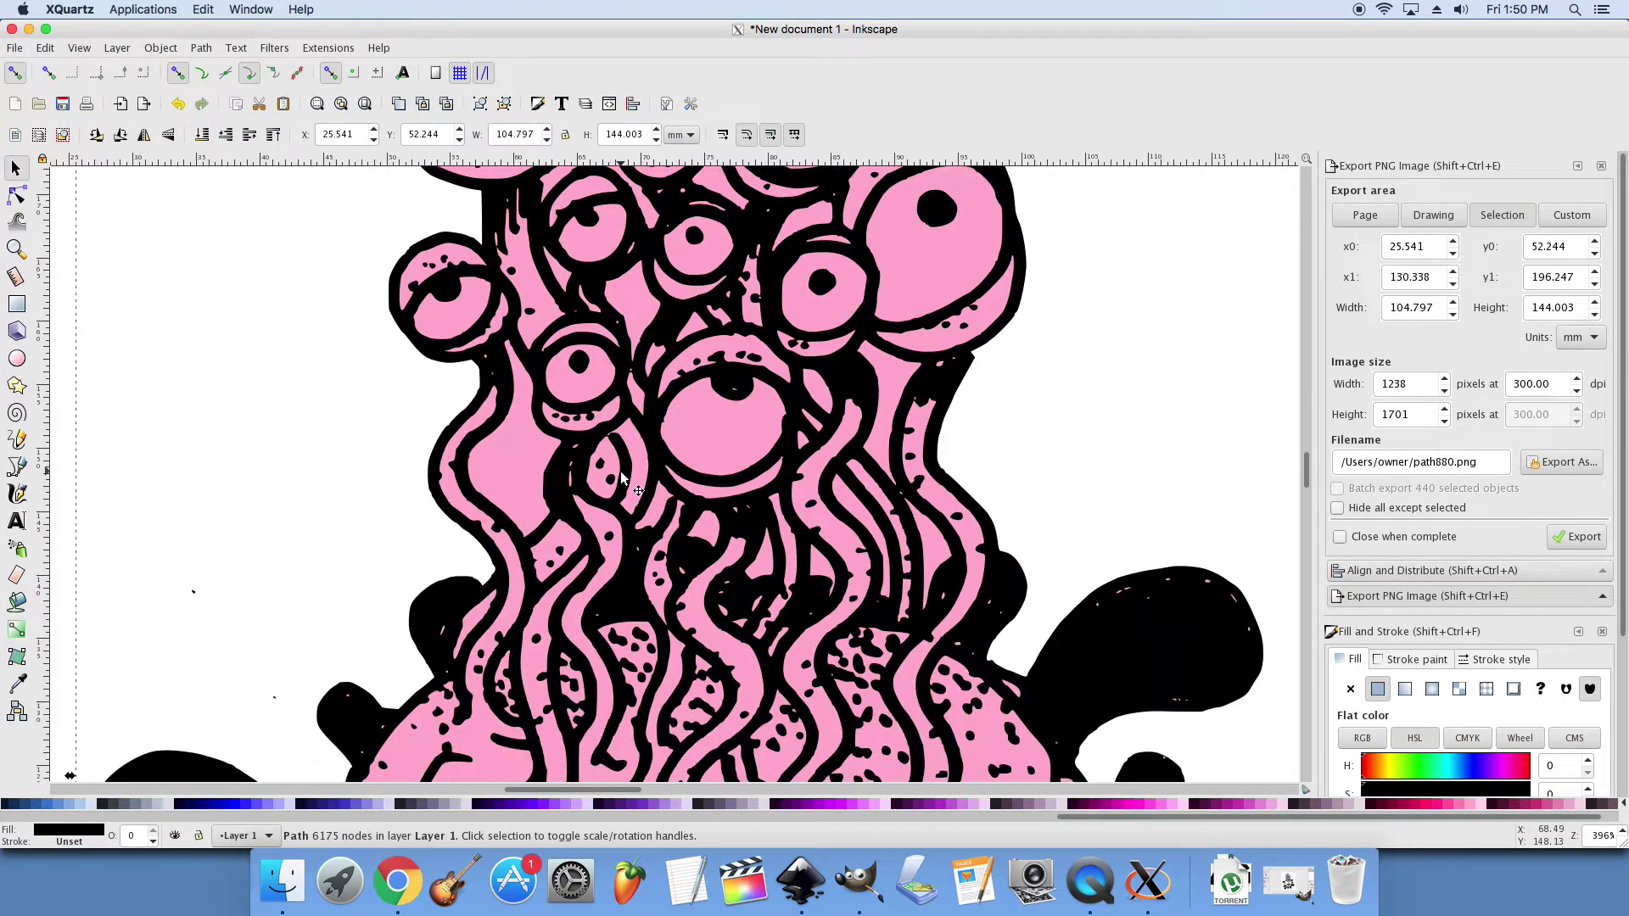
pyautogui.scroll(1, 515, 461)
pyautogui.keyDown('ctrl'); pyautogui.click(517, 450); pyautogui.keyUp('ctrl')
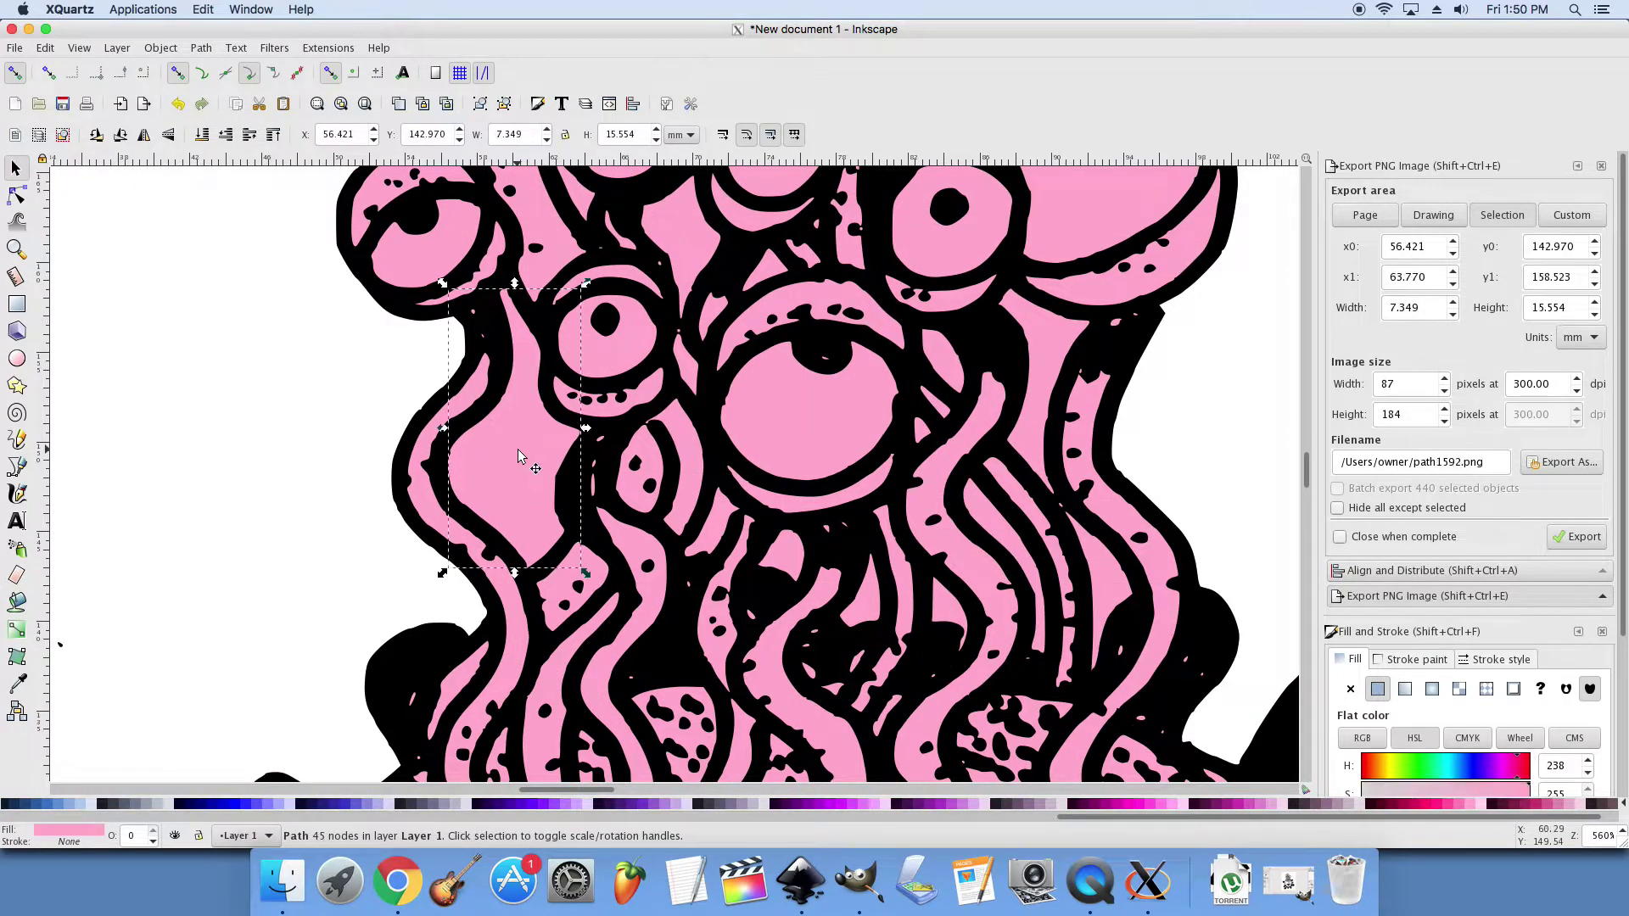
pyautogui.click(517, 450)
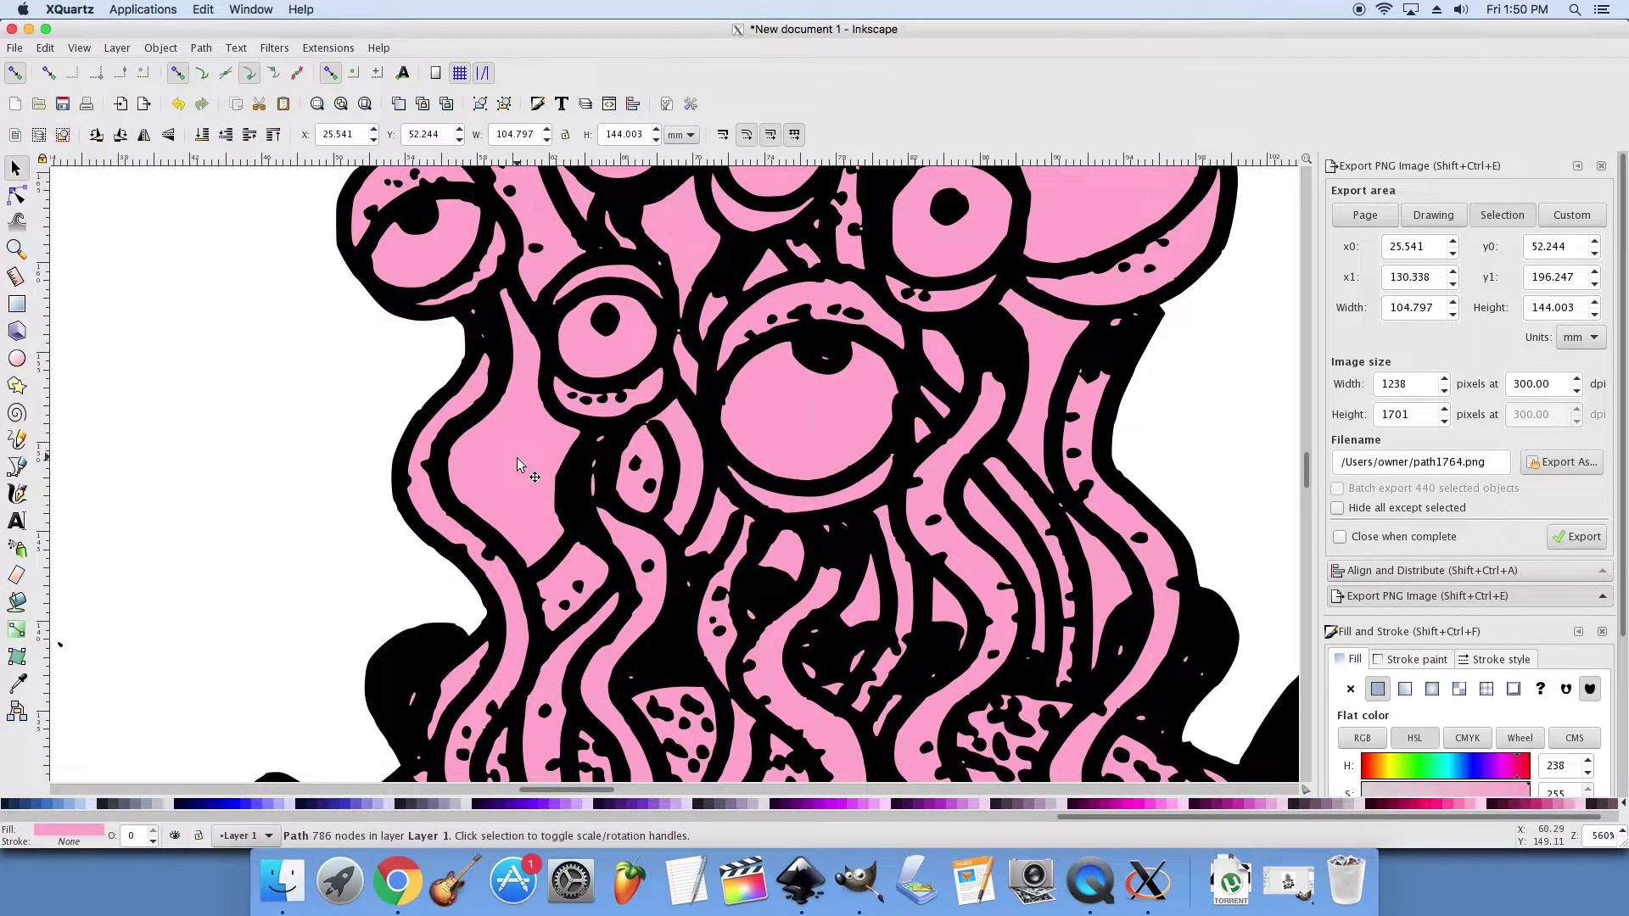
pyautogui.scroll(1, 499, 470)
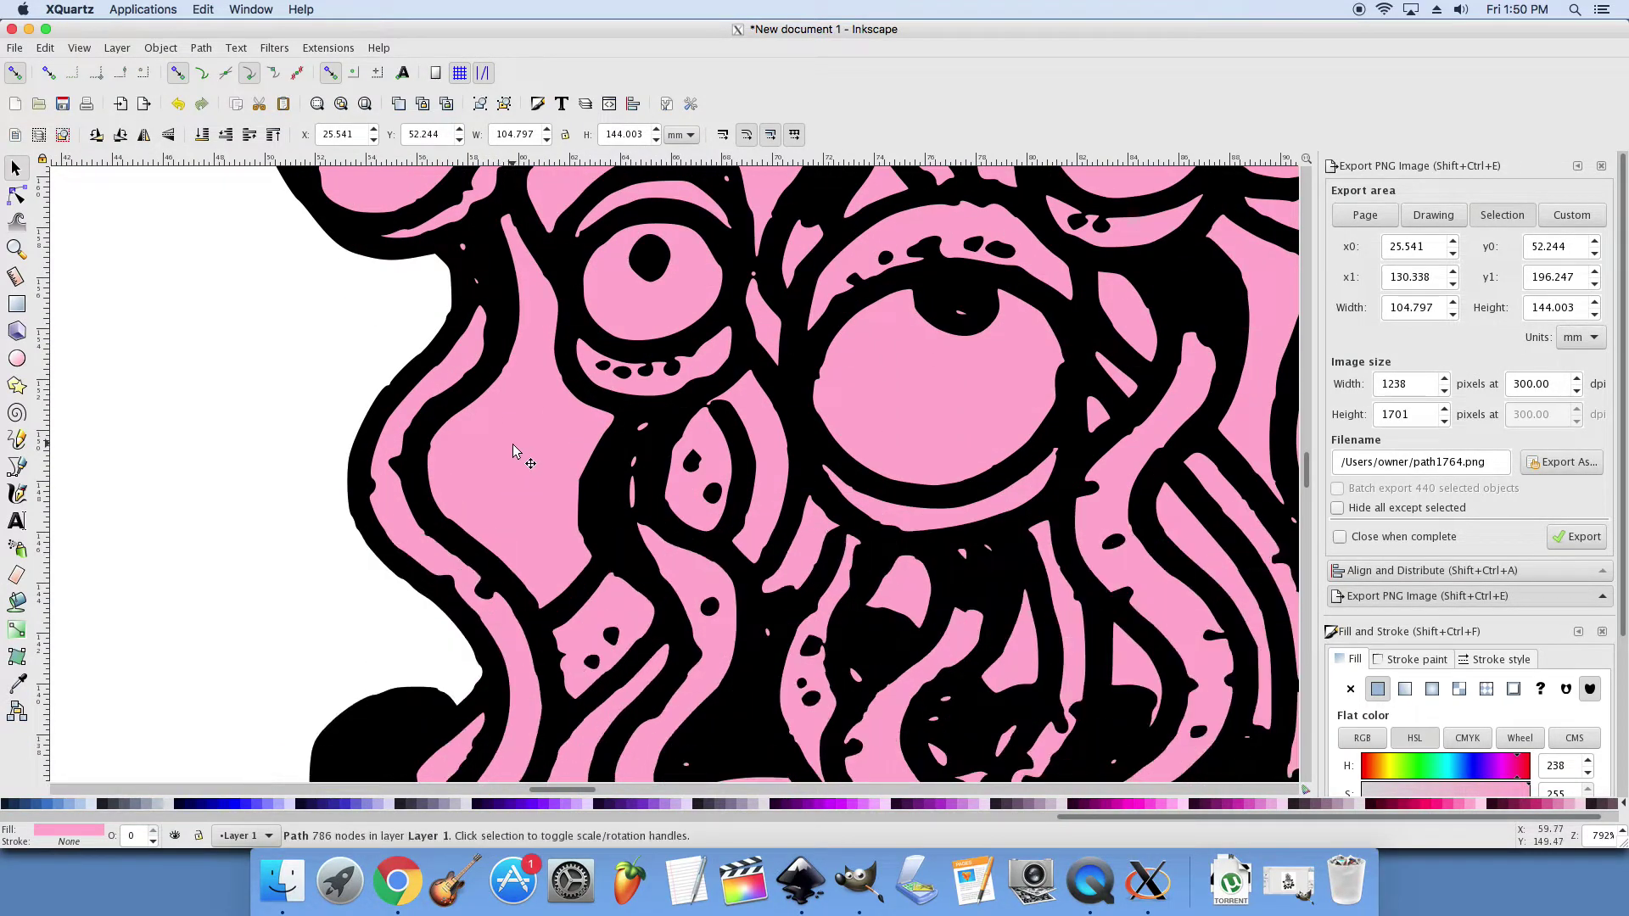
pyautogui.scroll(2, 506, 456)
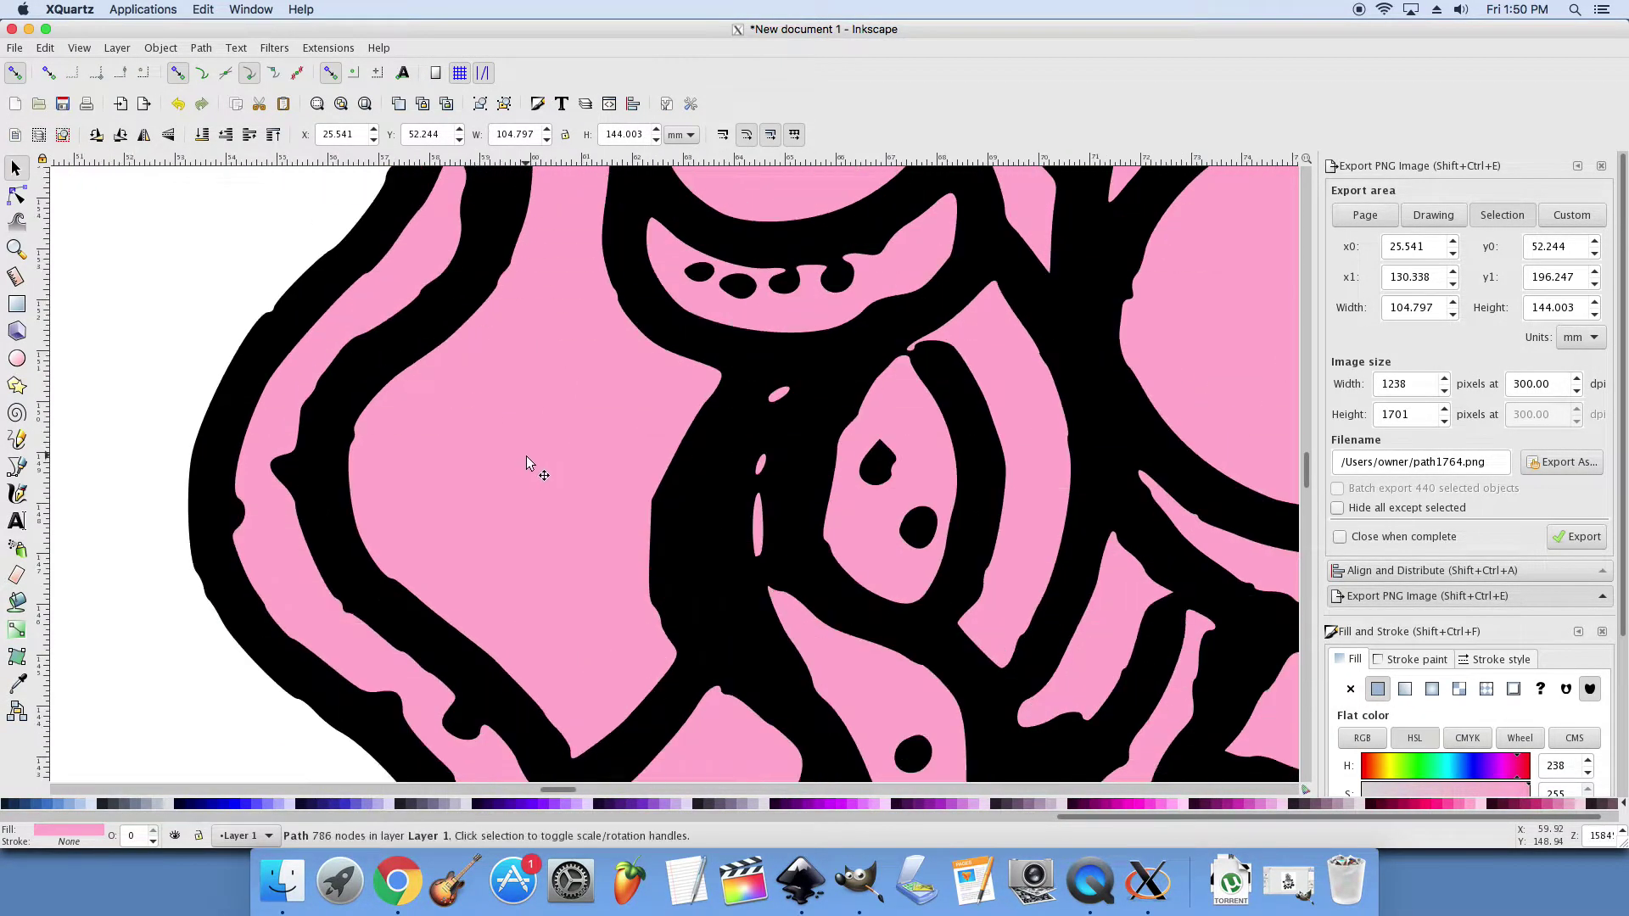
pyautogui.press('Delete')
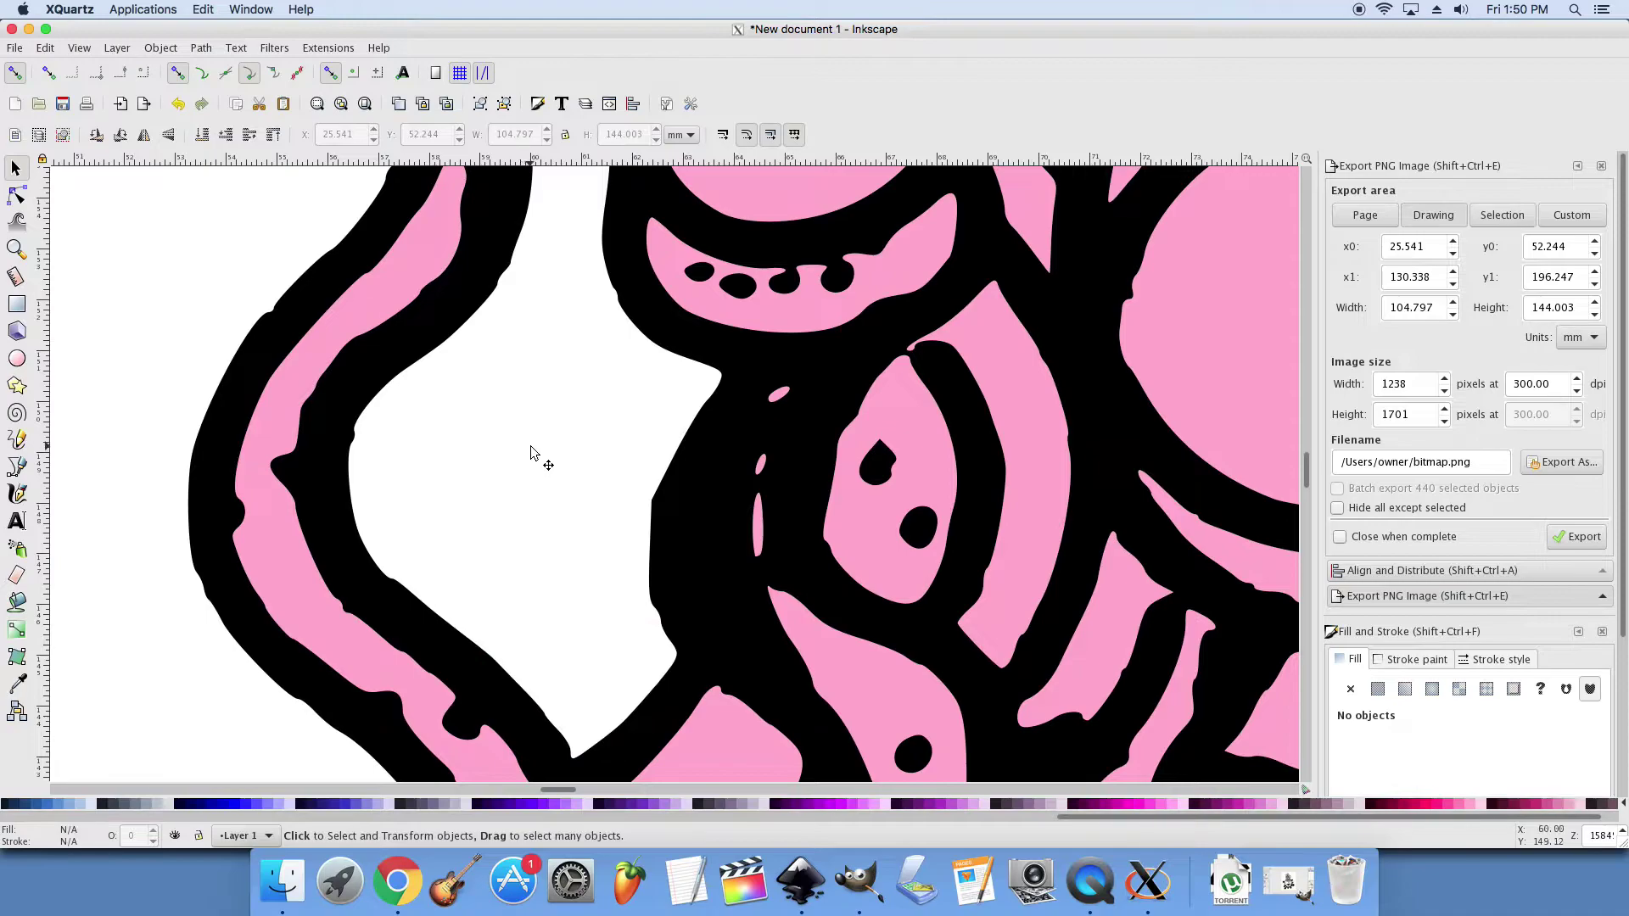
# Step: Delete the two pink gap patches between and near the eyes
pyautogui.hotkey('ctrl', 'Down')
pyautogui.scroll(-5, 531, 452)
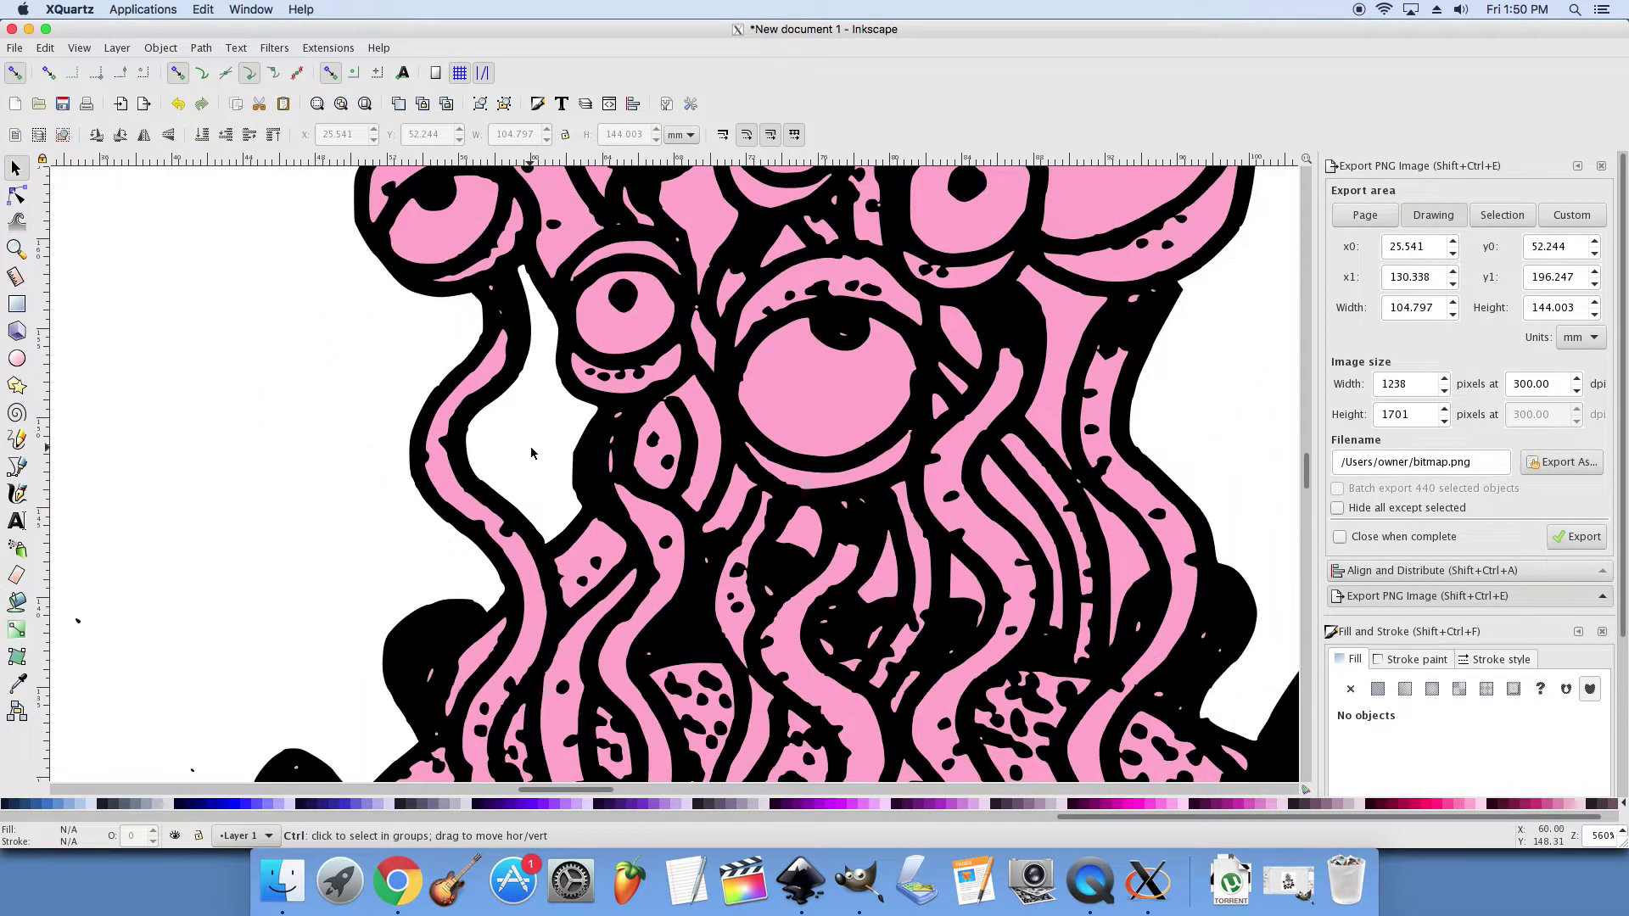
pyautogui.scroll(3, 551, 450)
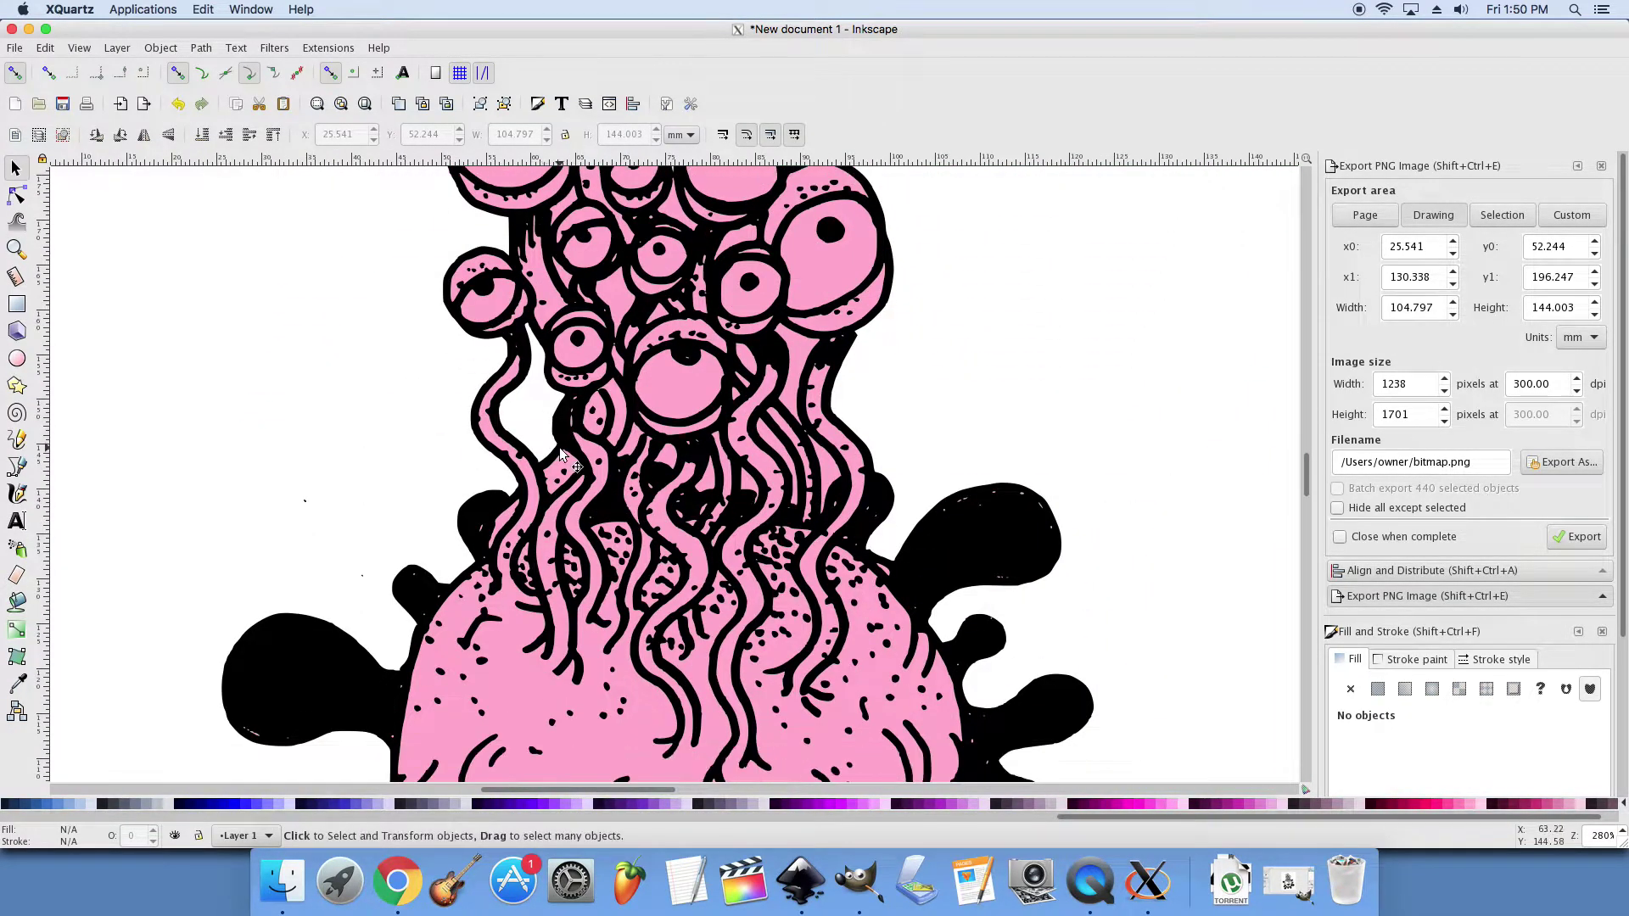
pyautogui.scroll(2, 558, 443)
pyautogui.scroll(-8, 567, 432)
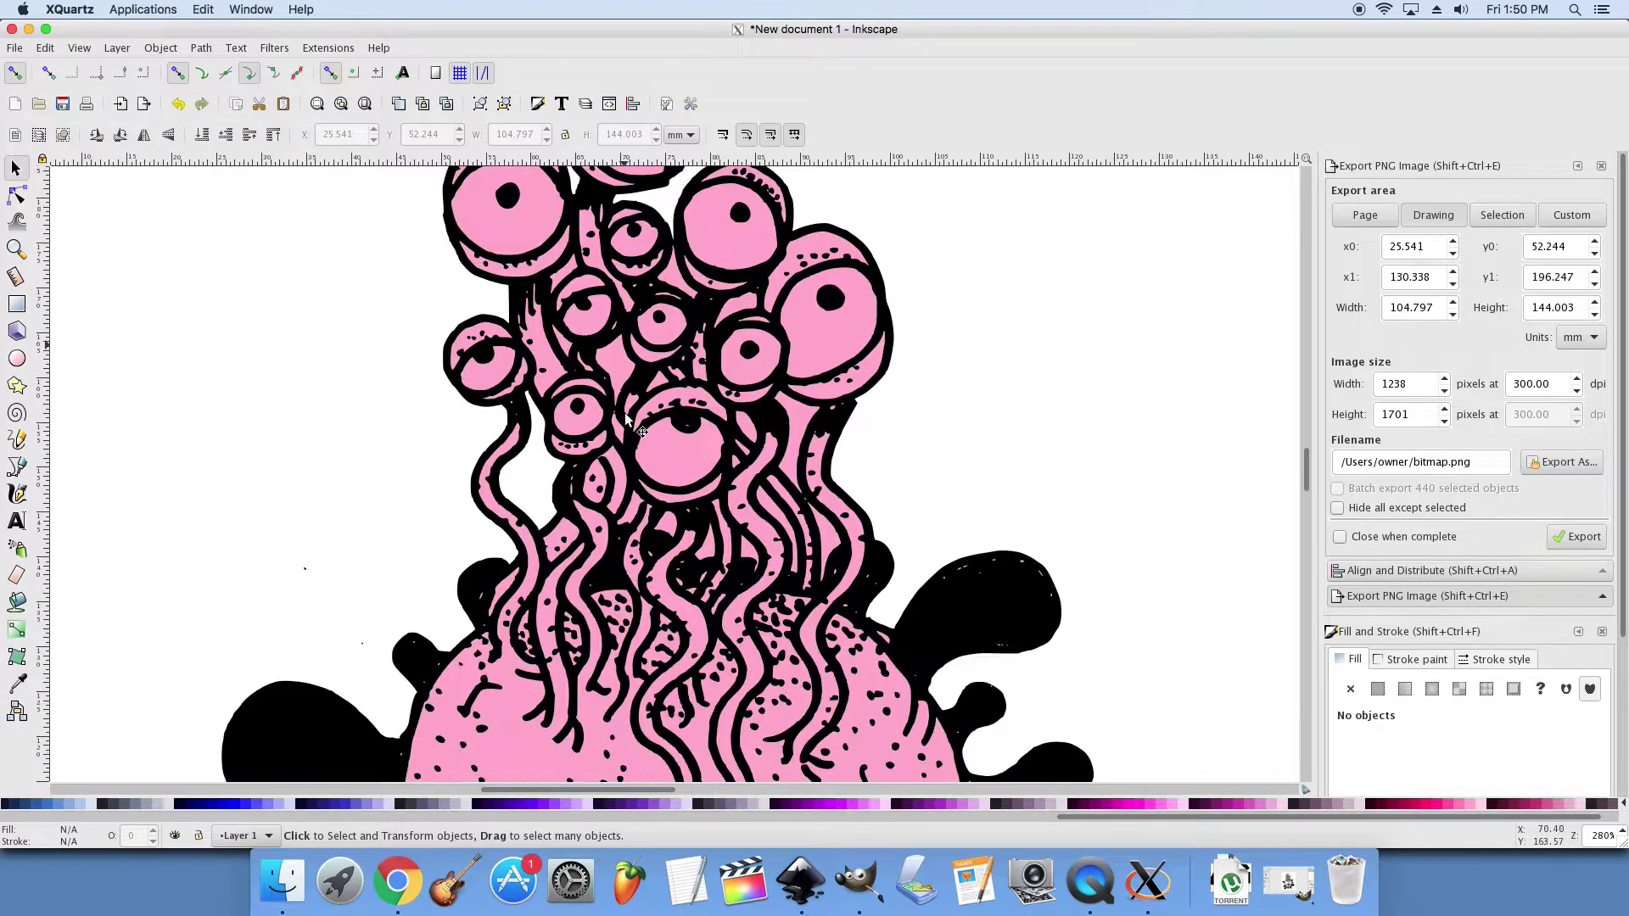
pyautogui.scroll(-8, 569, 454)
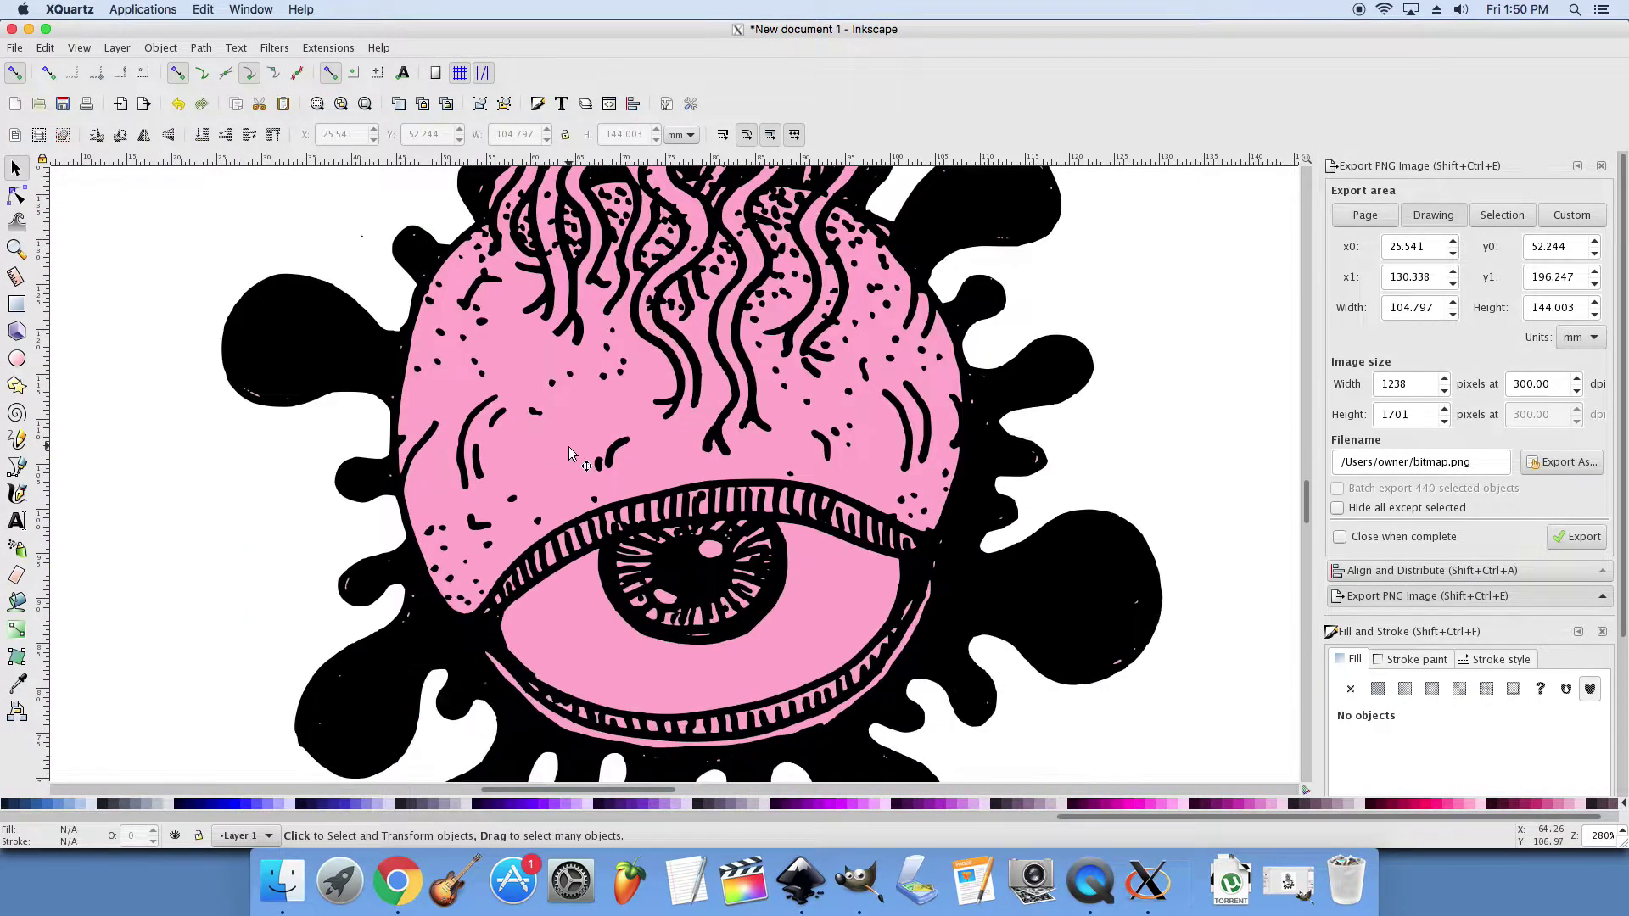
pyautogui.scroll(12, 568, 450)
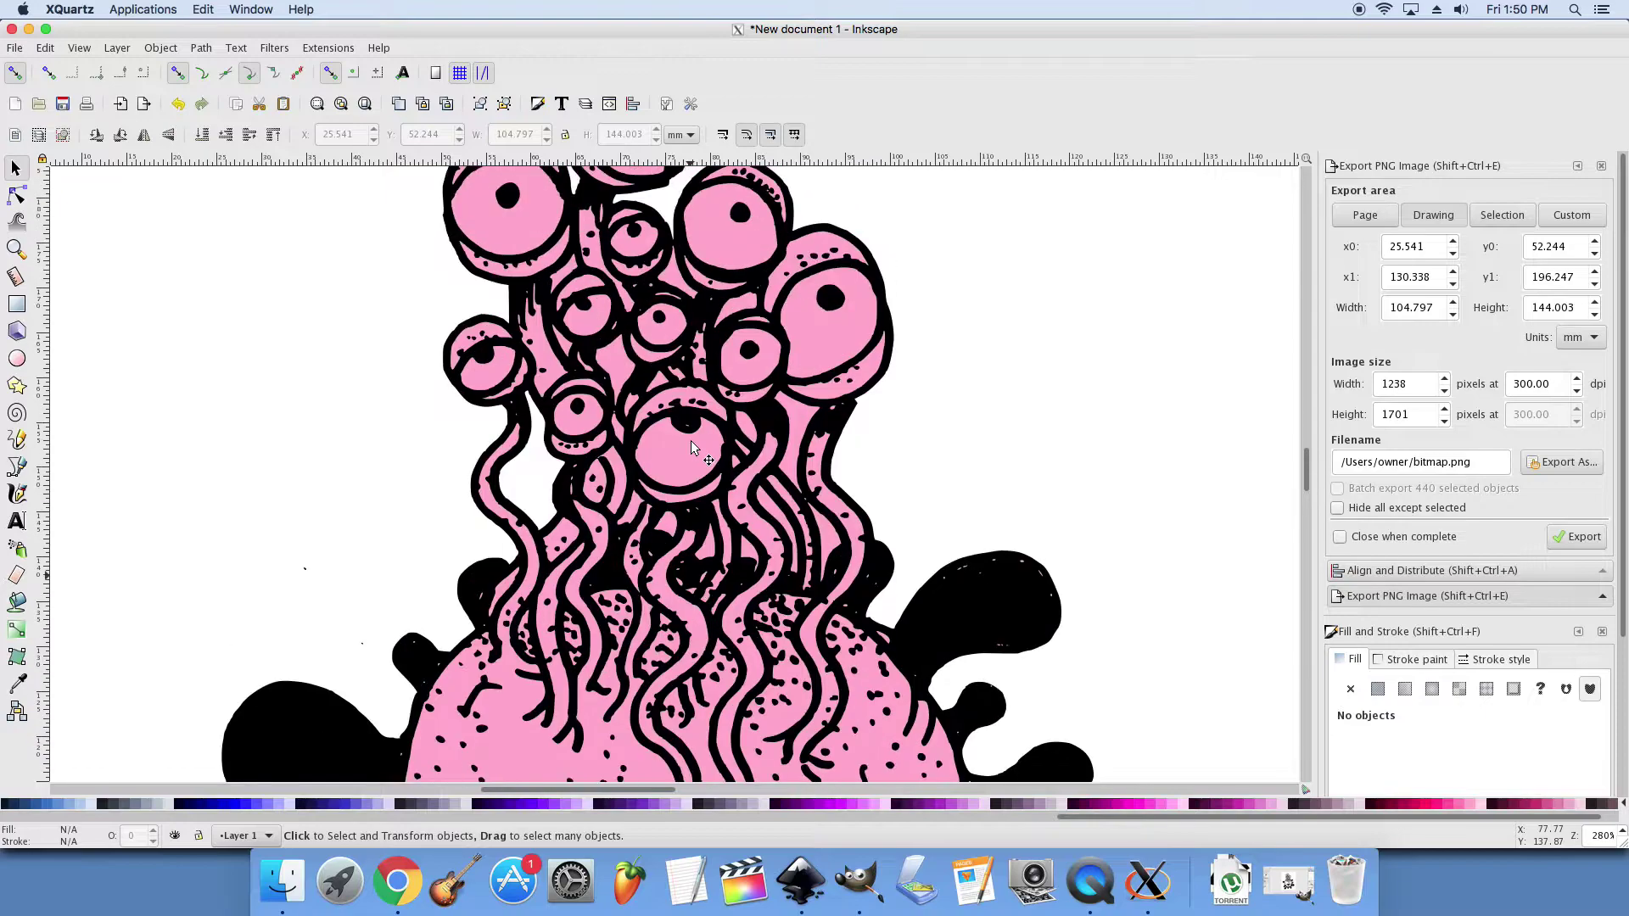
pyautogui.scroll(2, 690, 447)
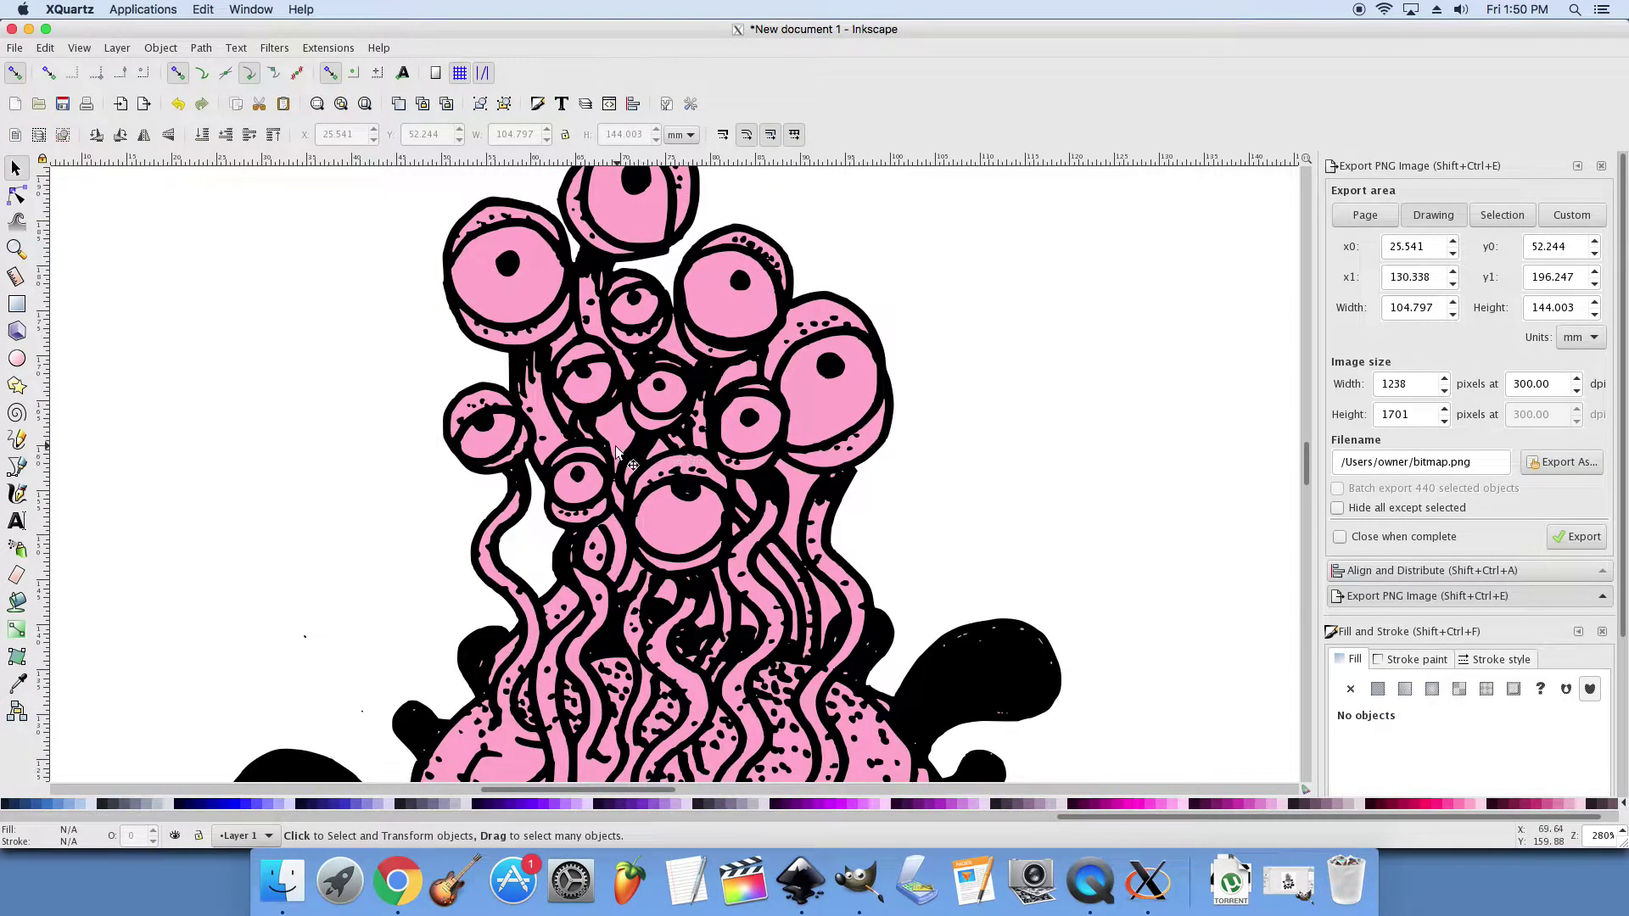
pyautogui.scroll(3, 615, 445)
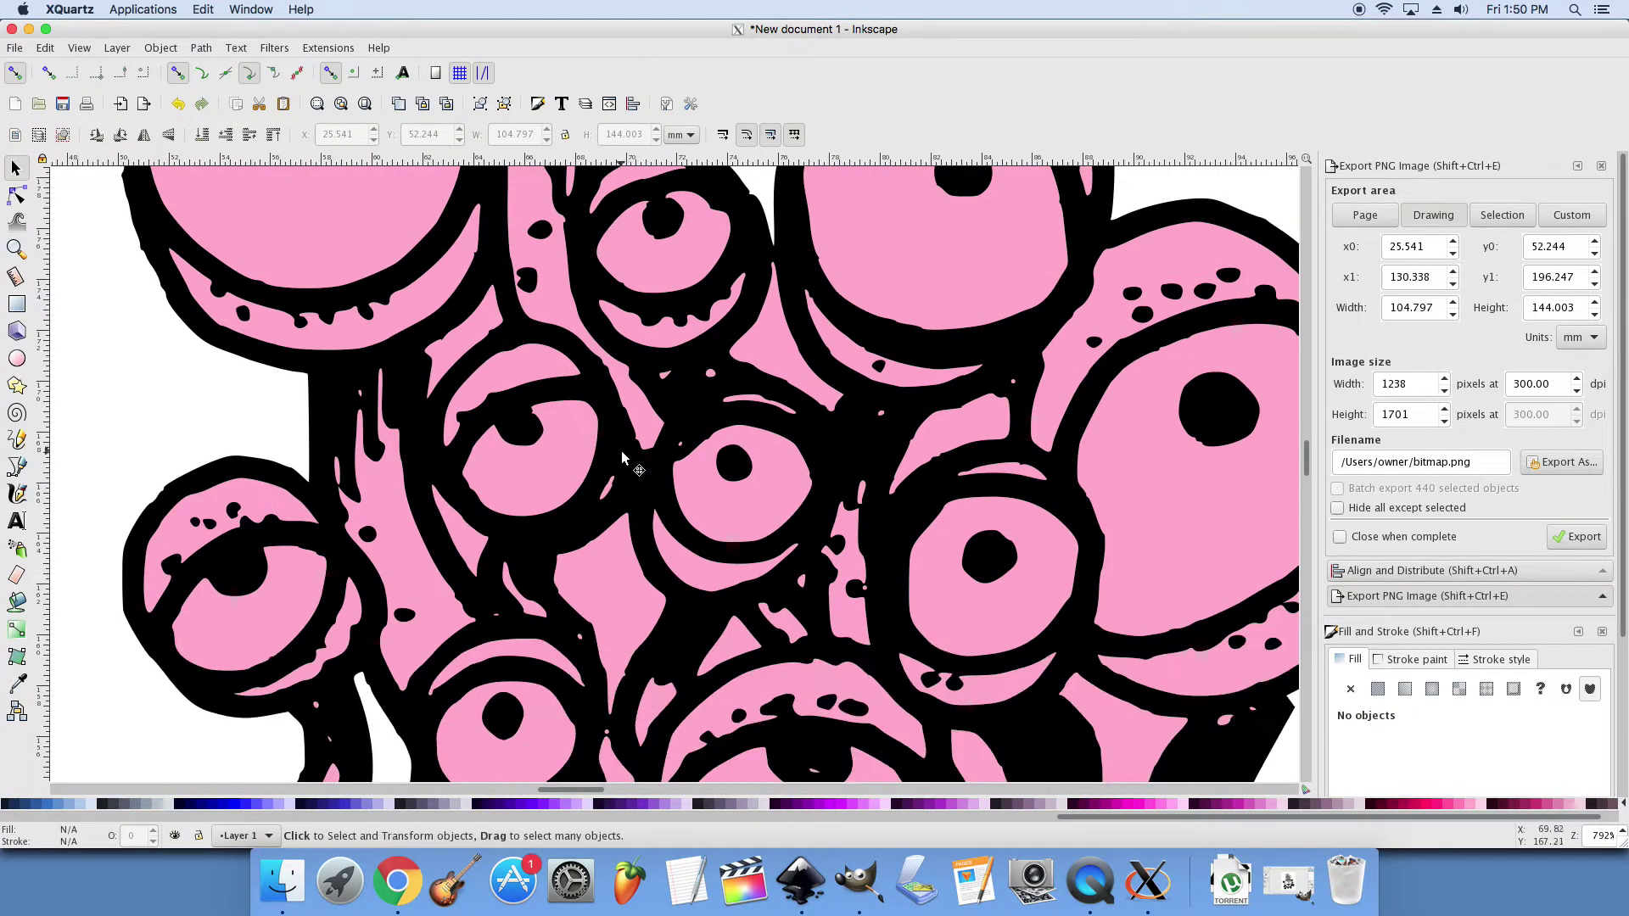
pyautogui.scroll(-4, 621, 450)
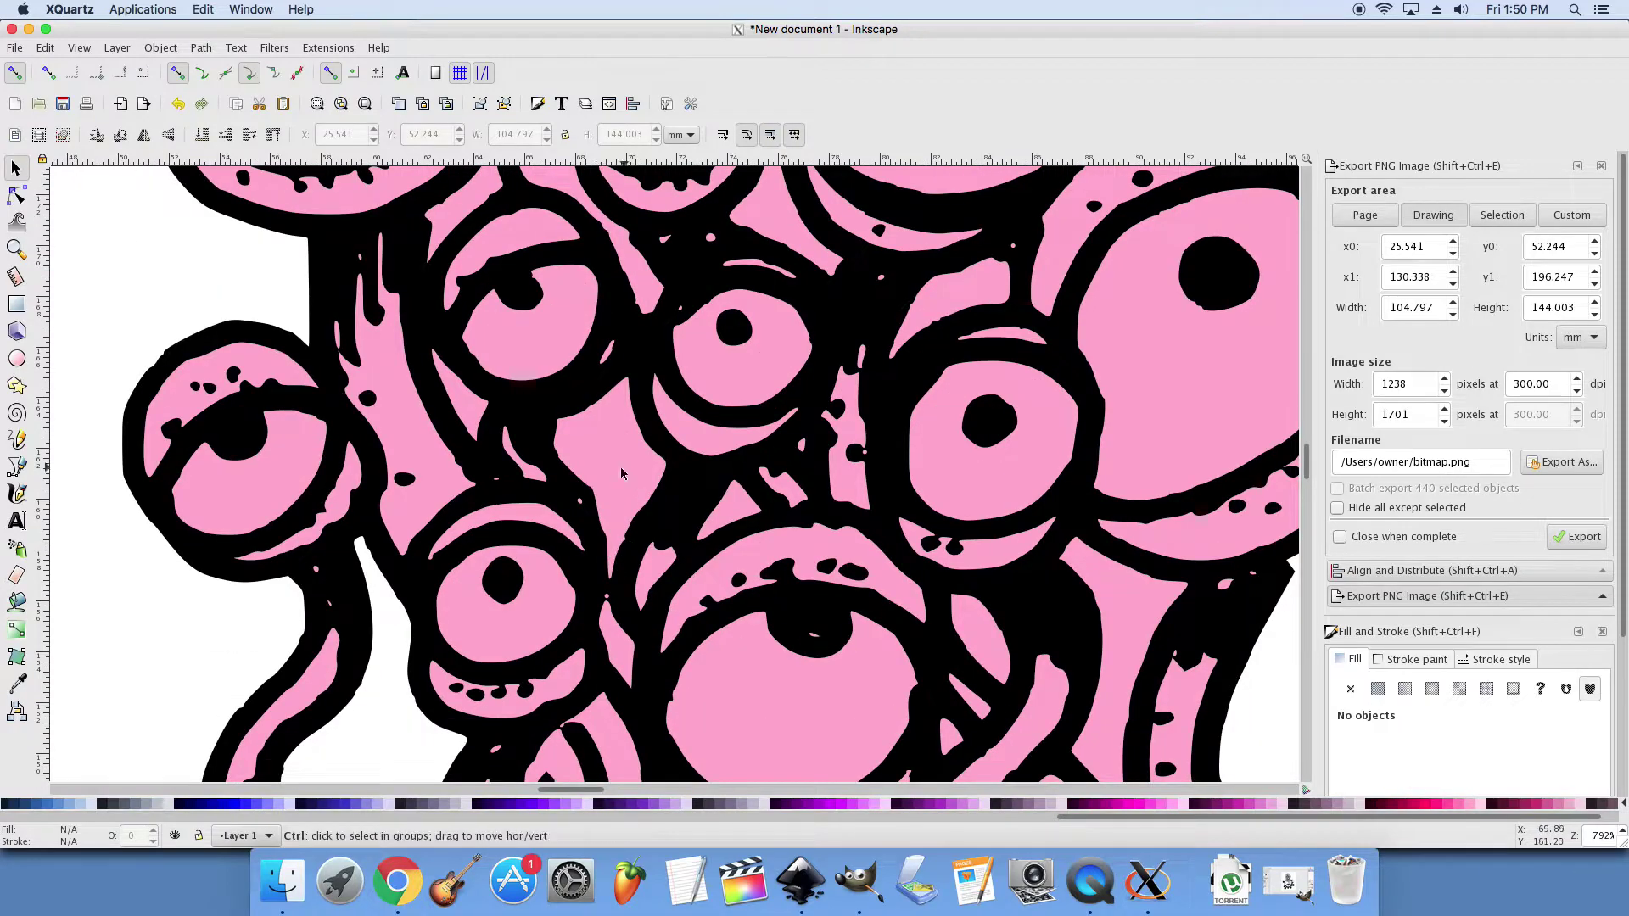
pyautogui.scroll(1, 621, 473)
pyautogui.keyDown('ctrl'); pyautogui.click(619, 467); pyautogui.keyUp('ctrl')
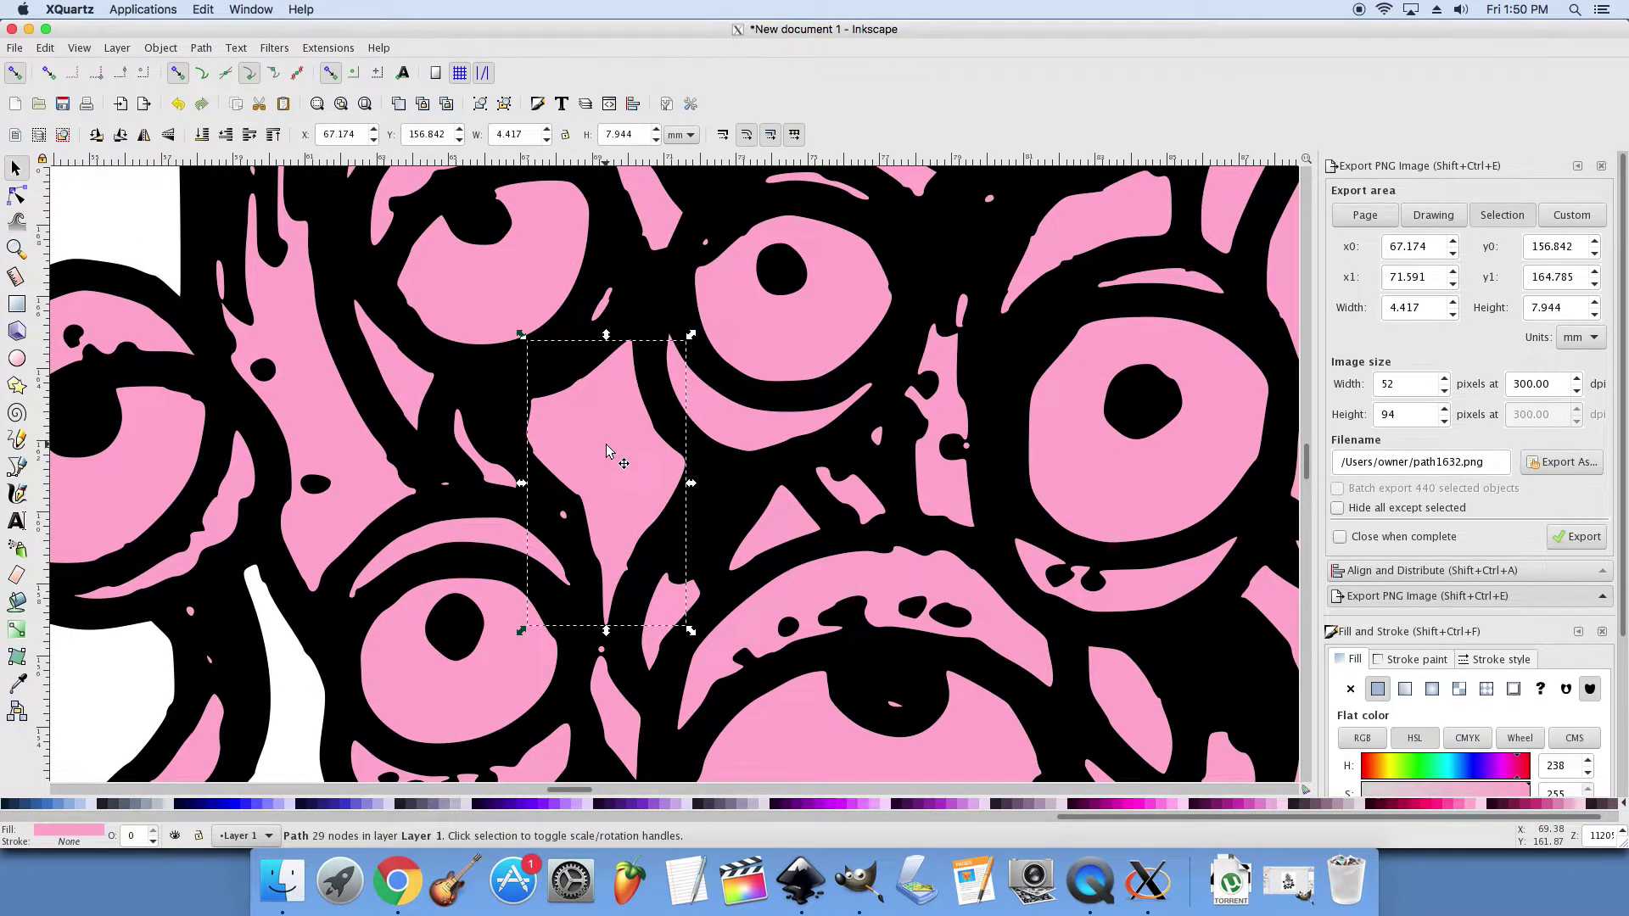
pyautogui.press('Delete')
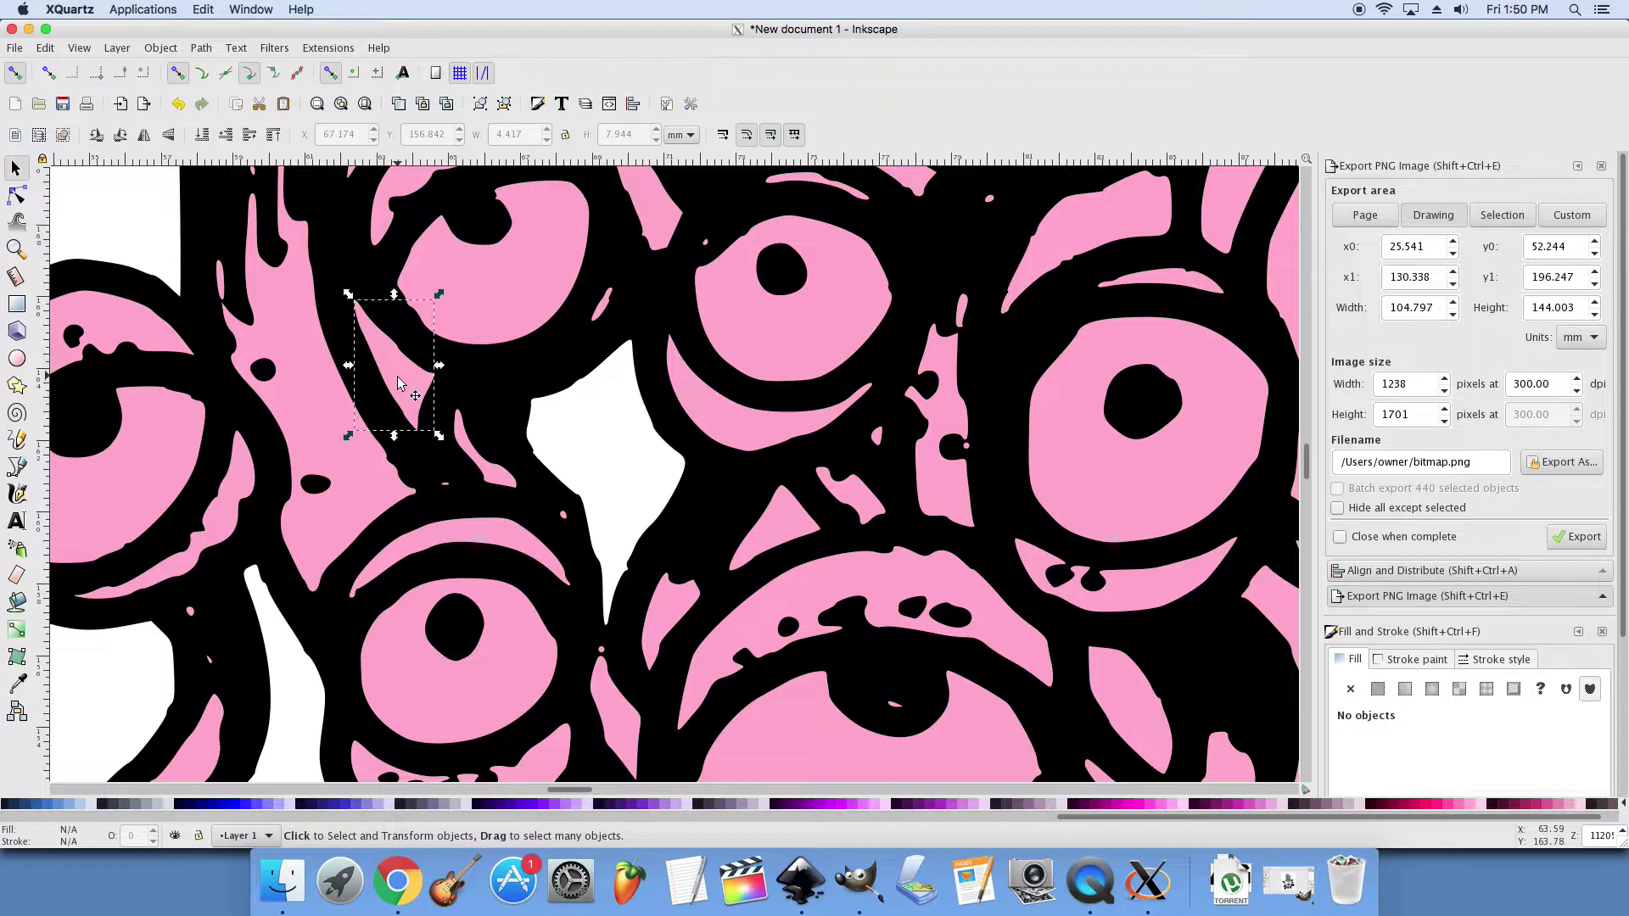
pyautogui.keyDown('ctrl'); pyautogui.click(406, 397); pyautogui.keyUp('ctrl')
pyautogui.press('Delete')
# Step: Delete a pink gap shape among the tentacles and another pink patch among the eyes
pyautogui.scroll(-15, 582, 448)
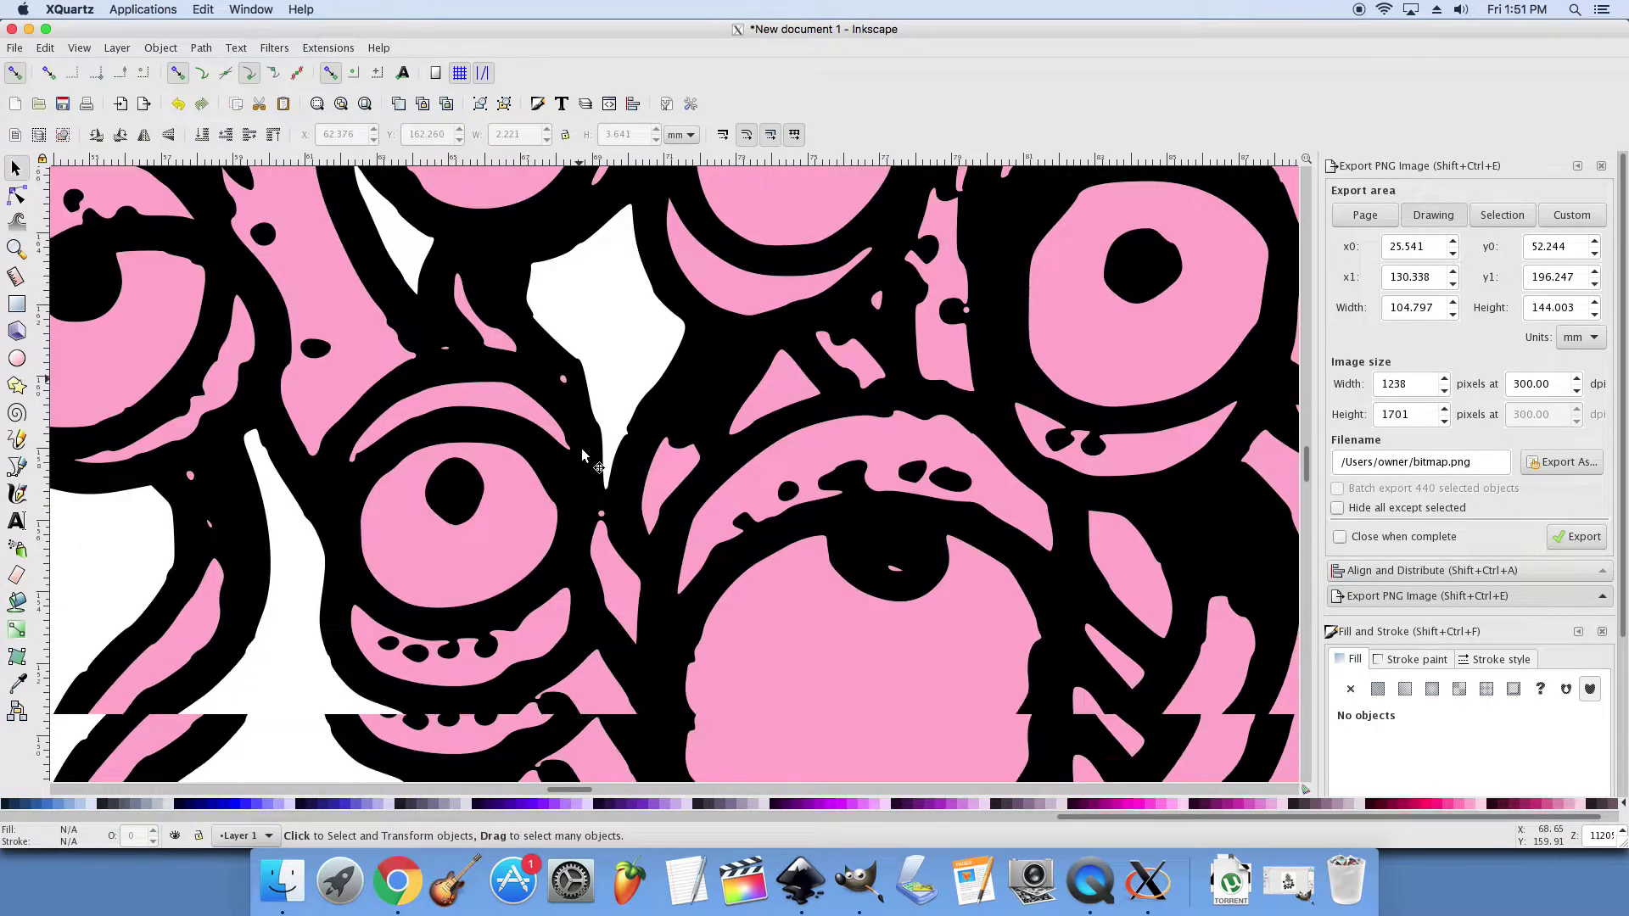
pyautogui.keyDown('ctrl'); pyautogui.scroll(-3, 559, 457); pyautogui.keyUp('ctrl')
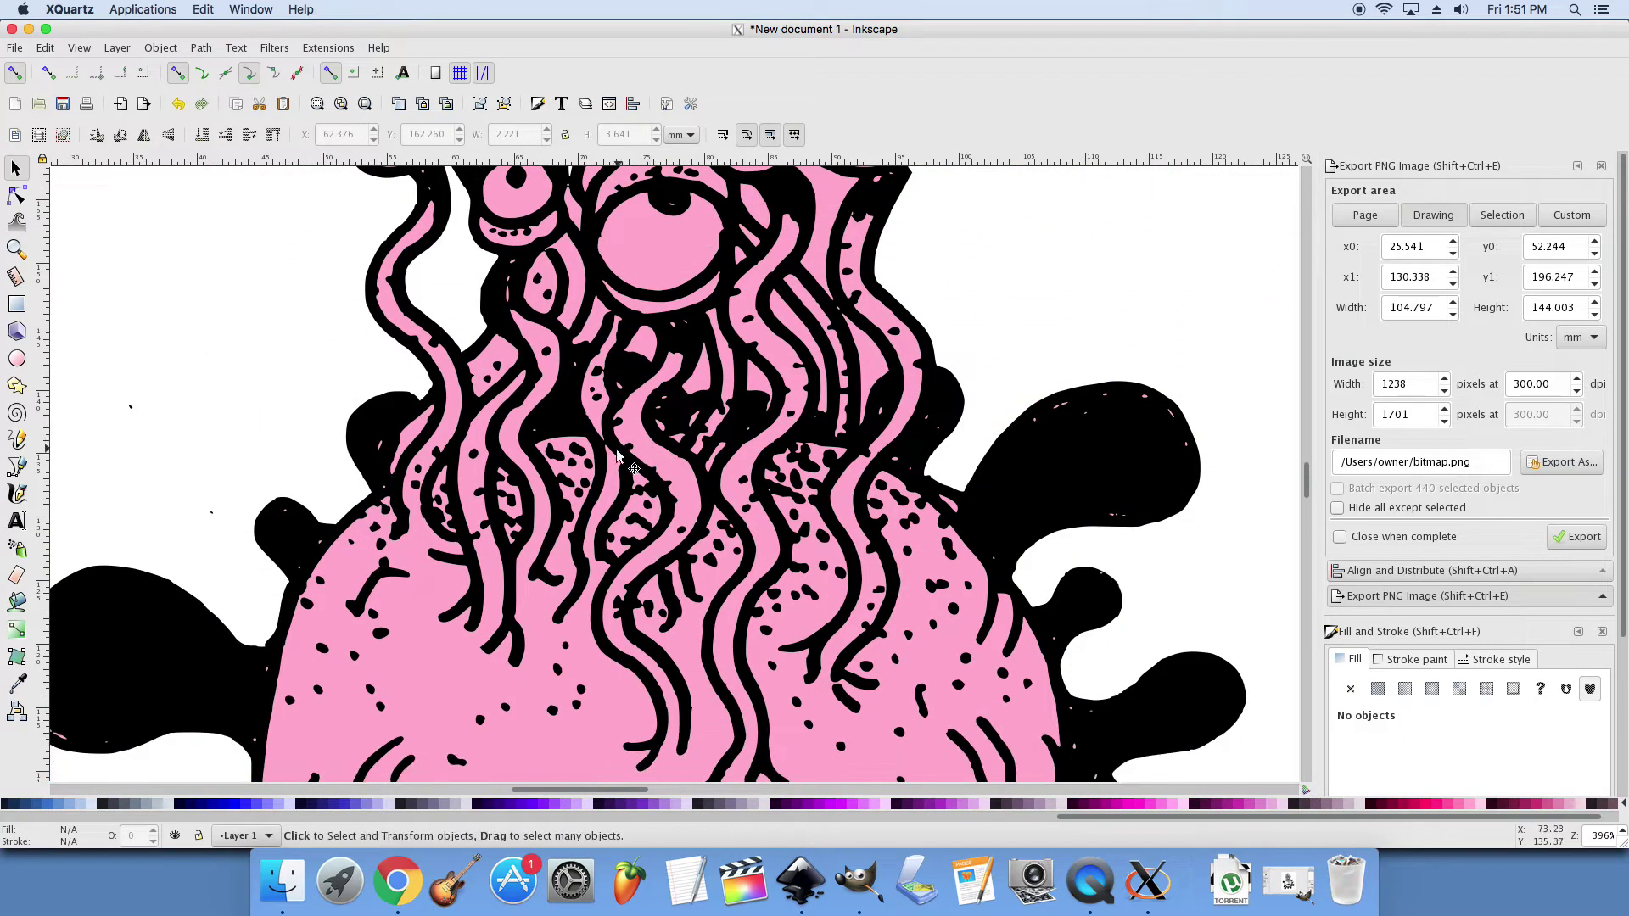
pyautogui.scroll(6, 653, 443)
pyautogui.keyDown('ctrl'); pyautogui.scroll(4, 602, 530); pyautogui.keyUp('ctrl')
pyautogui.click(599, 521)
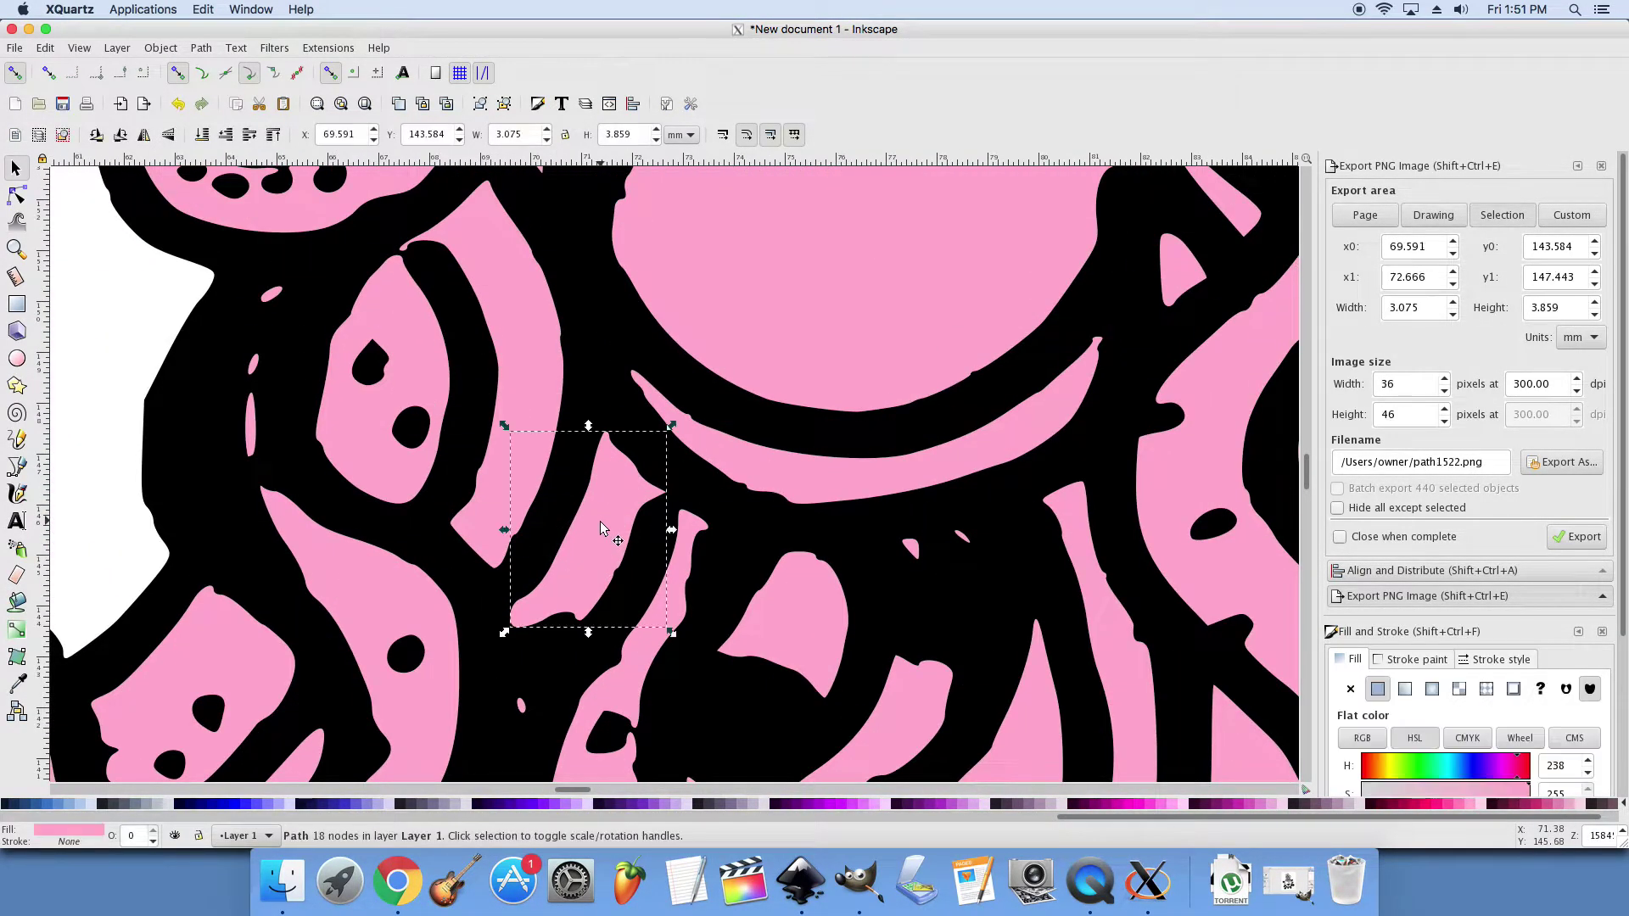
pyautogui.press('Delete')
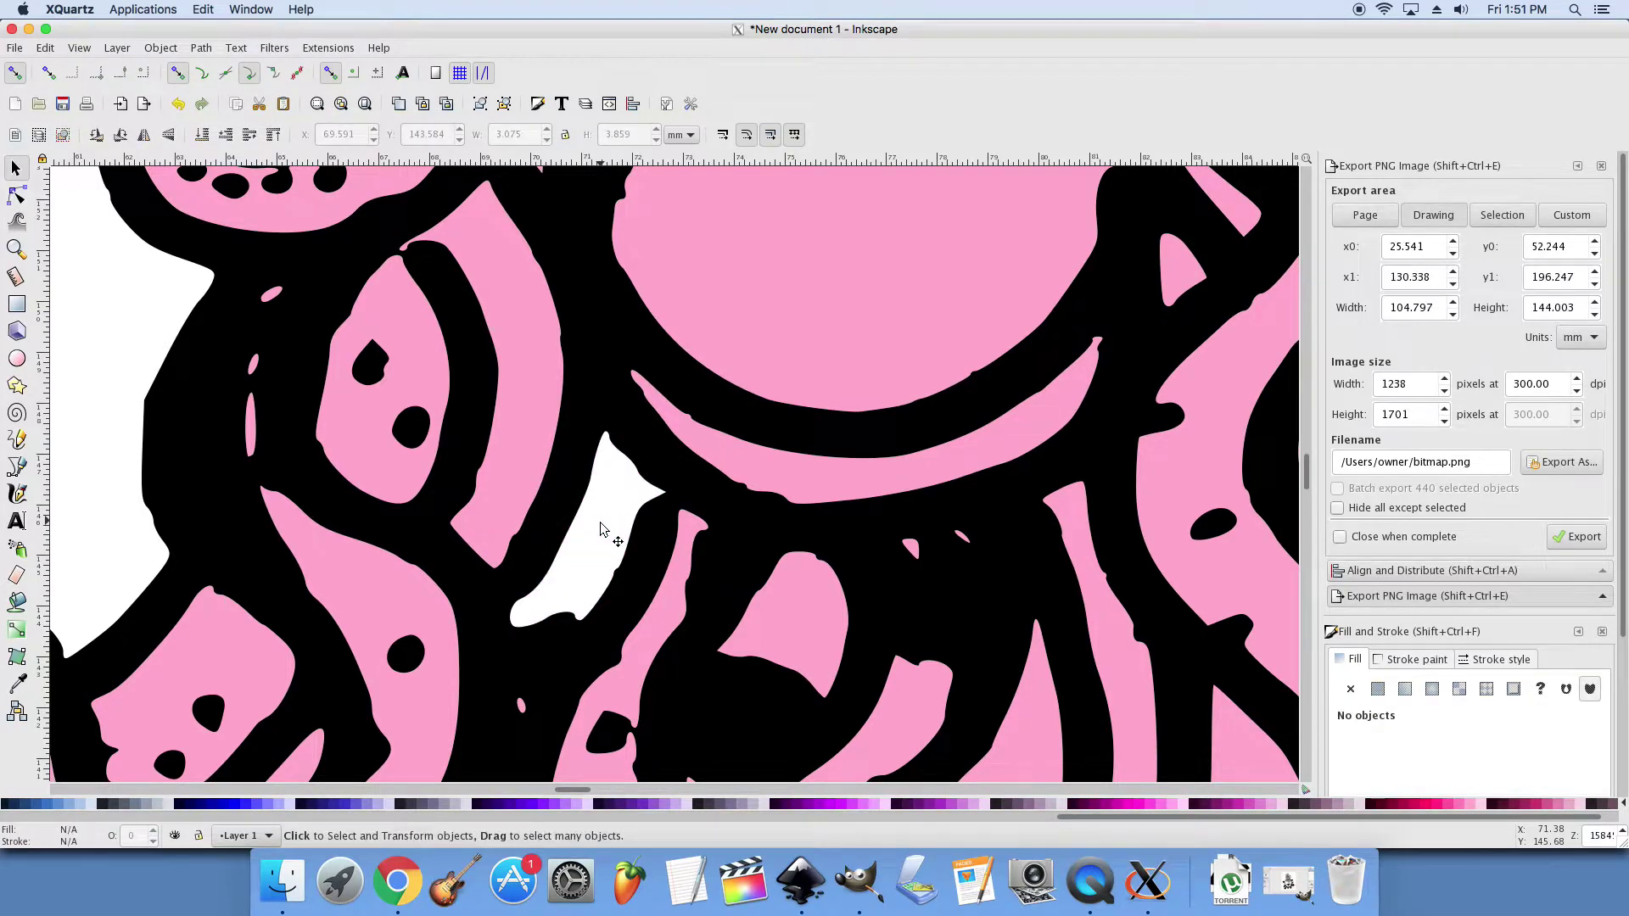
pyautogui.click(792, 601)
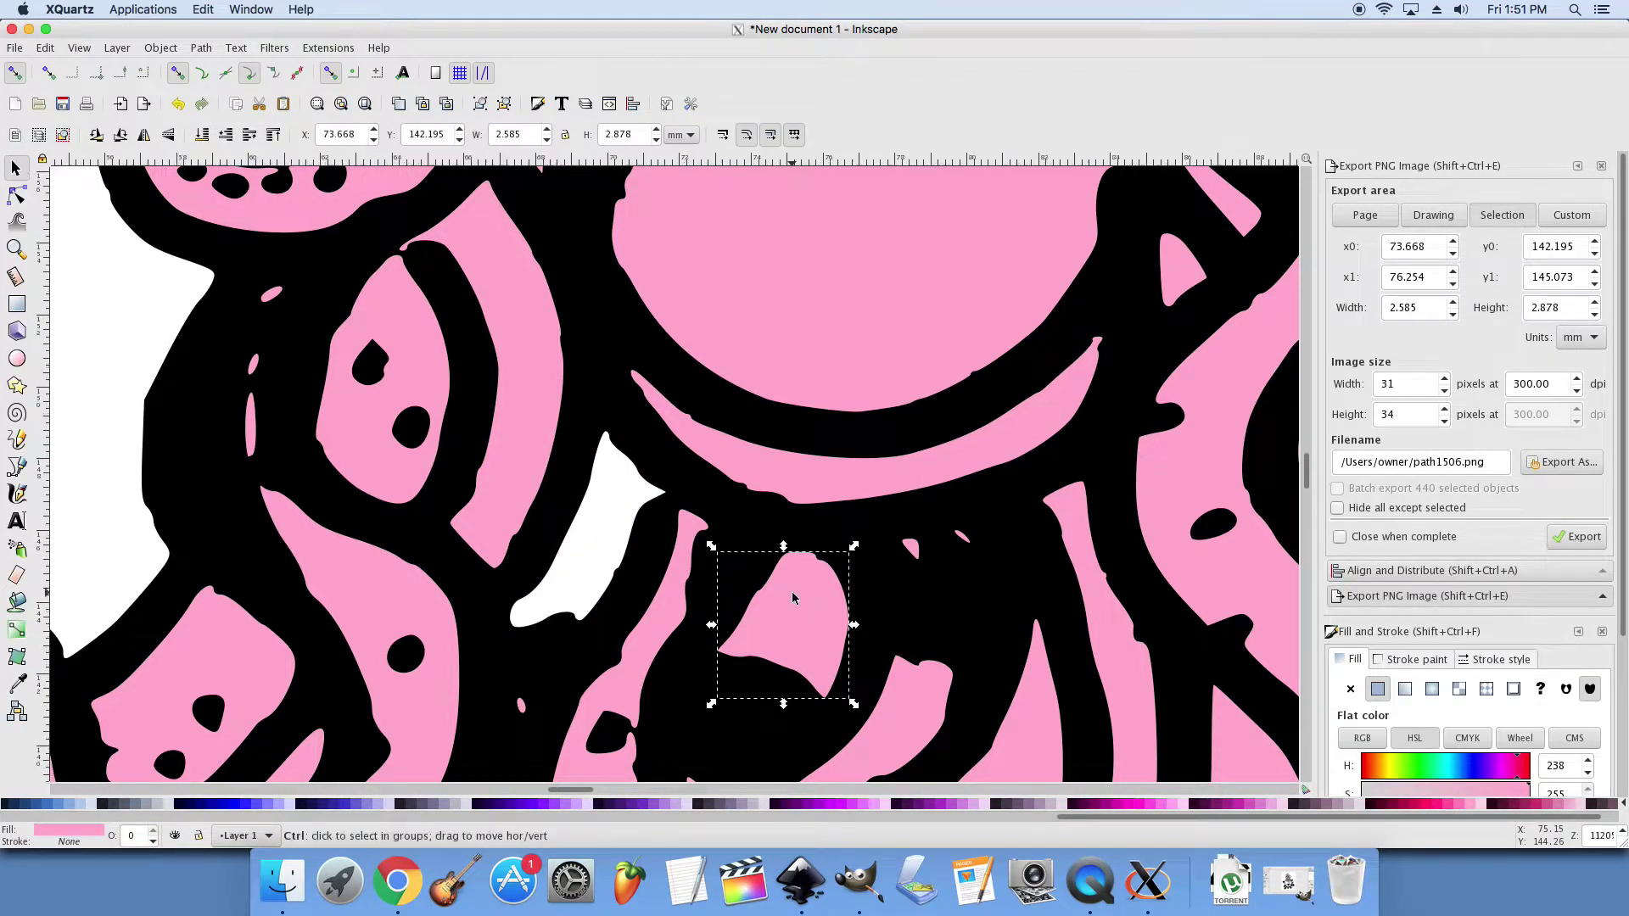
pyautogui.keyDown('ctrl'); pyautogui.scroll(-3, 792, 599); pyautogui.keyUp('ctrl')
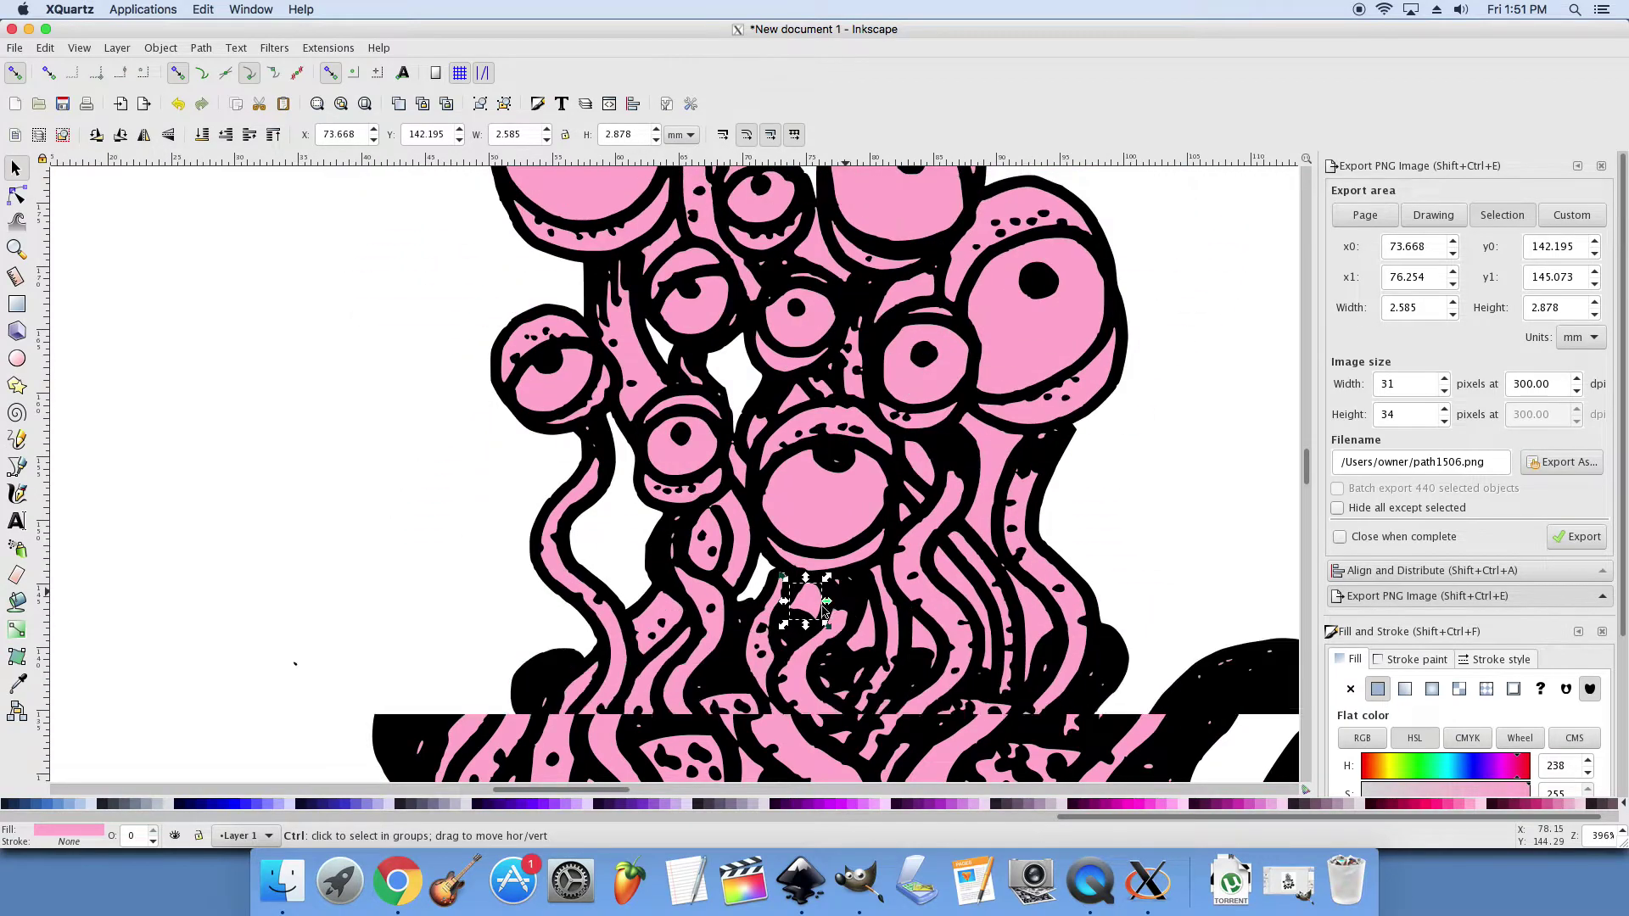
pyautogui.keyDown('ctrl'); pyautogui.scroll(-1, 798, 612); pyautogui.keyUp('ctrl')
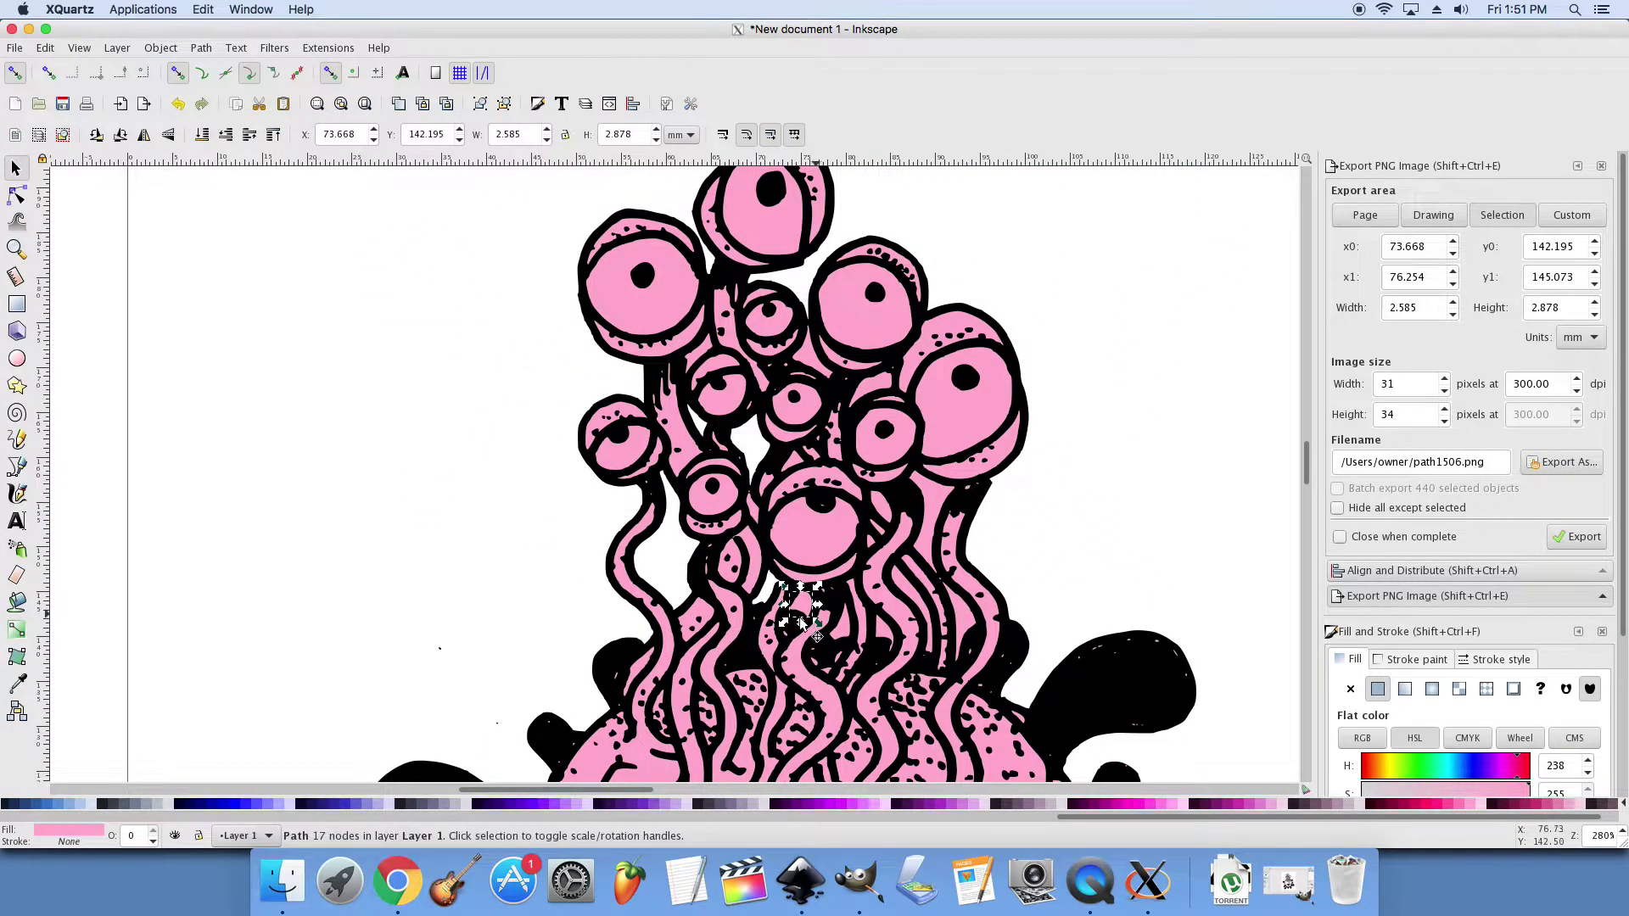
pyautogui.press('Escape')
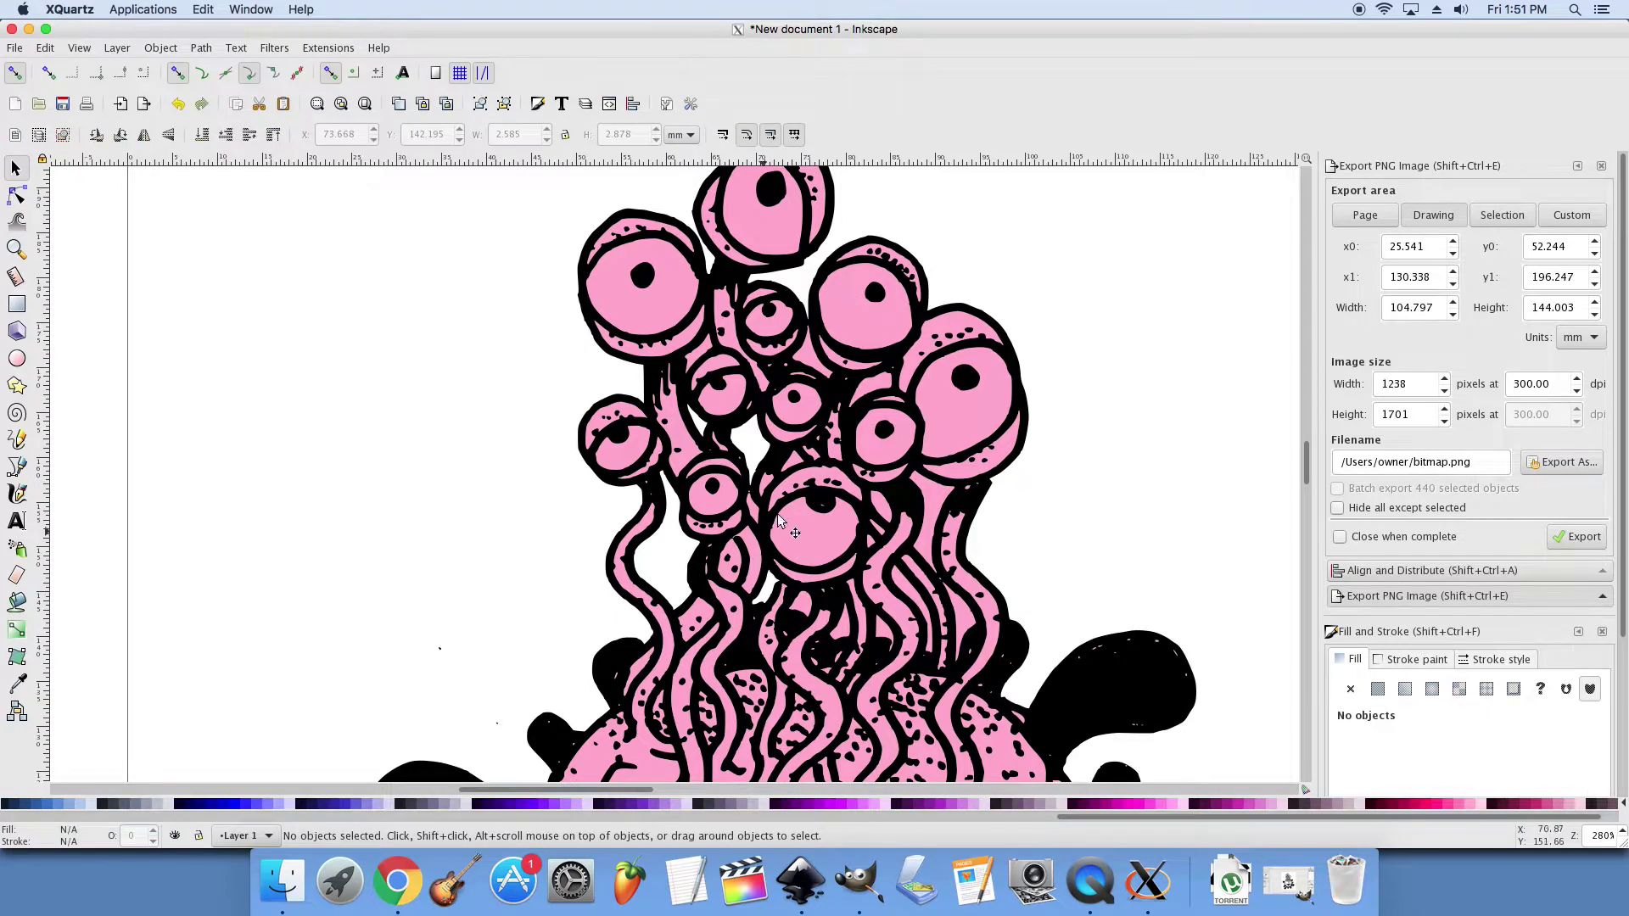
pyautogui.click(805, 356)
pyautogui.keyDown('ctrl'); pyautogui.scroll(4, 805, 361); pyautogui.keyUp('ctrl')
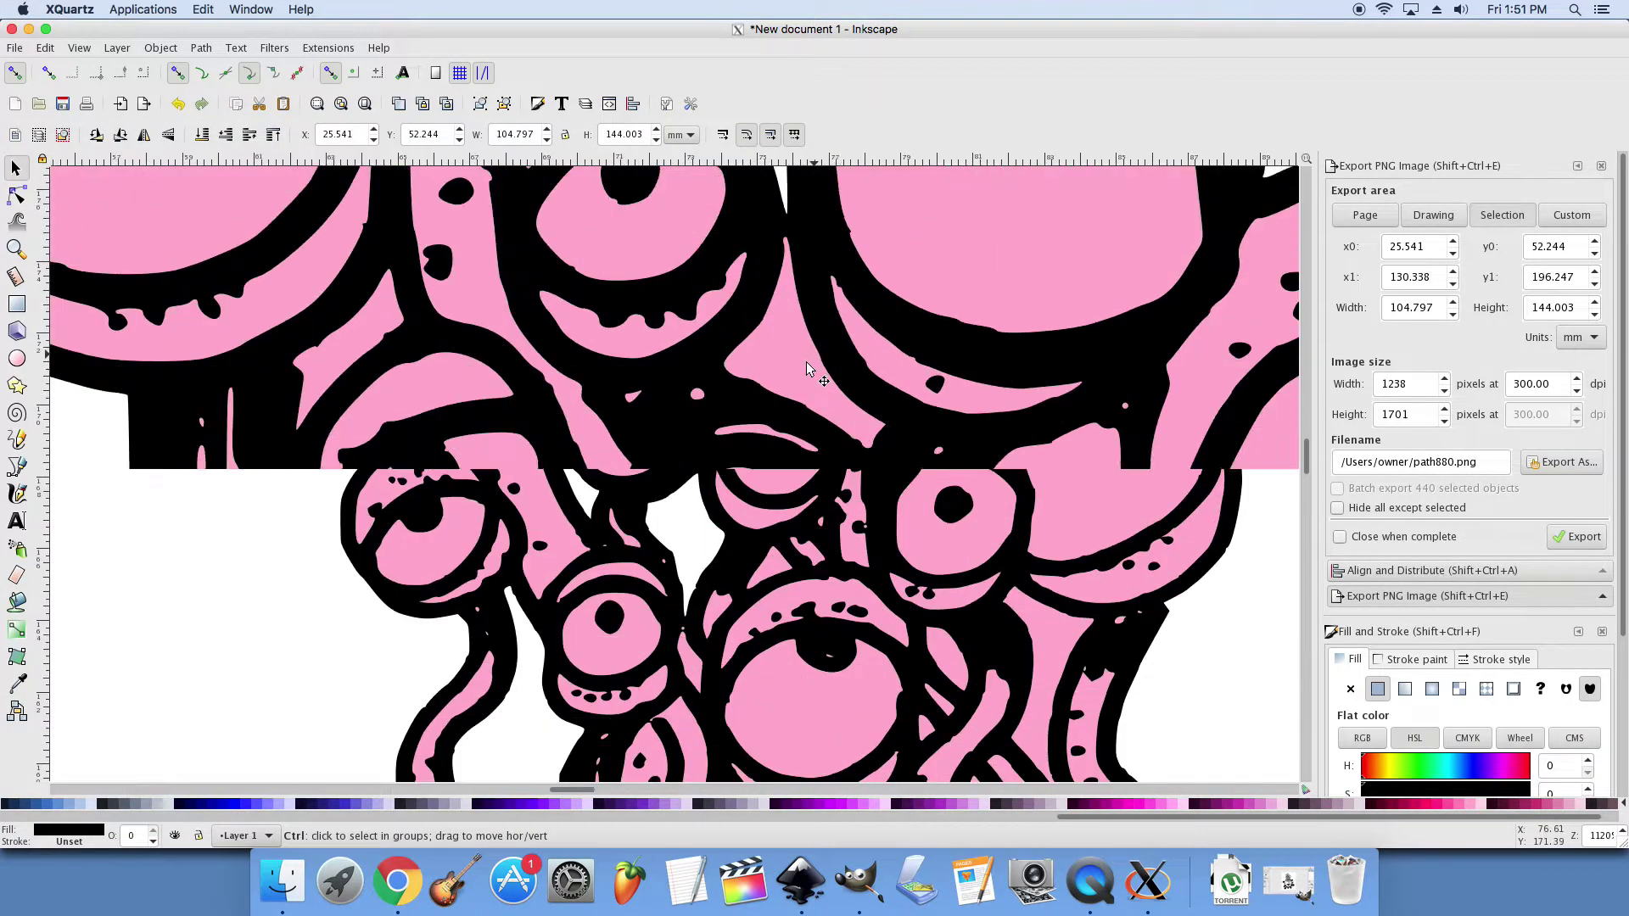
pyautogui.press('Delete')
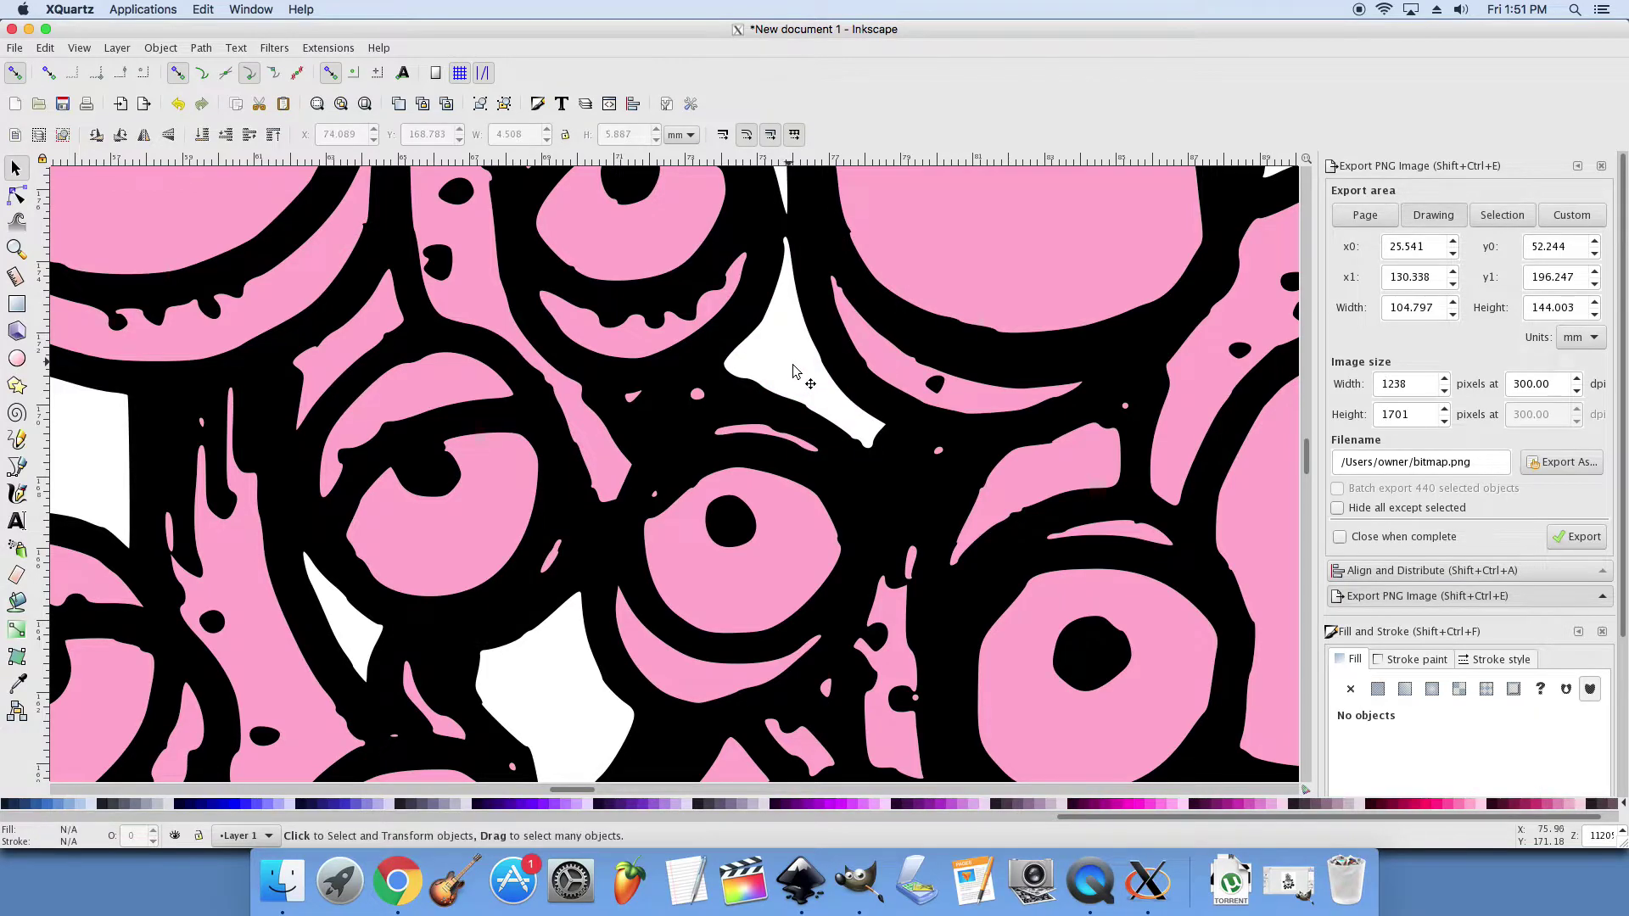
# Step: Remove the pink triangle and other pink patches between and beside the tentacles
pyautogui.scroll(-3, 955, 410)
pyautogui.scroll(-10, 954, 410)
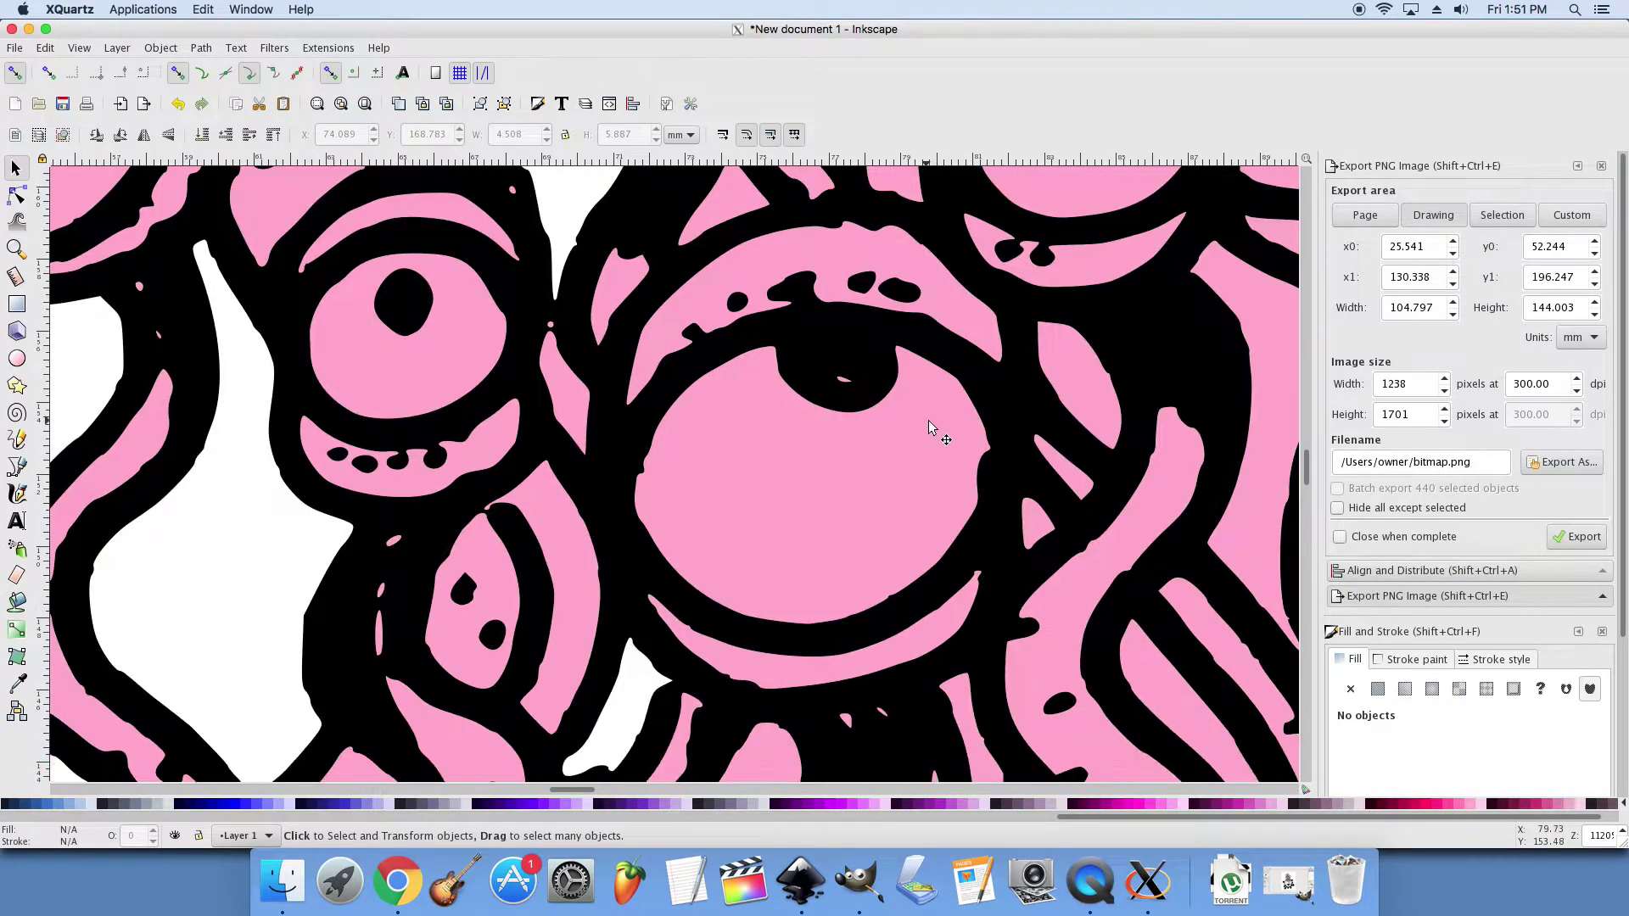
pyautogui.keyDown('ctrl'); pyautogui.scroll(-3, 950, 411); pyautogui.keyUp('ctrl')
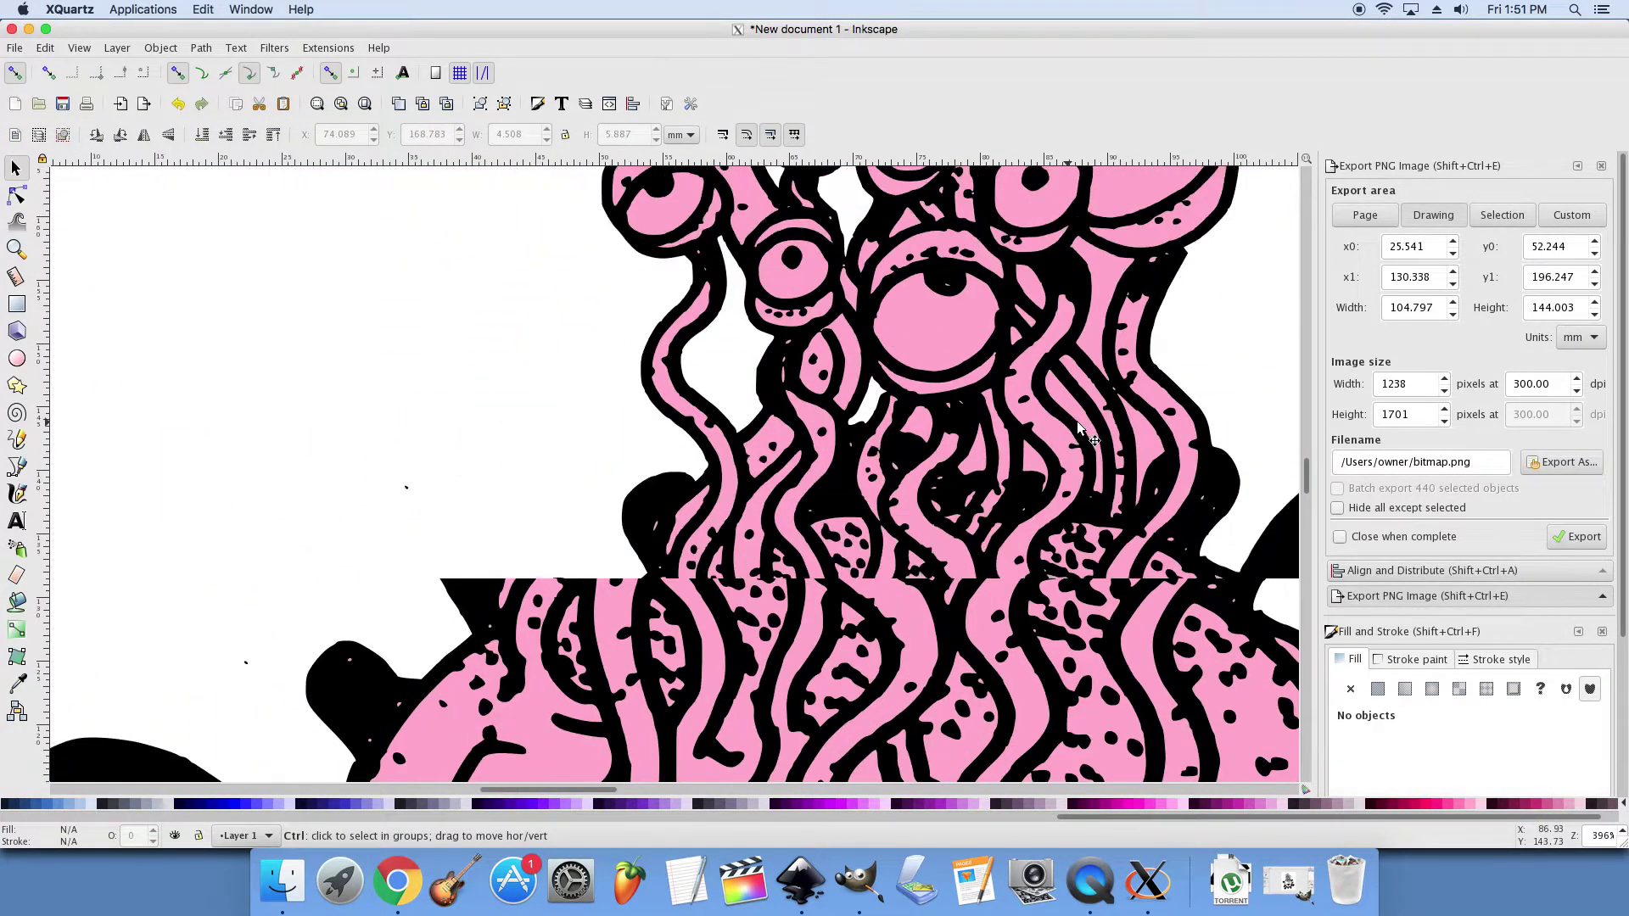
pyautogui.keyDown('ctrl'); pyautogui.scroll(4, 1192, 502); pyautogui.keyUp('ctrl')
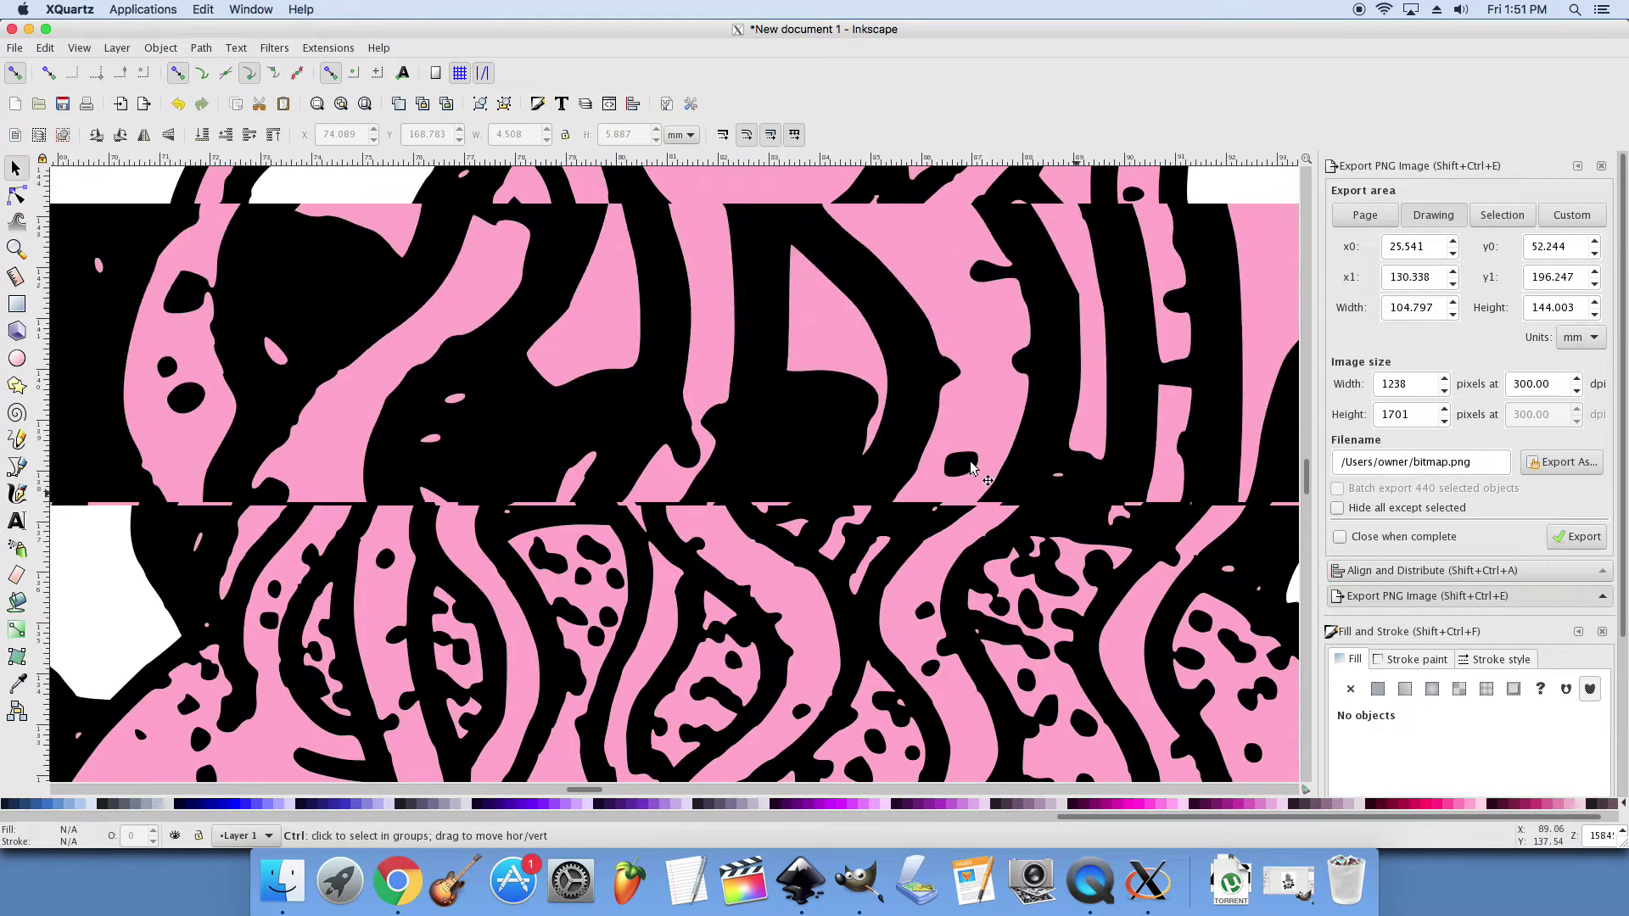
pyautogui.click(835, 330)
pyautogui.press('Delete')
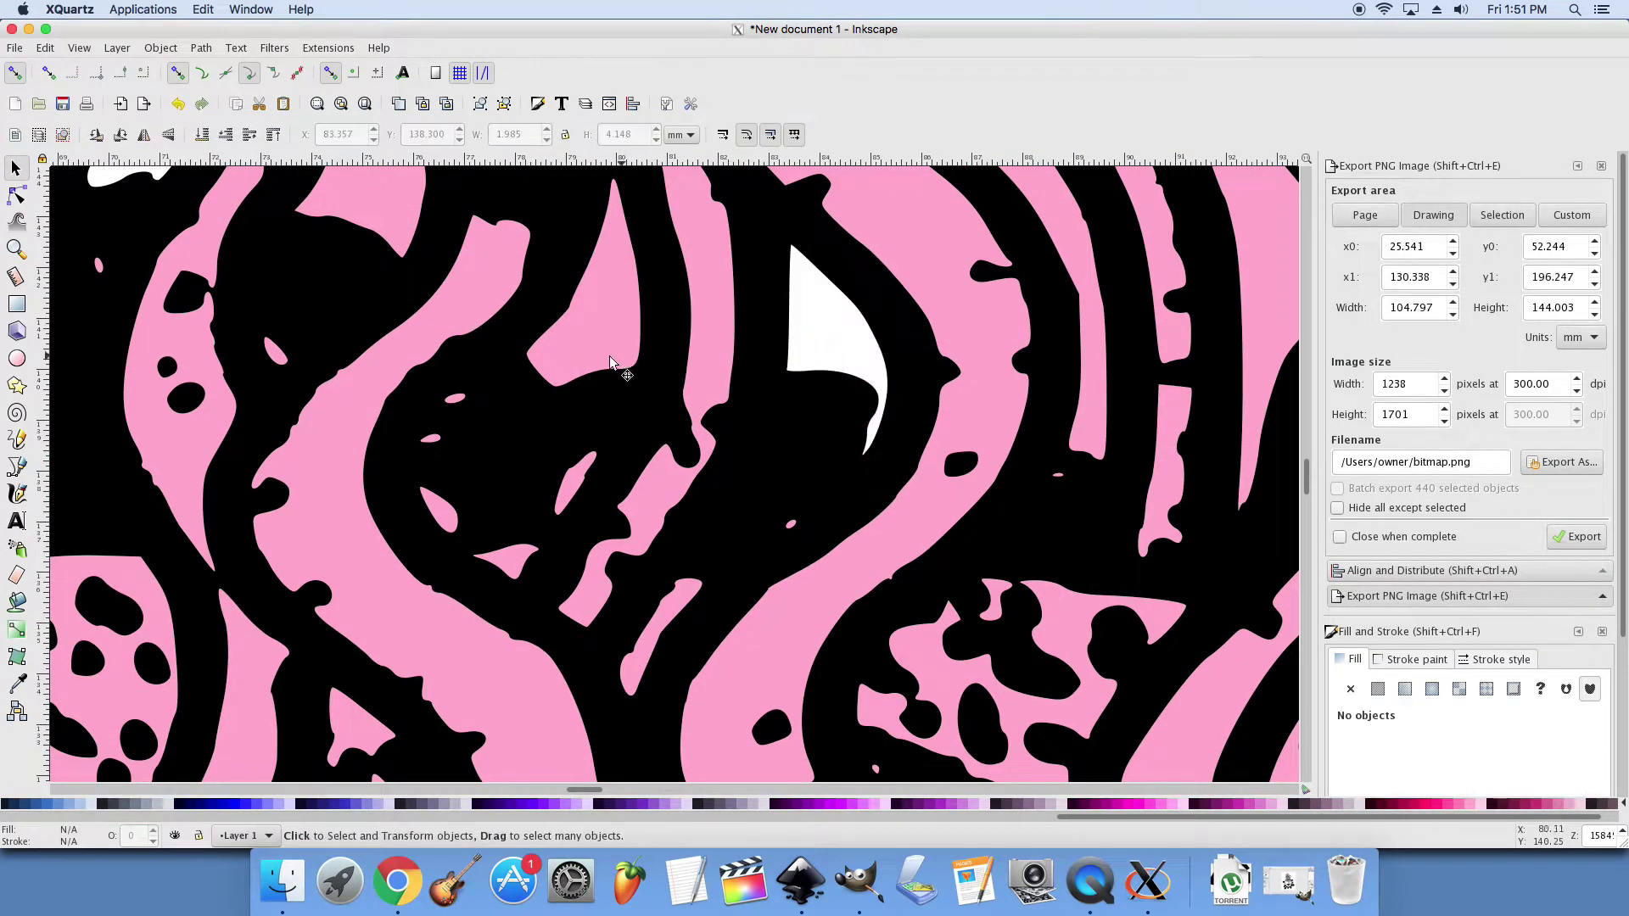
pyautogui.click(585, 346)
pyautogui.press('Delete')
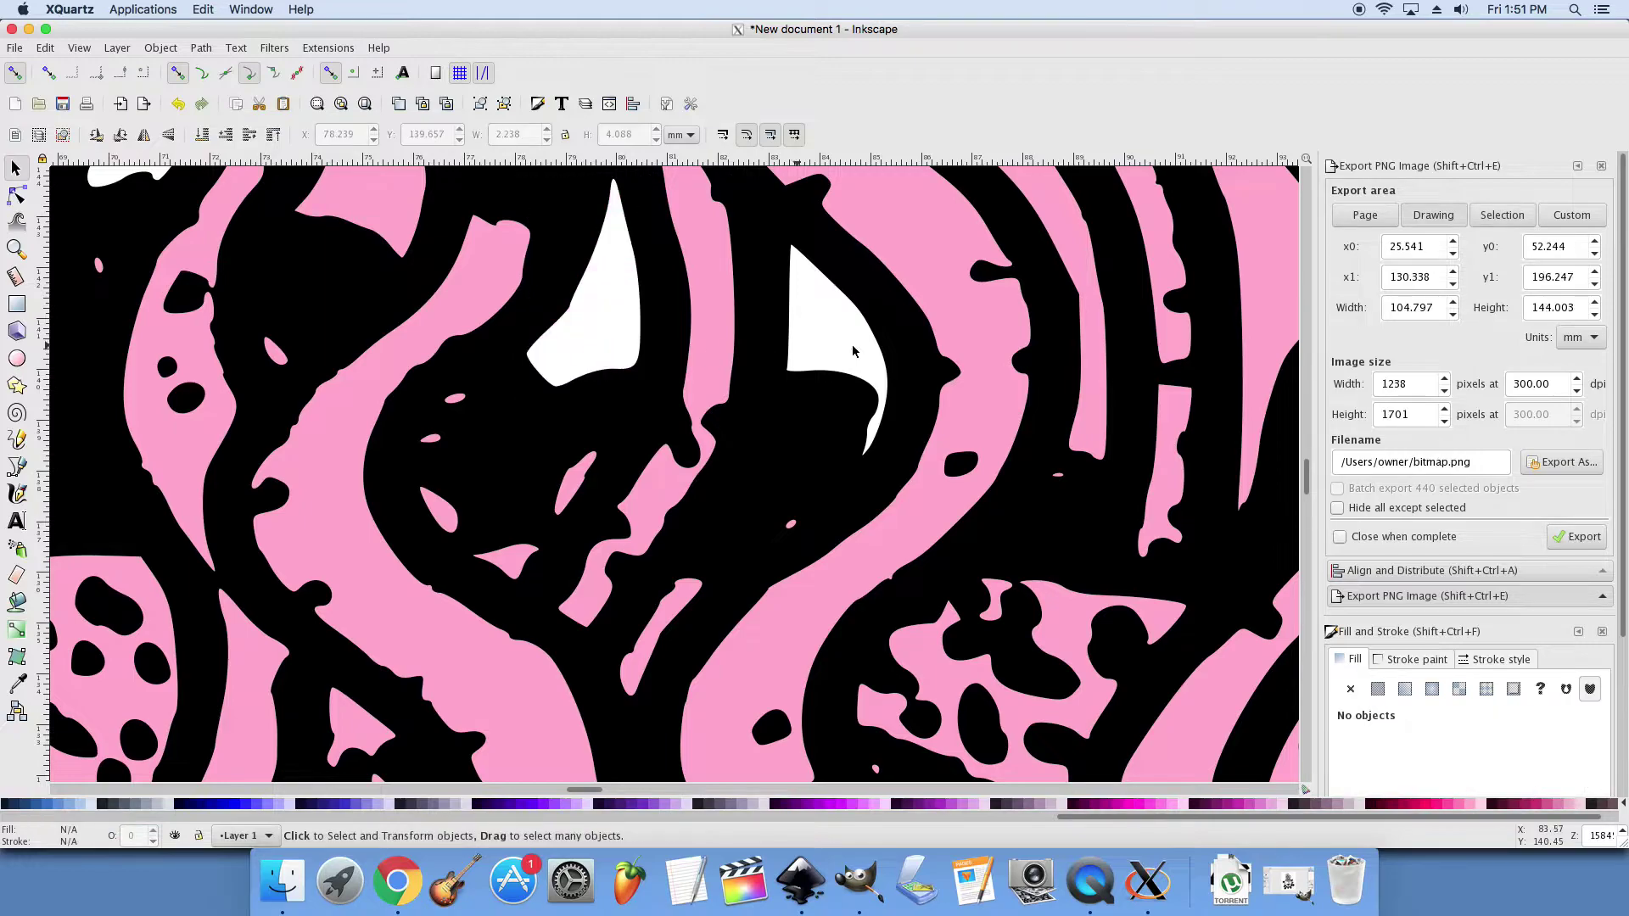
pyautogui.keyDown('ctrl'); pyautogui.scroll(-1, 937, 355); pyautogui.keyUp('ctrl')
pyautogui.hscroll(2, 1018, 352)
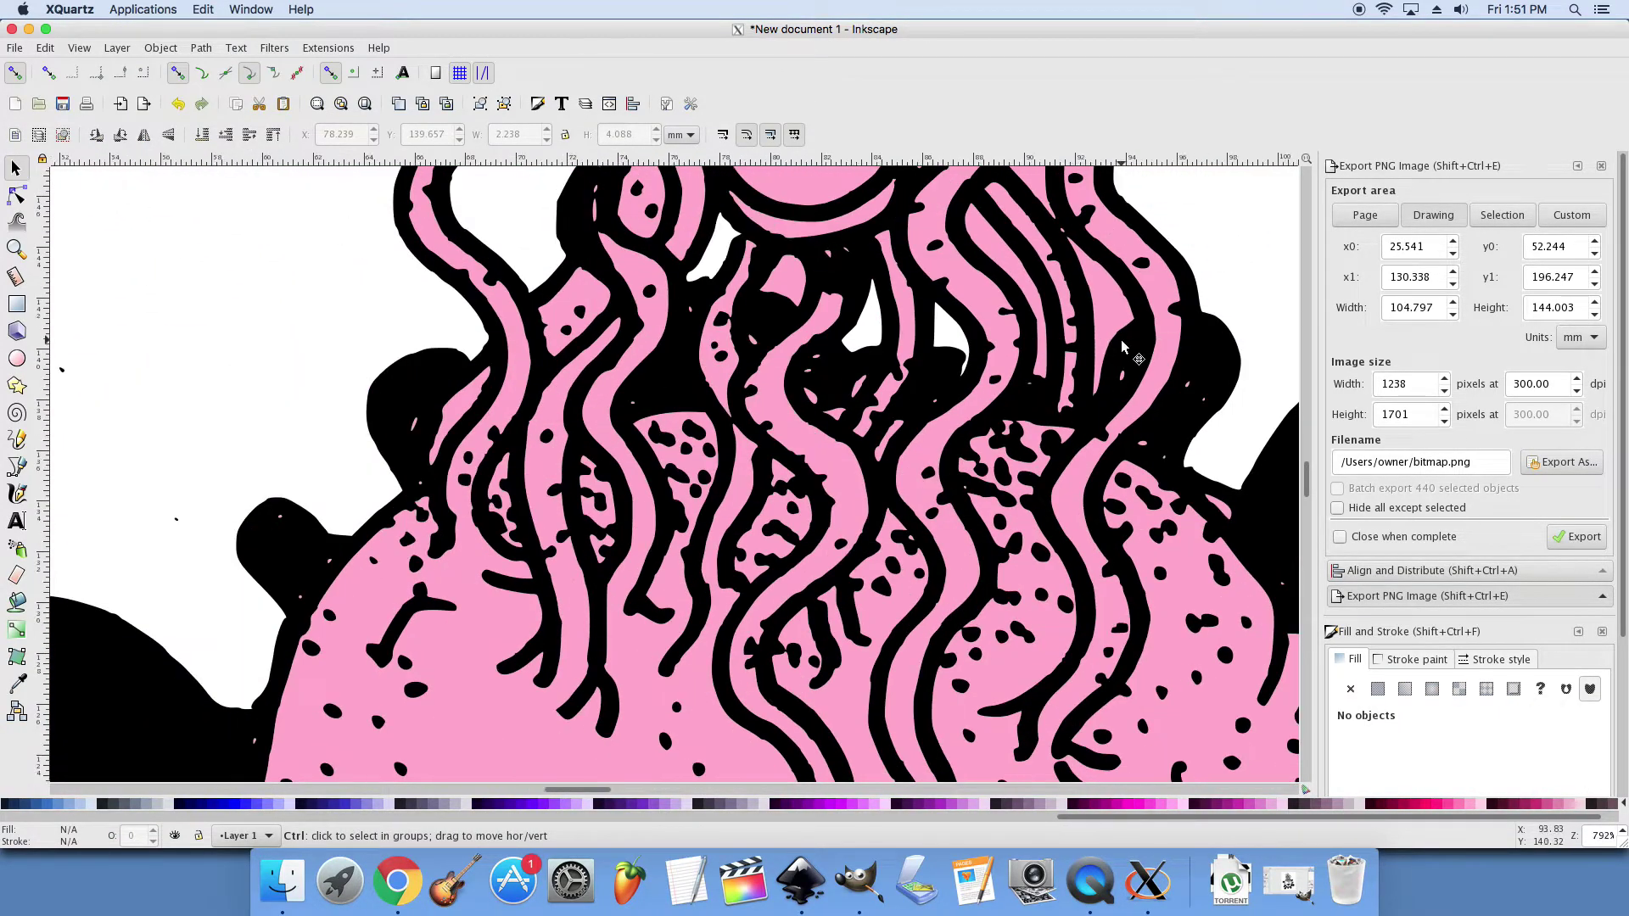
pyautogui.keyDown('ctrl'); pyautogui.scroll(1, 1067, 279); pyautogui.keyUp('ctrl')
pyautogui.click(1066, 273)
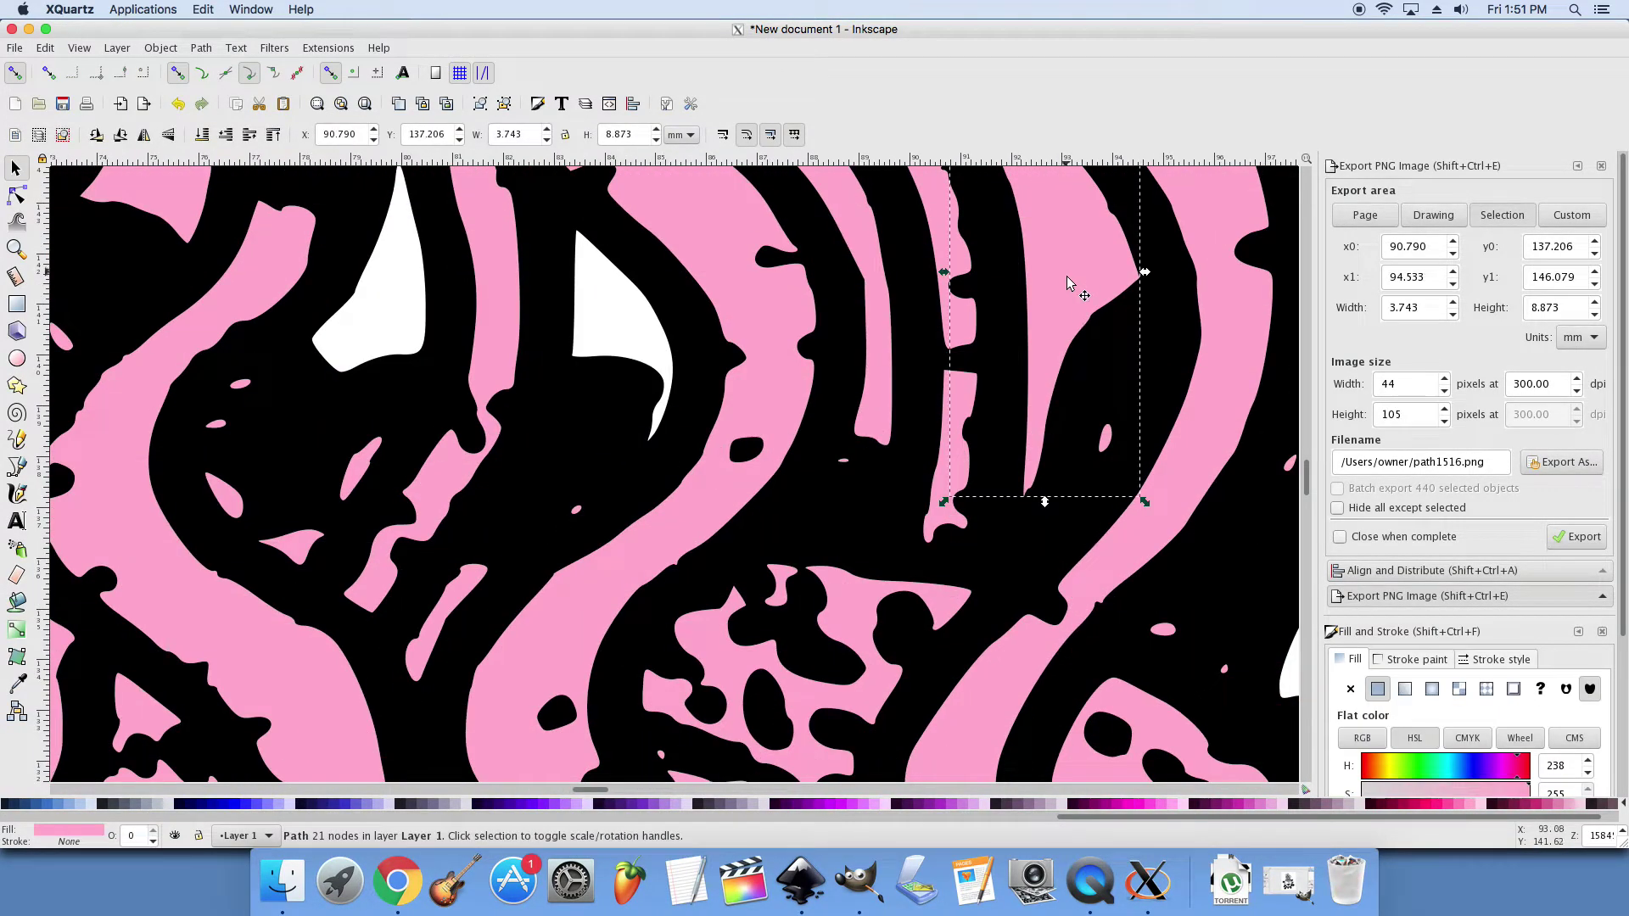
pyautogui.scroll(5, 1071, 289)
pyautogui.scroll(2, 1082, 299)
pyautogui.keyDown('ctrl'); pyautogui.scroll(-4, 1082, 298); pyautogui.keyUp('ctrl')
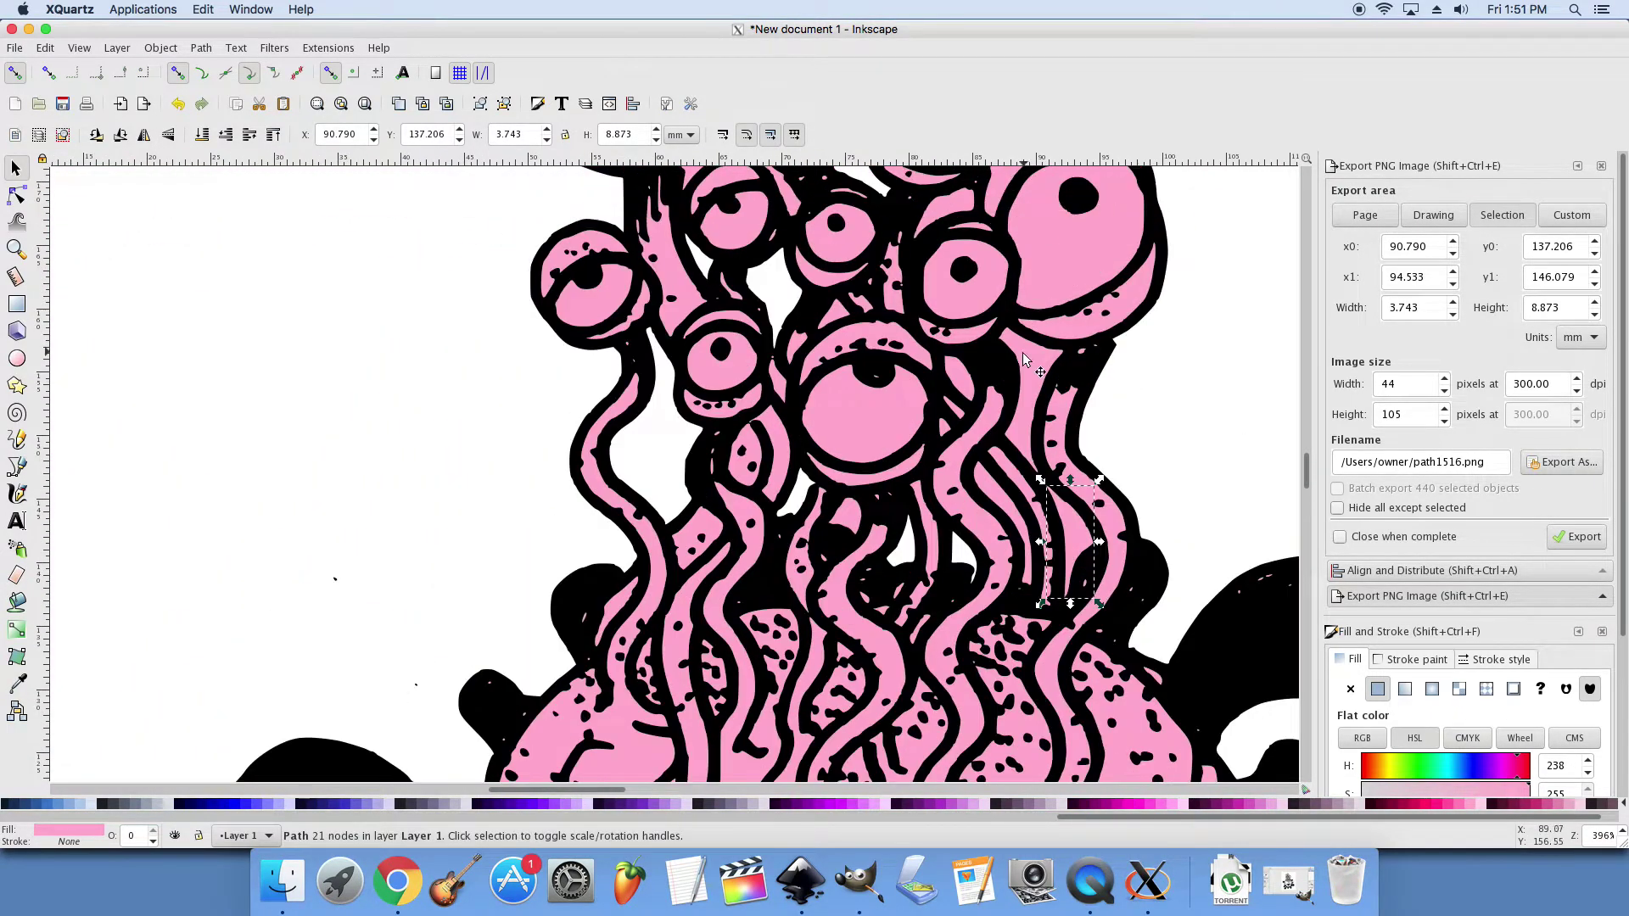
pyautogui.click(1033, 372)
pyautogui.keyDown('ctrl'); pyautogui.scroll(4, 1034, 371); pyautogui.keyUp('ctrl')
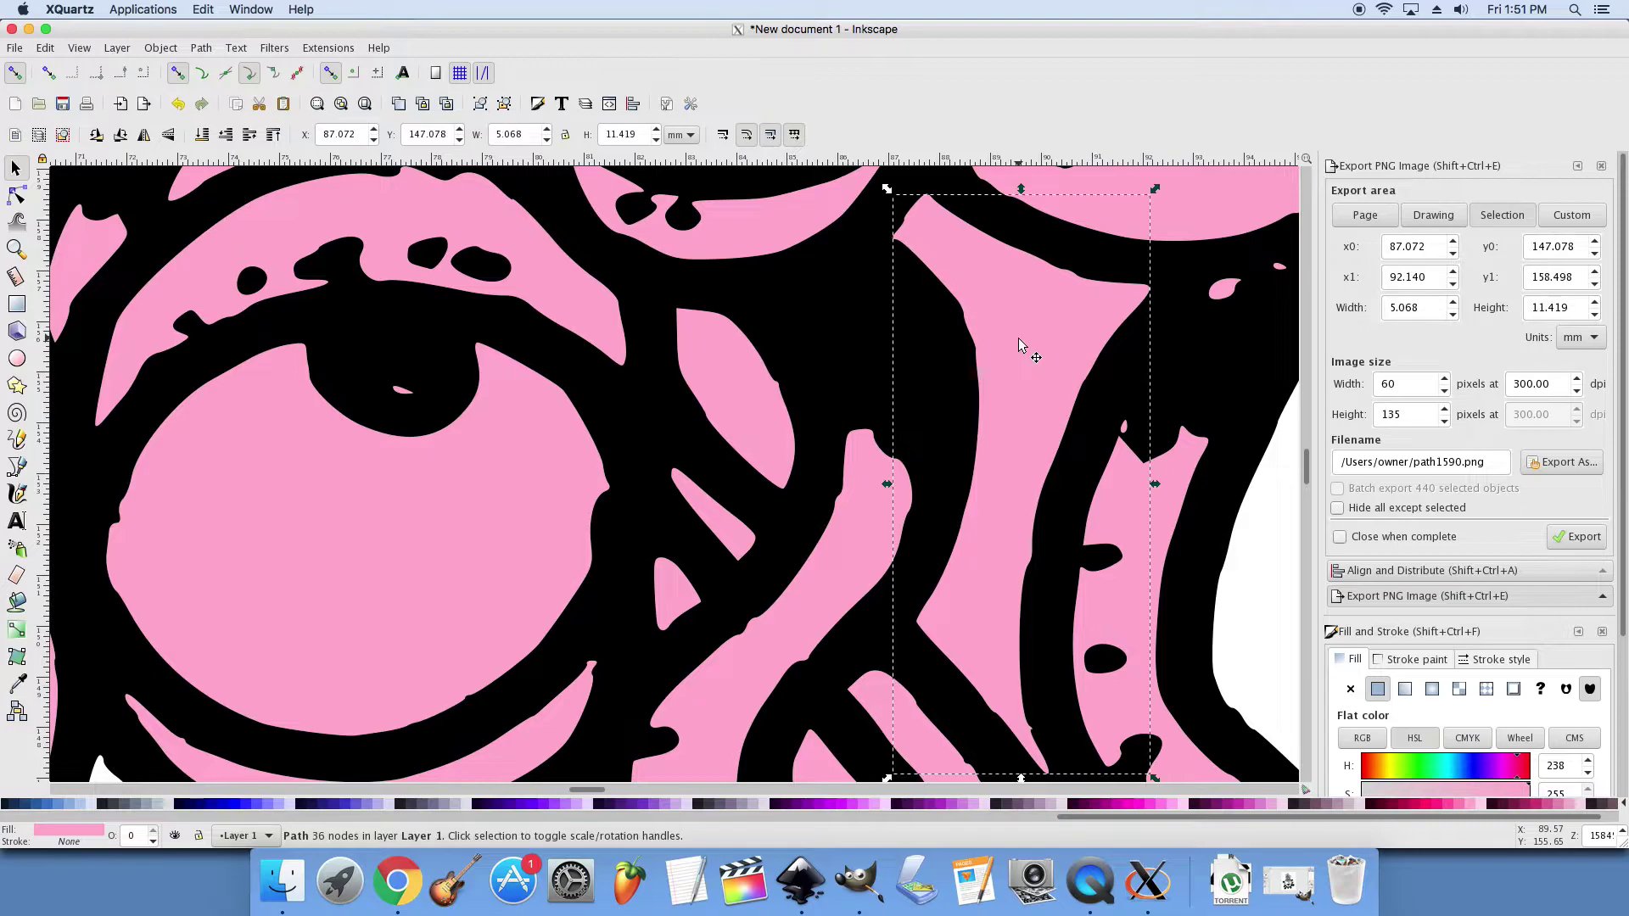
pyautogui.press('Delete')
# Step: Remove the remaining pink slivers and patches beside, below and between the eyes
pyautogui.click(745, 408)
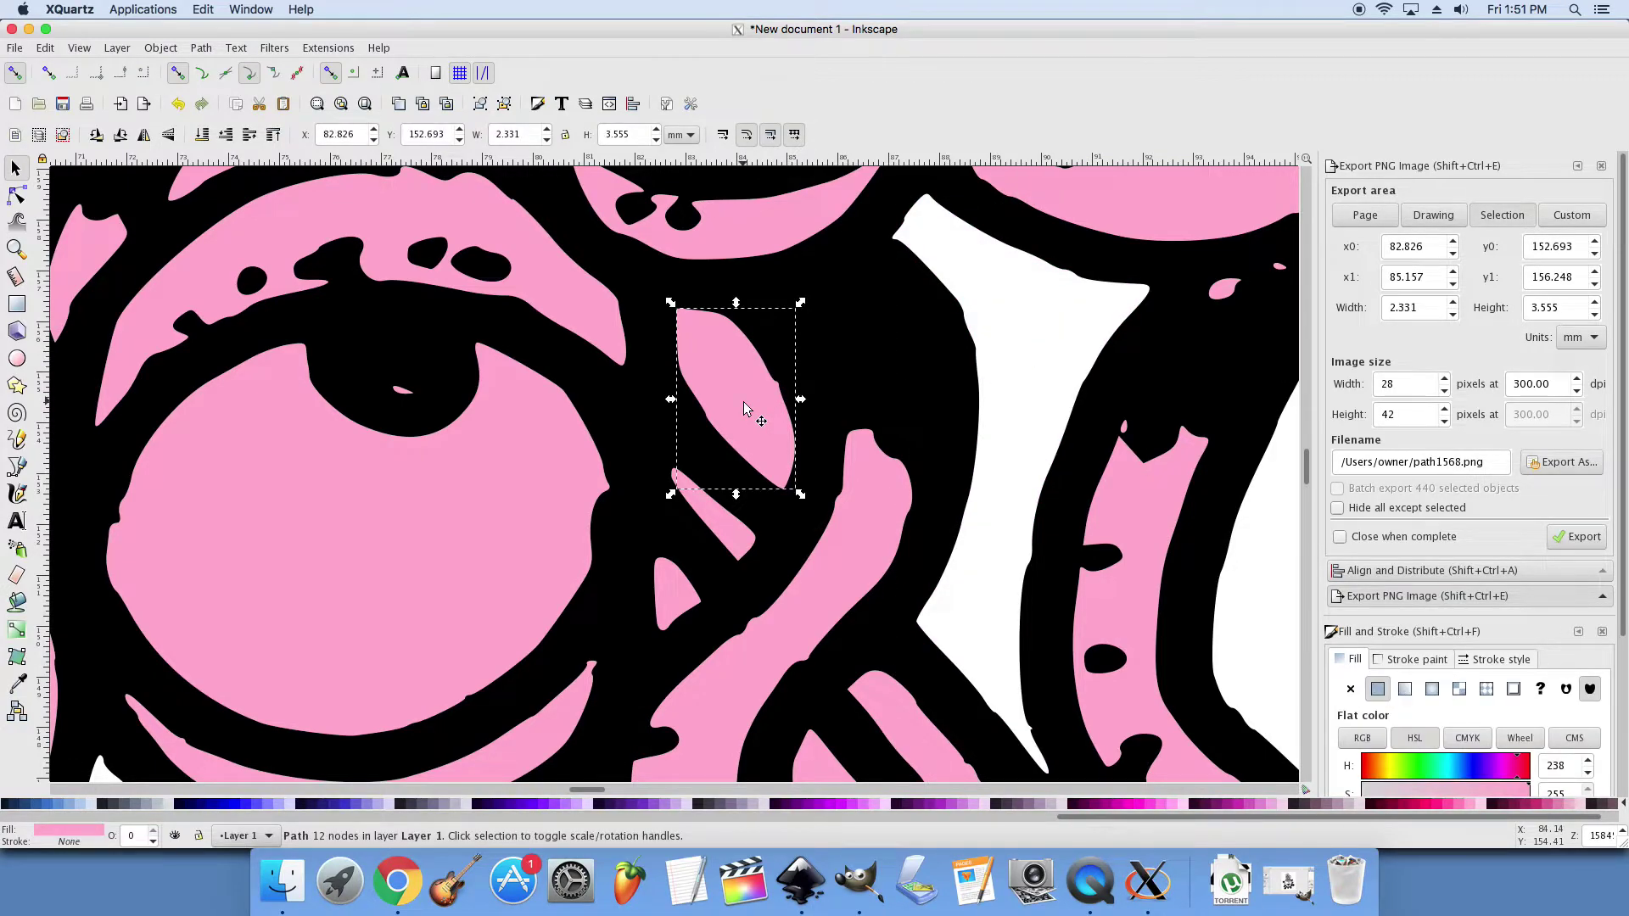
pyautogui.press('Delete')
pyautogui.scroll(10, 746, 406)
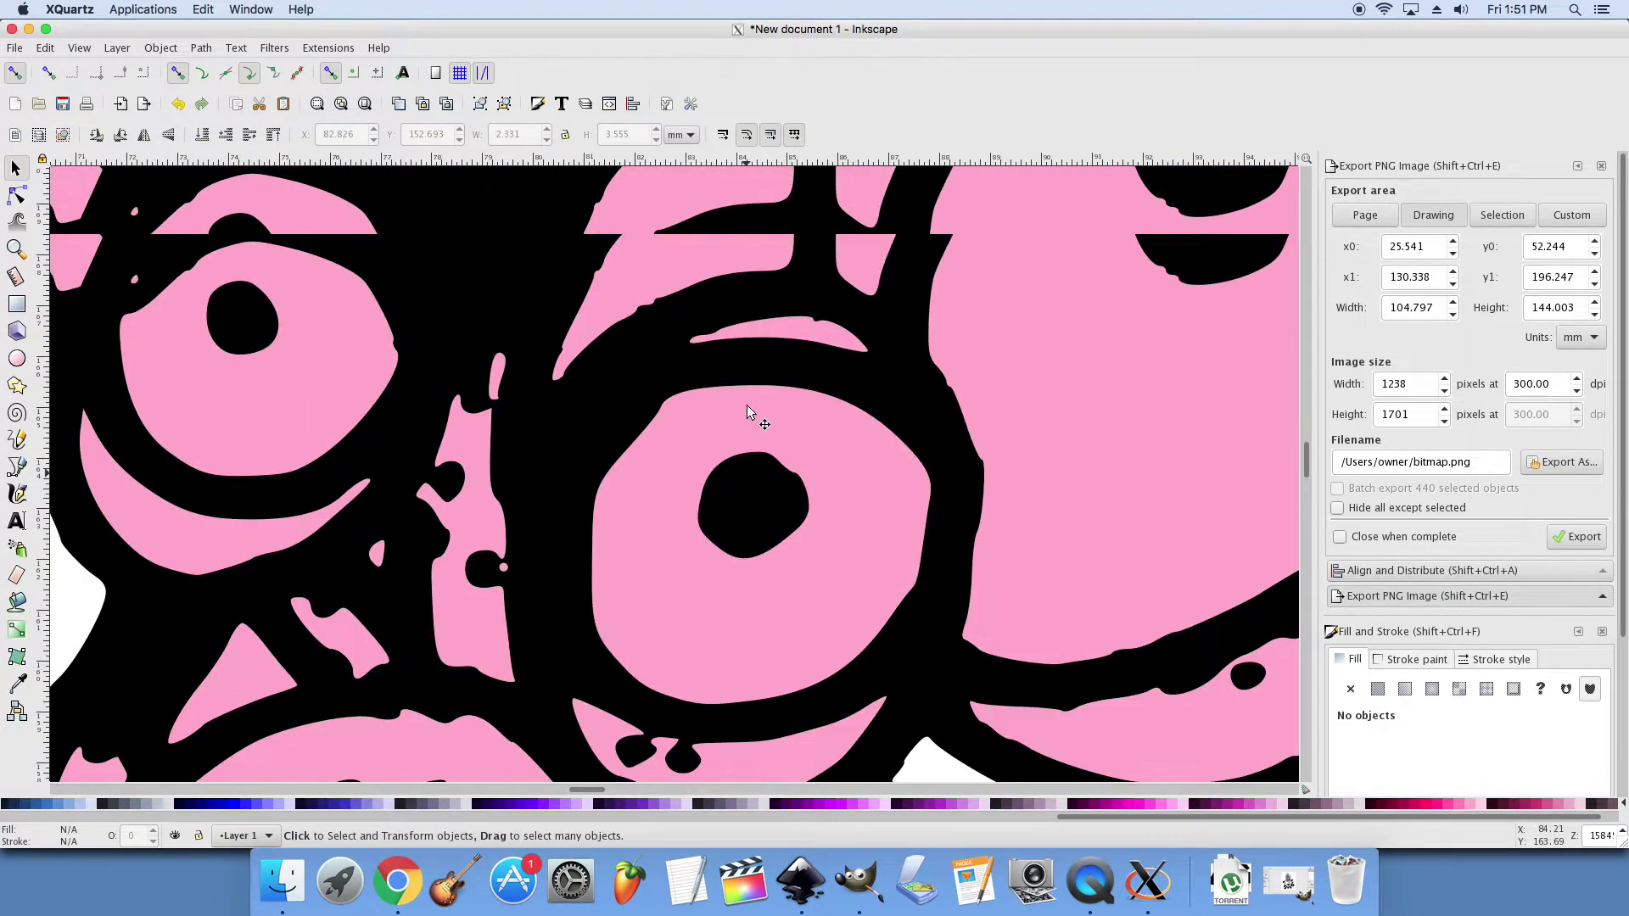
pyautogui.scroll(8, 746, 411)
pyautogui.keyDown('ctrl'); pyautogui.scroll(-5, 746, 409); pyautogui.keyUp('ctrl')
pyautogui.keyDown('ctrl'); pyautogui.scroll(6, 745, 424); pyautogui.keyUp('ctrl')
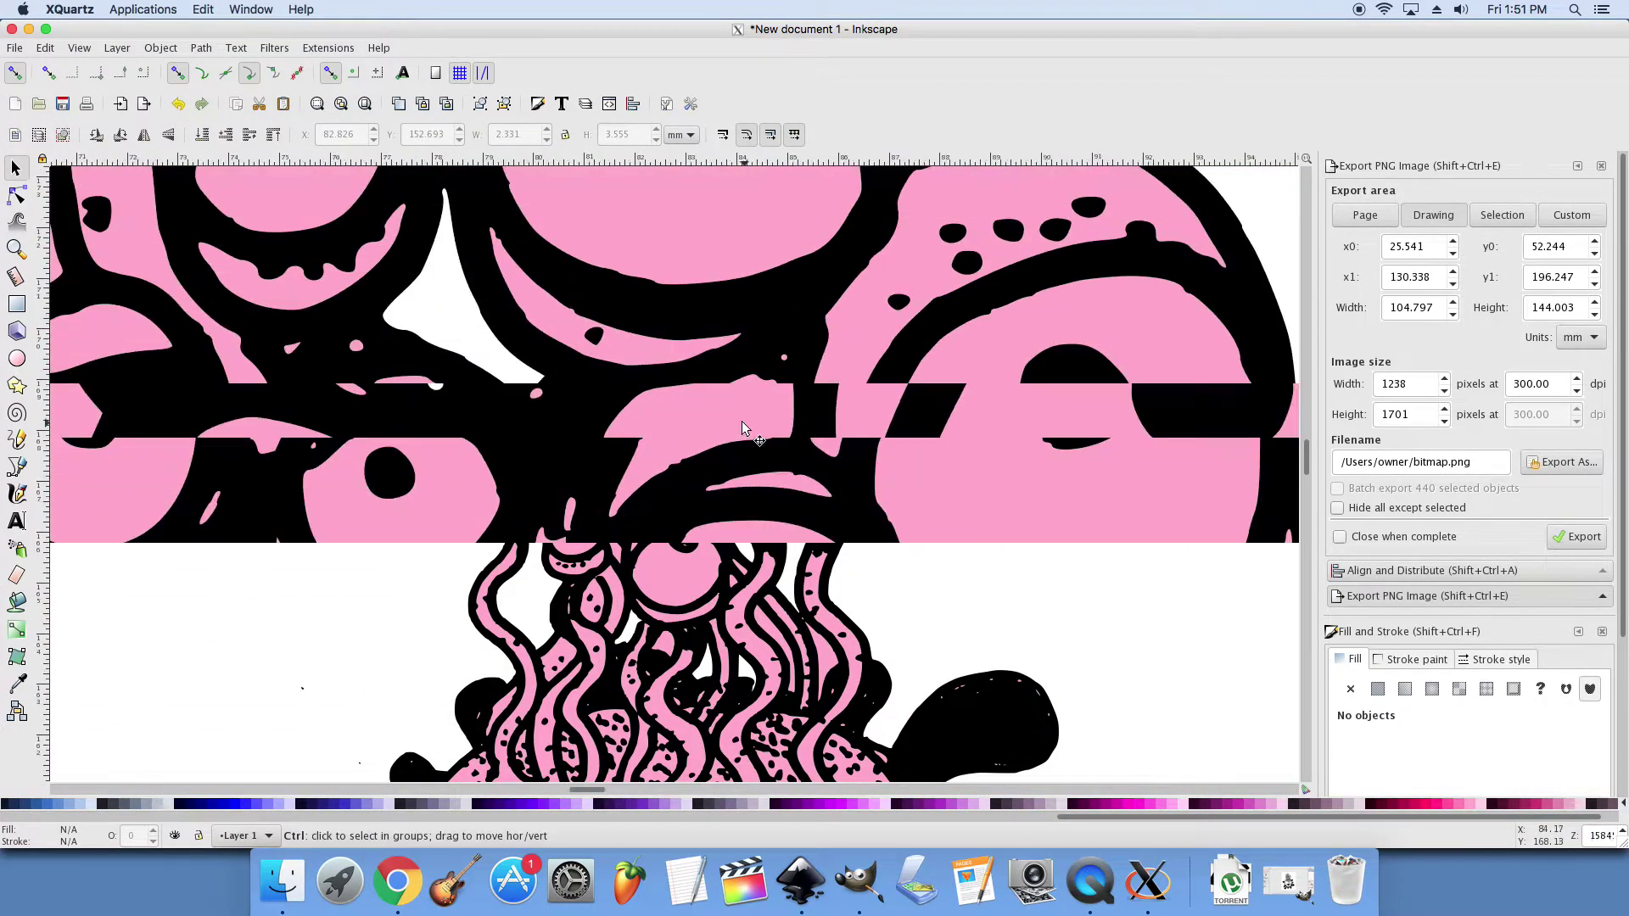
pyautogui.click(718, 416)
pyautogui.press('Delete')
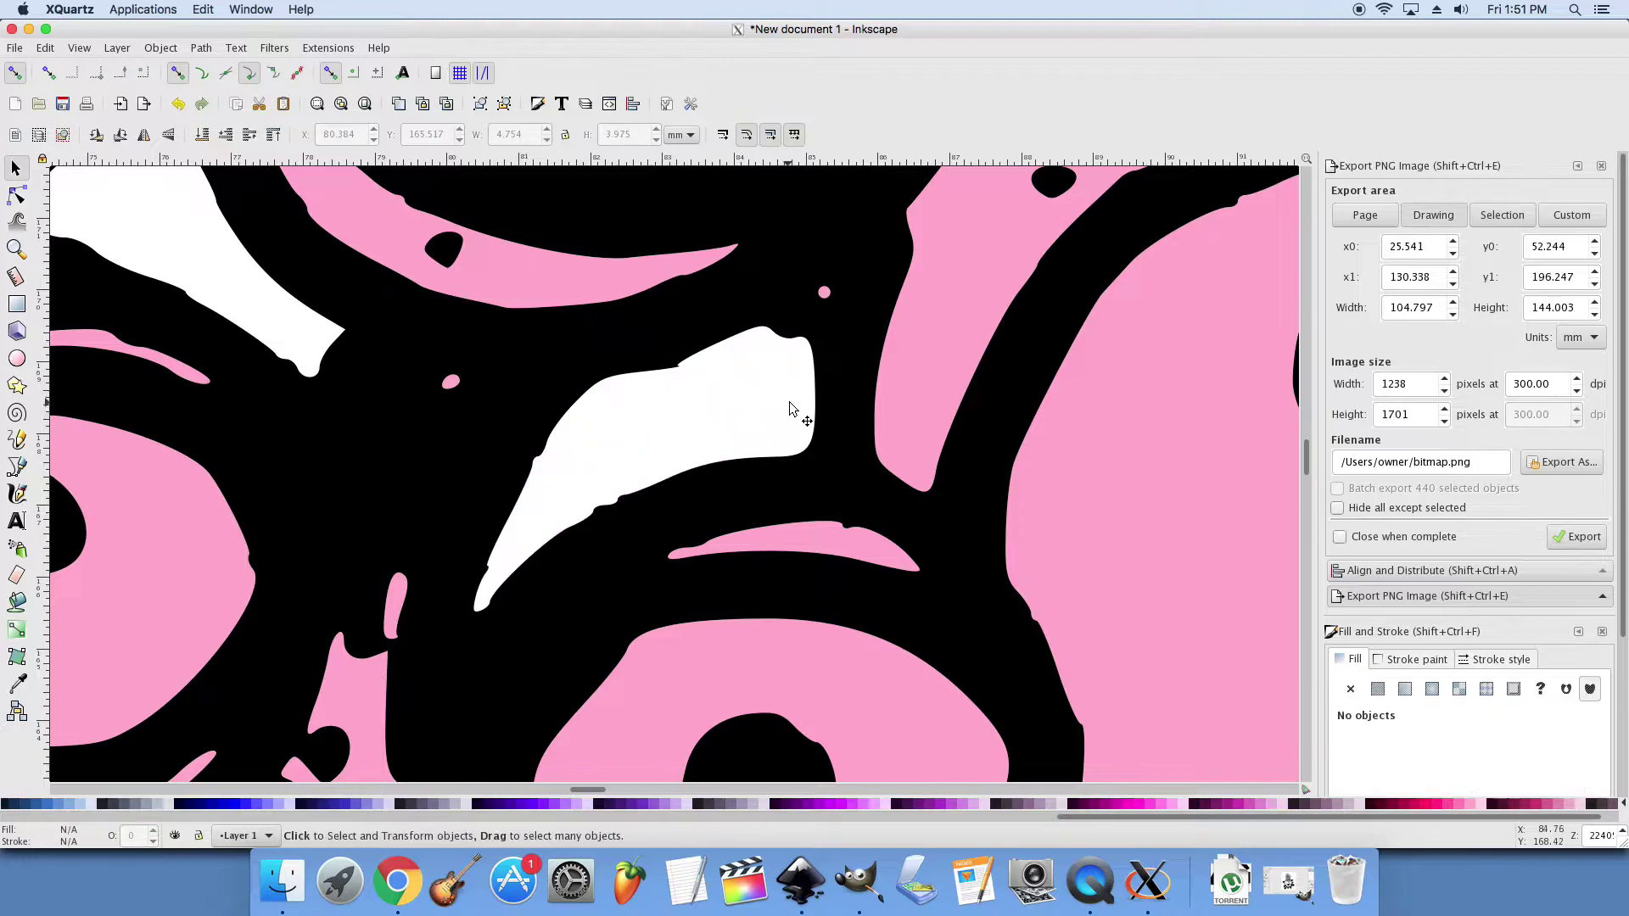
pyautogui.keyDown('ctrl'); pyautogui.scroll(-4, 790, 403); pyautogui.keyUp('ctrl')
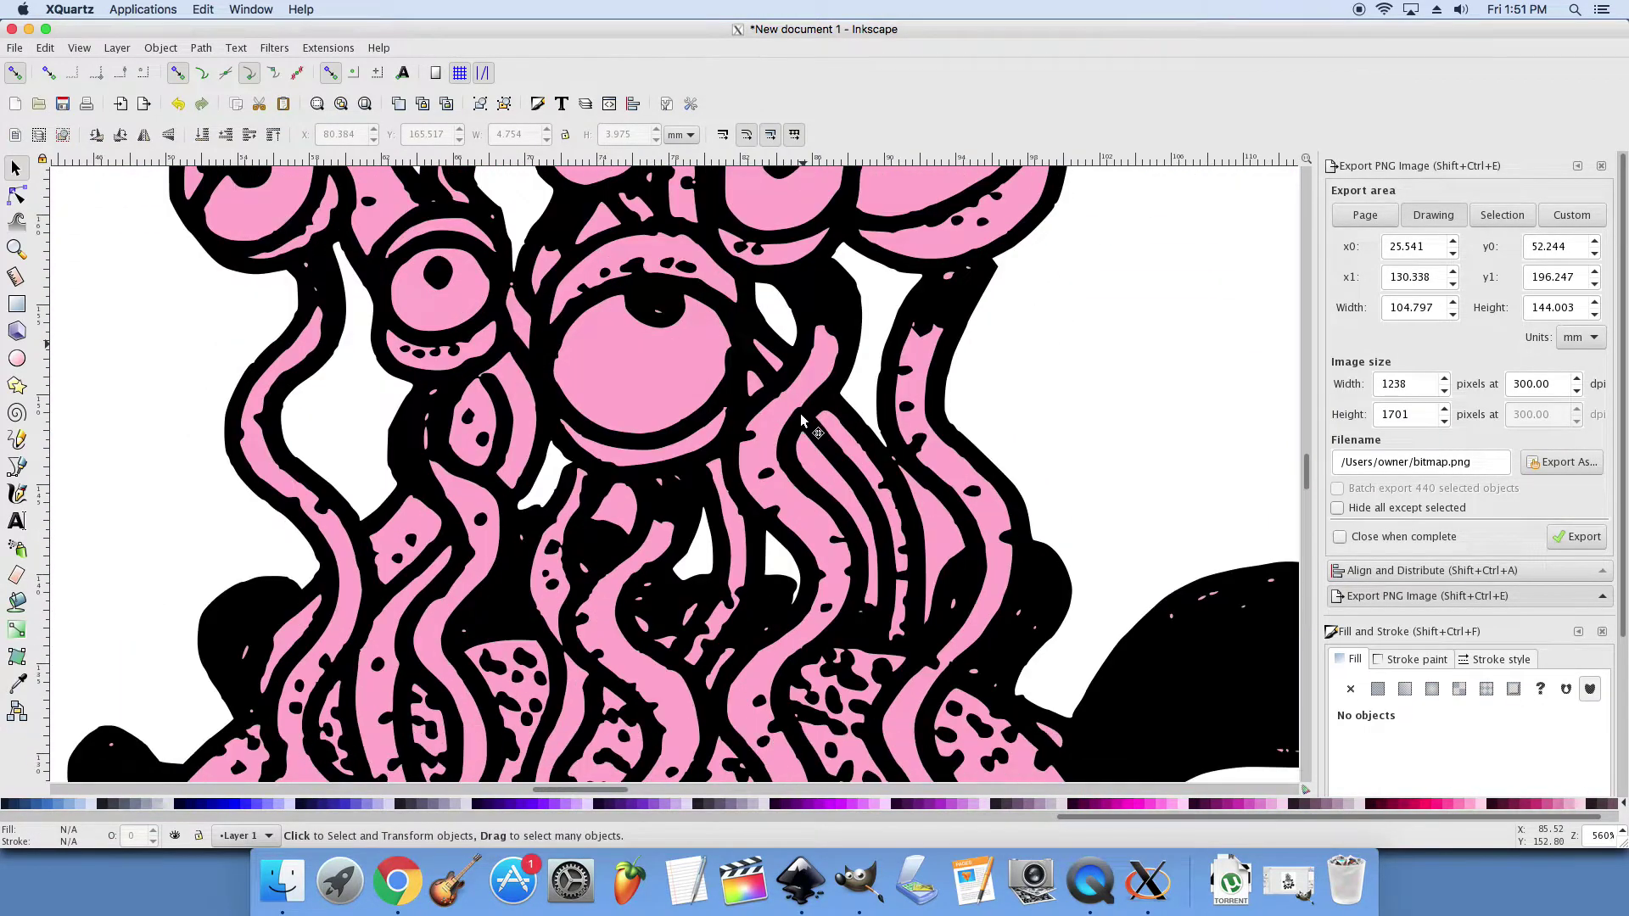
pyautogui.keyDown('ctrl'); pyautogui.scroll(4, 613, 516); pyautogui.keyUp('ctrl')
pyautogui.click(609, 481)
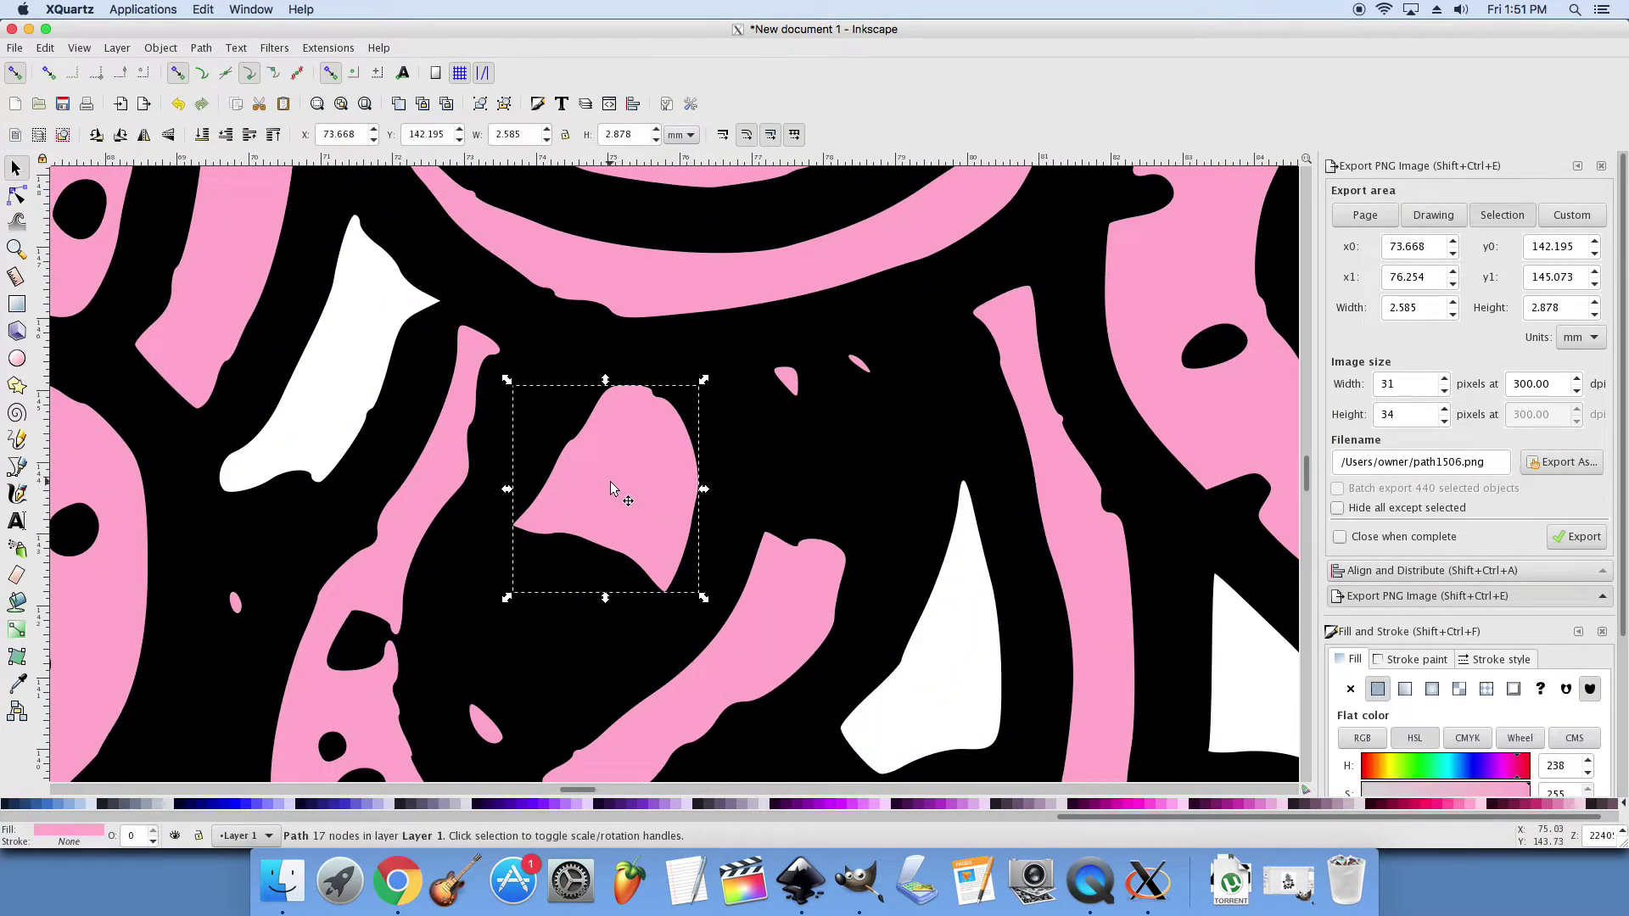
pyautogui.press('Delete')
pyautogui.keyDown('ctrl'); pyautogui.scroll(-3, 758, 454); pyautogui.keyUp('ctrl')
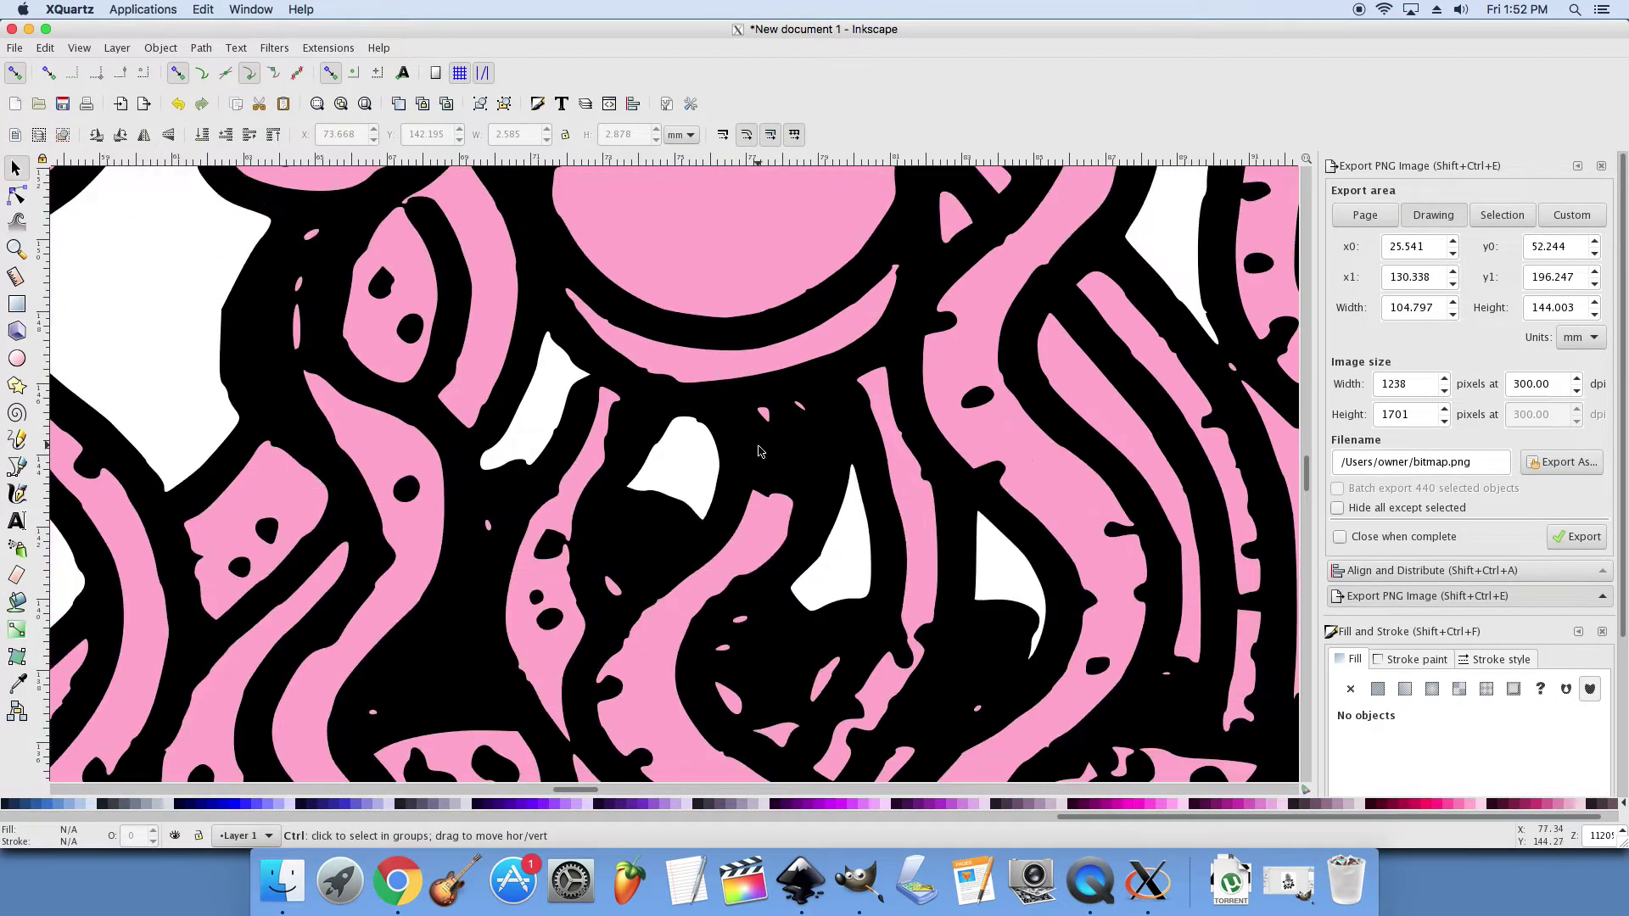
pyautogui.keyDown('ctrl'); pyautogui.scroll(-2, 759, 452); pyautogui.keyUp('ctrl')
pyautogui.scroll(-2, 806, 437)
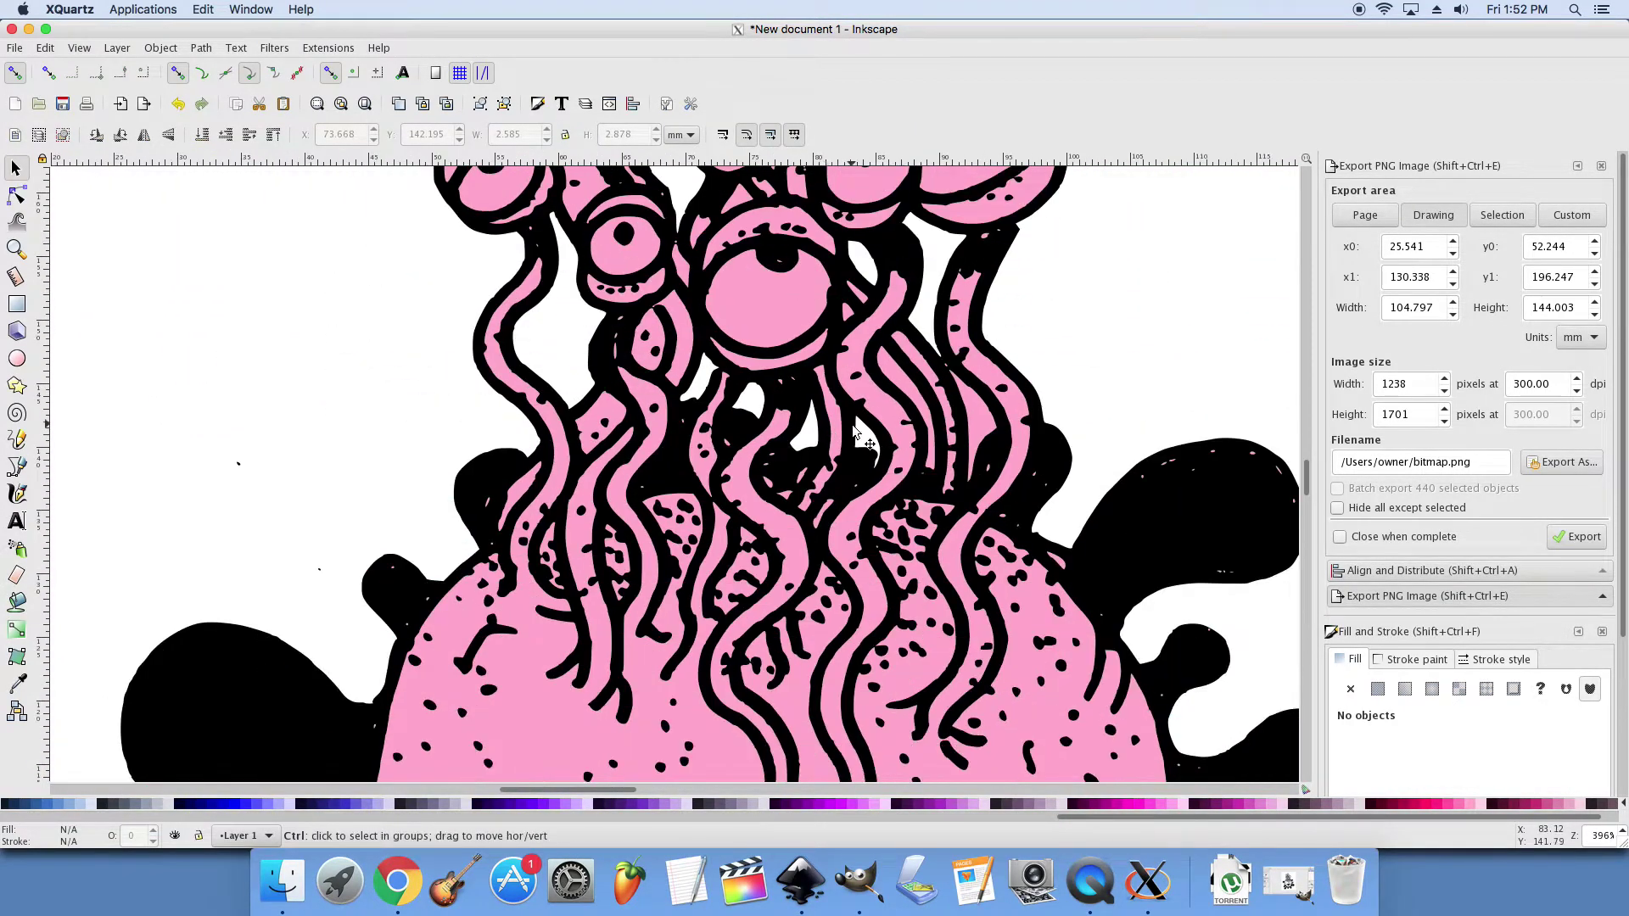
pyautogui.keyDown('ctrl'); pyautogui.scroll(-1, 855, 430); pyautogui.keyUp('ctrl')
pyautogui.scroll(4, 874, 424)
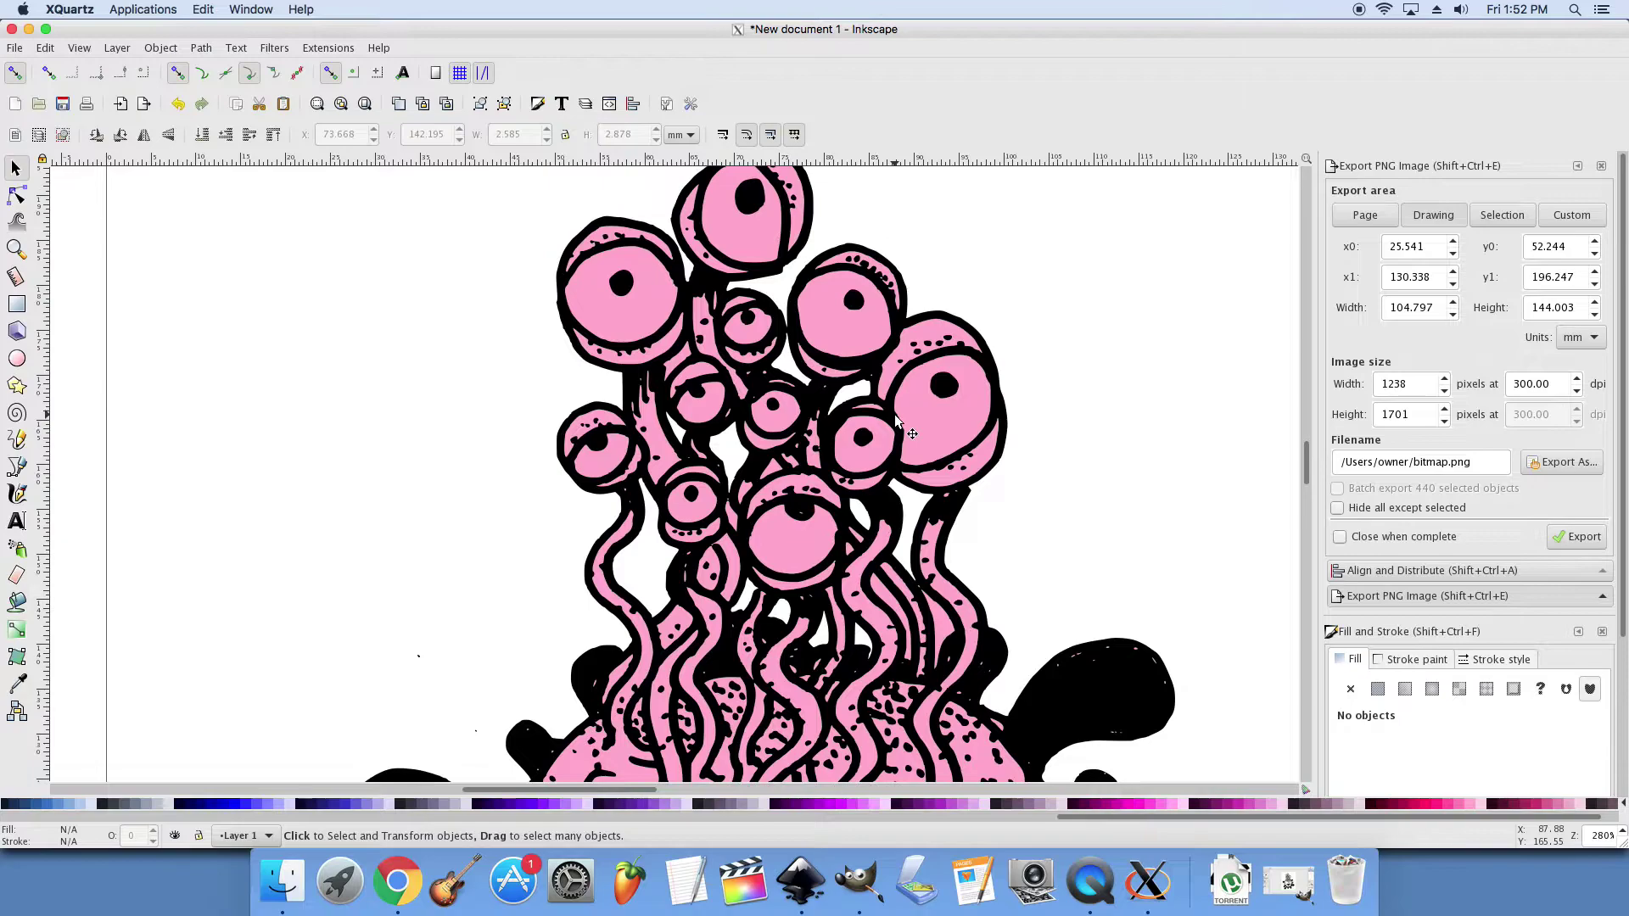
pyautogui.scroll(1, 897, 422)
pyautogui.keyDown('ctrl'); pyautogui.scroll(4, 655, 455); pyautogui.keyUp('ctrl')
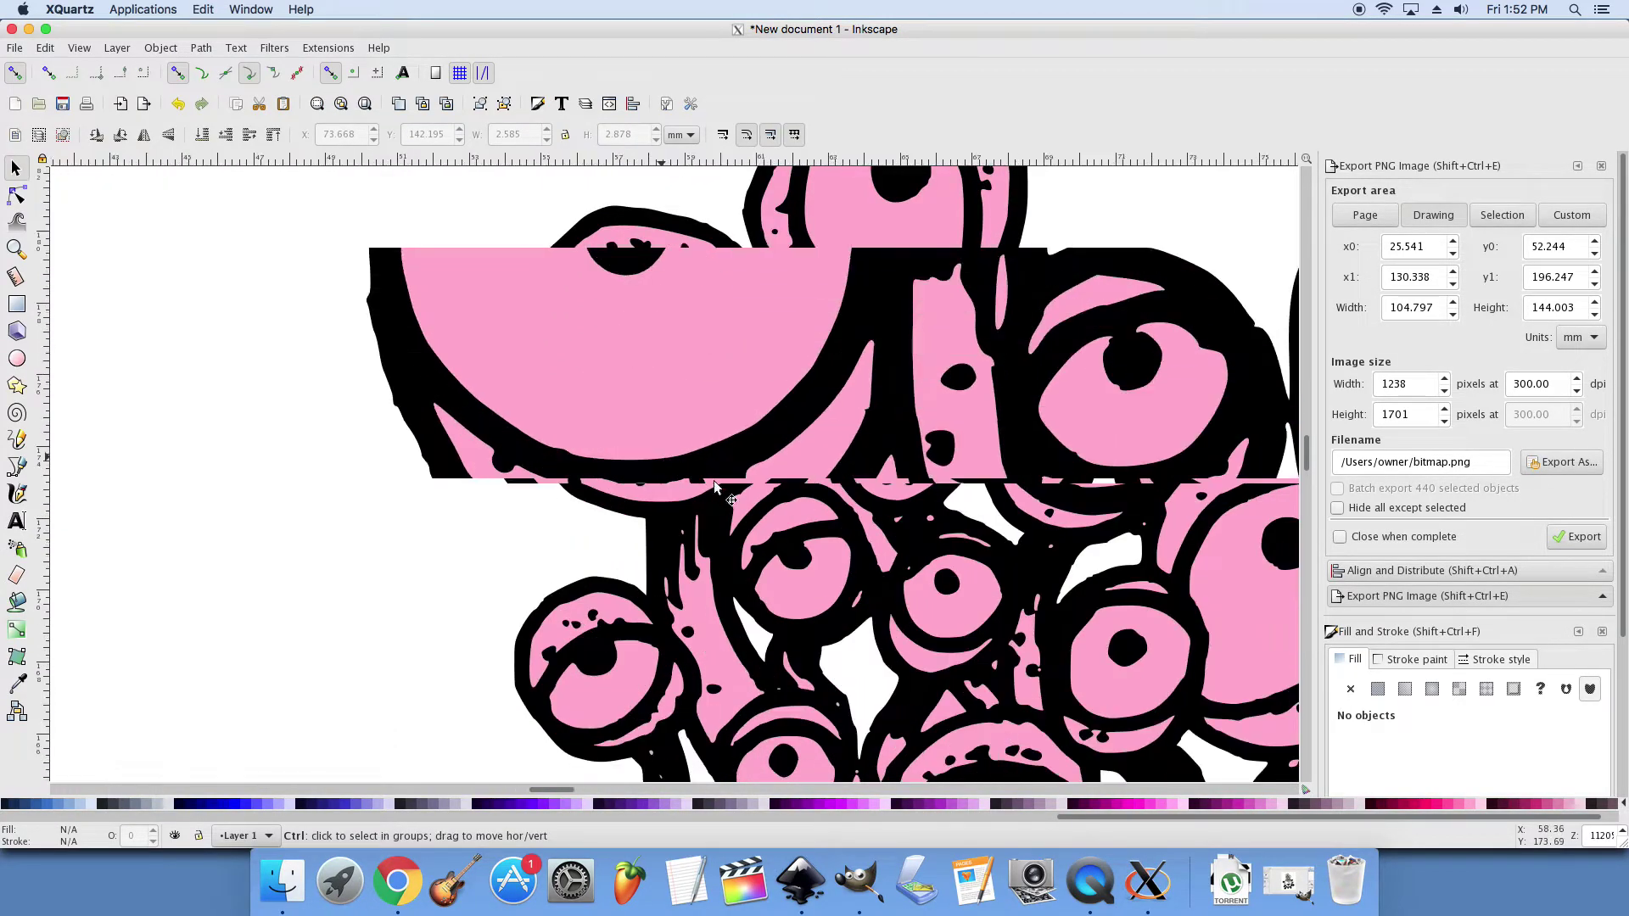
pyautogui.click(867, 508)
pyautogui.press('Delete')
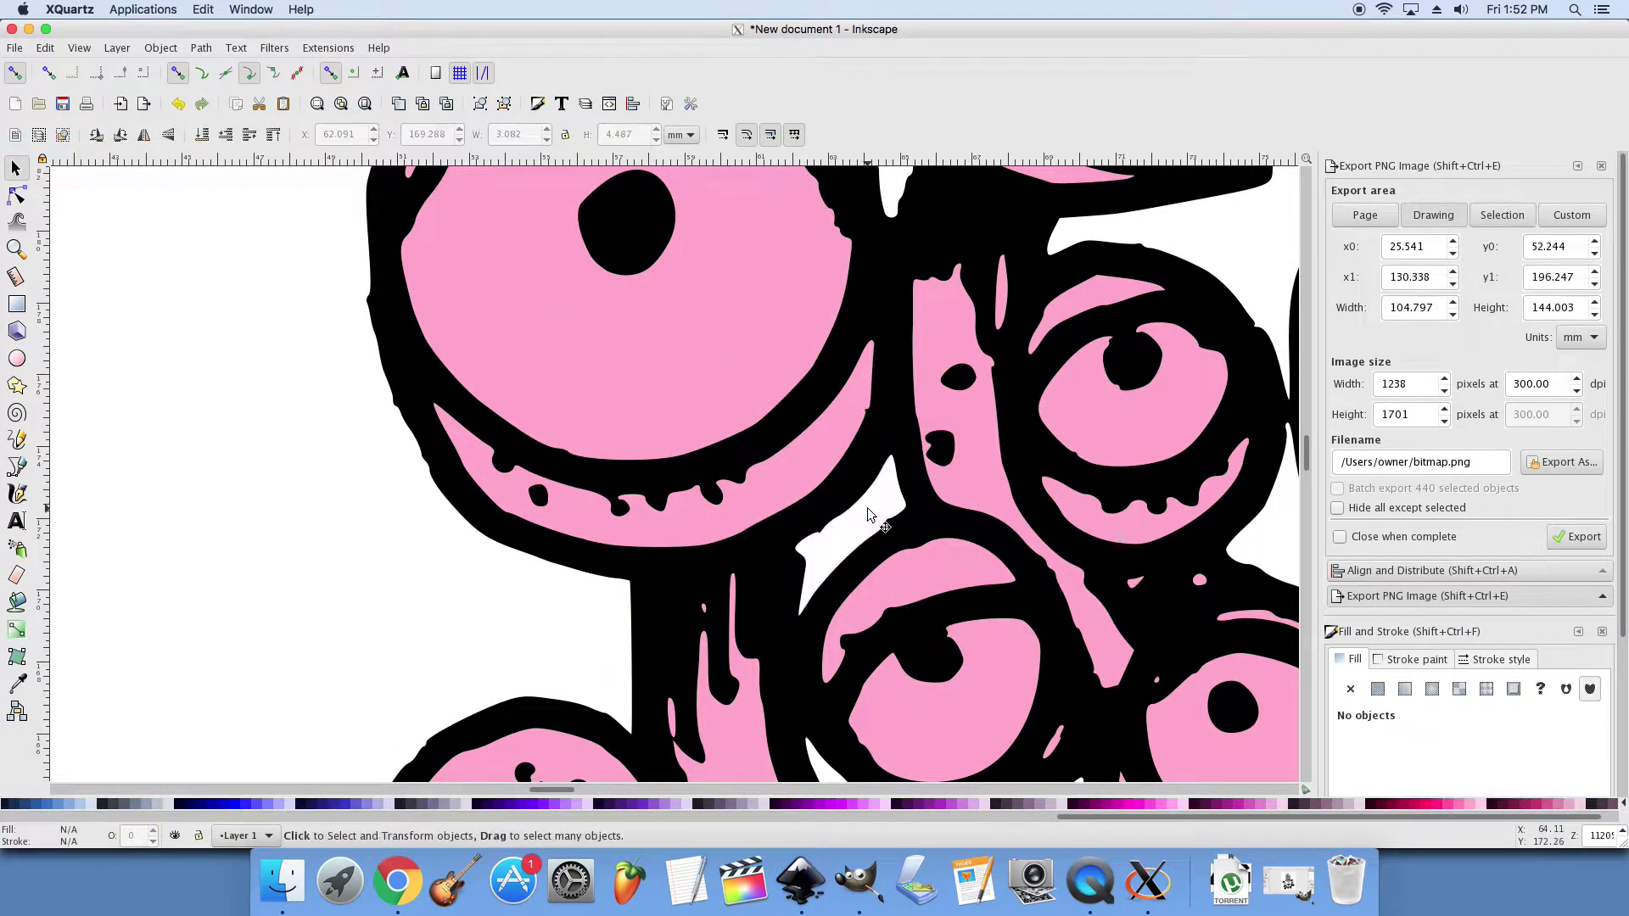
pyautogui.keyDown('ctrl'); pyautogui.scroll(-4, 878, 490); pyautogui.keyUp('ctrl')
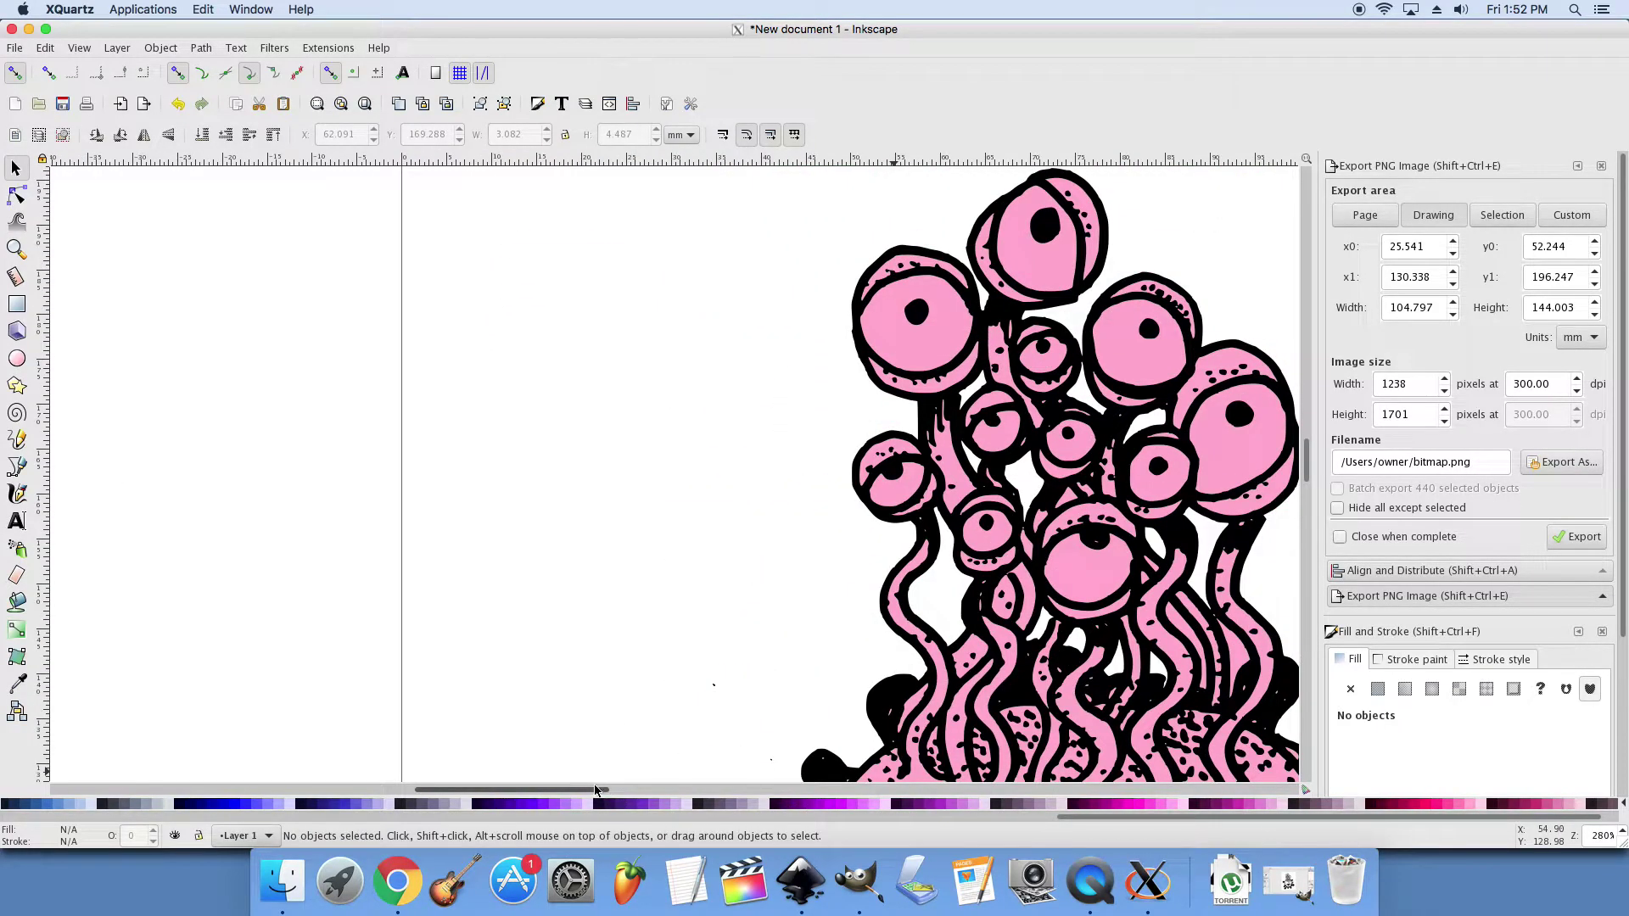
# Step: Select the upper-left eye's pink fill and try a pale yellow swatch on it
pyautogui.moveTo(595, 790)
pyautogui.mouseDown()
pyautogui.moveTo(699, 790)
pyautogui.moveTo(676, 790)
pyautogui.mouseUp()
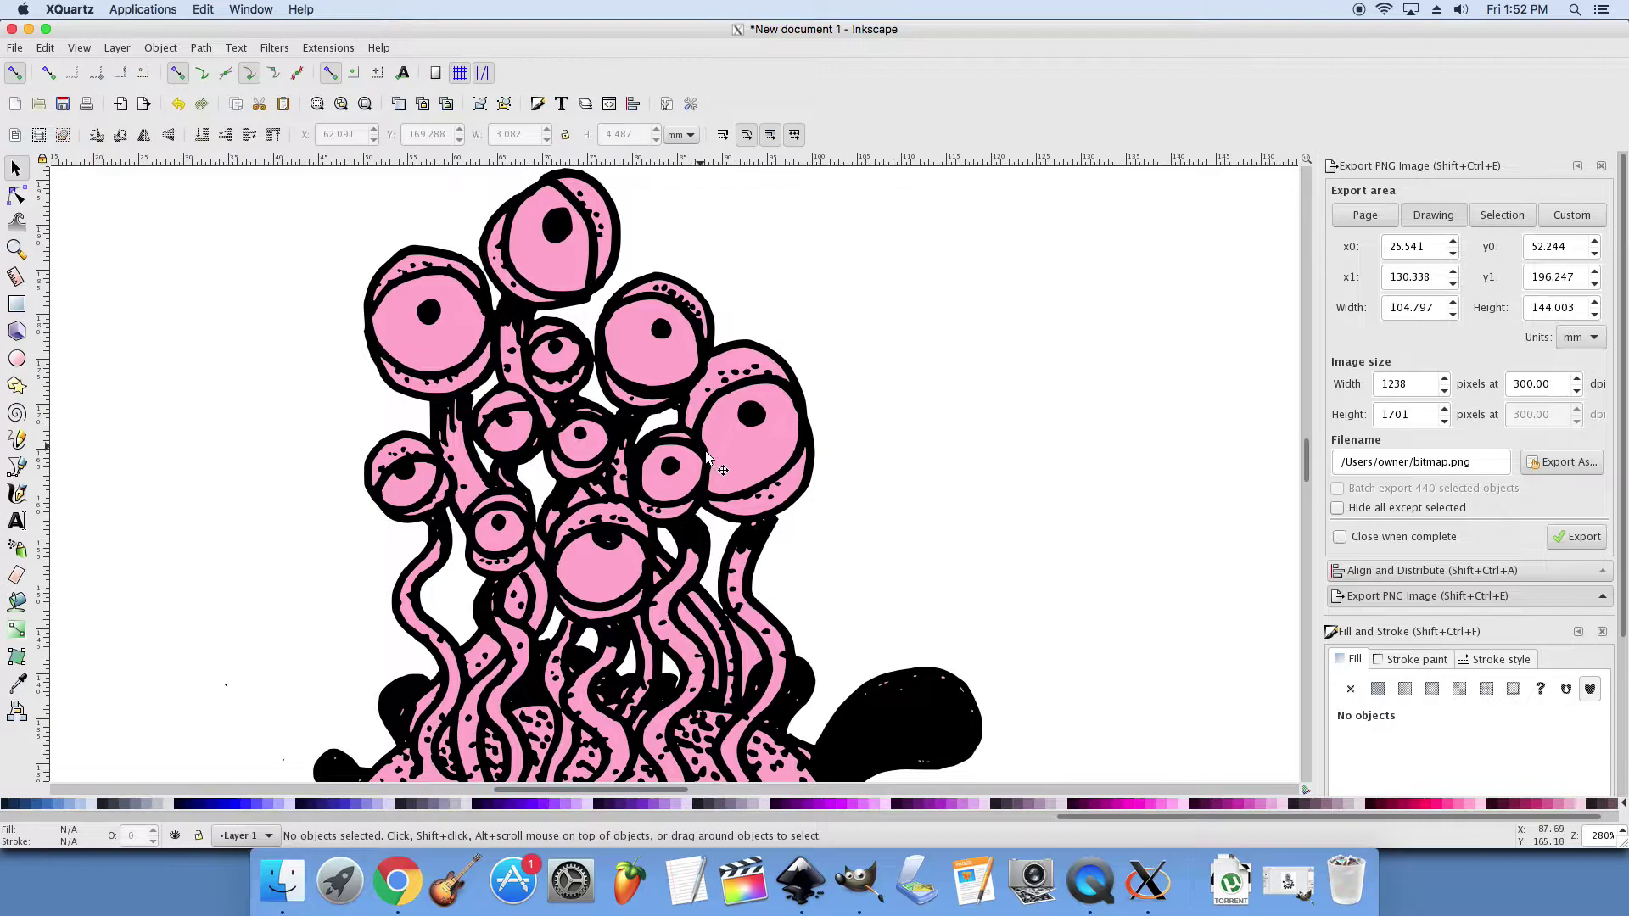
pyautogui.scroll(-2, 708, 461)
pyautogui.scroll(-5, 708, 460)
pyautogui.scroll(5, 644, 491)
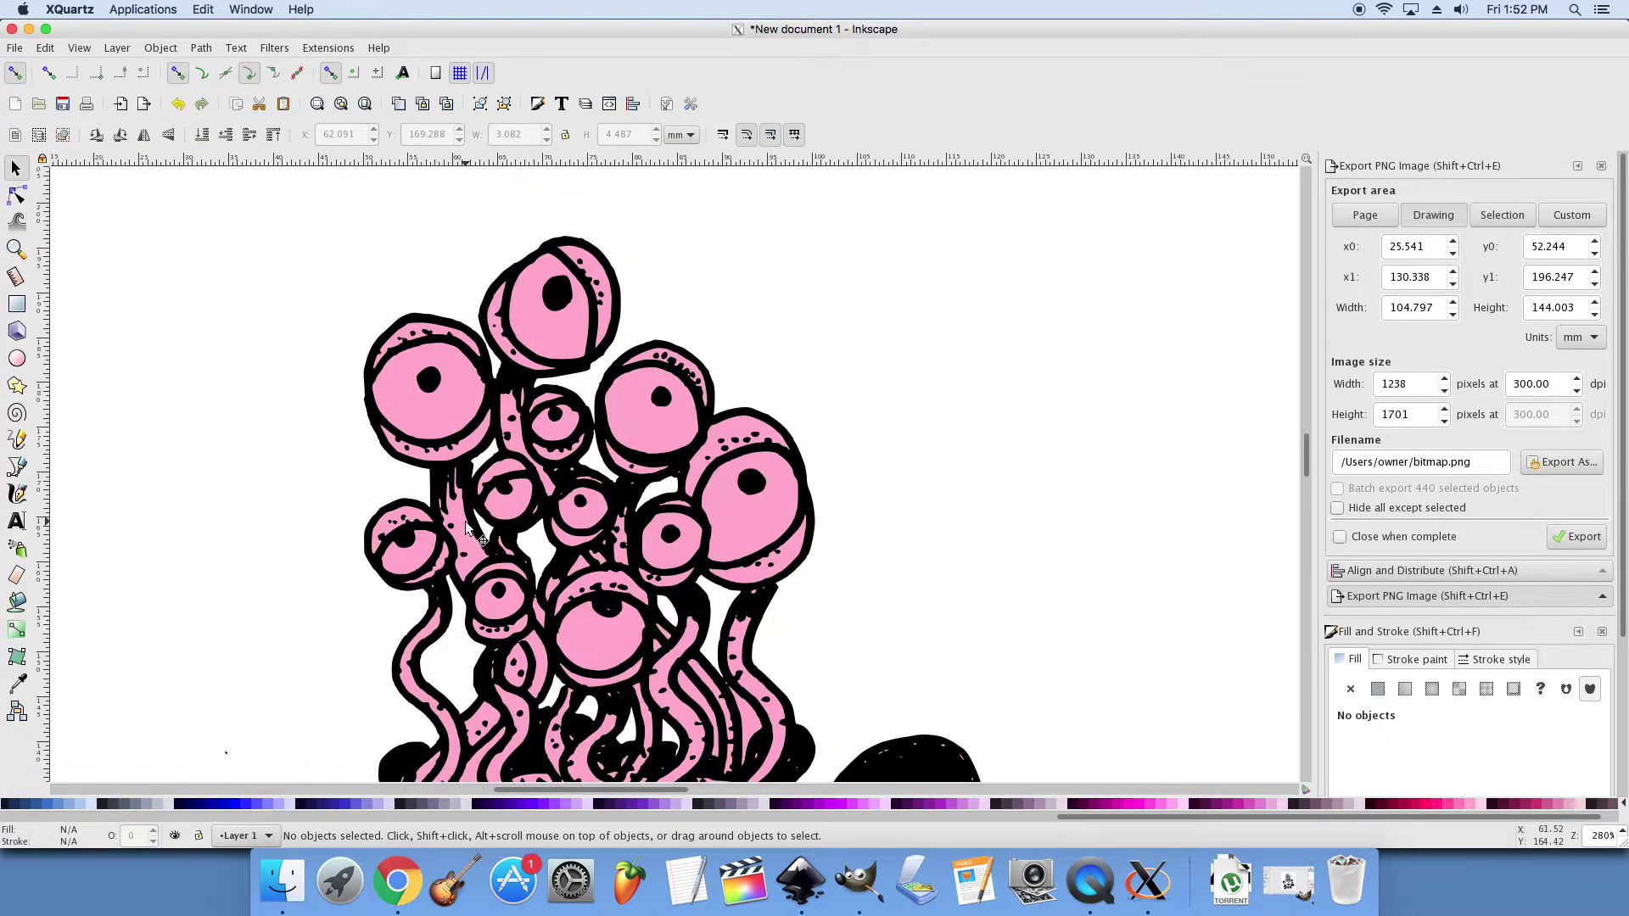
pyautogui.scroll(2, 466, 527)
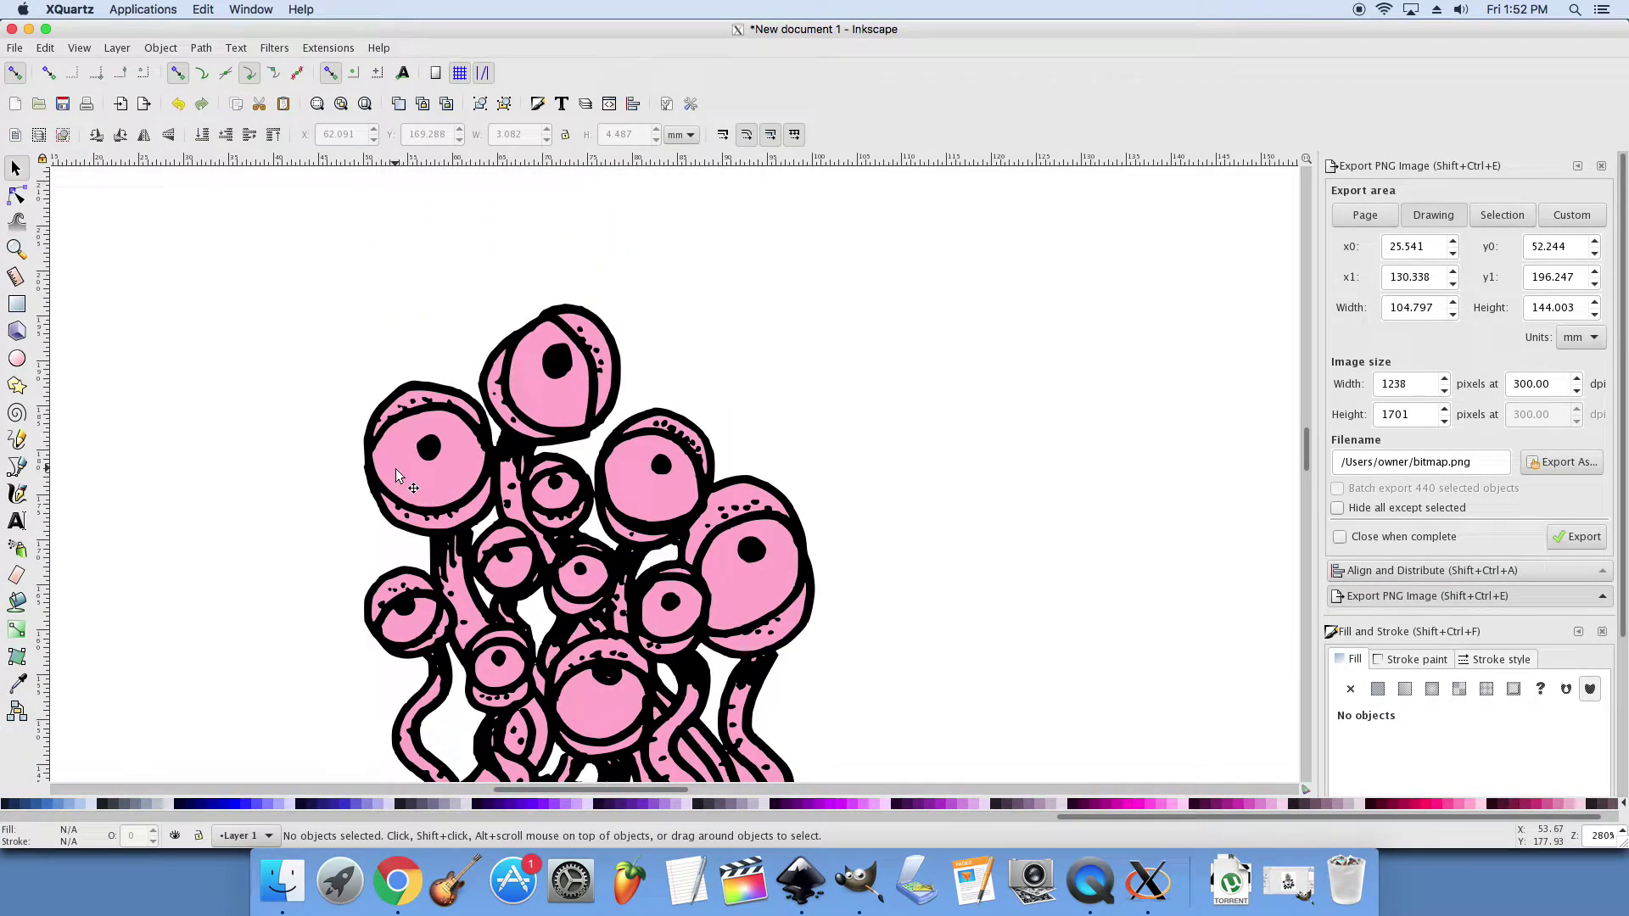
pyautogui.click(396, 468)
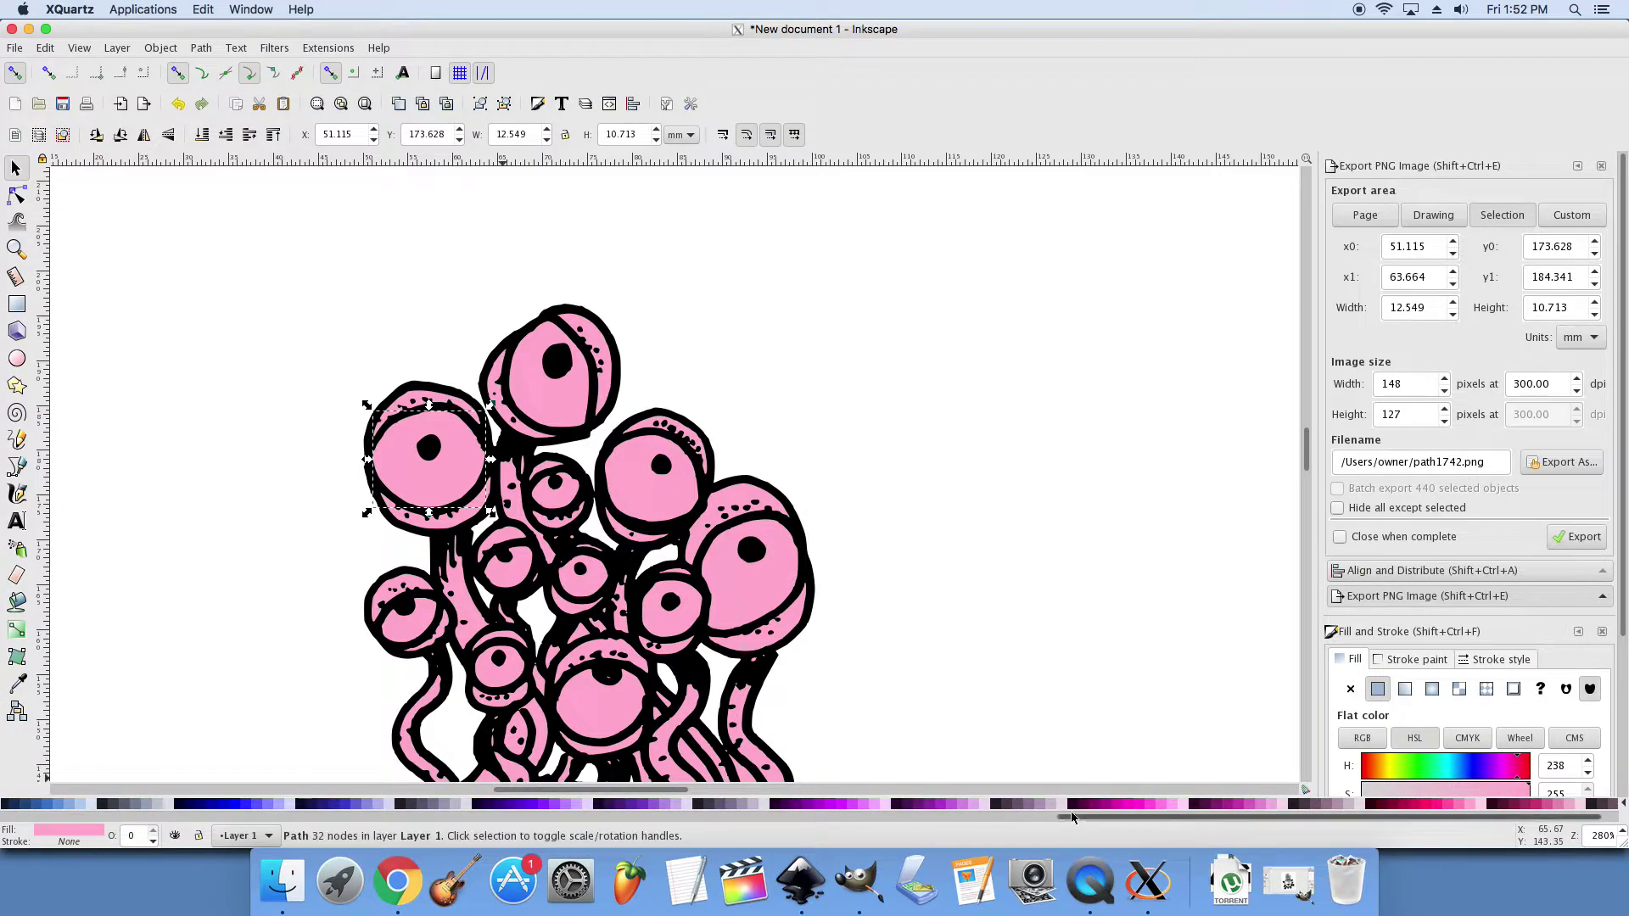
pyautogui.moveTo(1103, 819); pyautogui.dragTo(227, 883)
pyautogui.click(395, 808)
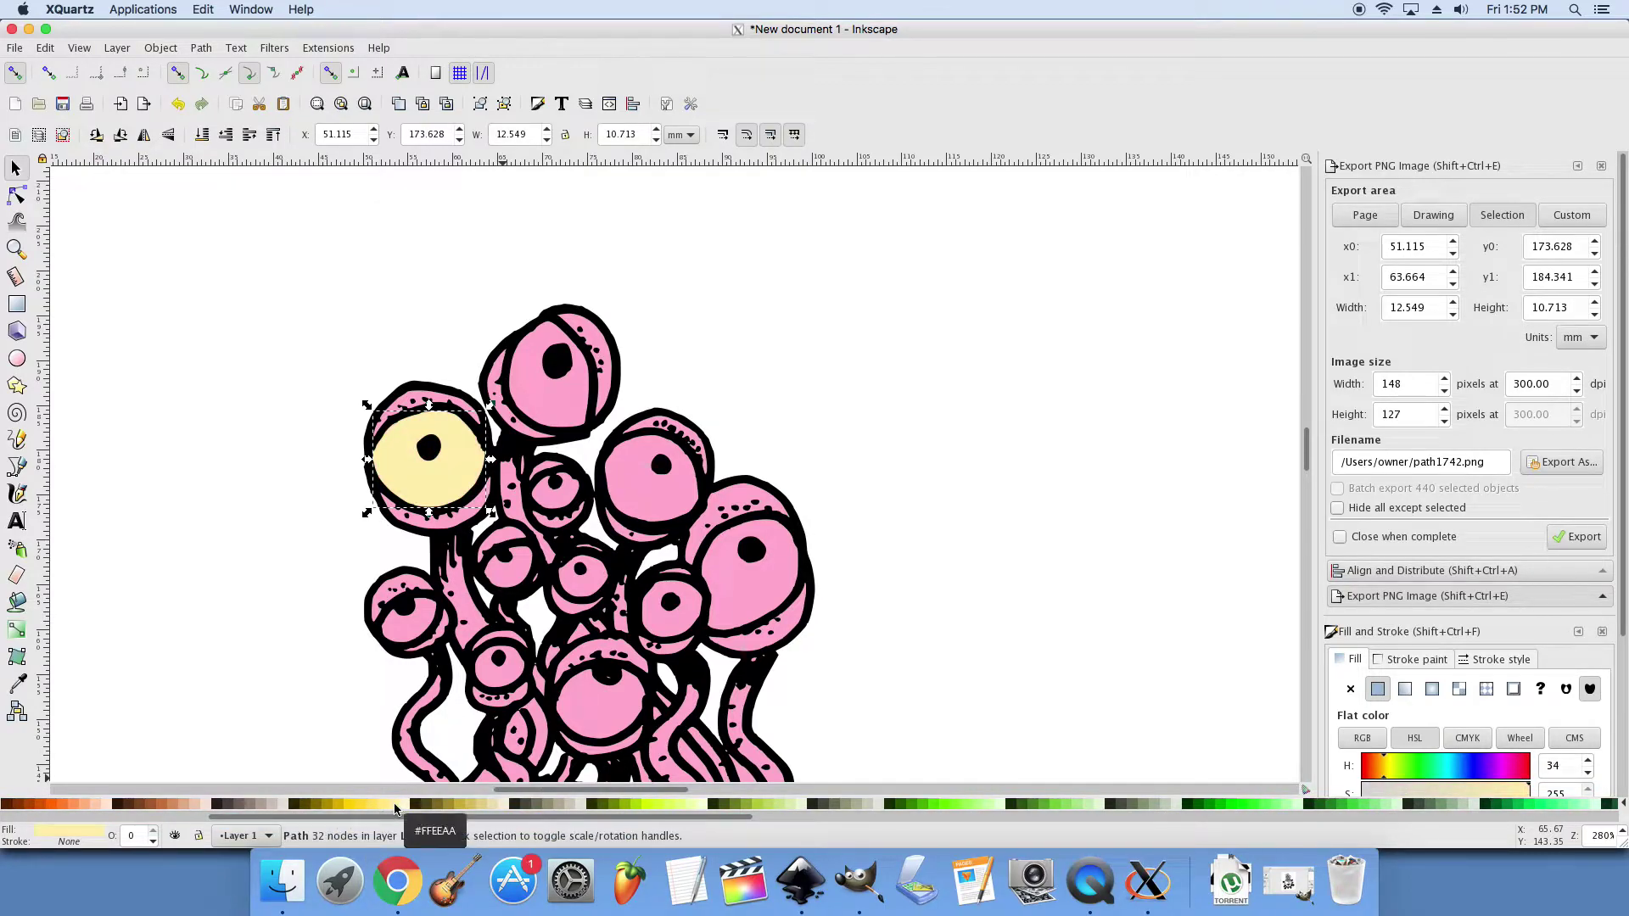
# Step: Change the upper-left eye's fill to white, then select the top eye's fill
pyautogui.scroll(6, 534, 516)
pyautogui.scroll(-4, 507, 639)
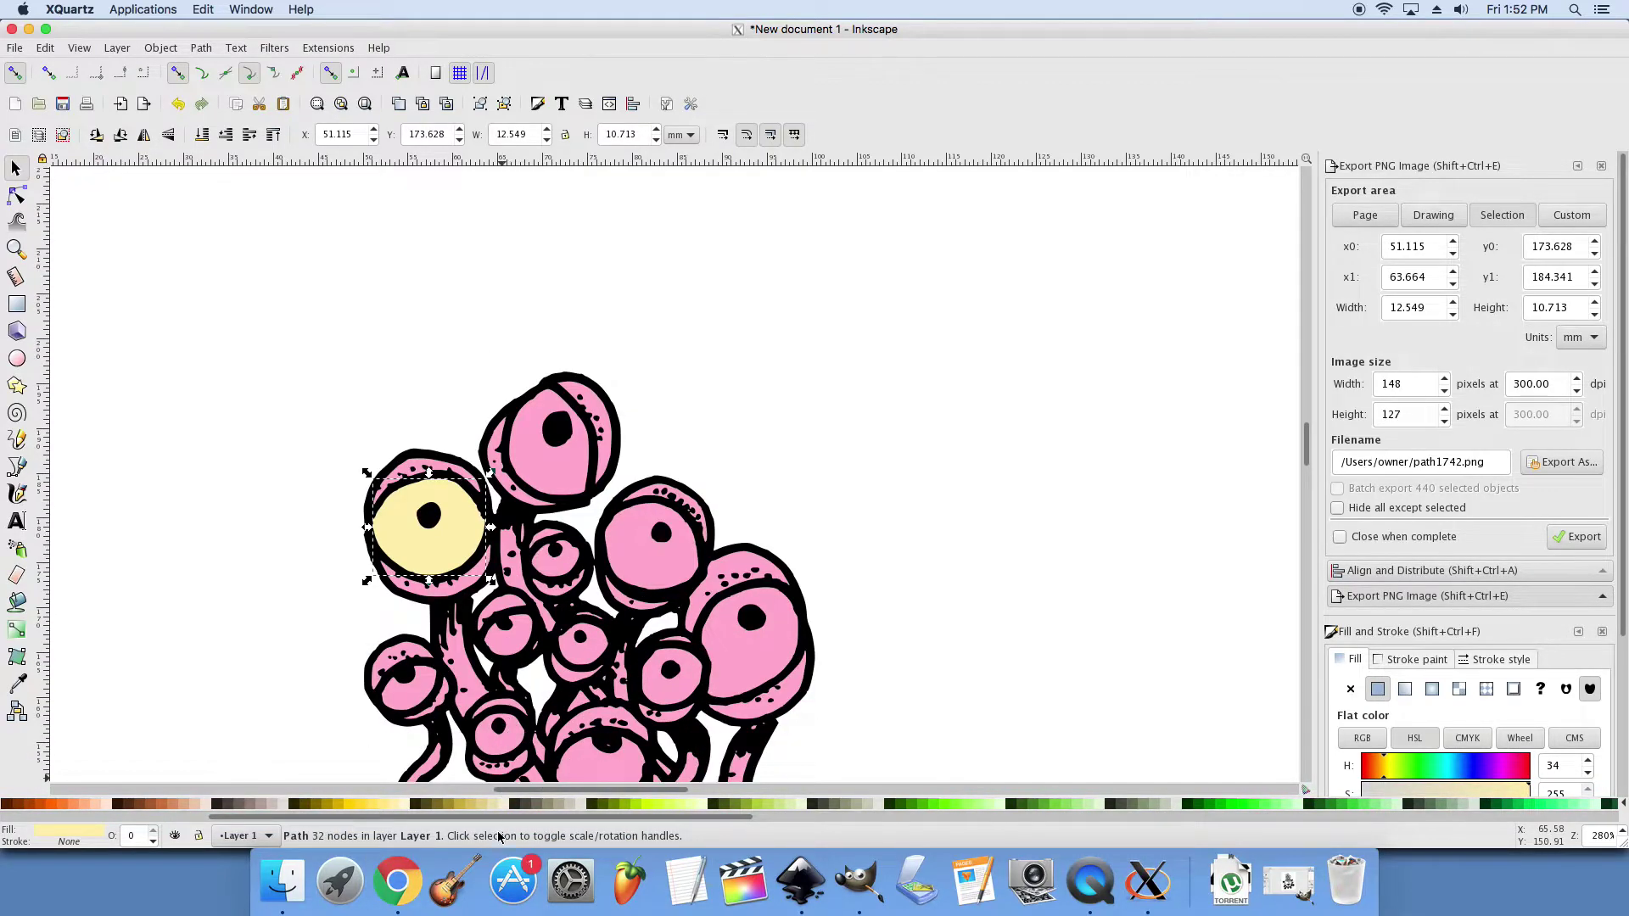
pyautogui.moveTo(501, 817); pyautogui.dragTo(183, 816)
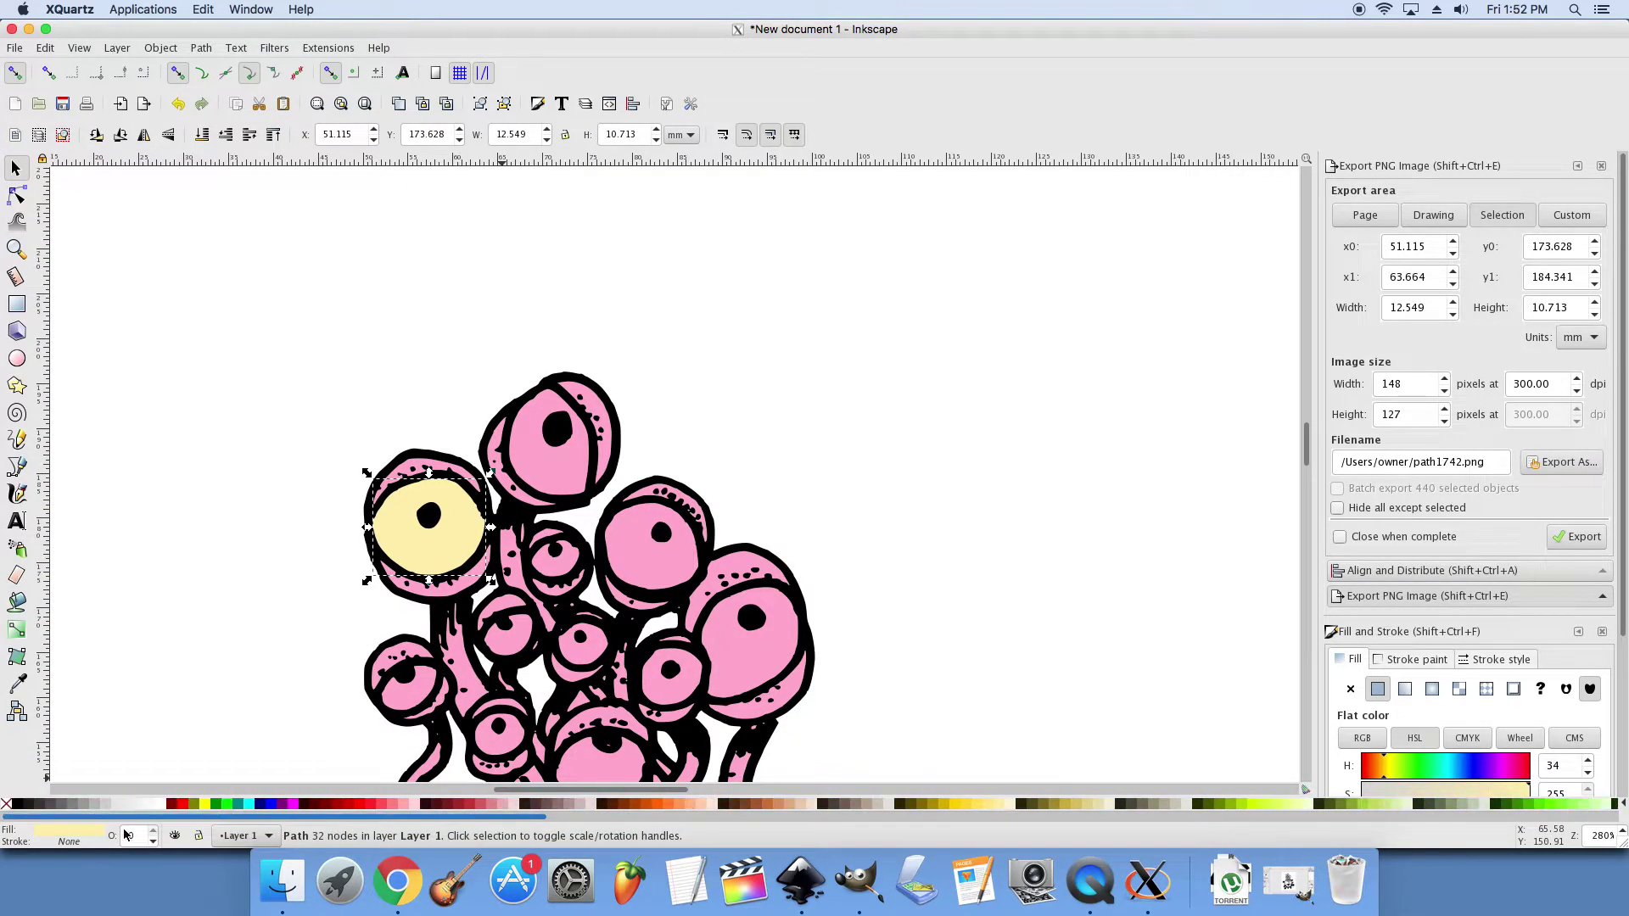
pyautogui.click(163, 806)
pyautogui.scroll(2, 280, 564)
pyautogui.scroll(2, 597, 555)
pyautogui.scroll(1, 597, 555)
pyautogui.click(610, 491)
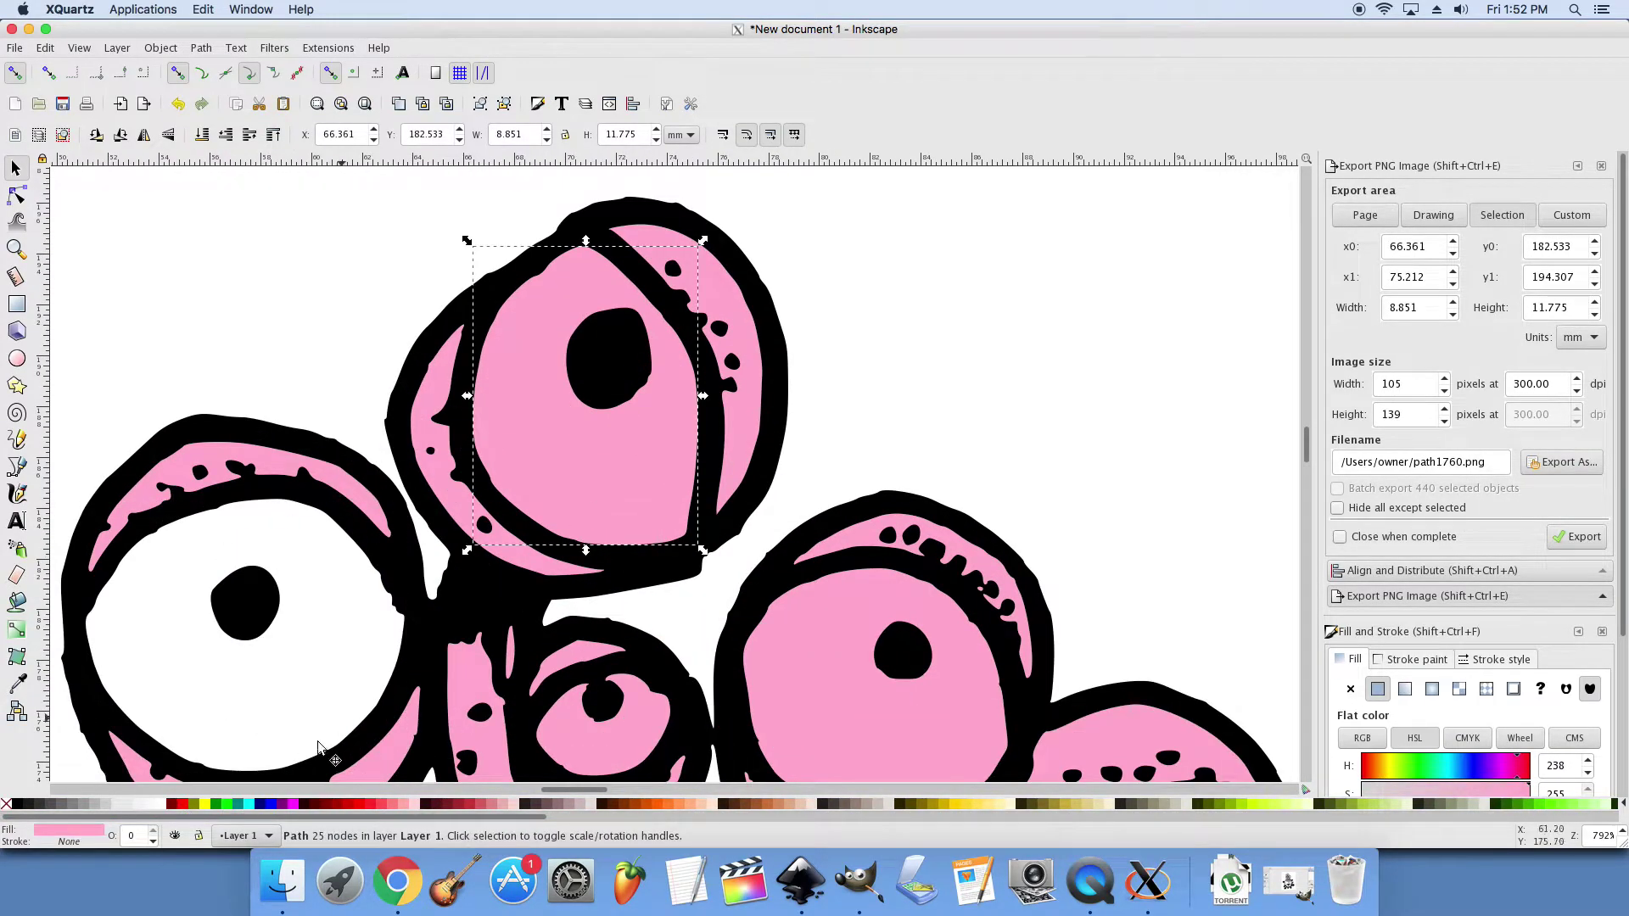
# Step: Fill the top eye, lower-right eye, small middle eye and the eye below it white
pyautogui.click(163, 807)
pyautogui.click(844, 644)
pyautogui.scroll(-3, 845, 633)
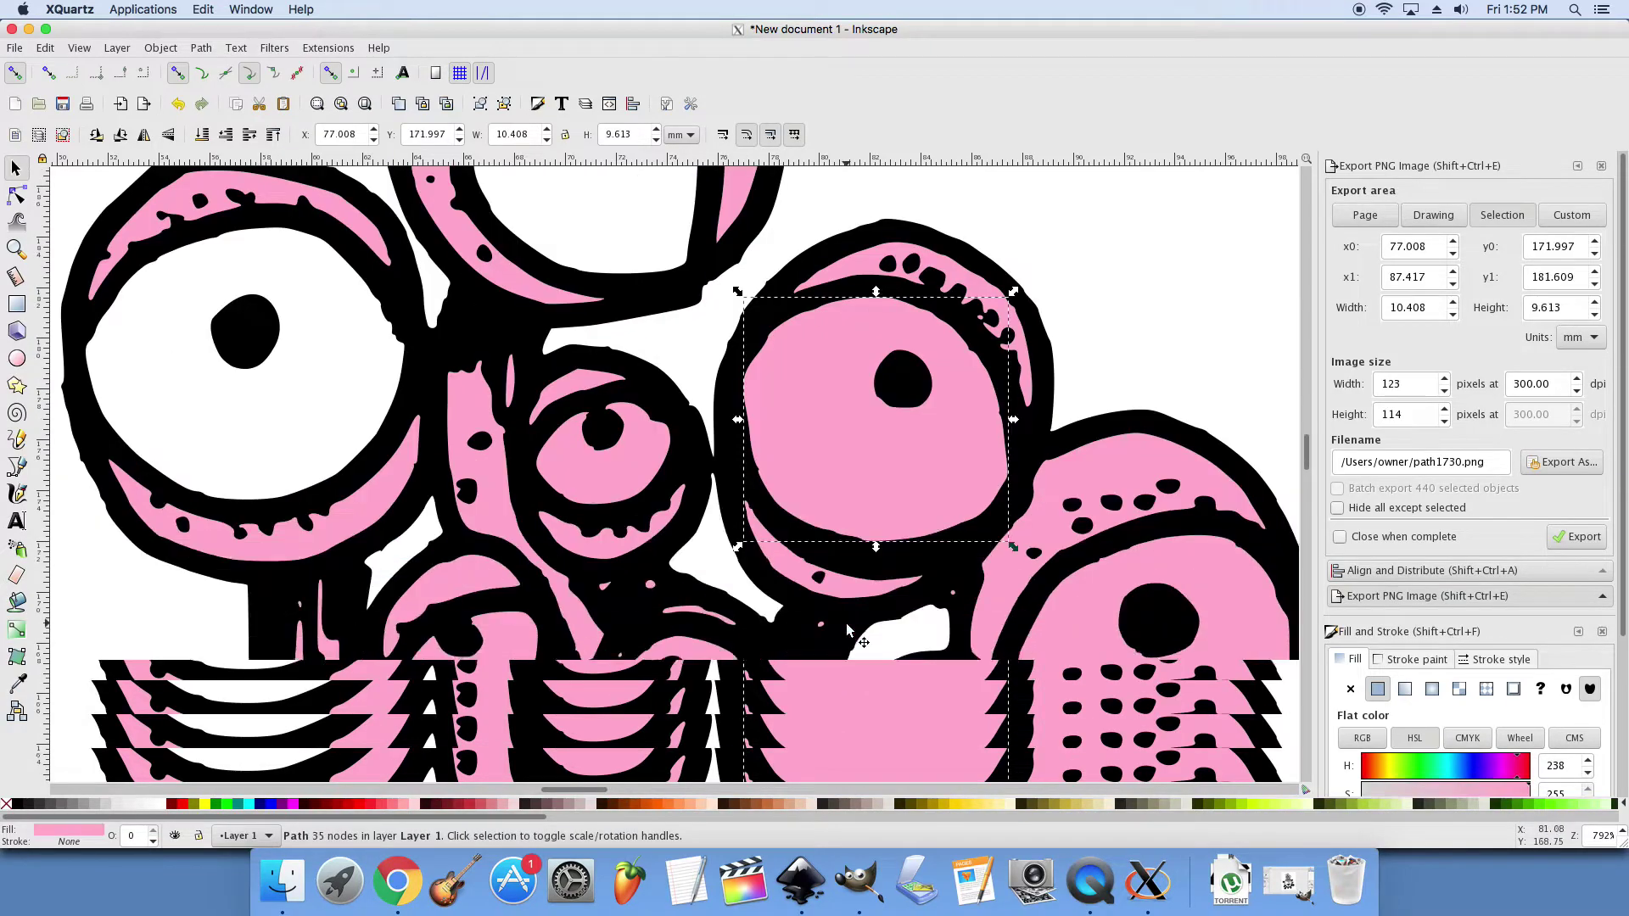
pyautogui.scroll(-2, 845, 618)
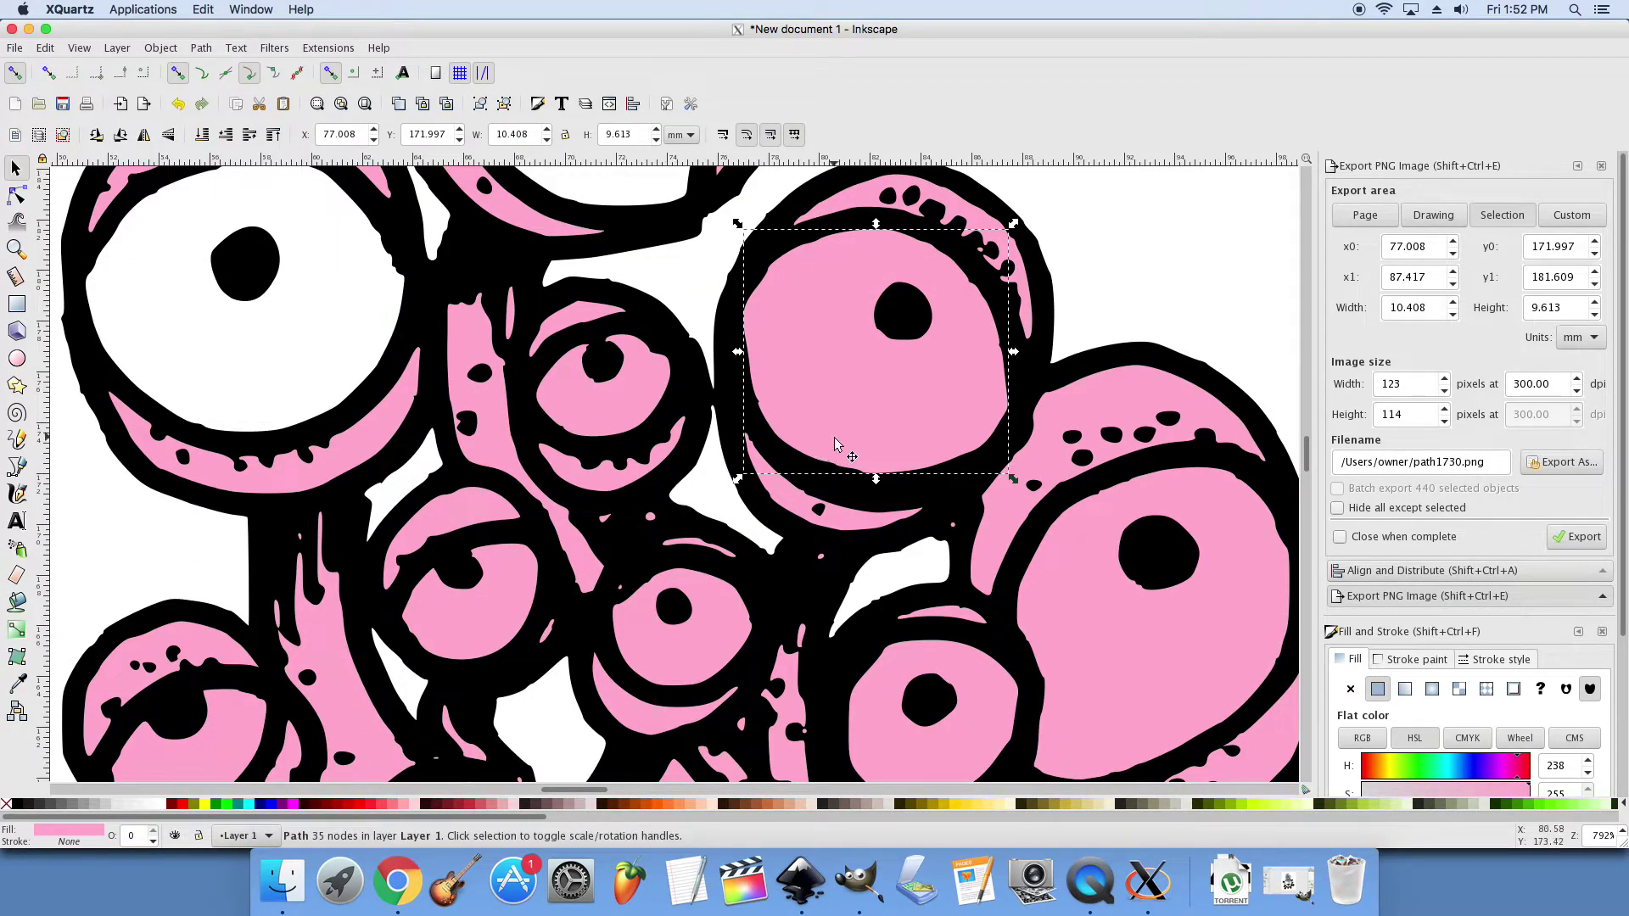
pyautogui.click(162, 805)
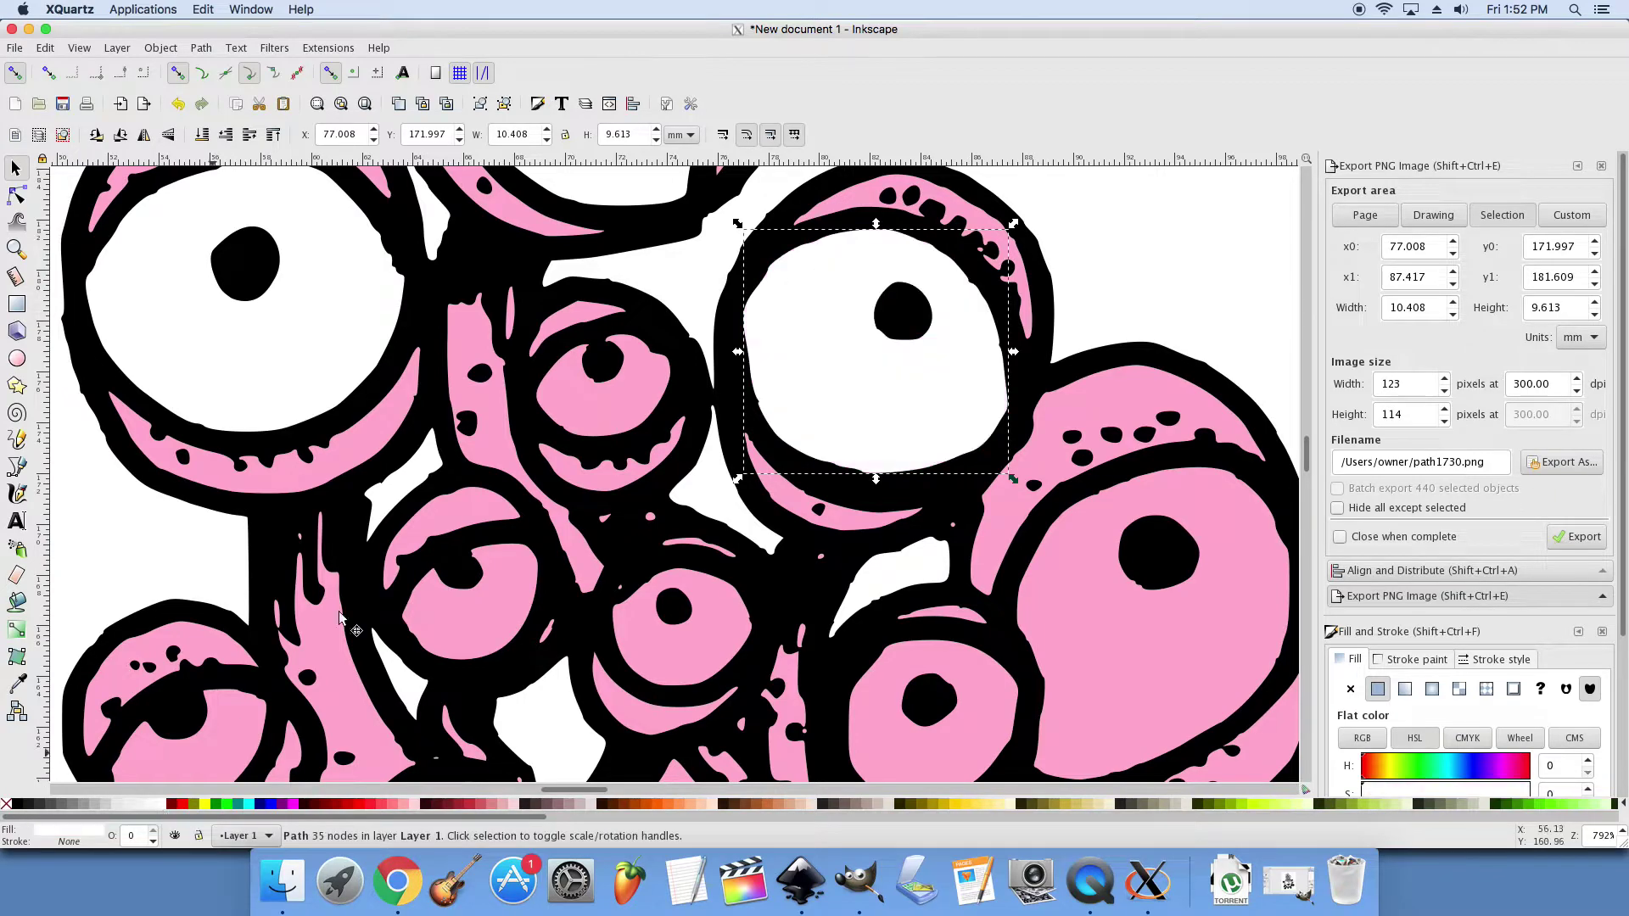
pyautogui.click(577, 412)
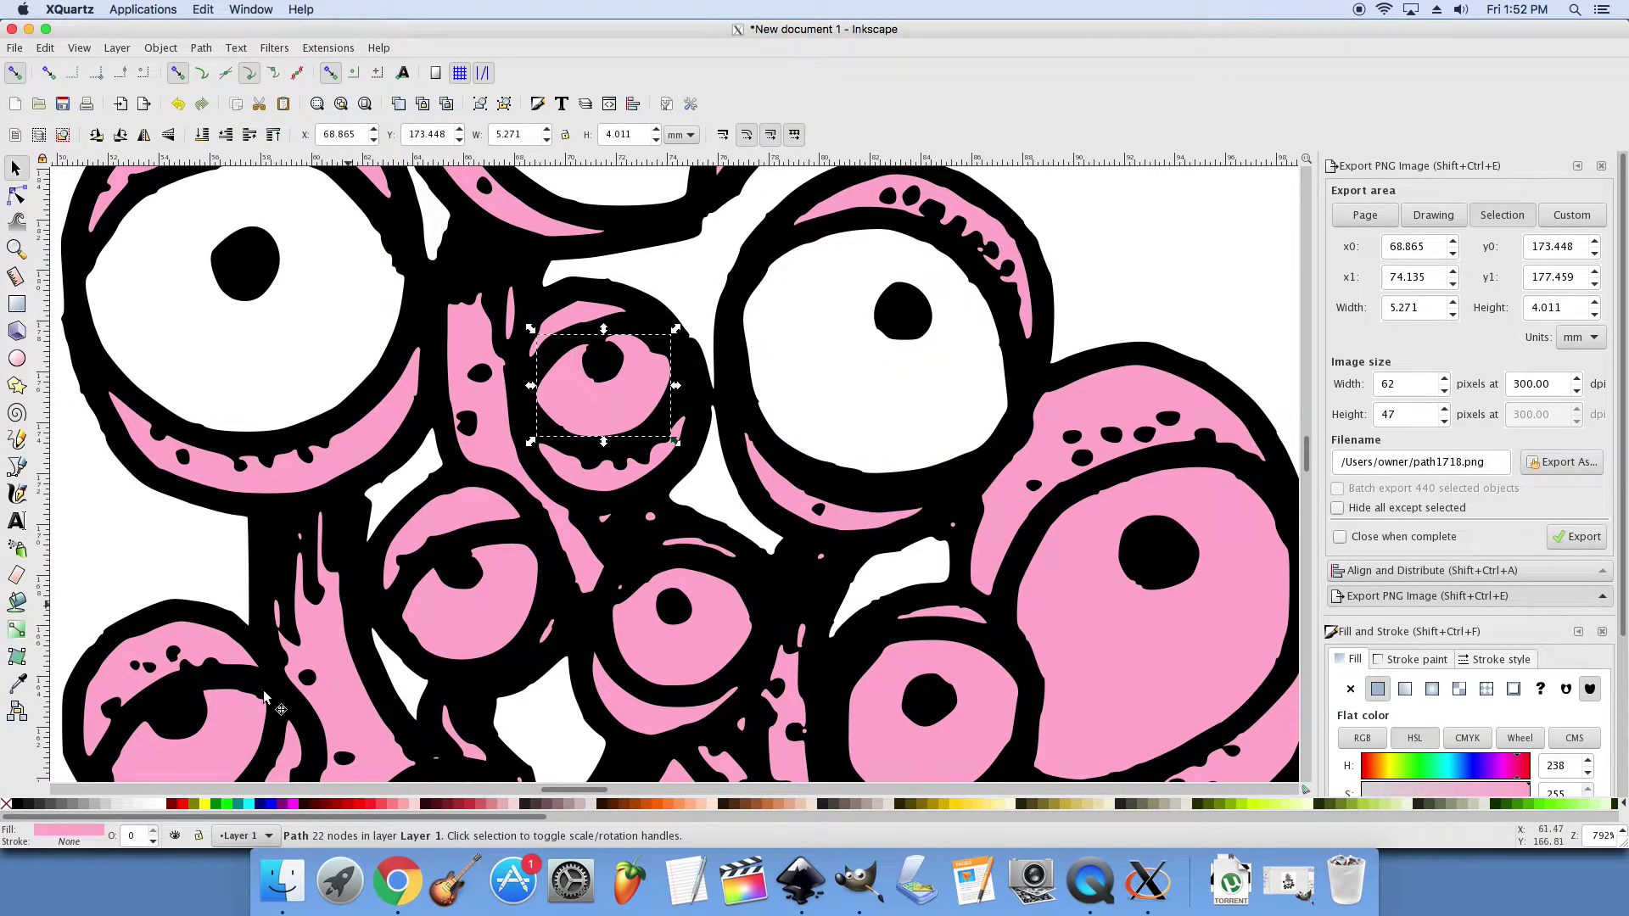
pyautogui.click(161, 806)
pyautogui.click(463, 635)
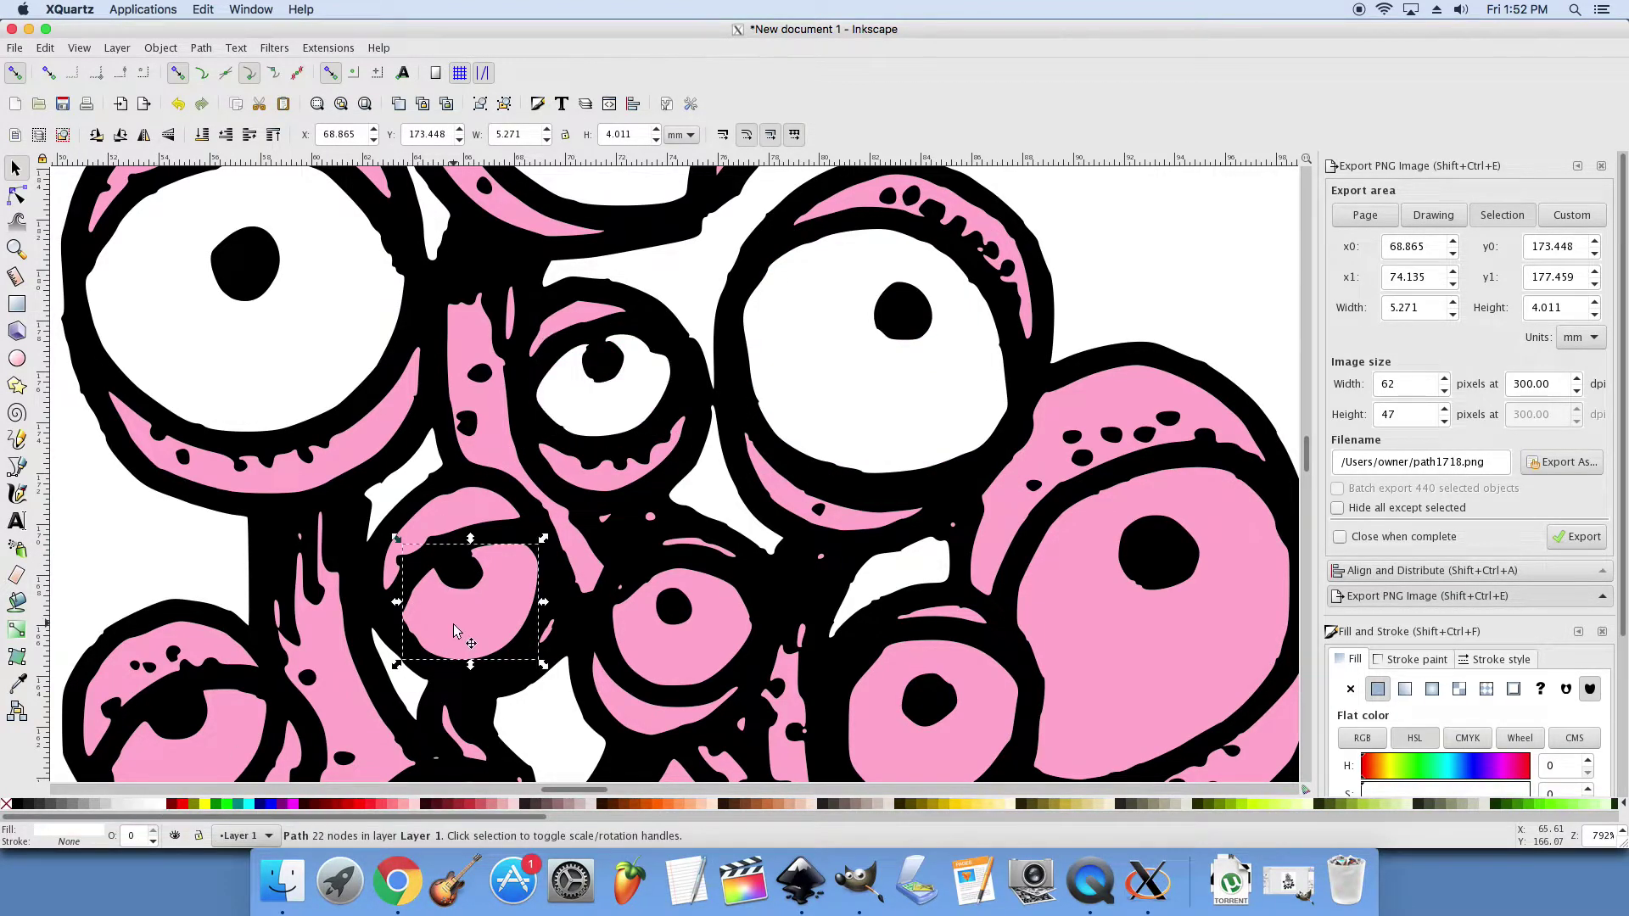
pyautogui.click(162, 806)
# Step: Fill the lower-left eye, centre eye, lower-right eye and large right blob white
pyautogui.click(210, 768)
pyautogui.click(162, 809)
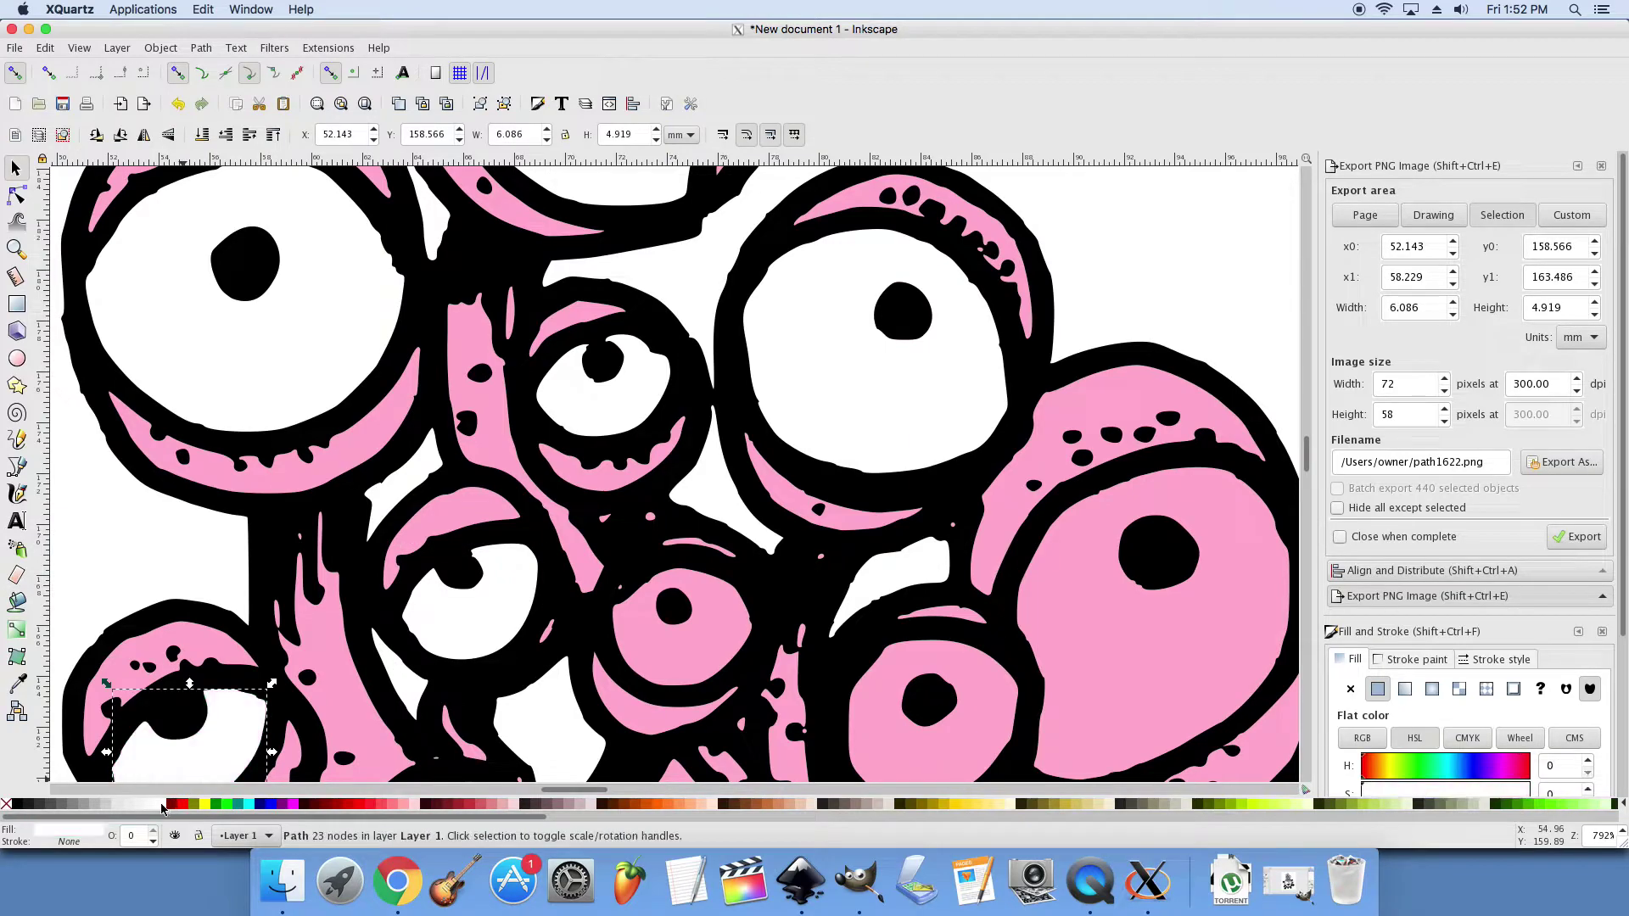
pyautogui.click(660, 662)
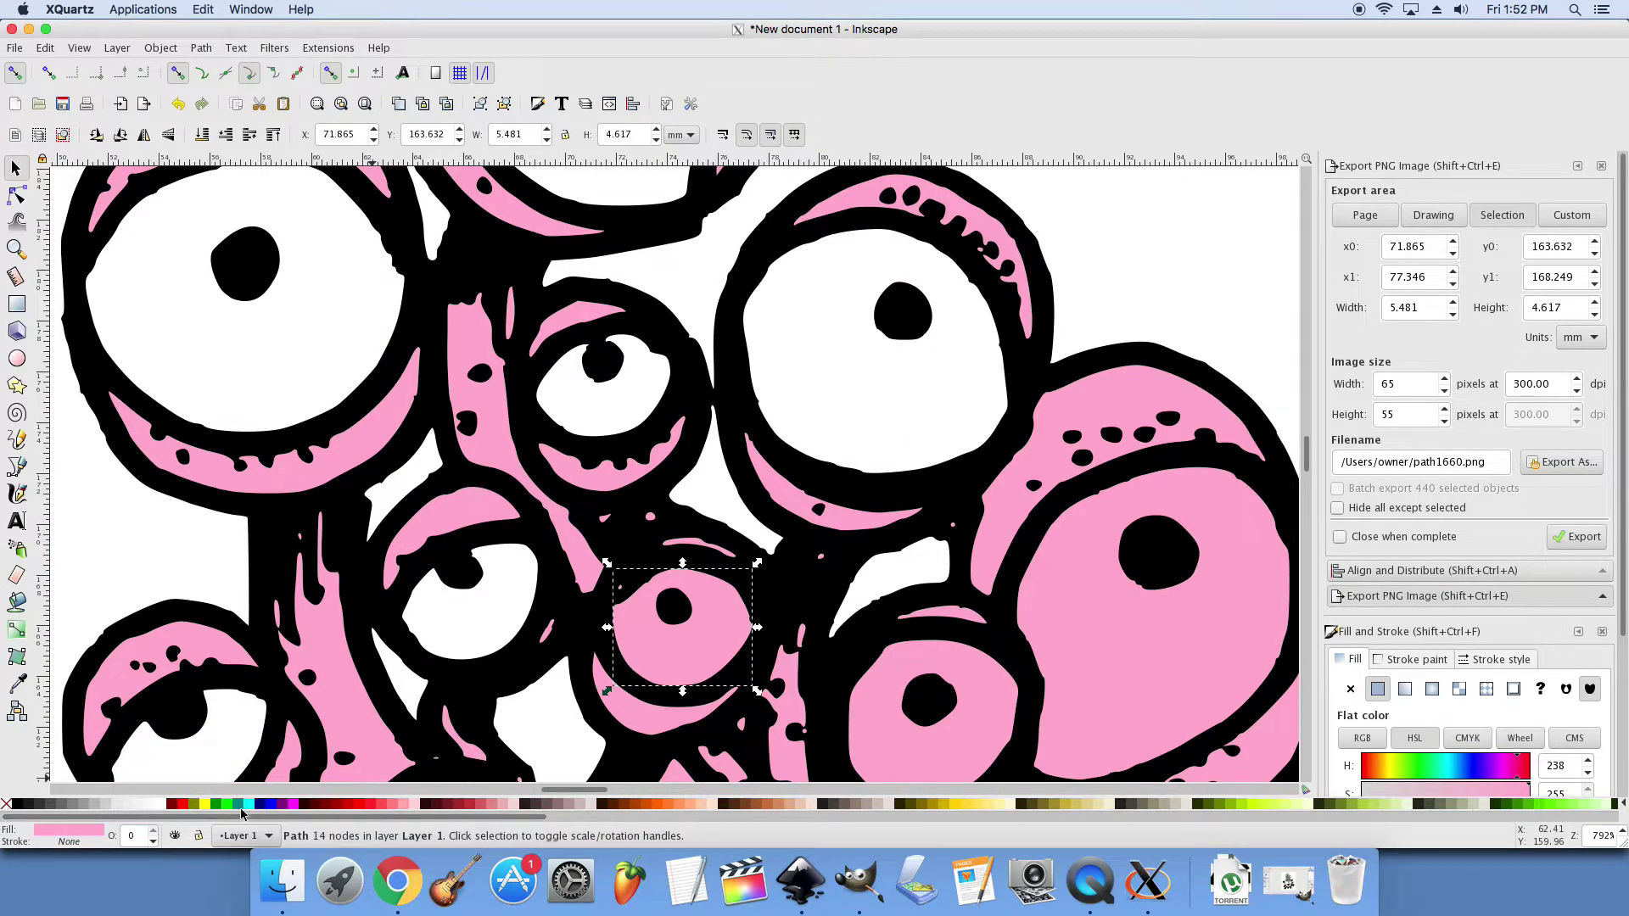
pyautogui.click(164, 807)
pyautogui.click(867, 740)
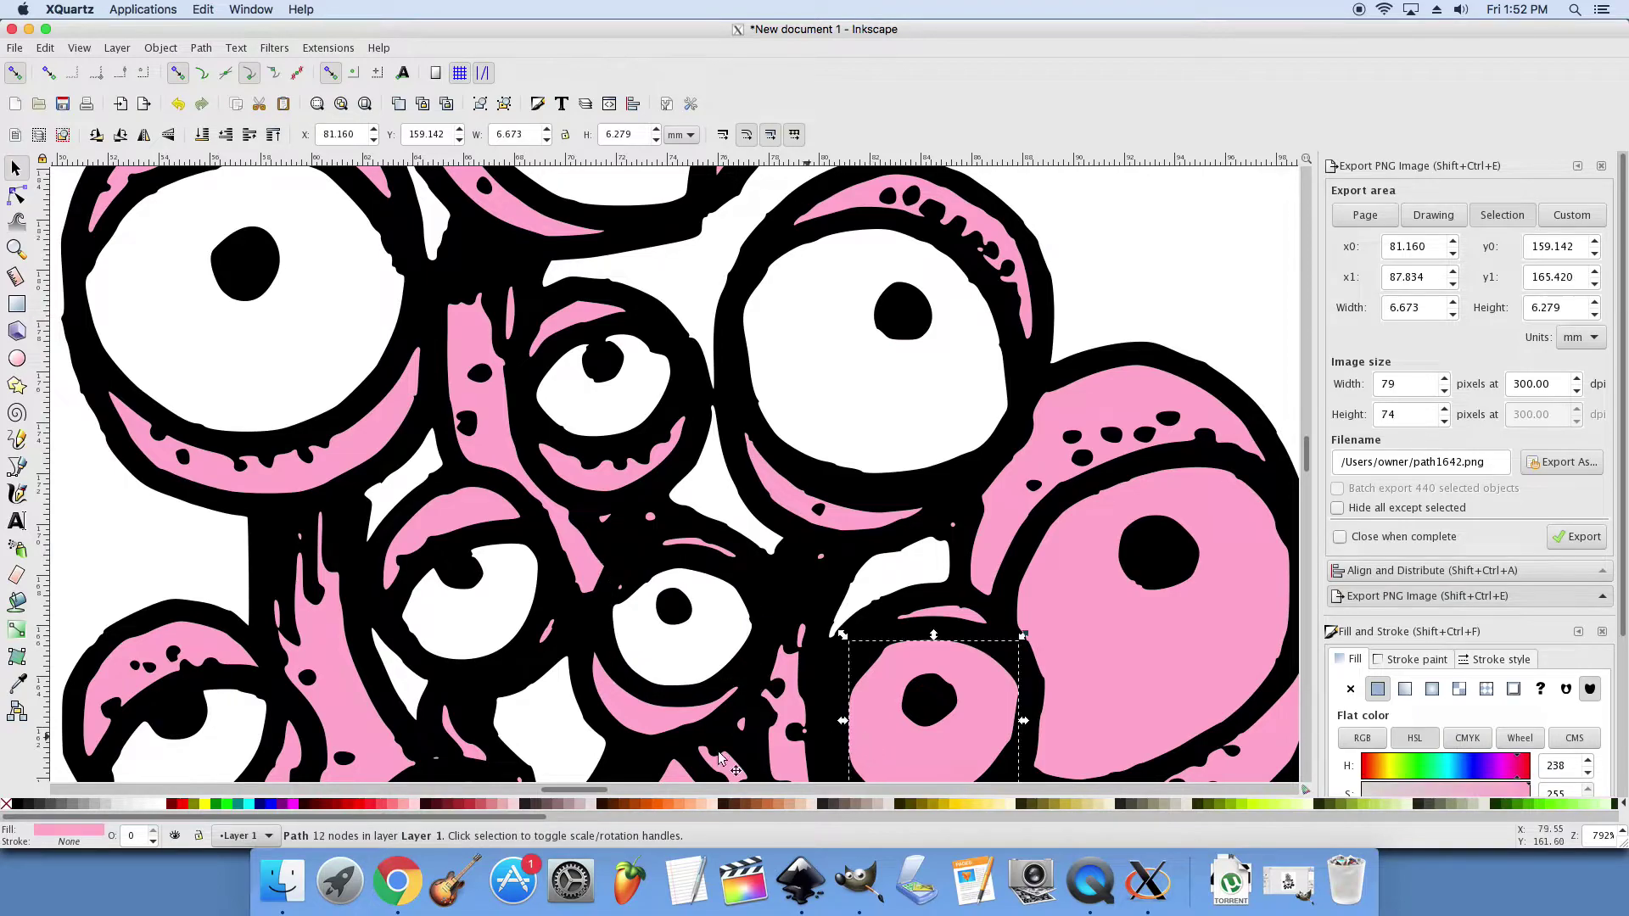
pyautogui.click(163, 807)
pyautogui.click(1102, 629)
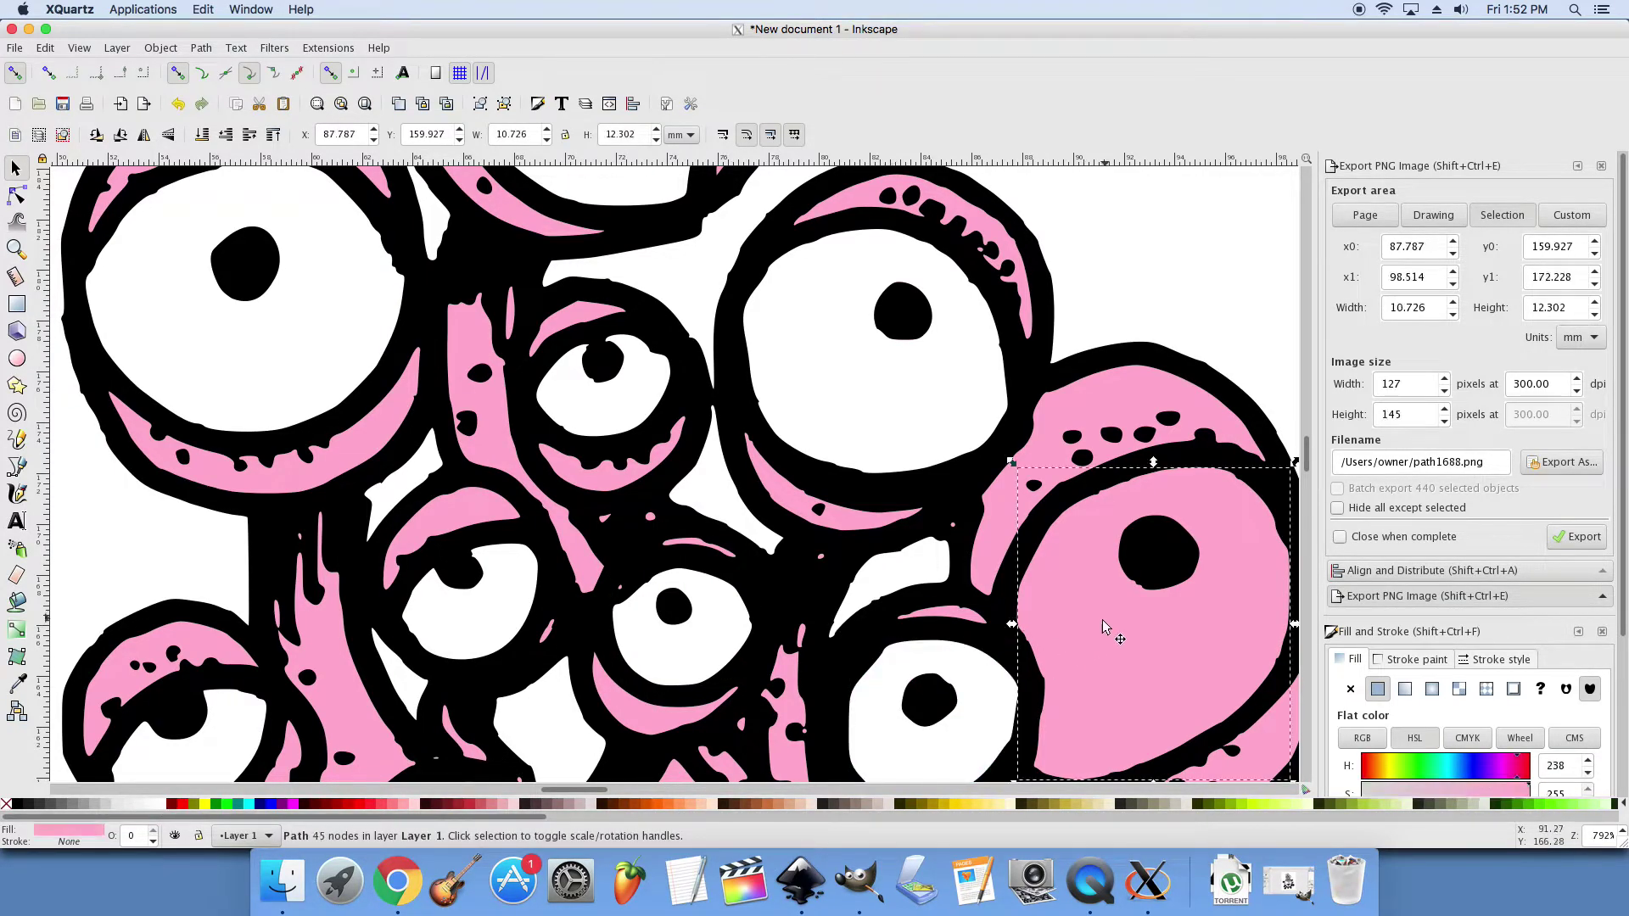
pyautogui.click(164, 807)
# Step: Fill the small left eye and the large bottom-centre eye white, then review the drawing
pyautogui.scroll(-5, 792, 578)
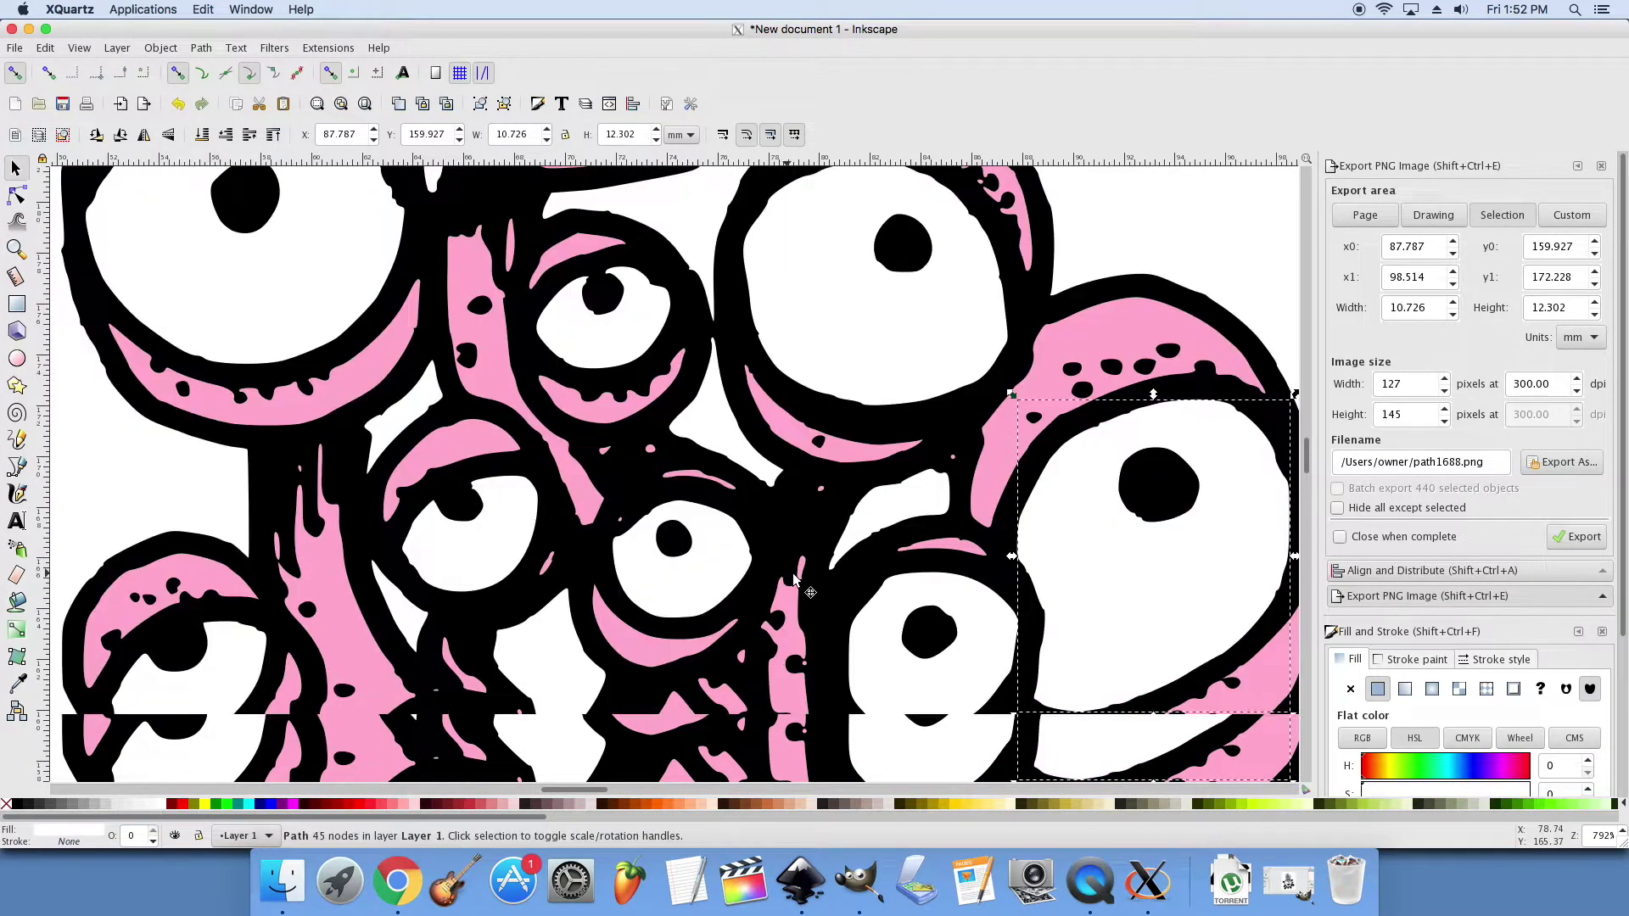
pyautogui.click(440, 580)
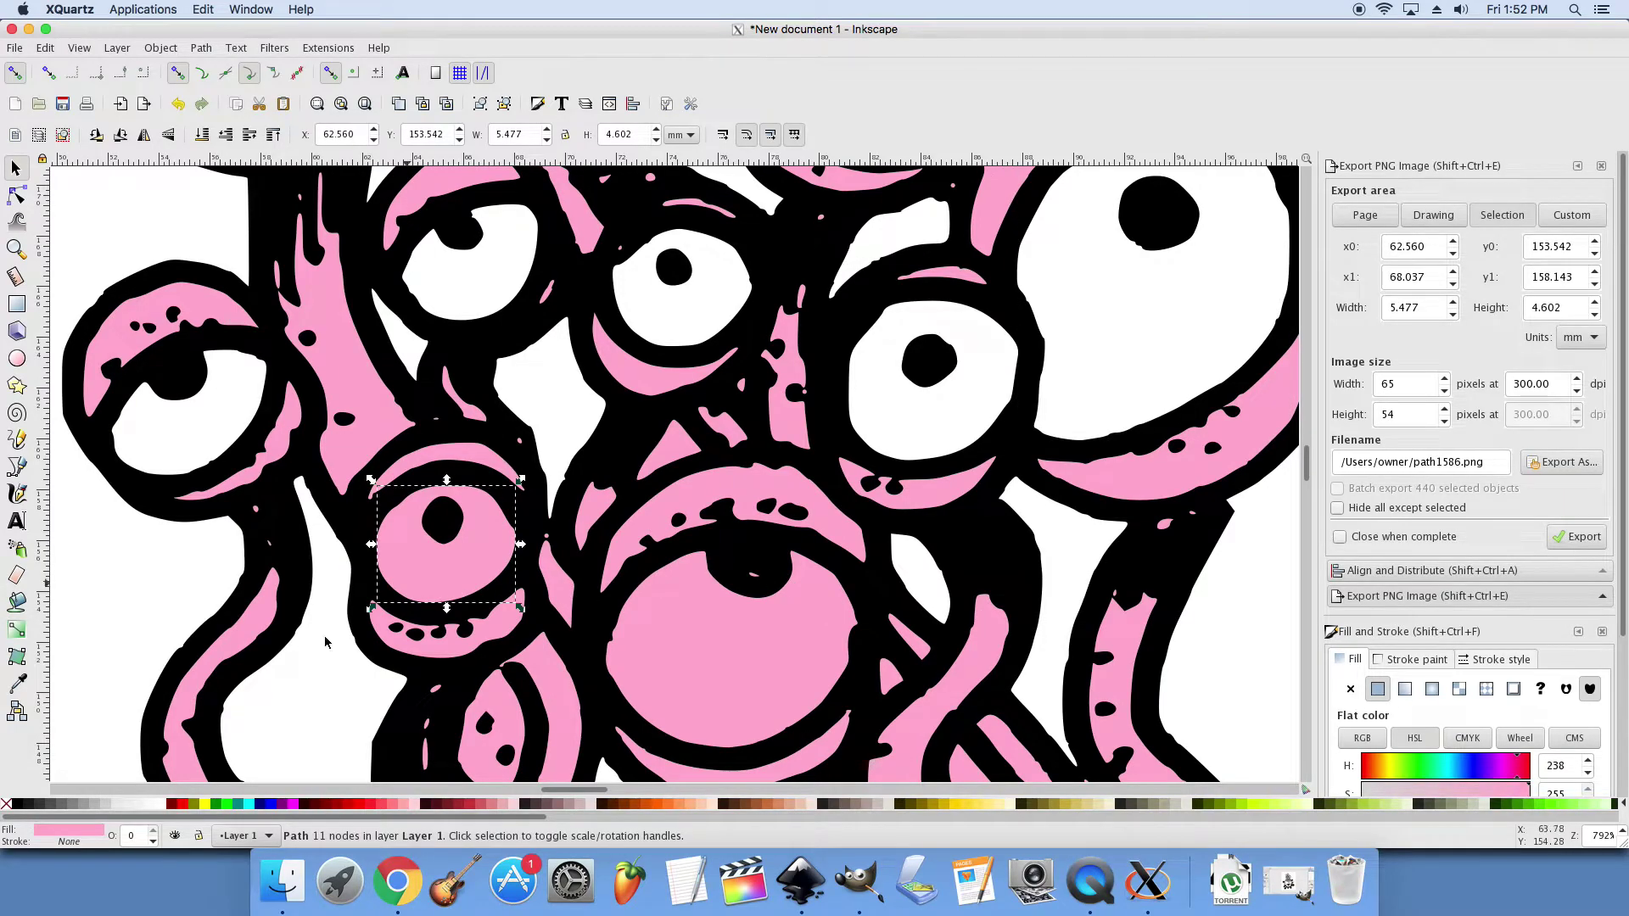
pyautogui.click(161, 809)
pyautogui.click(696, 670)
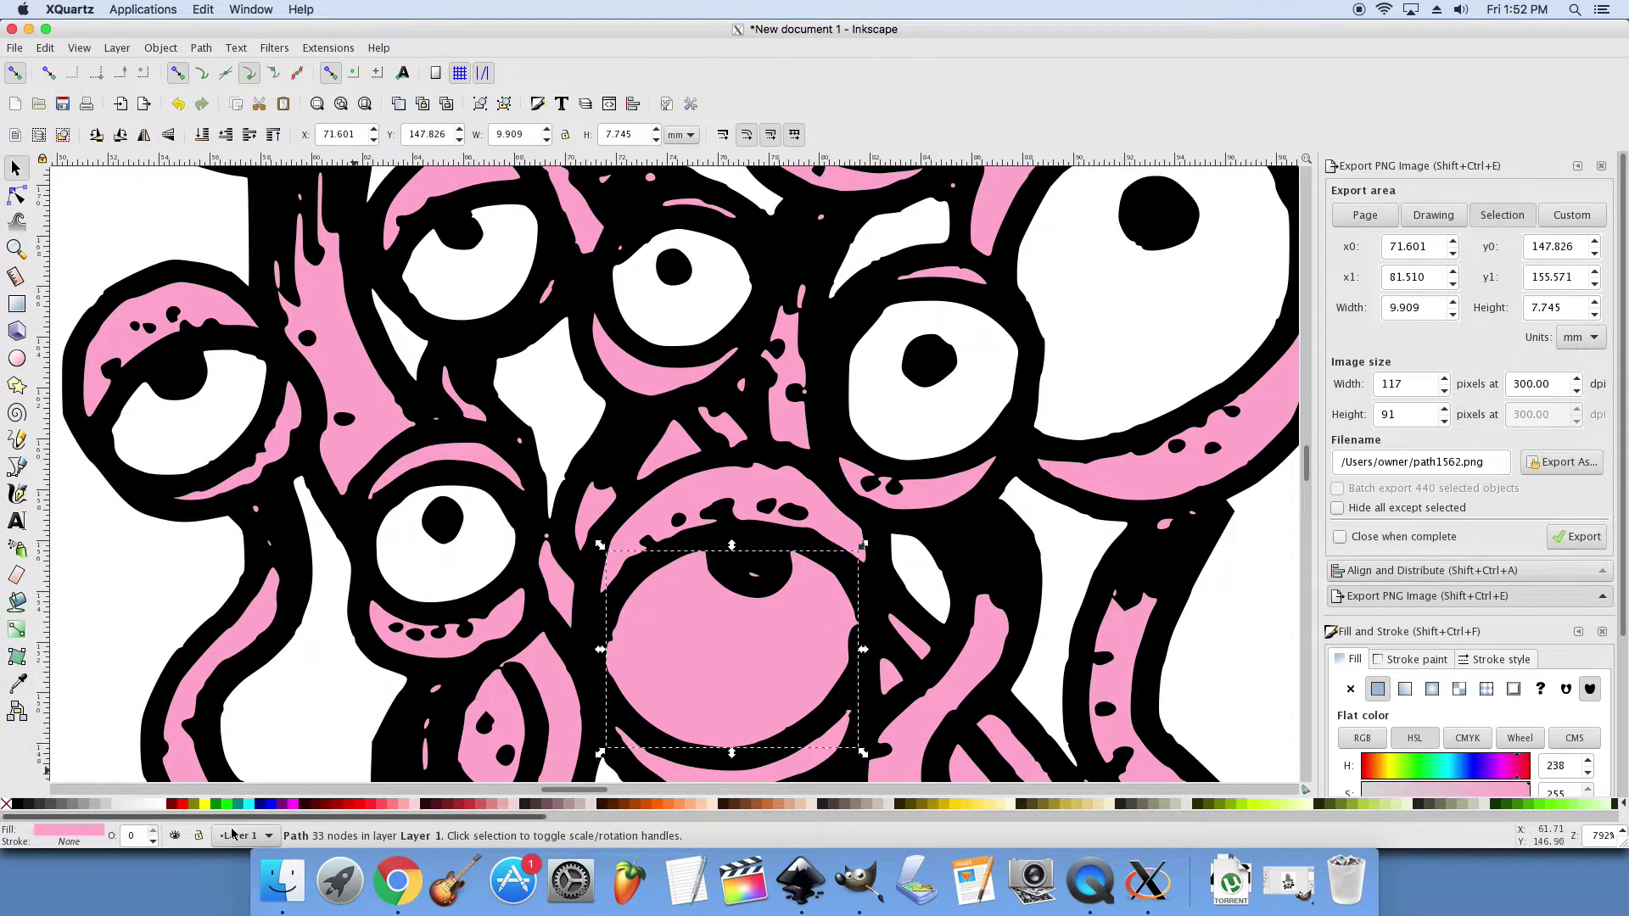
pyautogui.click(162, 807)
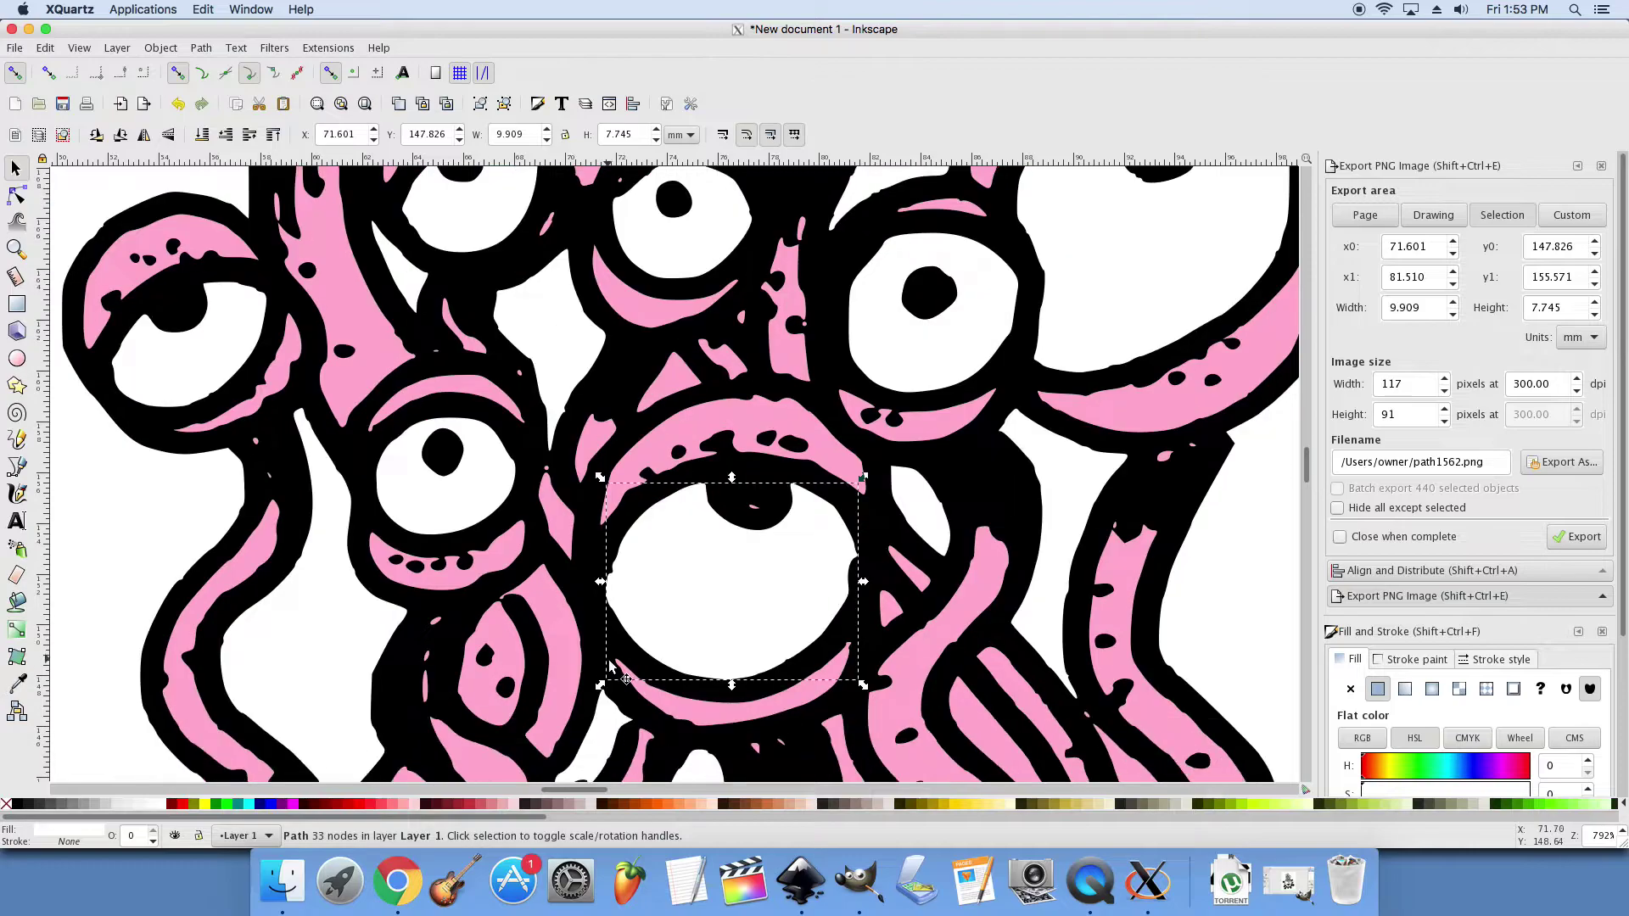
pyautogui.scroll(-5, 625, 663)
pyautogui.scroll(-10, 624, 663)
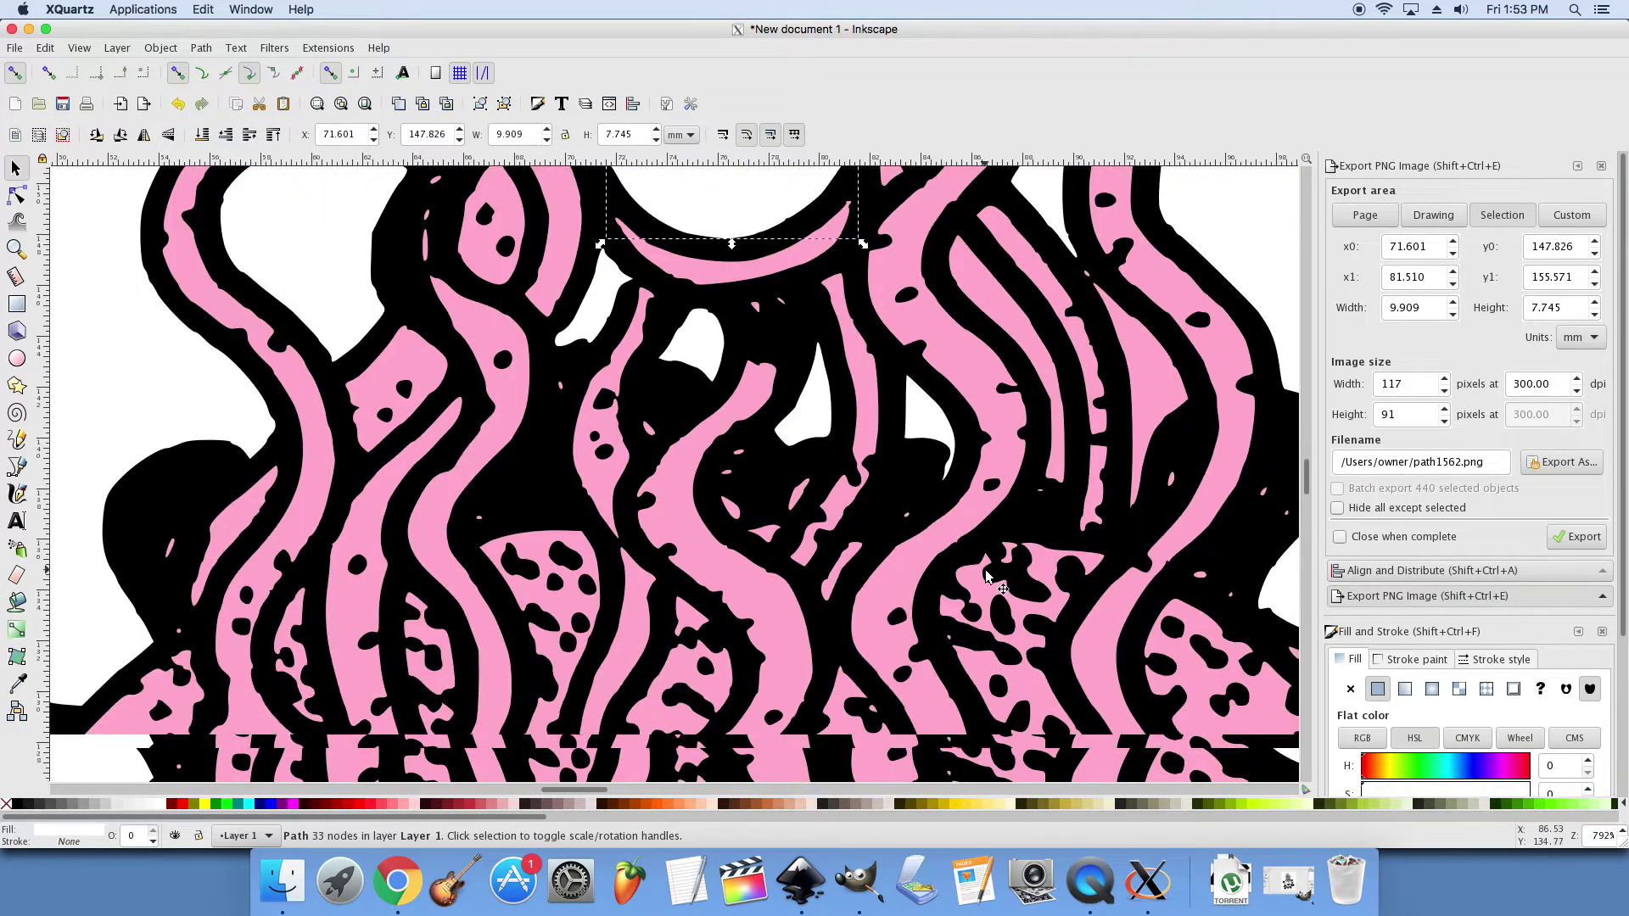
pyautogui.scroll(15, 1084, 557)
pyautogui.scroll(-8, 1084, 558)
pyautogui.scroll(8, 1090, 557)
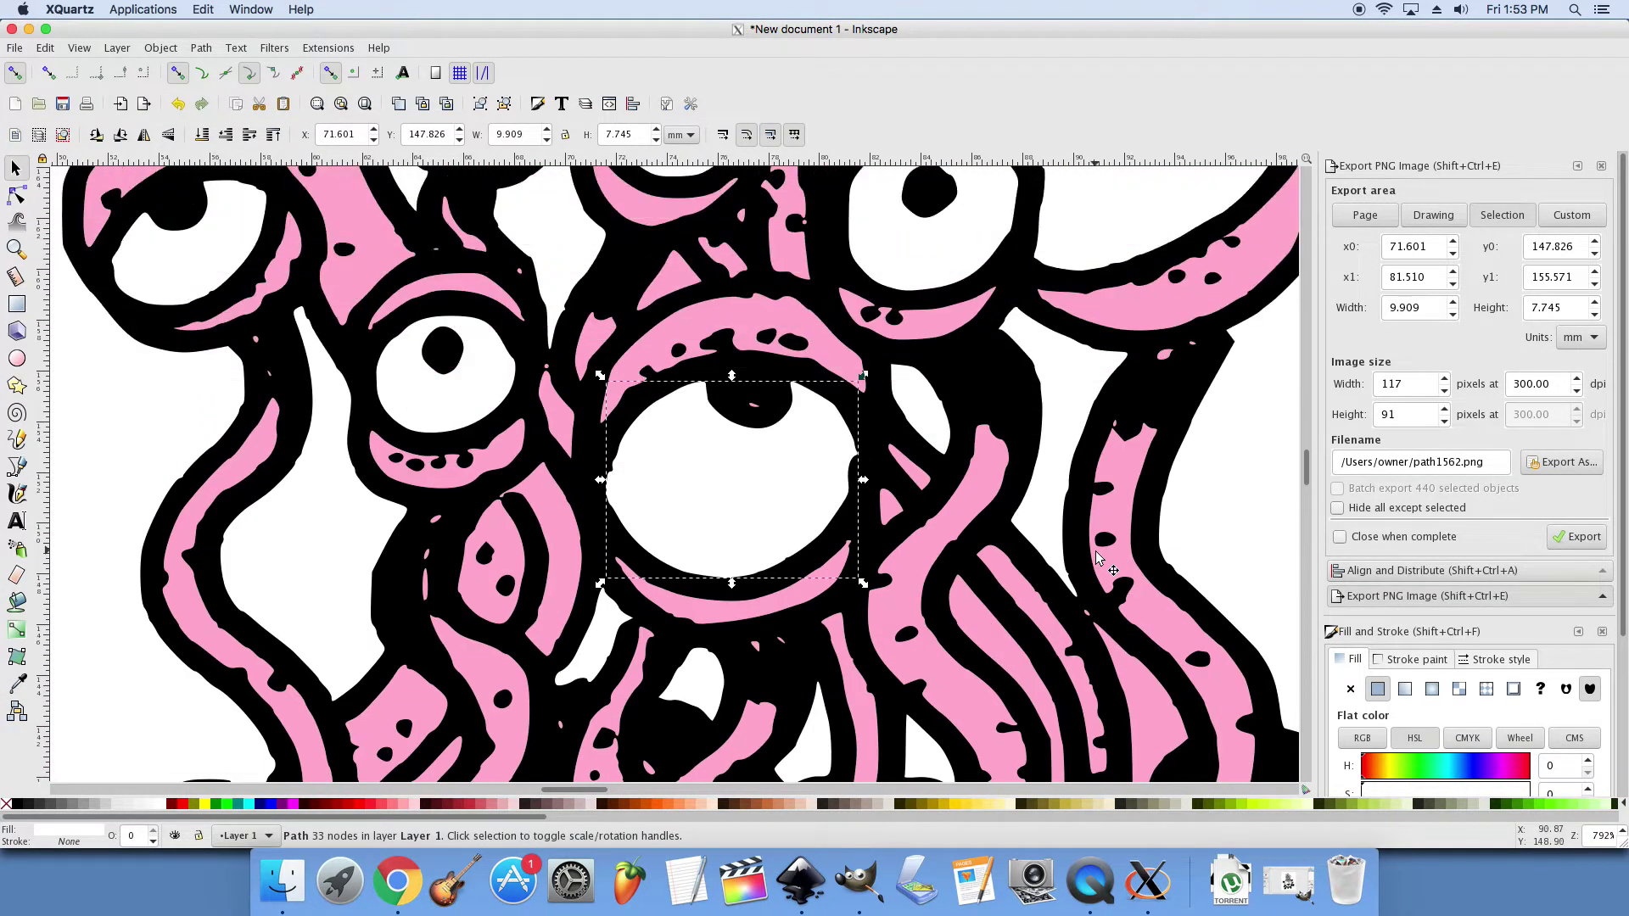
pyautogui.scroll(-15, 1095, 557)
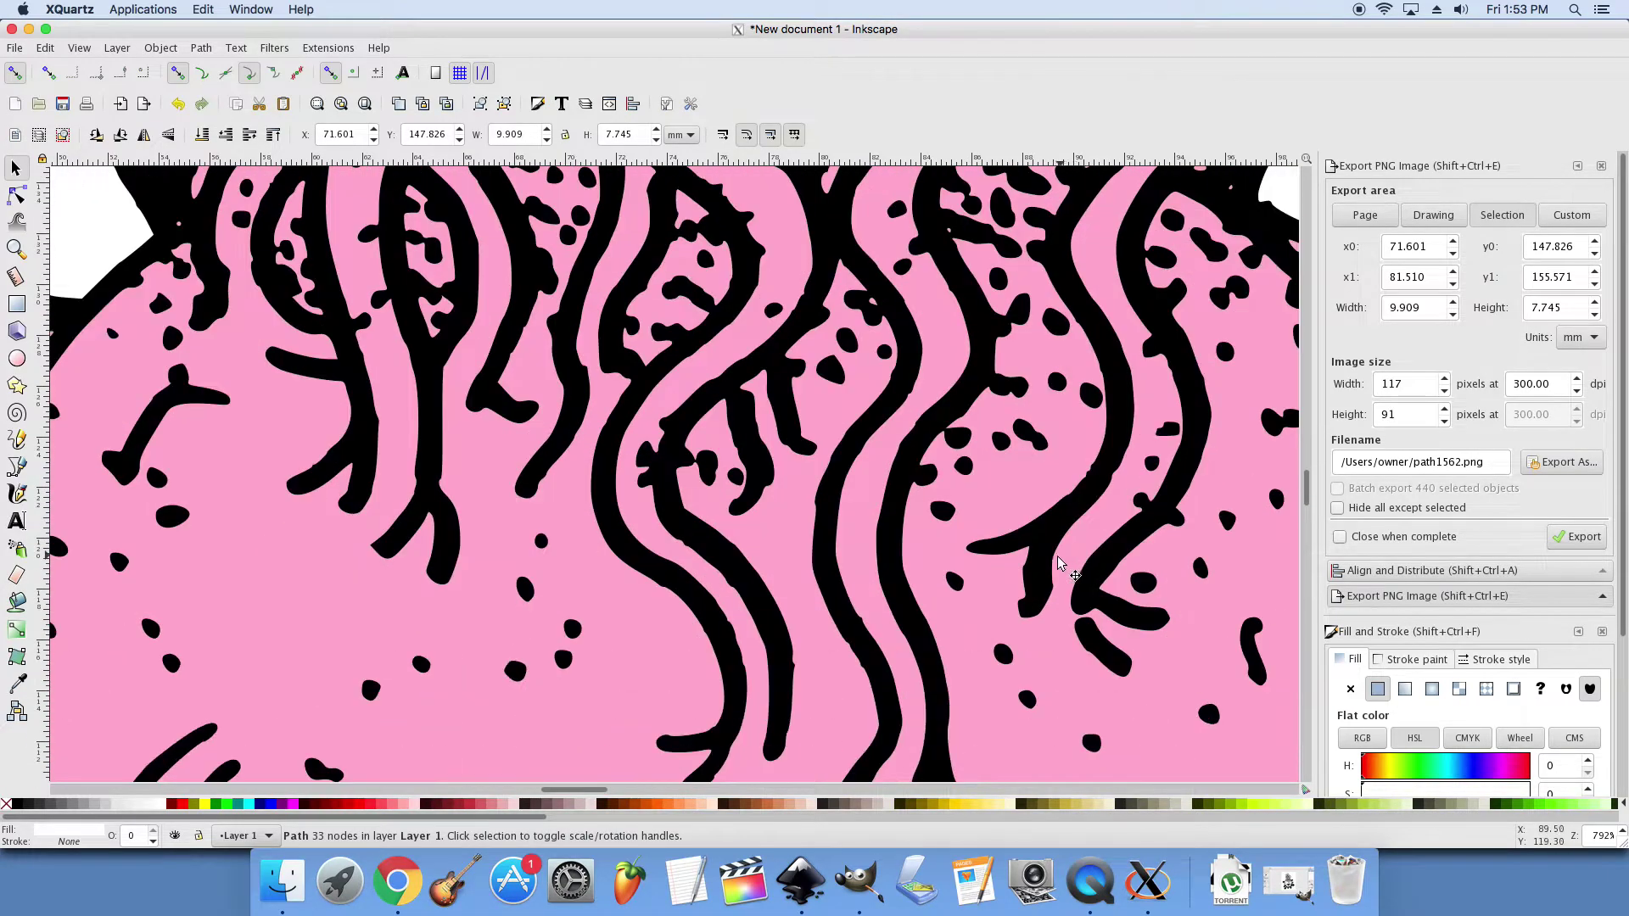
pyautogui.scroll(-5, 1046, 562)
# Step: Fill the pink region surrounding the large iris white, then select the black outline artwork
pyautogui.click(1081, 560)
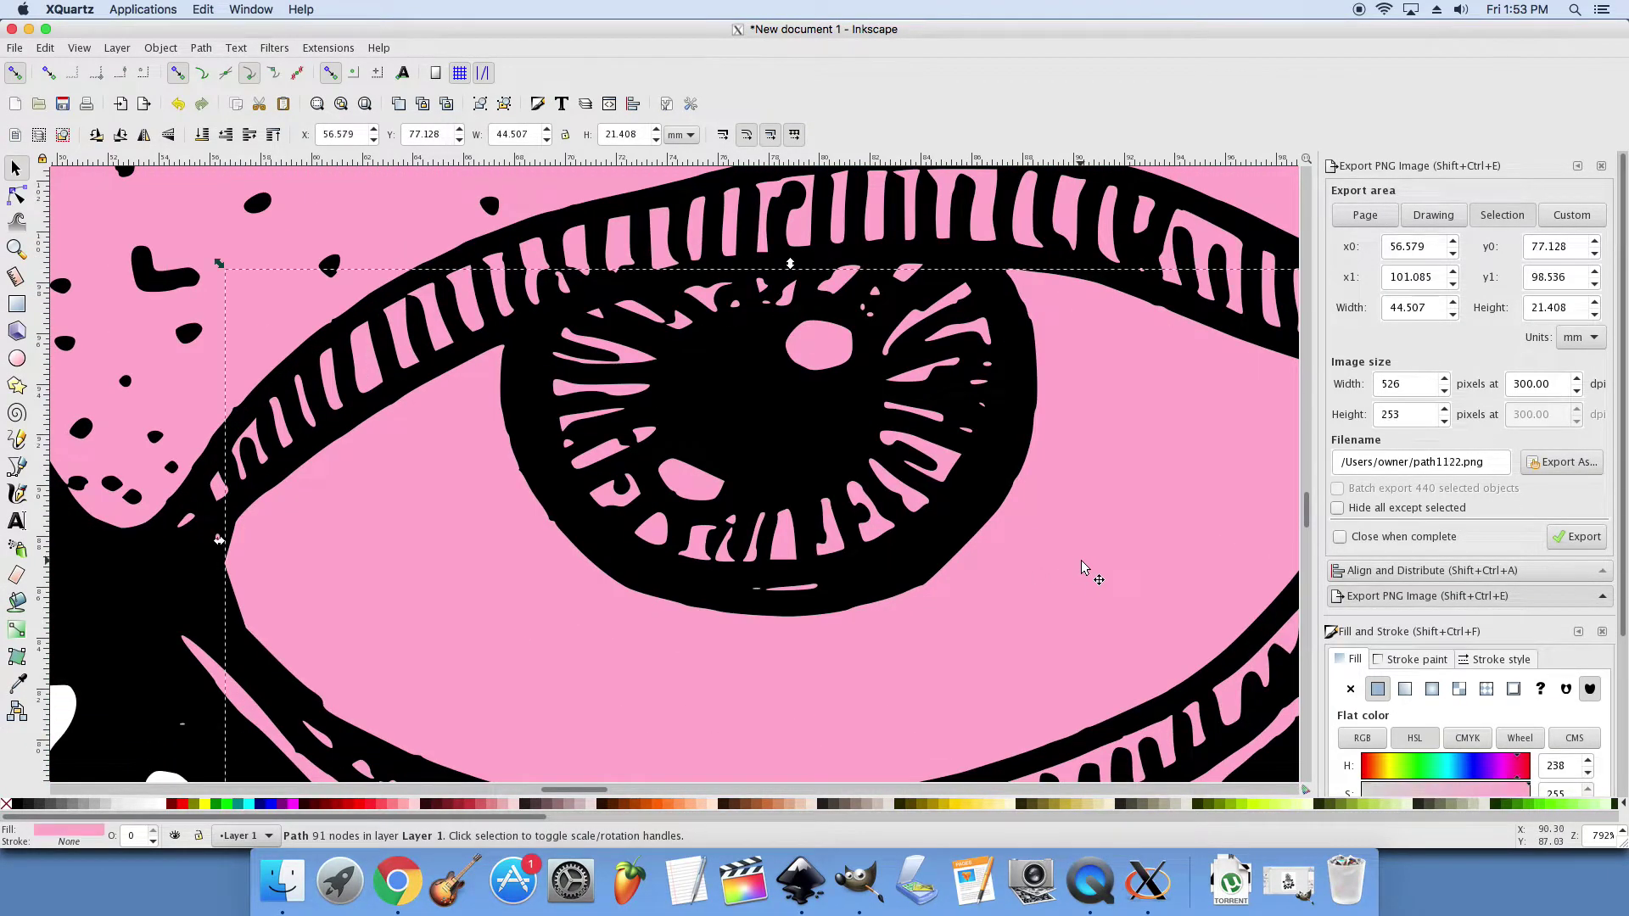
pyautogui.click(163, 807)
pyautogui.scroll(2, 821, 507)
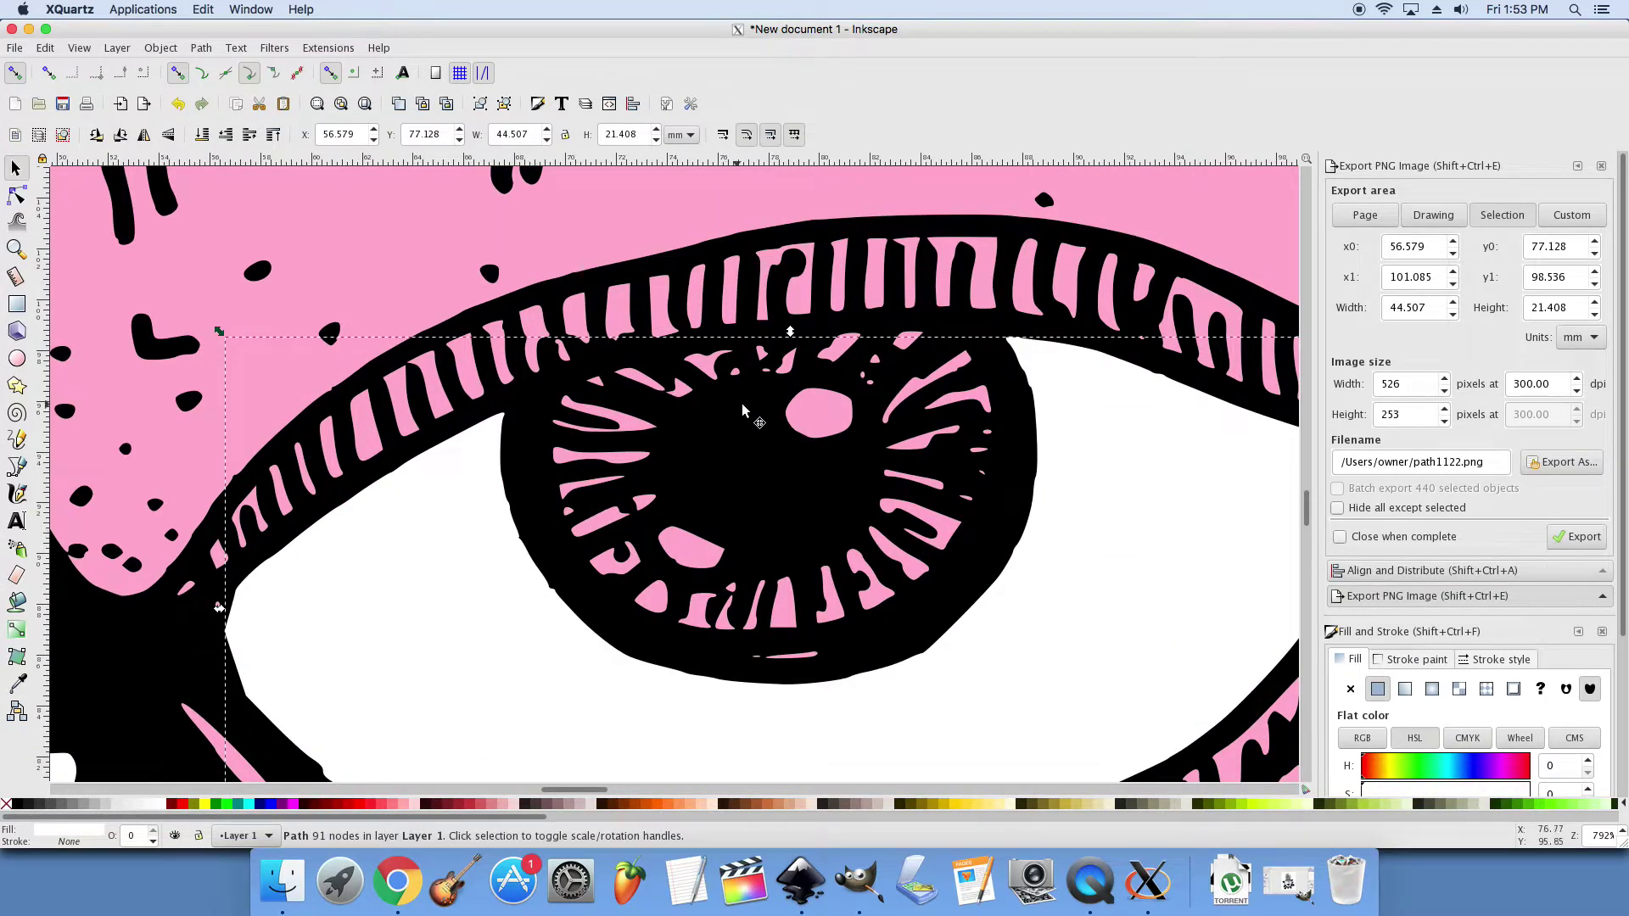
pyautogui.click(778, 464)
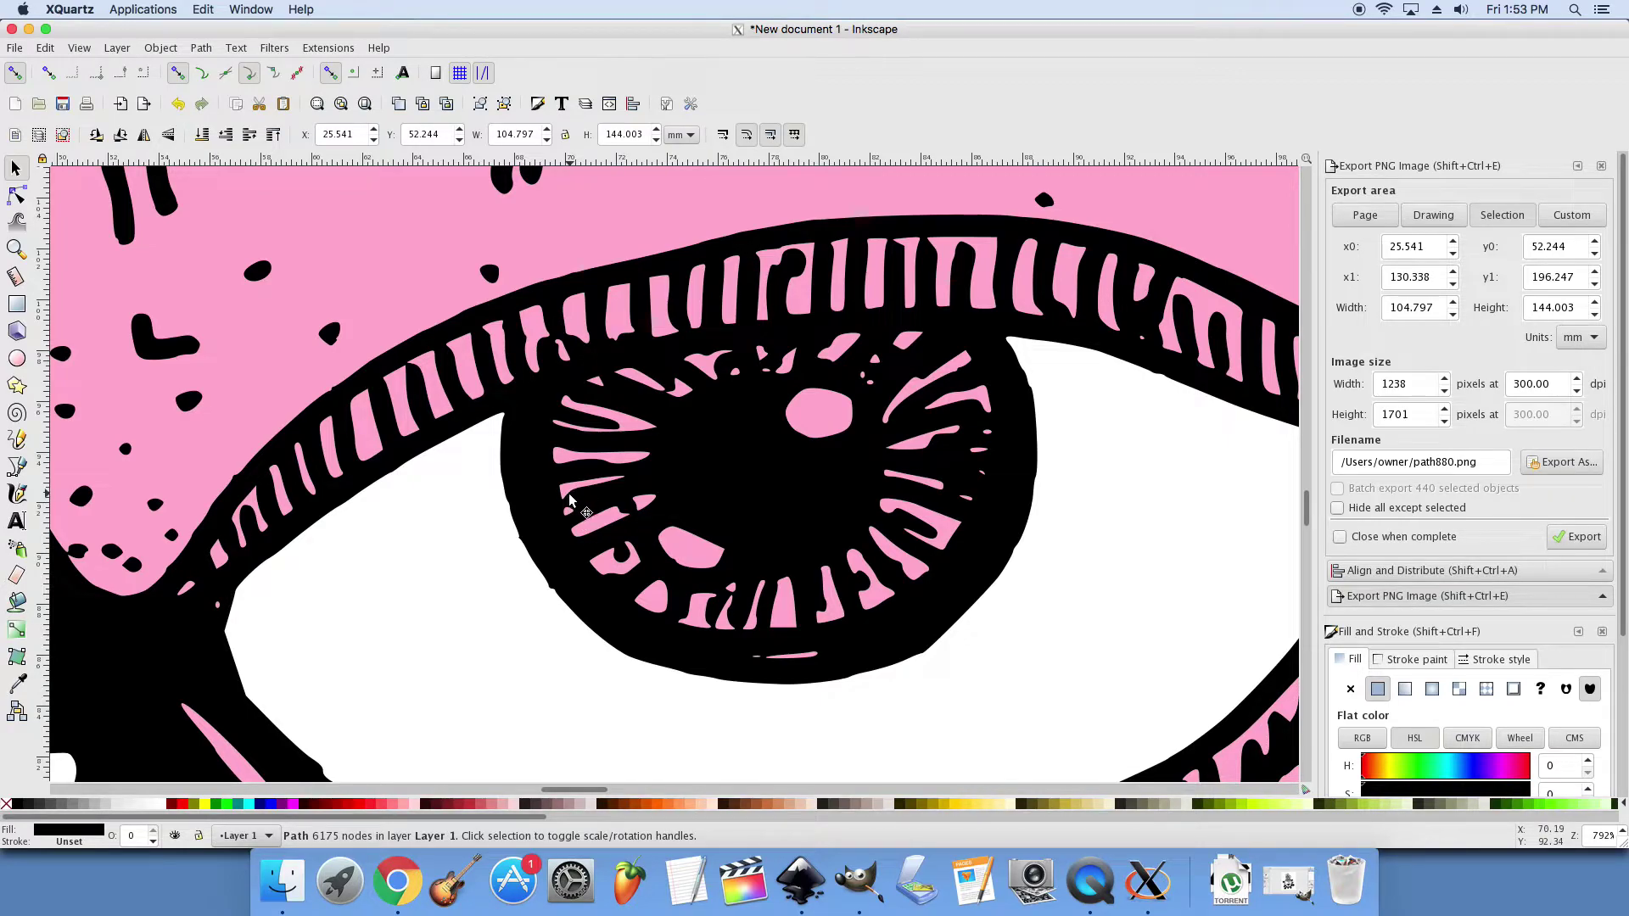
# Step: With the Pencil tool and stroke paint set to none, trace a closed shape around the large iris
pyautogui.click(19, 438)
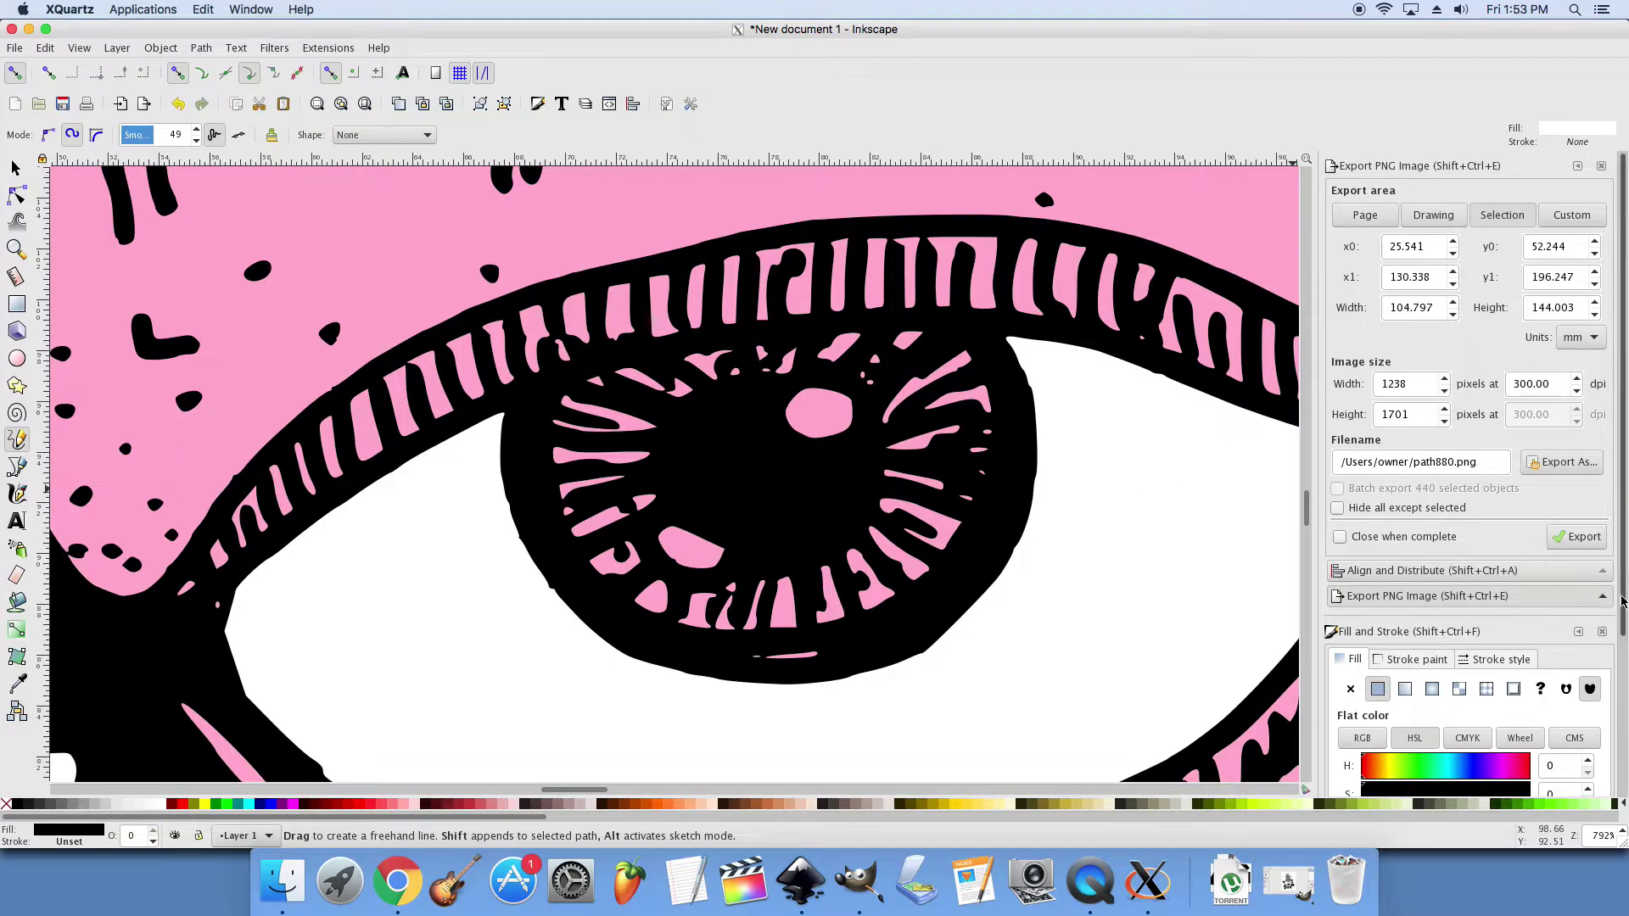
pyautogui.moveTo(1624, 597); pyautogui.dragTo(1624, 751)
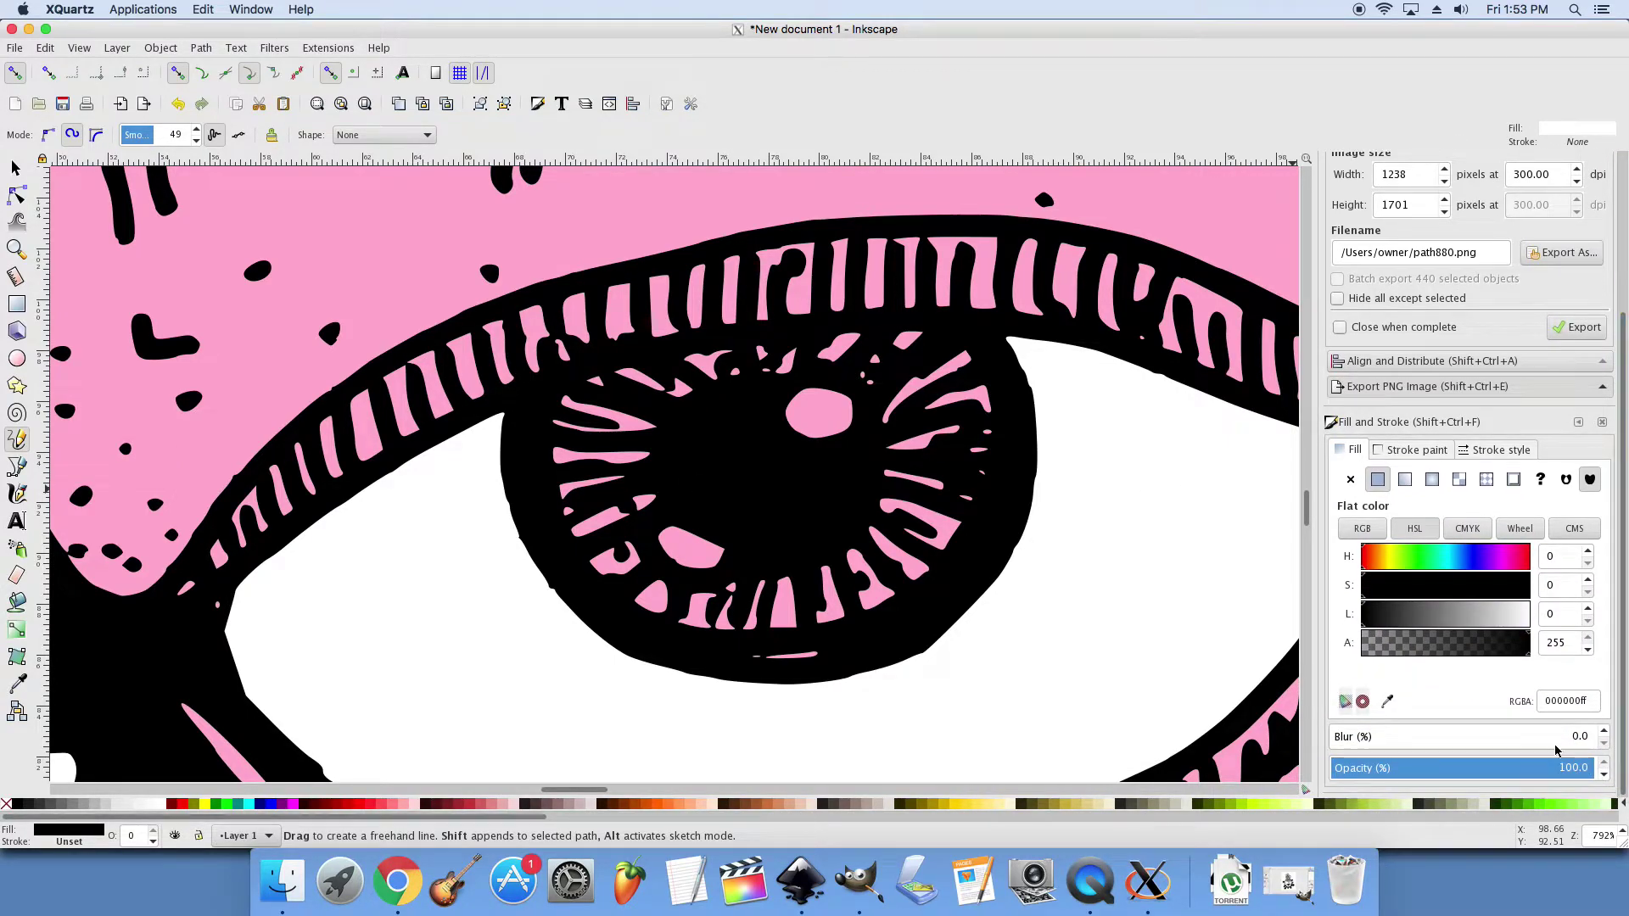
pyautogui.click(1391, 455)
pyautogui.click(1352, 480)
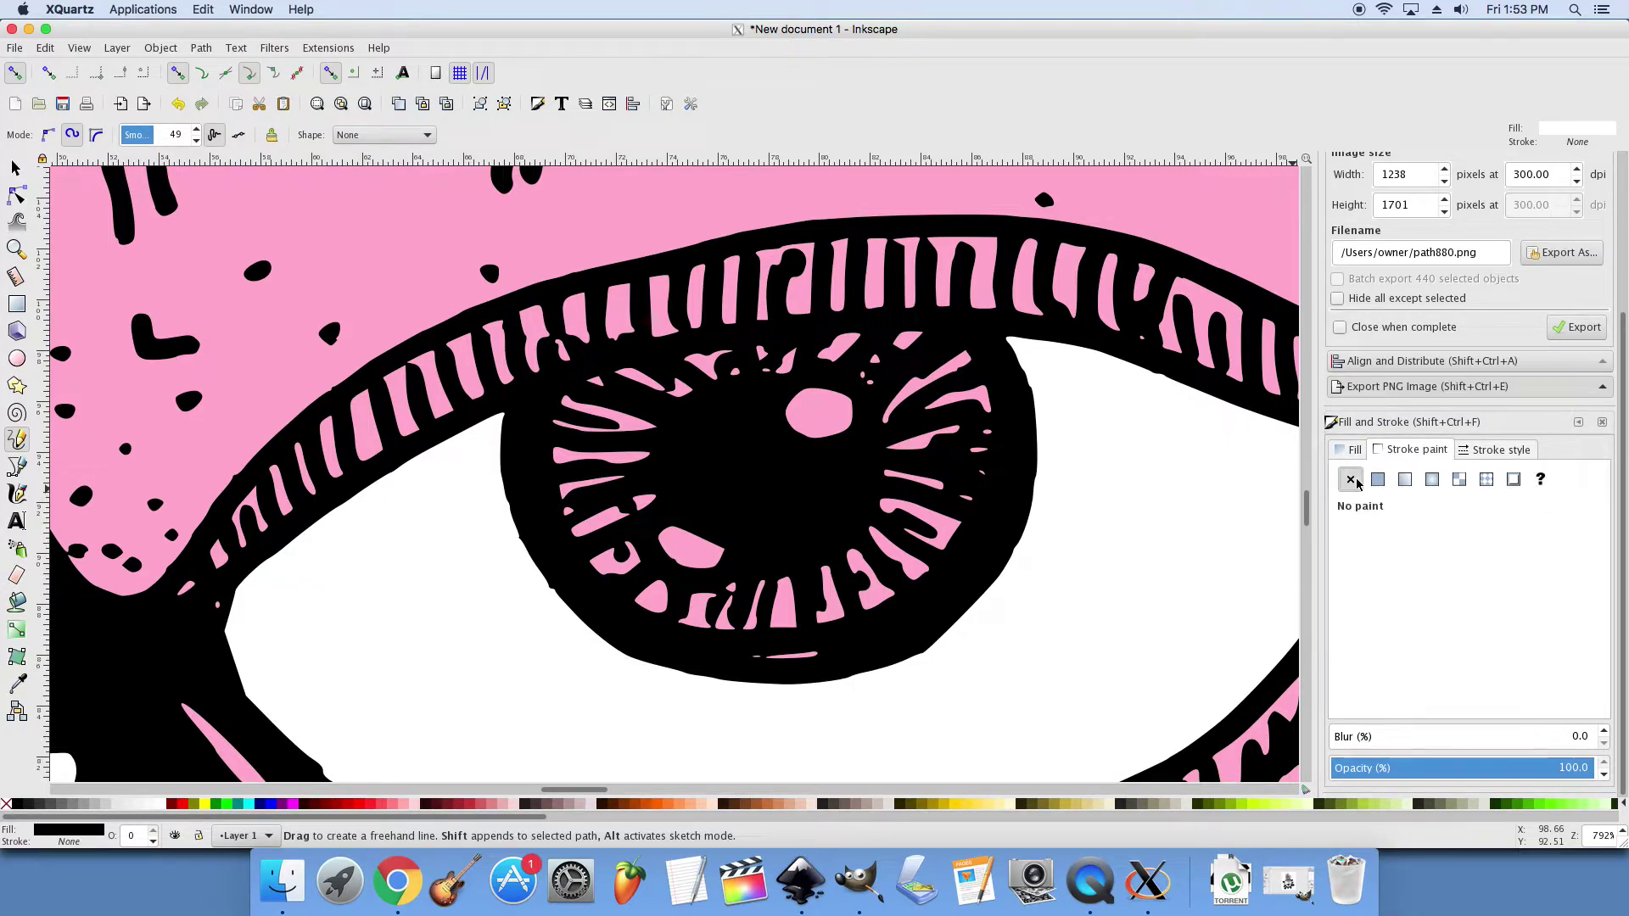
pyautogui.click(1515, 455)
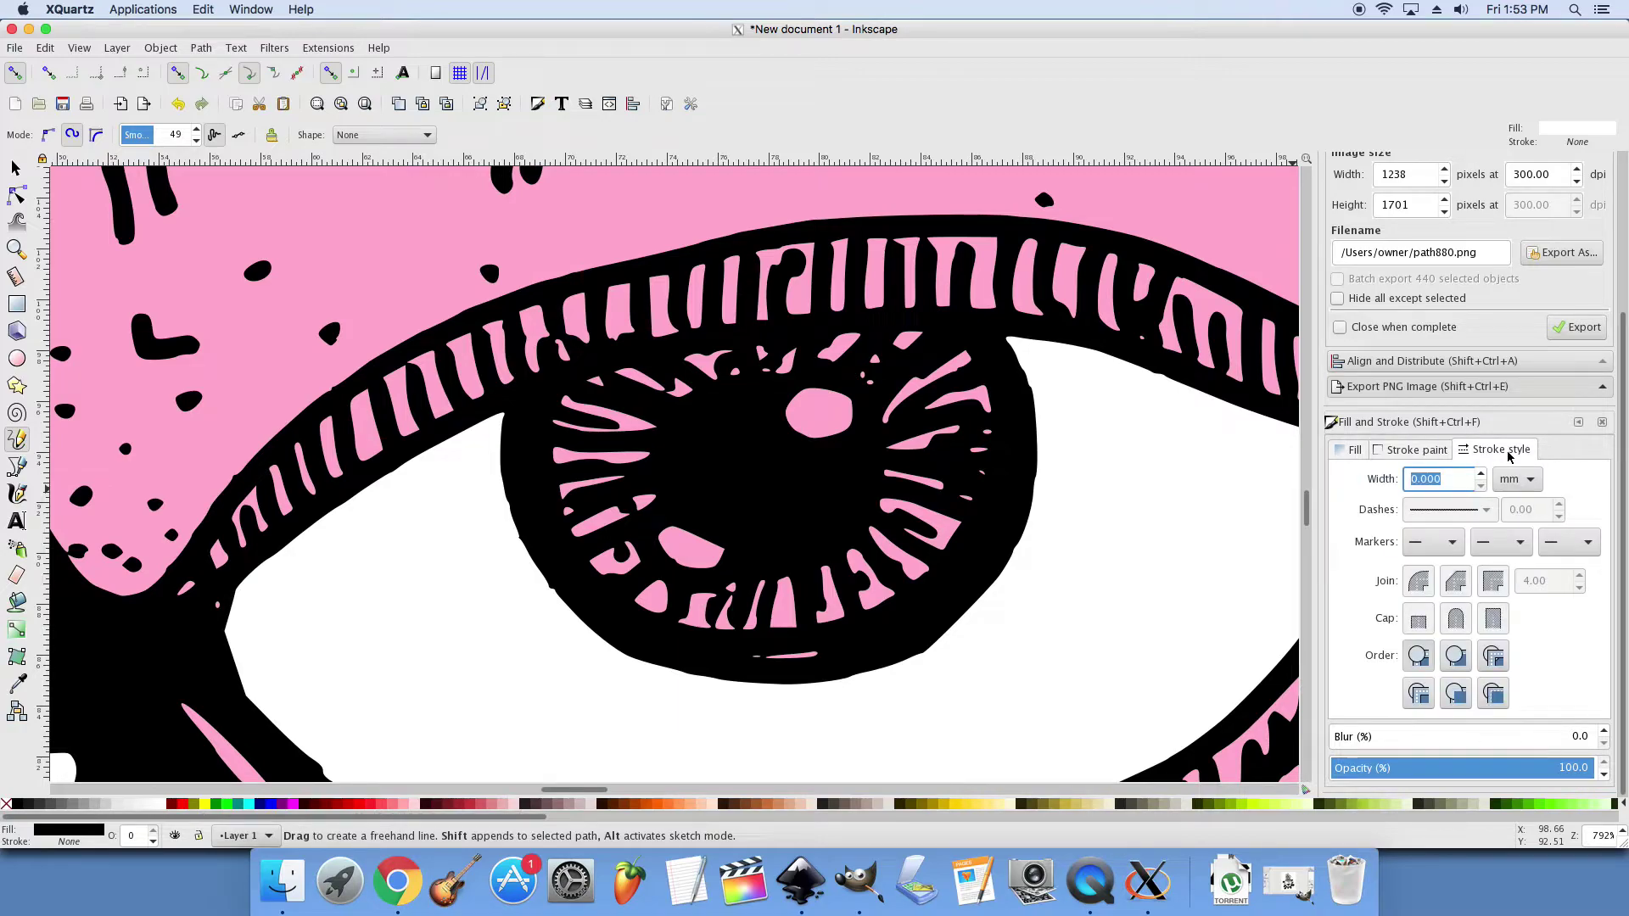
pyautogui.click(1424, 457)
pyautogui.click(1355, 451)
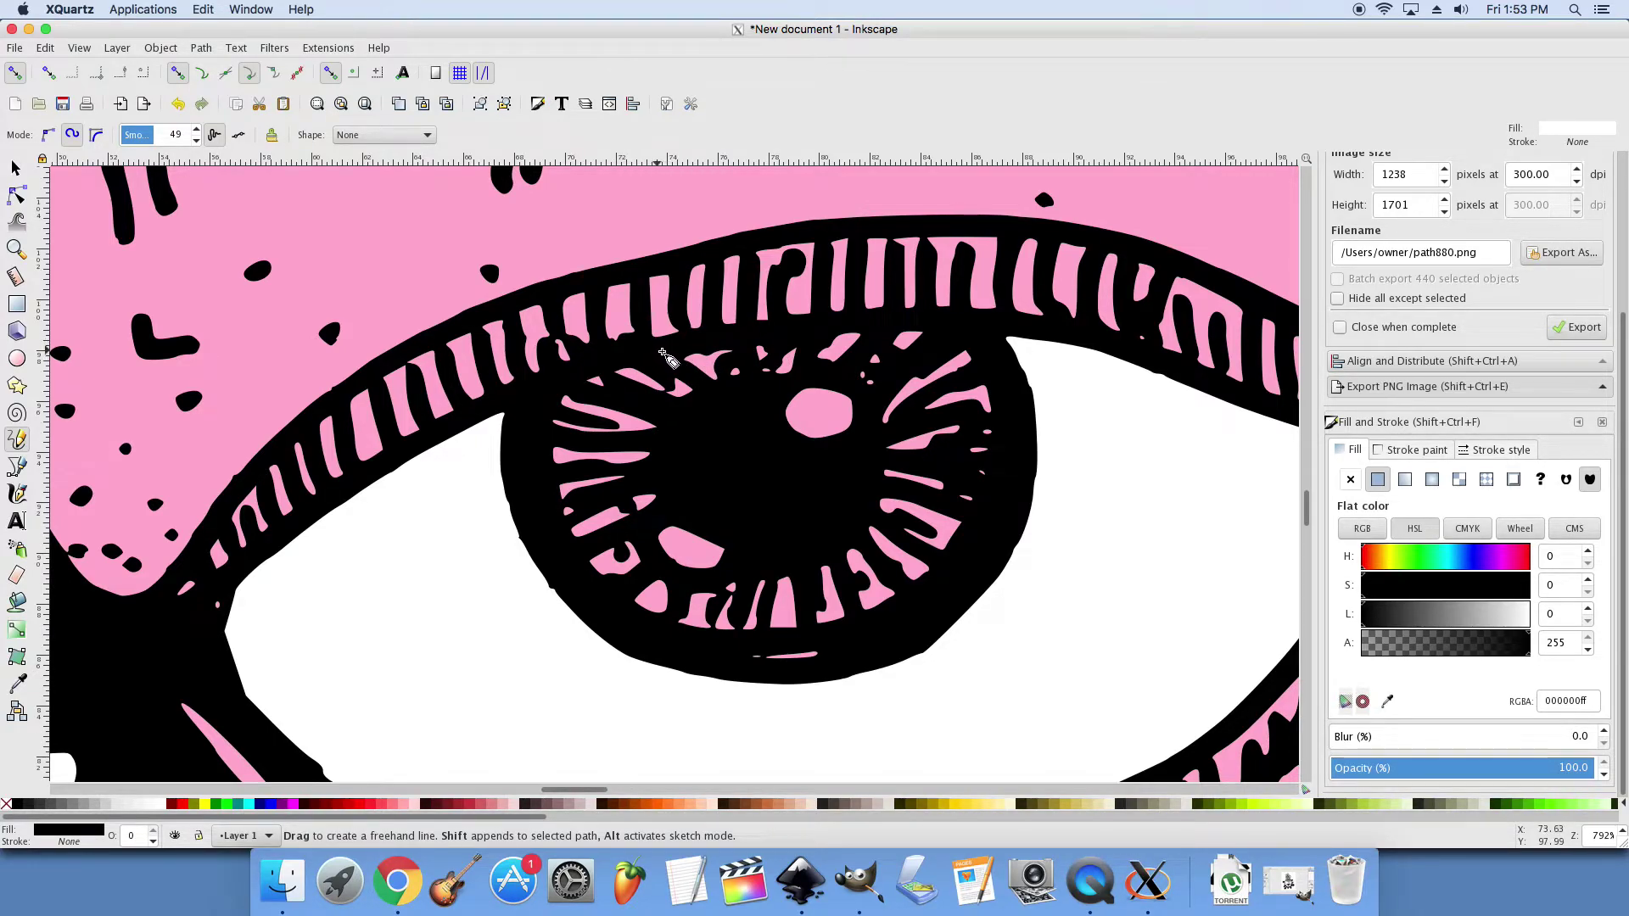
pyautogui.moveTo(656, 353)
pyautogui.mouseDown()
pyautogui.moveTo(547, 393)
pyautogui.moveTo(525, 459)
pyautogui.moveTo(554, 546)
pyautogui.moveTo(608, 608)
pyautogui.moveTo(702, 662)
pyautogui.moveTo(776, 679)
pyautogui.moveTo(843, 664)
pyautogui.moveTo(914, 618)
pyautogui.moveTo(1005, 462)
pyautogui.moveTo(994, 340)
pyautogui.moveTo(930, 318)
pyautogui.moveTo(655, 352)
pyautogui.mouseUp()
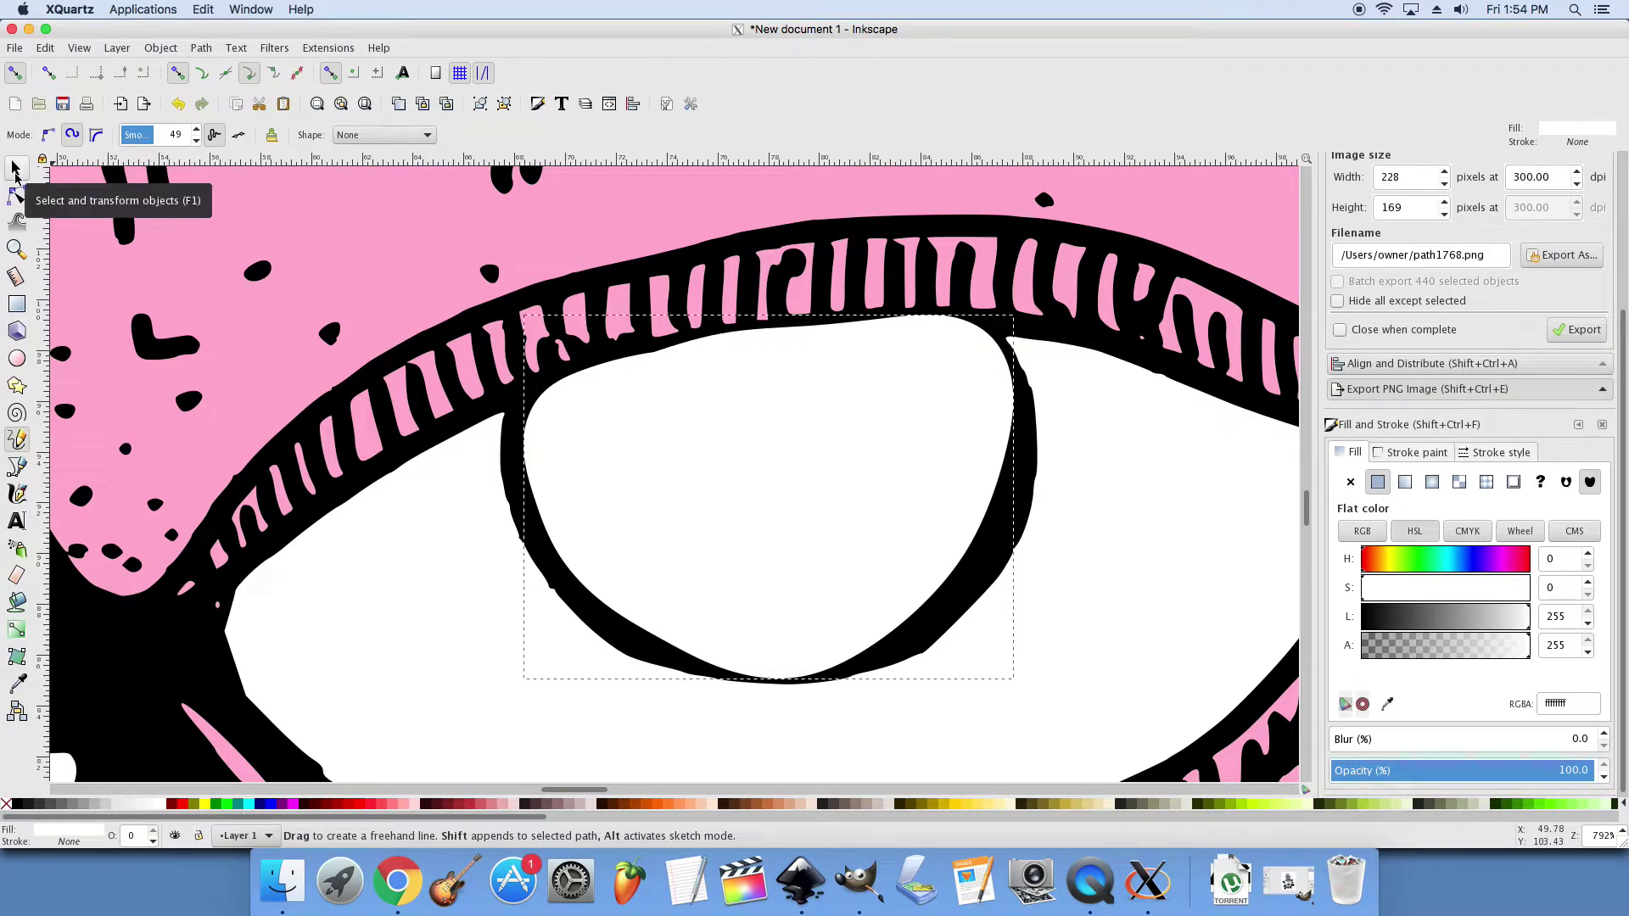
# Step: Restack the white traced shape so it sits one level below the iris's black lines
pyautogui.click(15, 172)
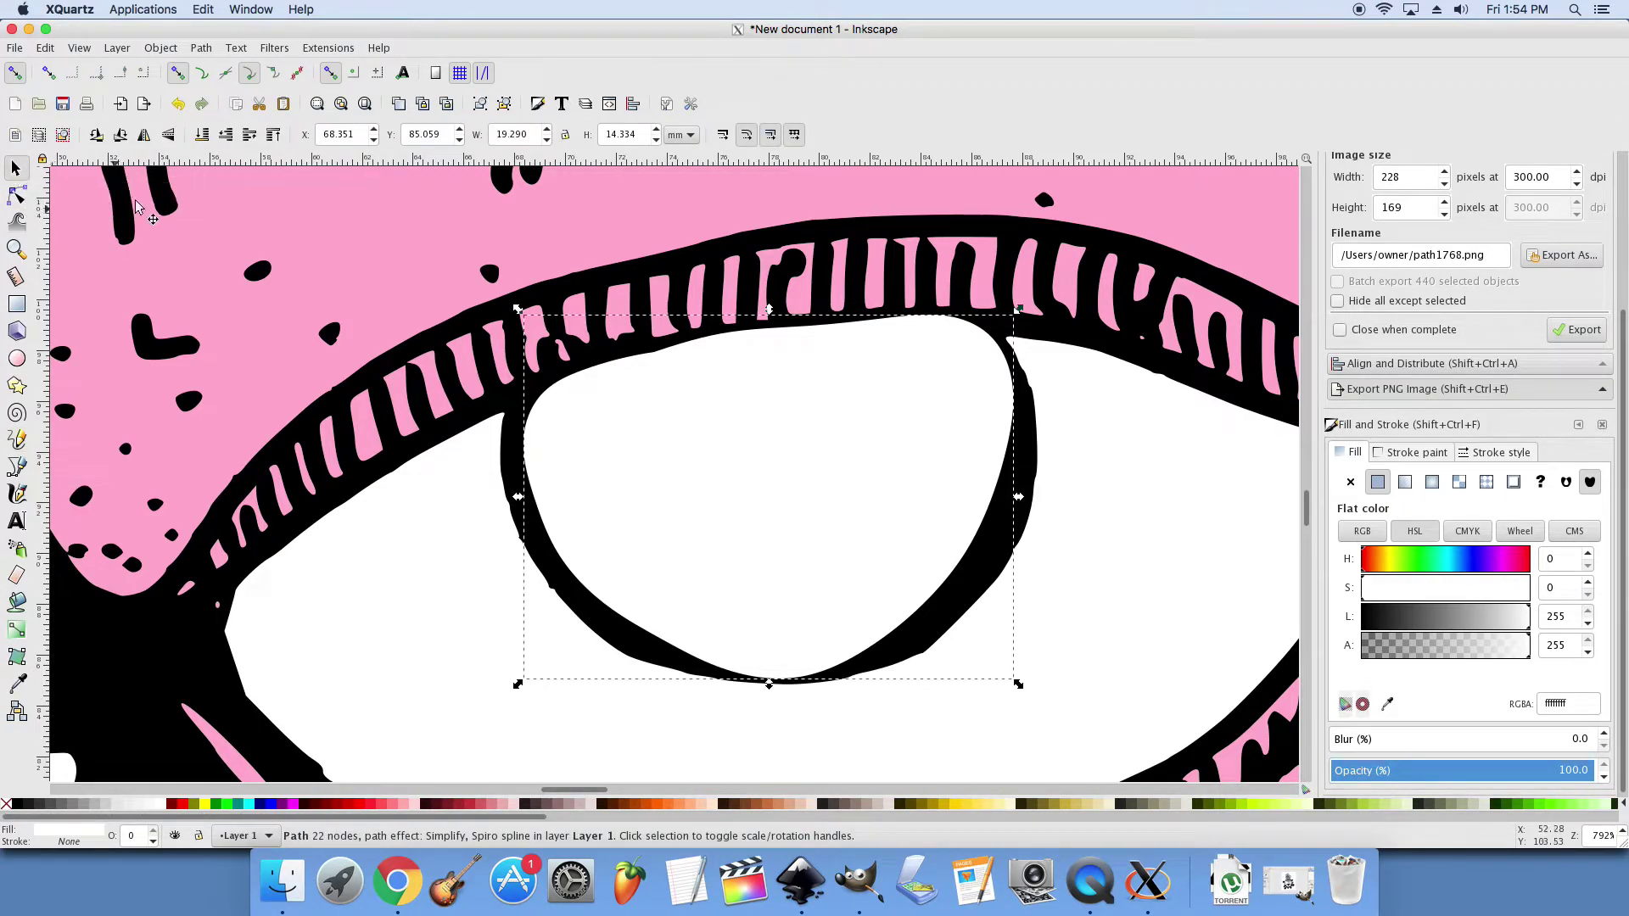
pyautogui.click(200, 136)
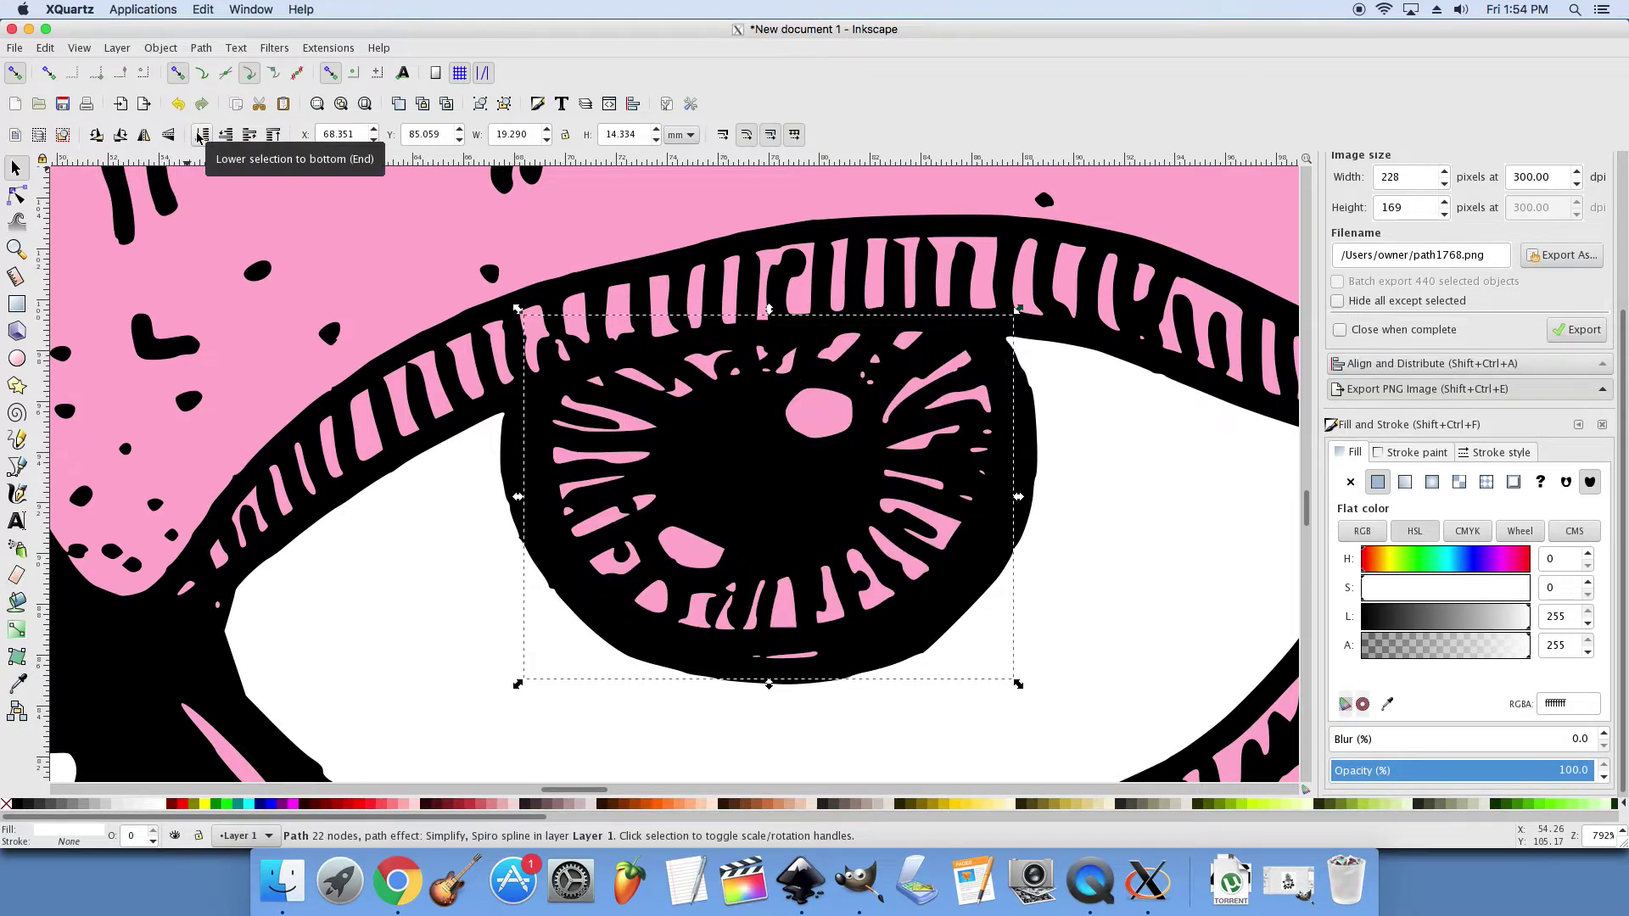
pyautogui.click(249, 134)
pyautogui.click(249, 135)
pyautogui.click(249, 135)
pyautogui.click(249, 134)
pyautogui.click(249, 135)
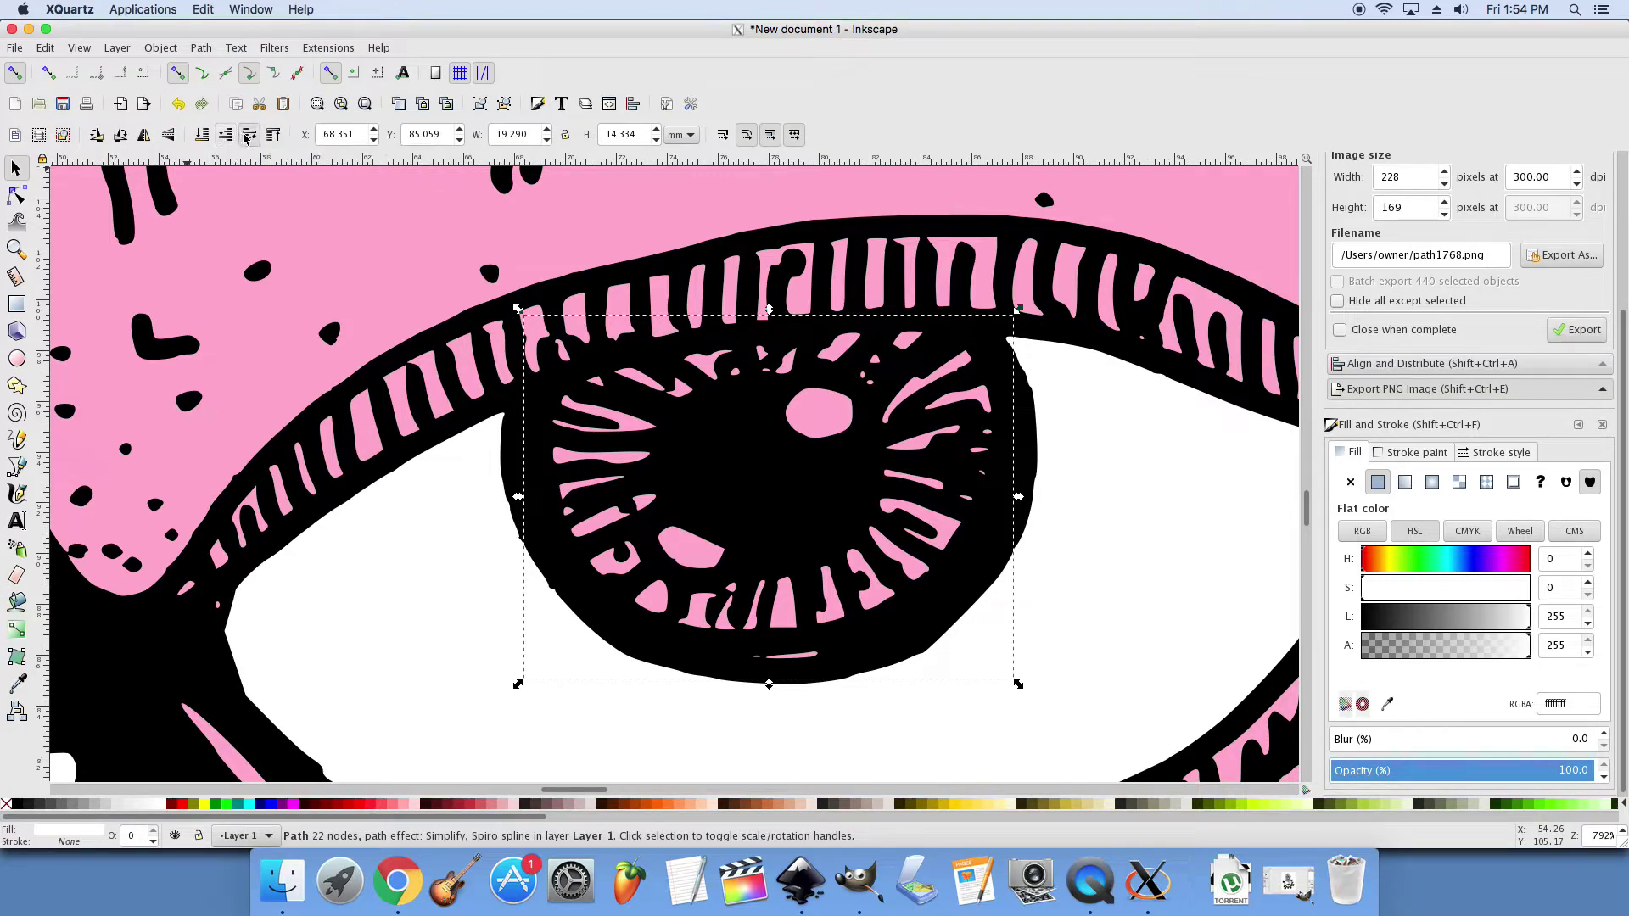
pyautogui.click(270, 136)
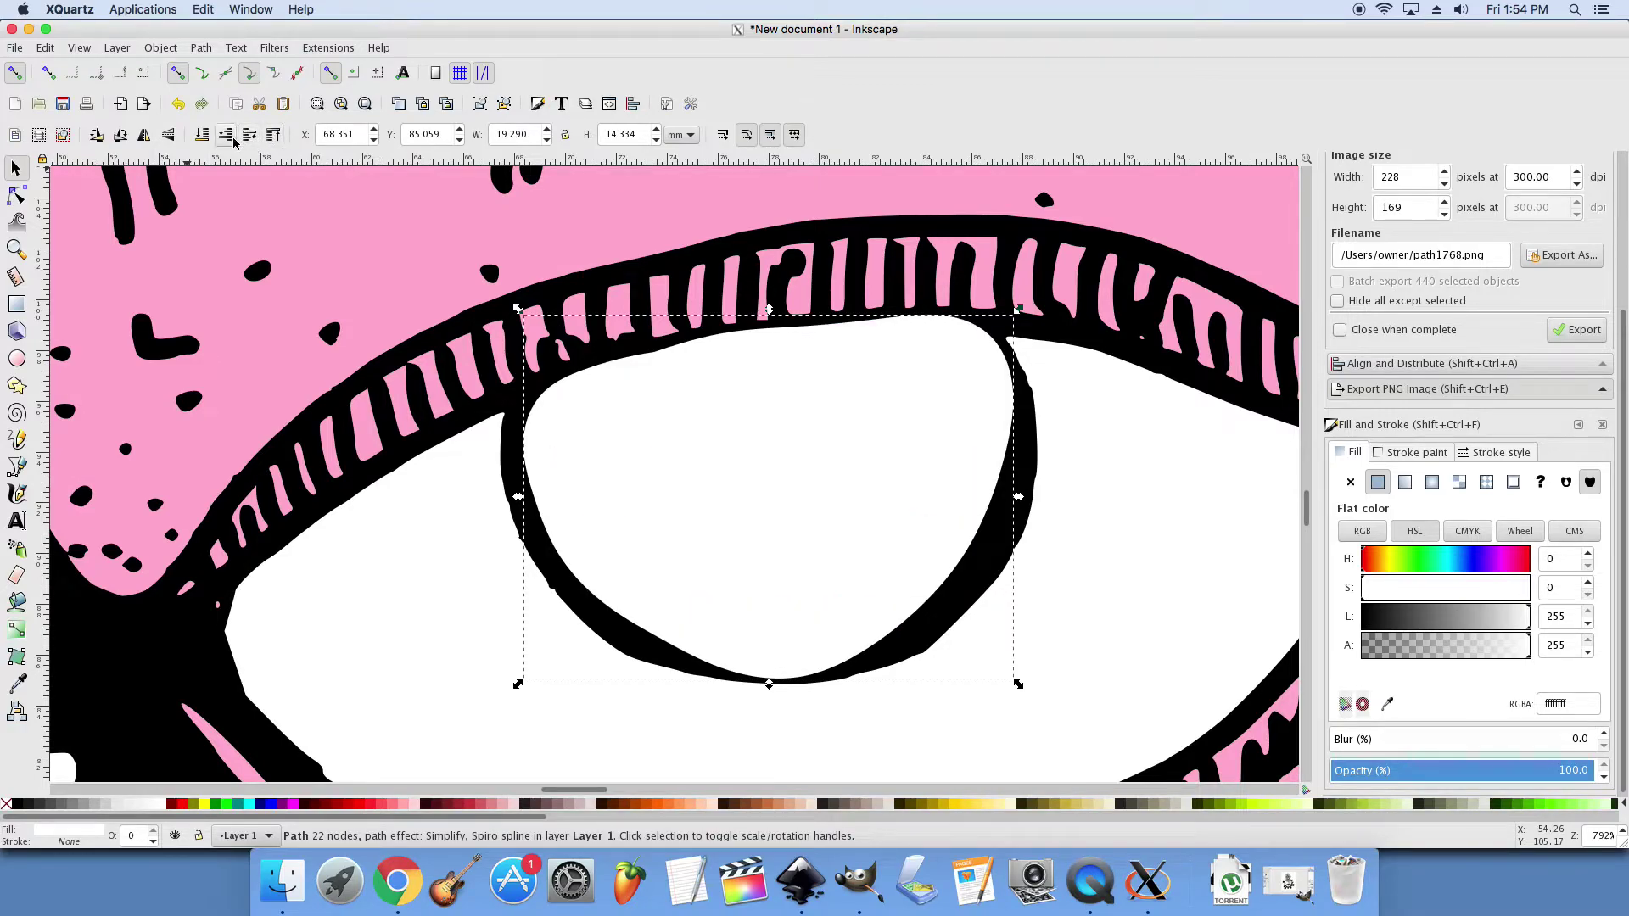
pyautogui.click(229, 141)
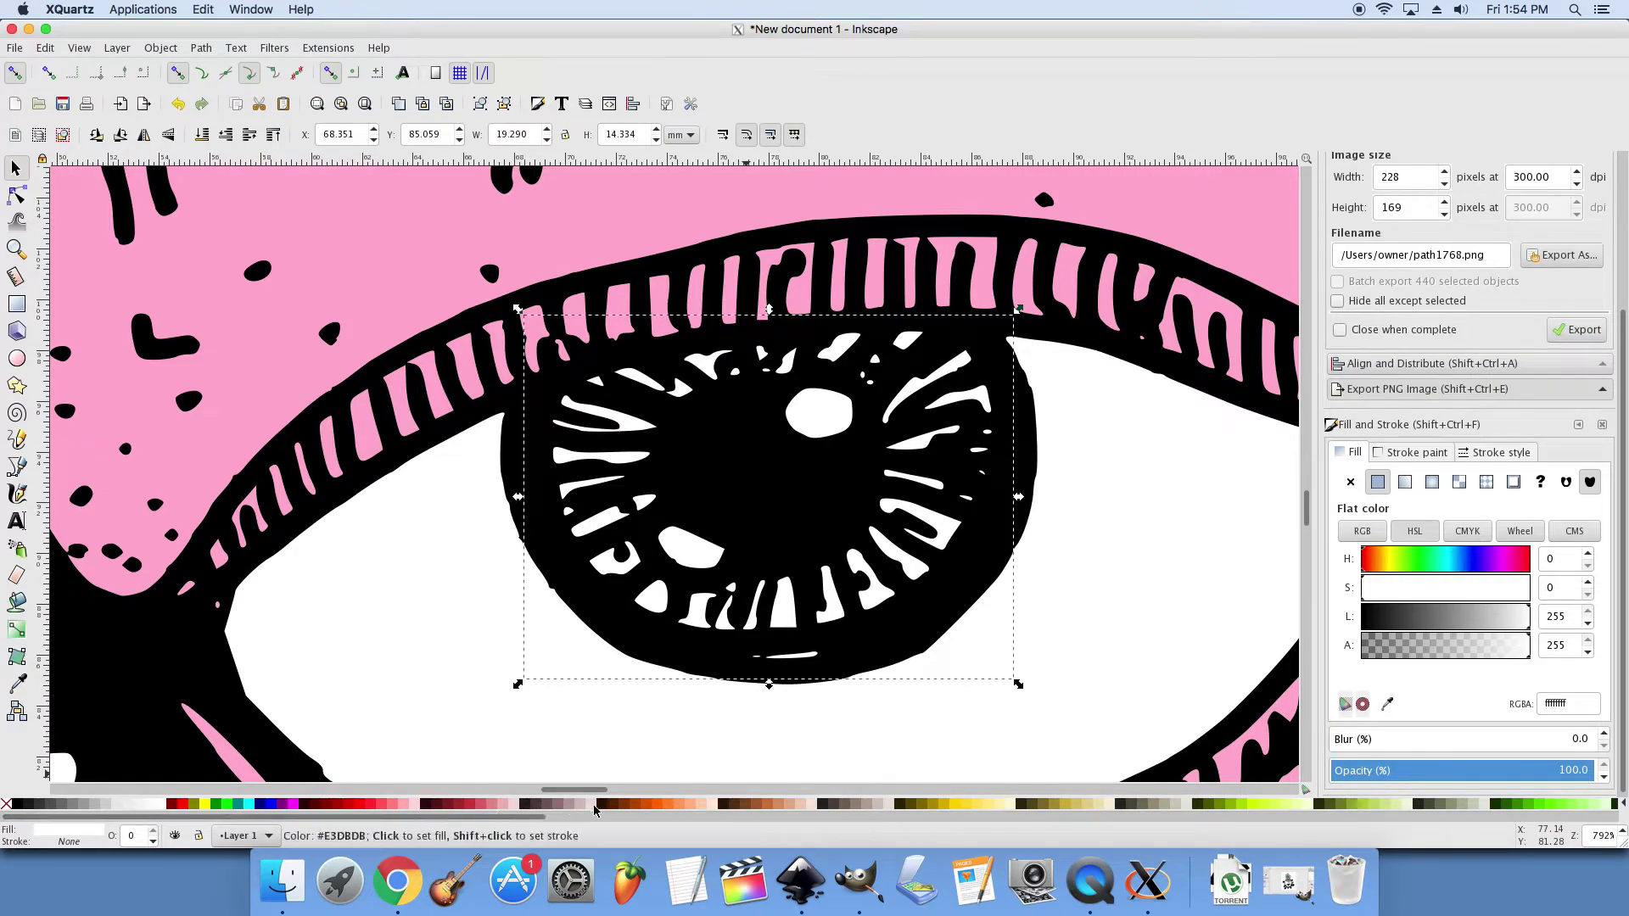
# Step: Fill the iris shape pale green #CDDE87 from the palette
pyautogui.moveTo(543, 821); pyautogui.dragTo(744, 818)
pyautogui.click(802, 810)
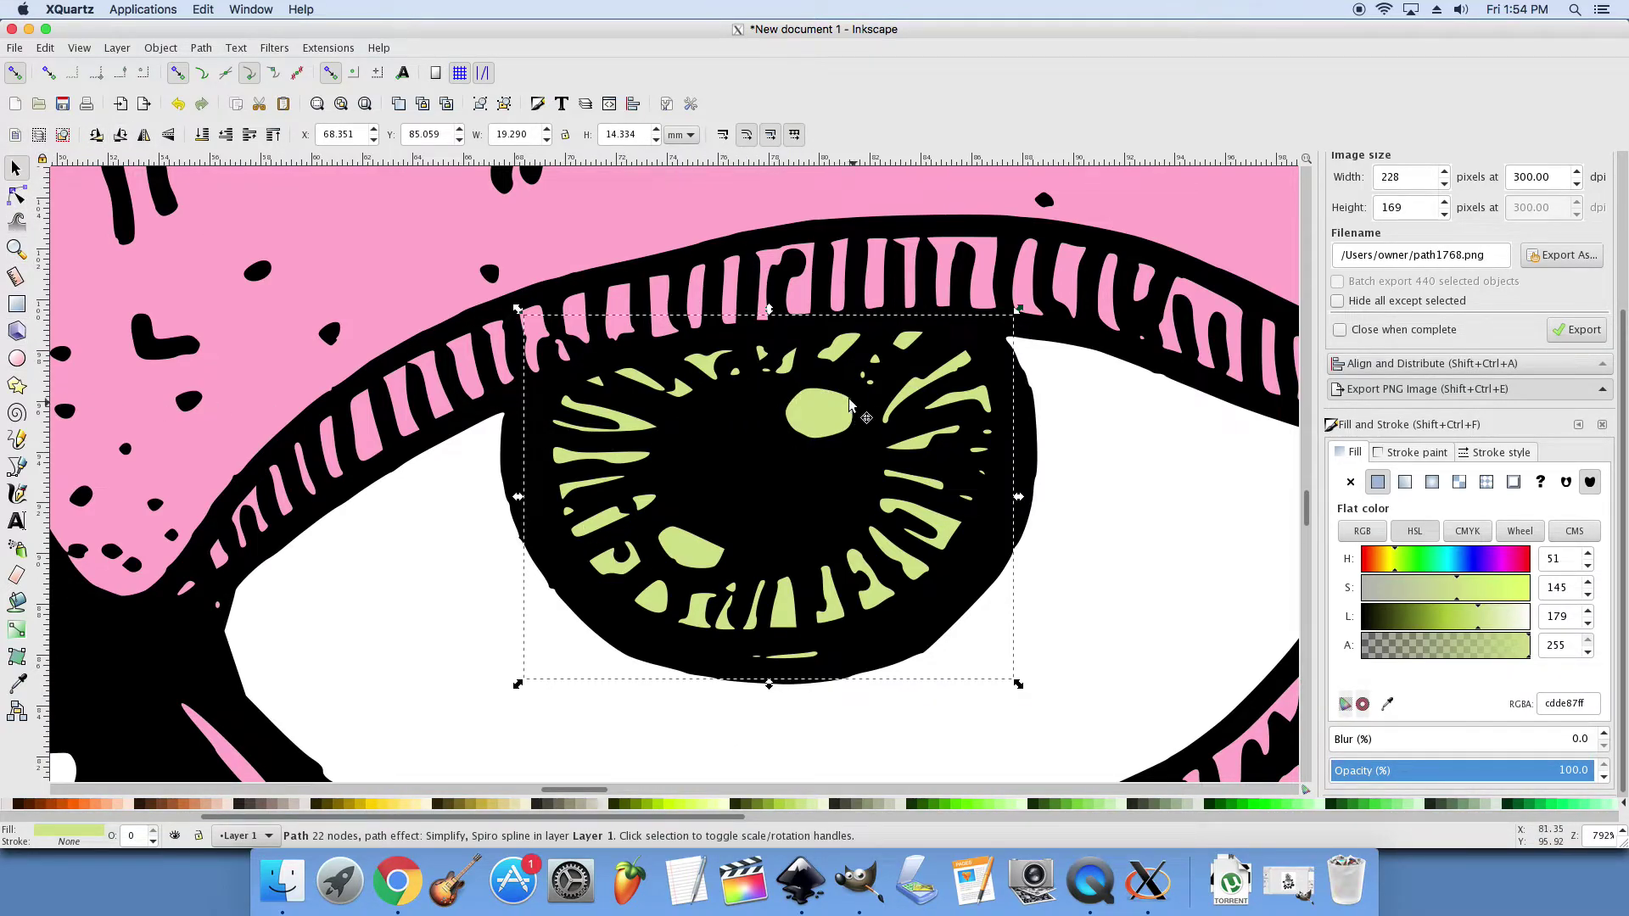
# Step: Draw a white highlight over the pupil's light spot and lower it behind the black iris
pyautogui.click(18, 440)
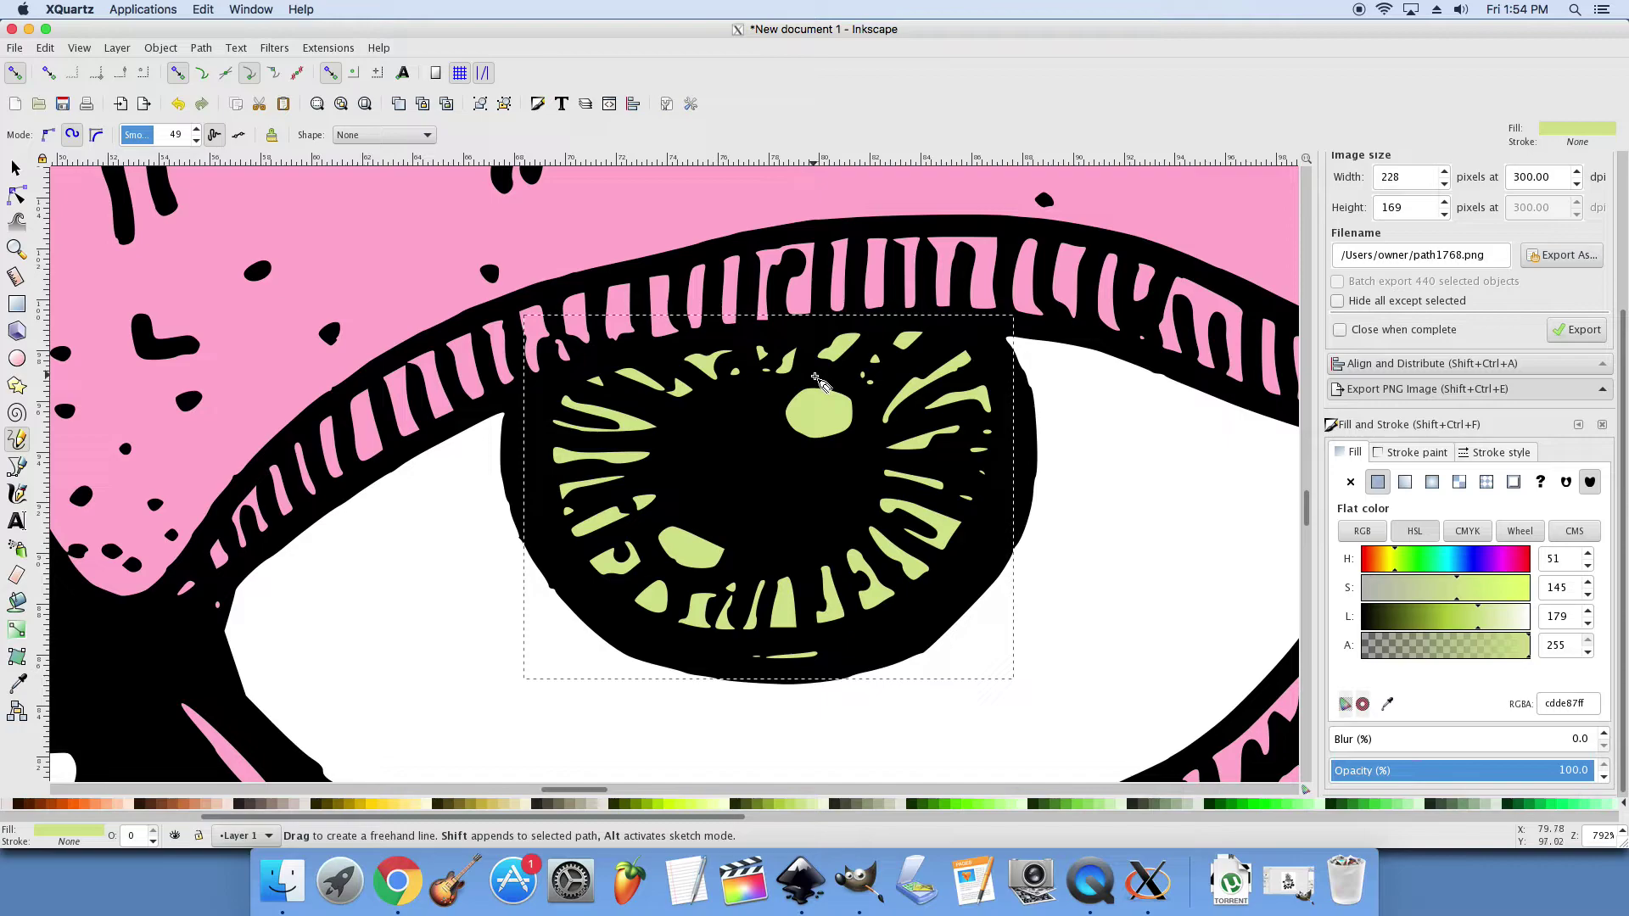
pyautogui.moveTo(815, 374)
pyautogui.mouseDown()
pyautogui.moveTo(785, 392)
pyautogui.moveTo(836, 454)
pyautogui.moveTo(866, 428)
pyautogui.moveTo(860, 396)
pyautogui.moveTo(813, 373)
pyautogui.mouseUp()
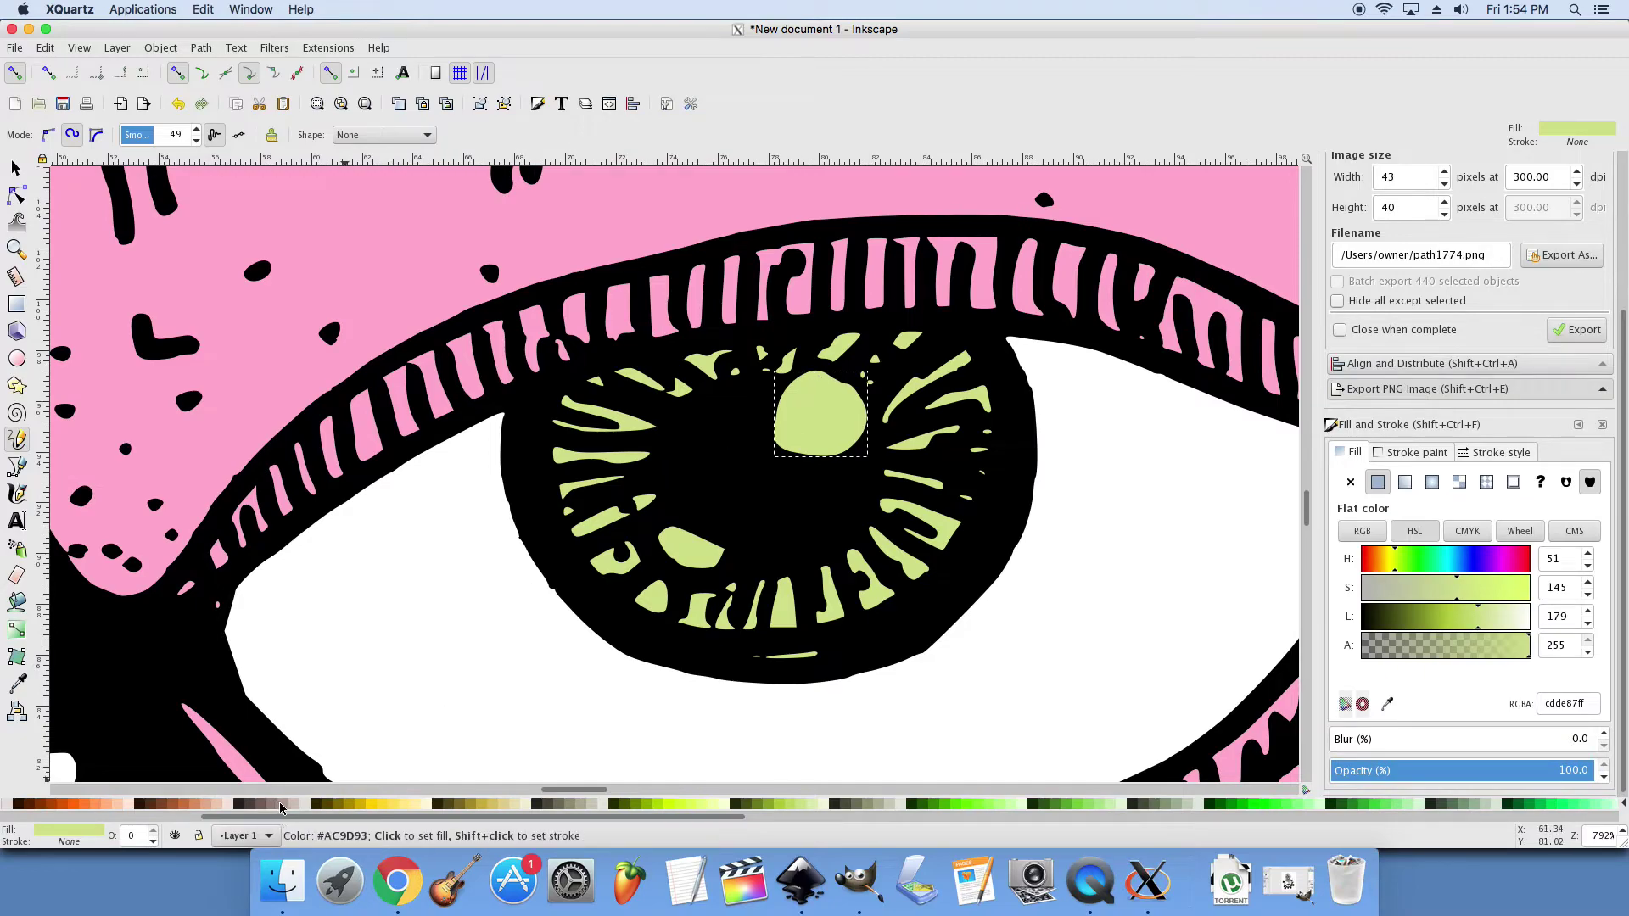
pyautogui.moveTo(246, 816); pyautogui.dragTo(17, 828)
pyautogui.click(160, 806)
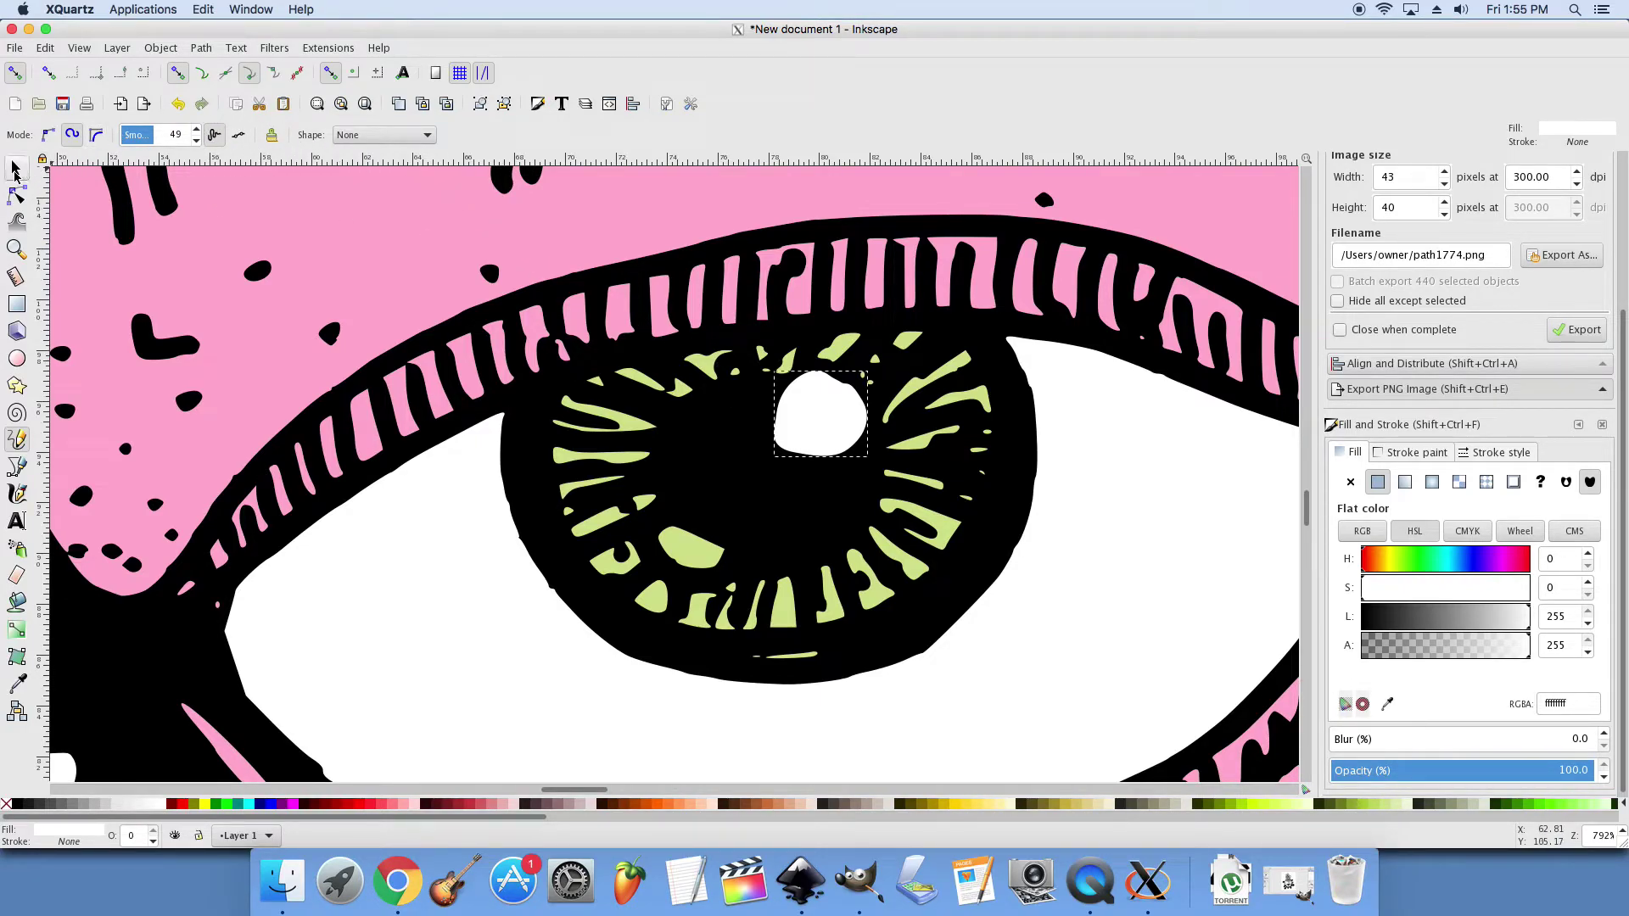
pyautogui.click(15, 173)
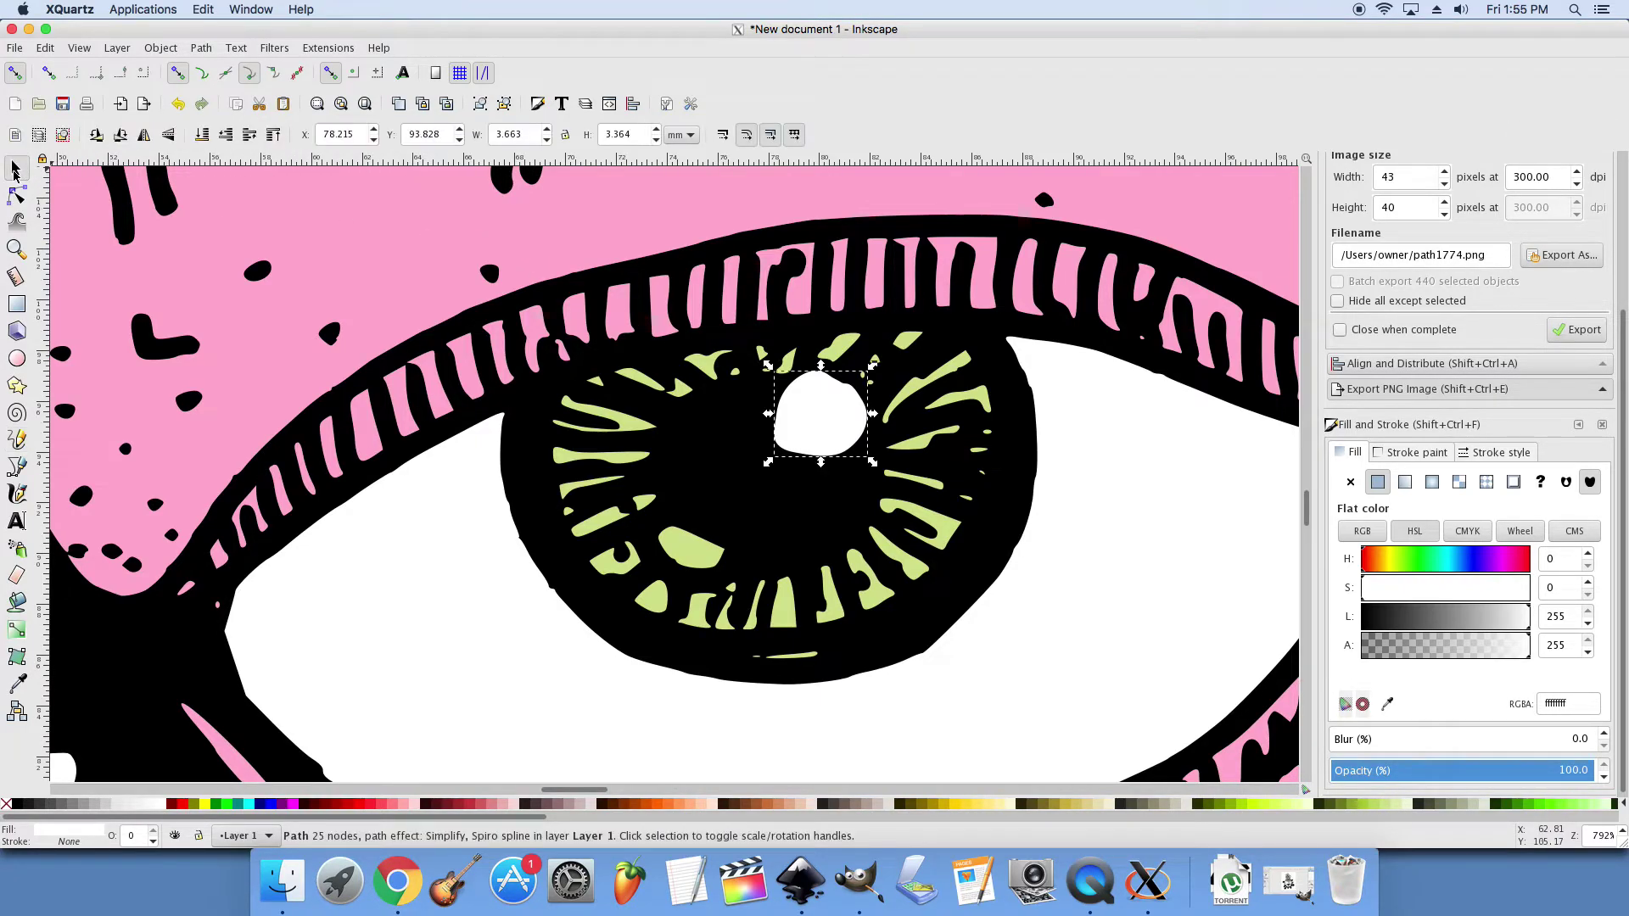
pyautogui.click(236, 139)
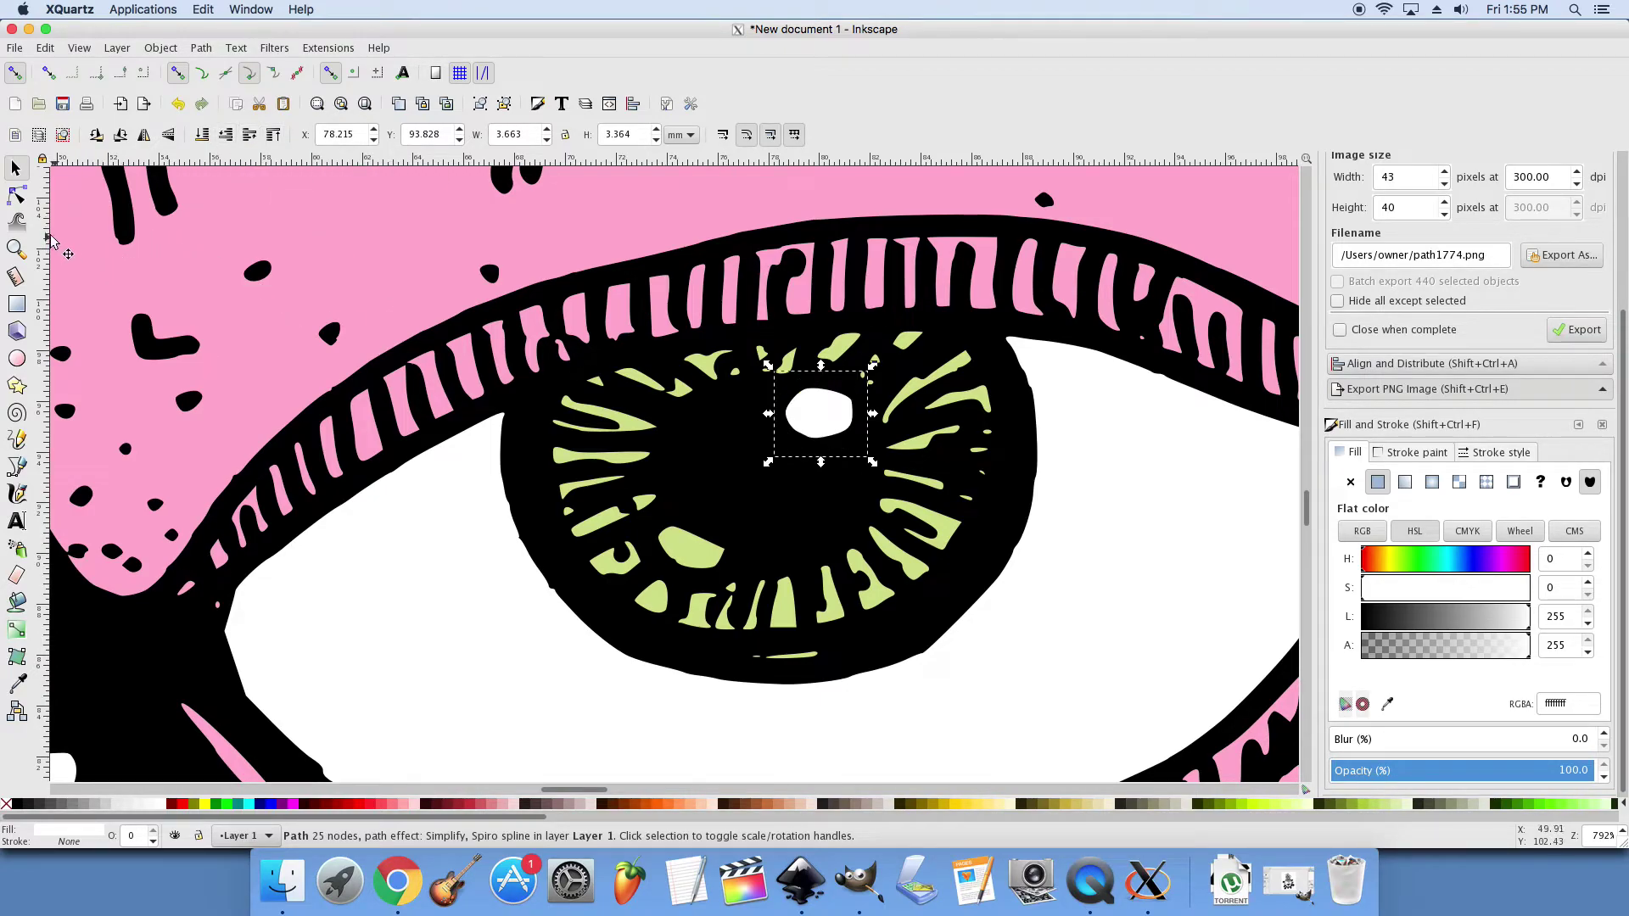
# Step: Draw a second highlight in the lower-left iris and tuck it behind the black lines
pyautogui.click(16, 440)
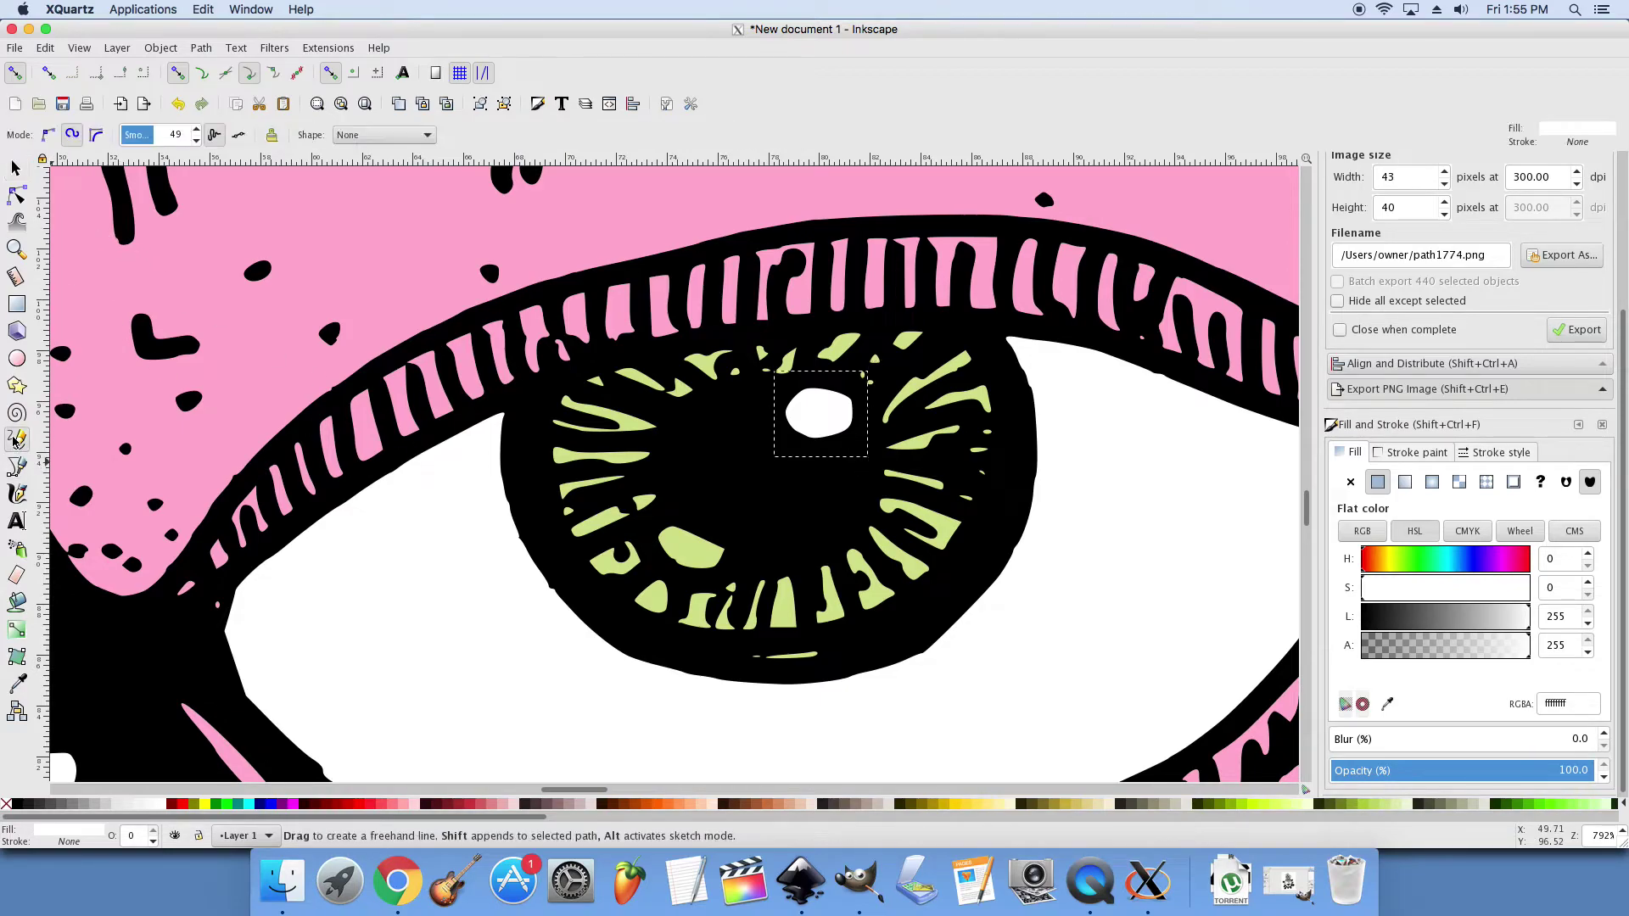
pyautogui.moveTo(679, 513)
pyautogui.mouseDown()
pyautogui.moveTo(652, 560)
pyautogui.moveTo(715, 582)
pyautogui.moveTo(734, 550)
pyautogui.moveTo(684, 511)
pyautogui.mouseUp()
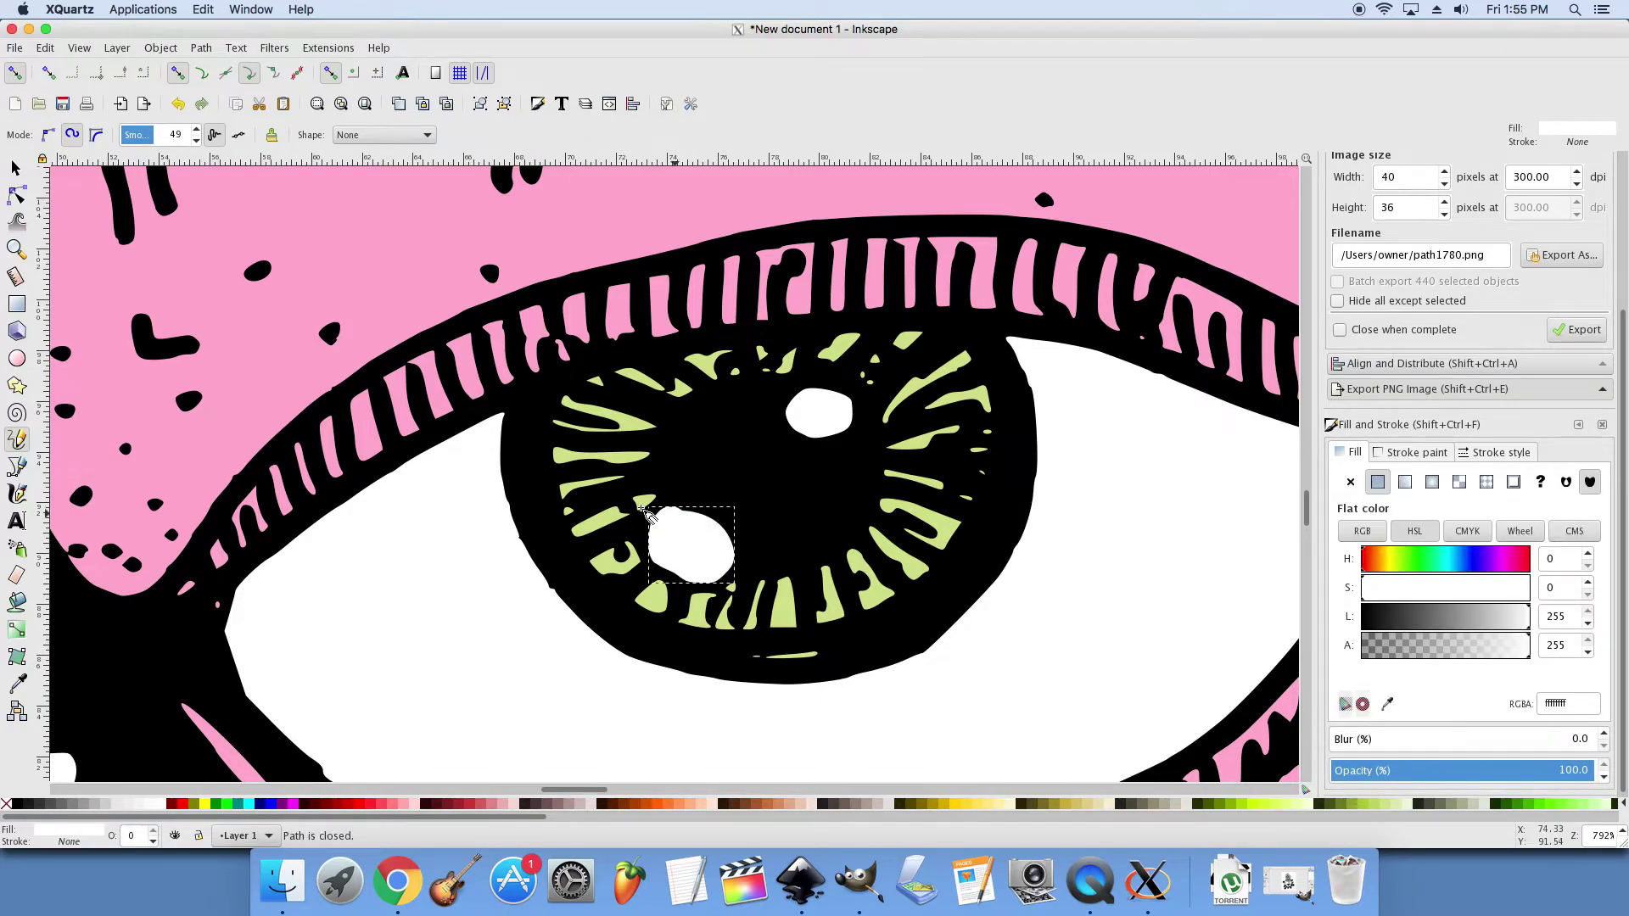
pyautogui.click(16, 172)
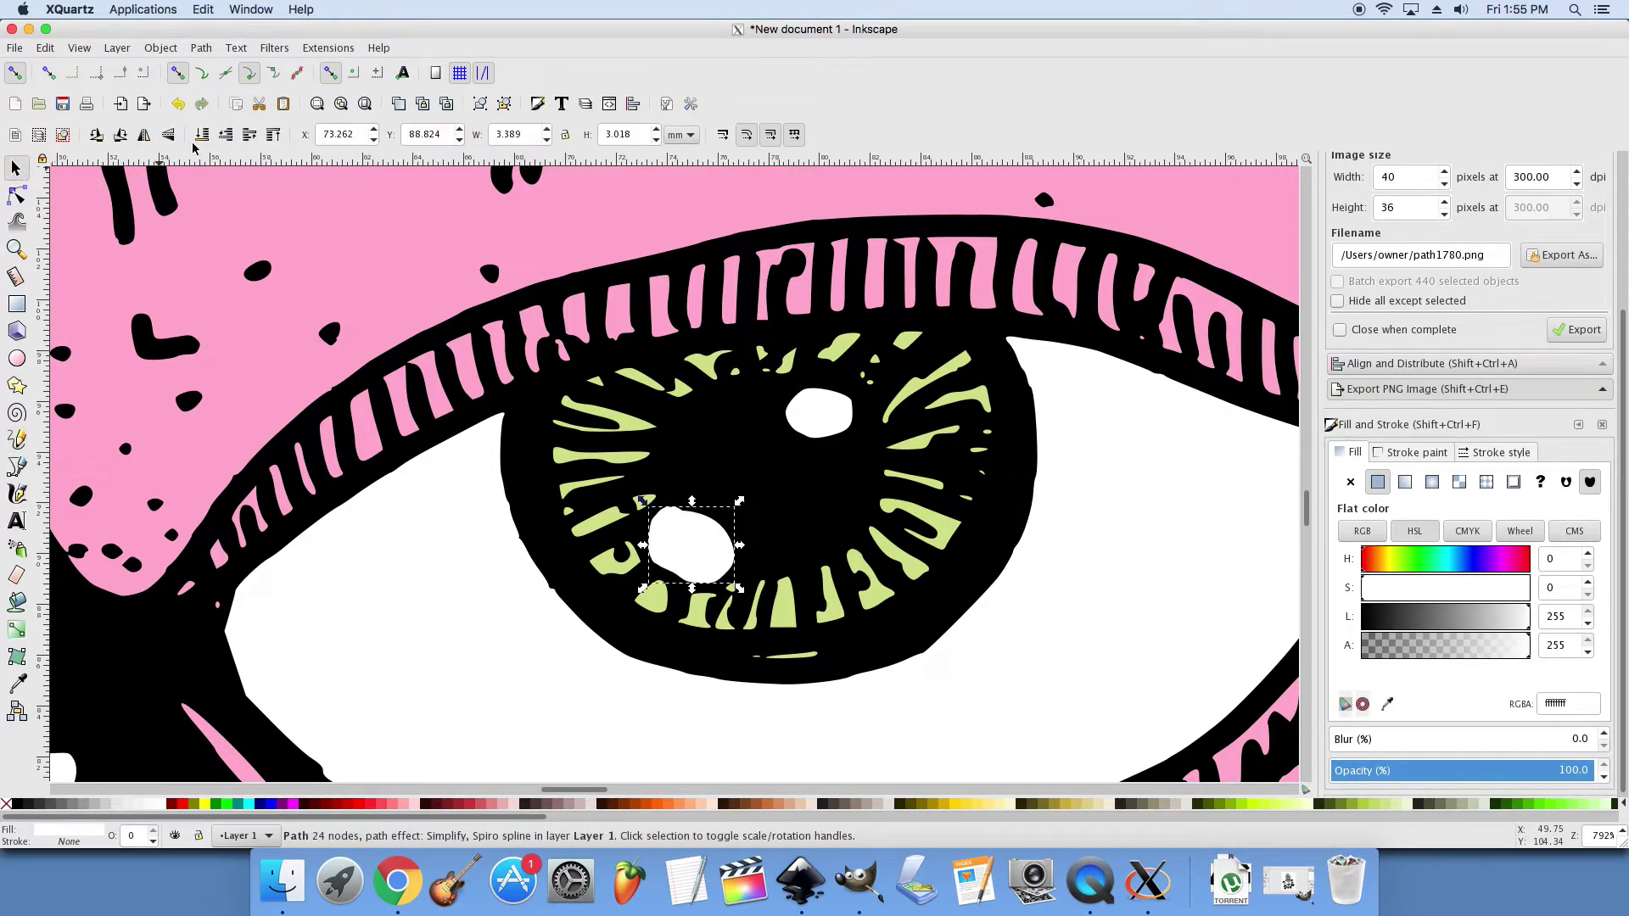
pyautogui.click(226, 135)
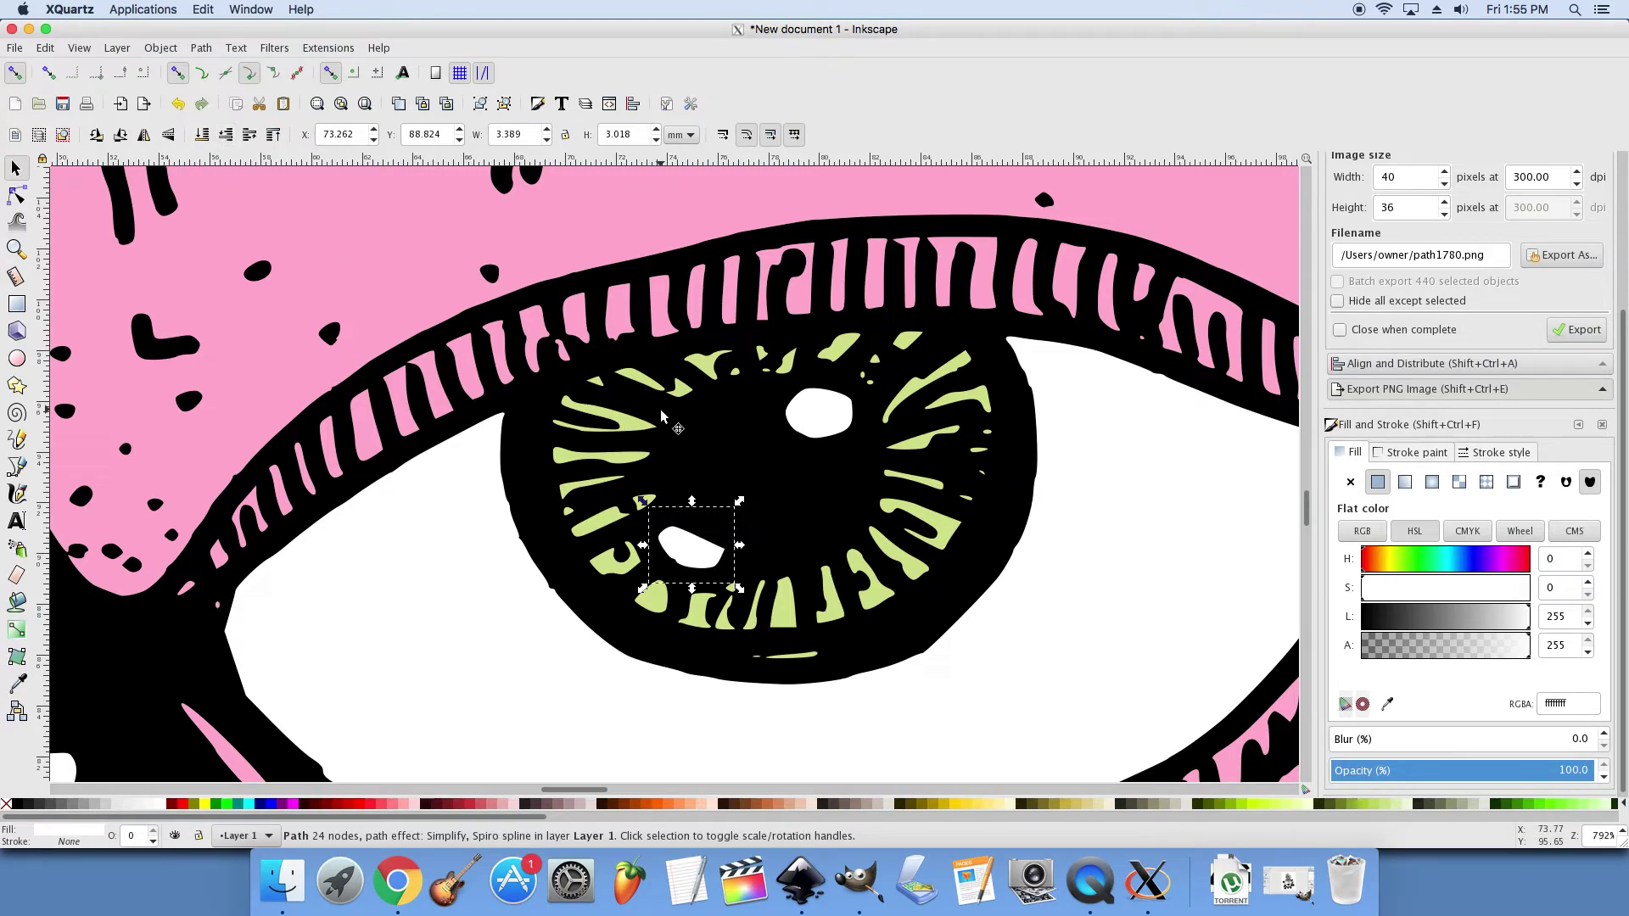
# Step: Zoom out to the whole creature and rubber-band select all 430 of its paths
pyautogui.scroll(-5, 711, 404)
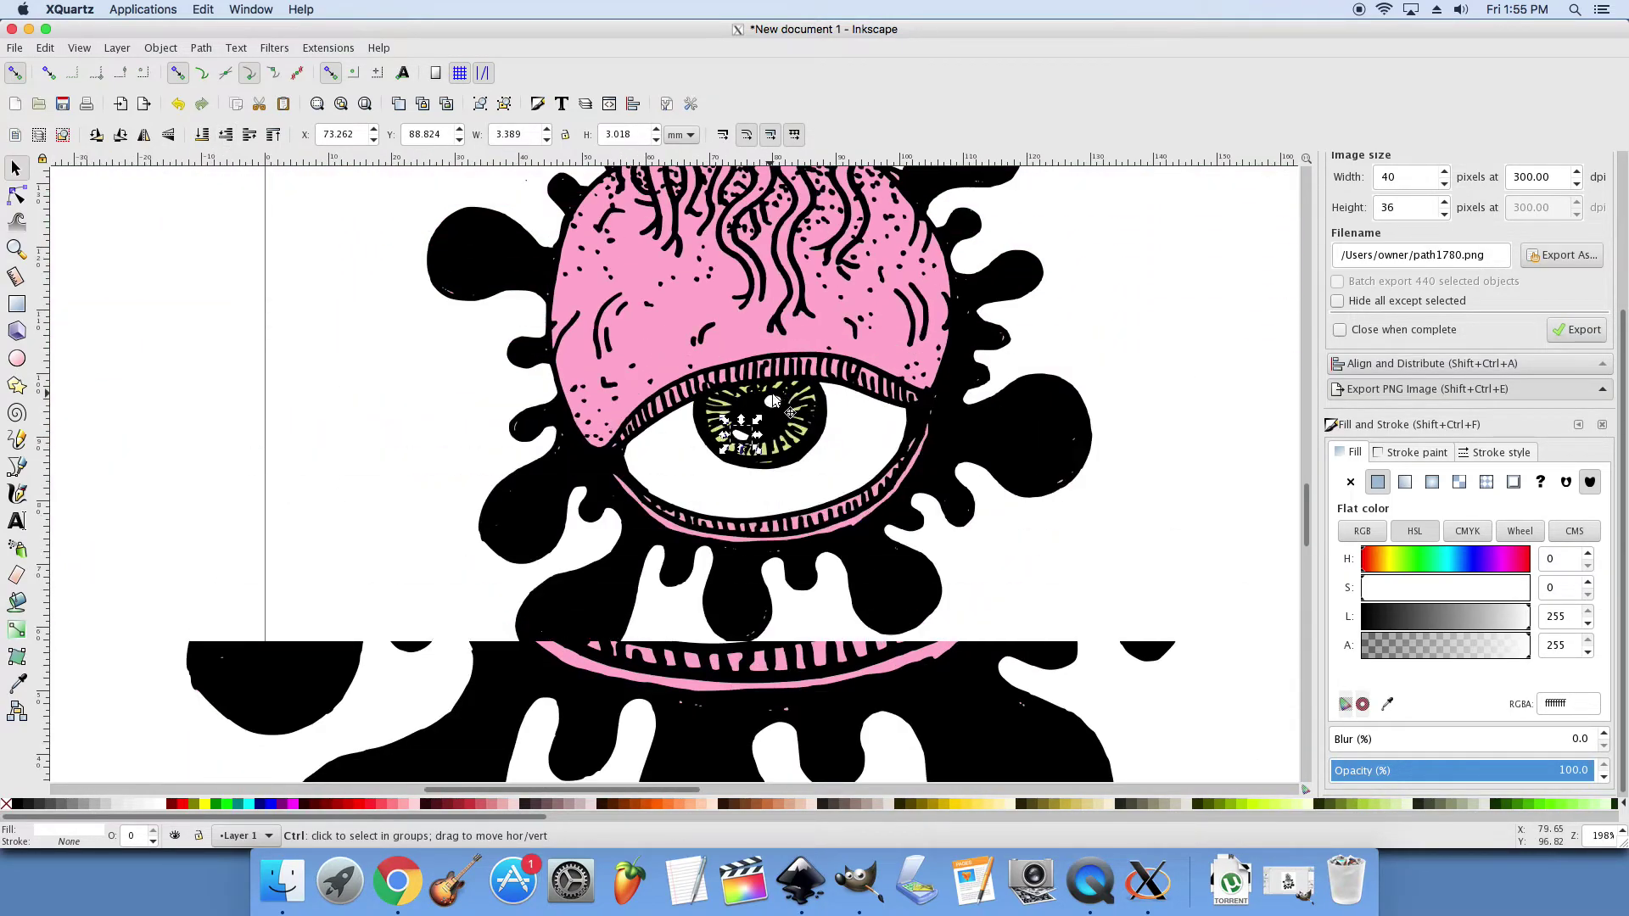
pyautogui.scroll(2, 933, 331)
pyautogui.scroll(-2, 1013, 309)
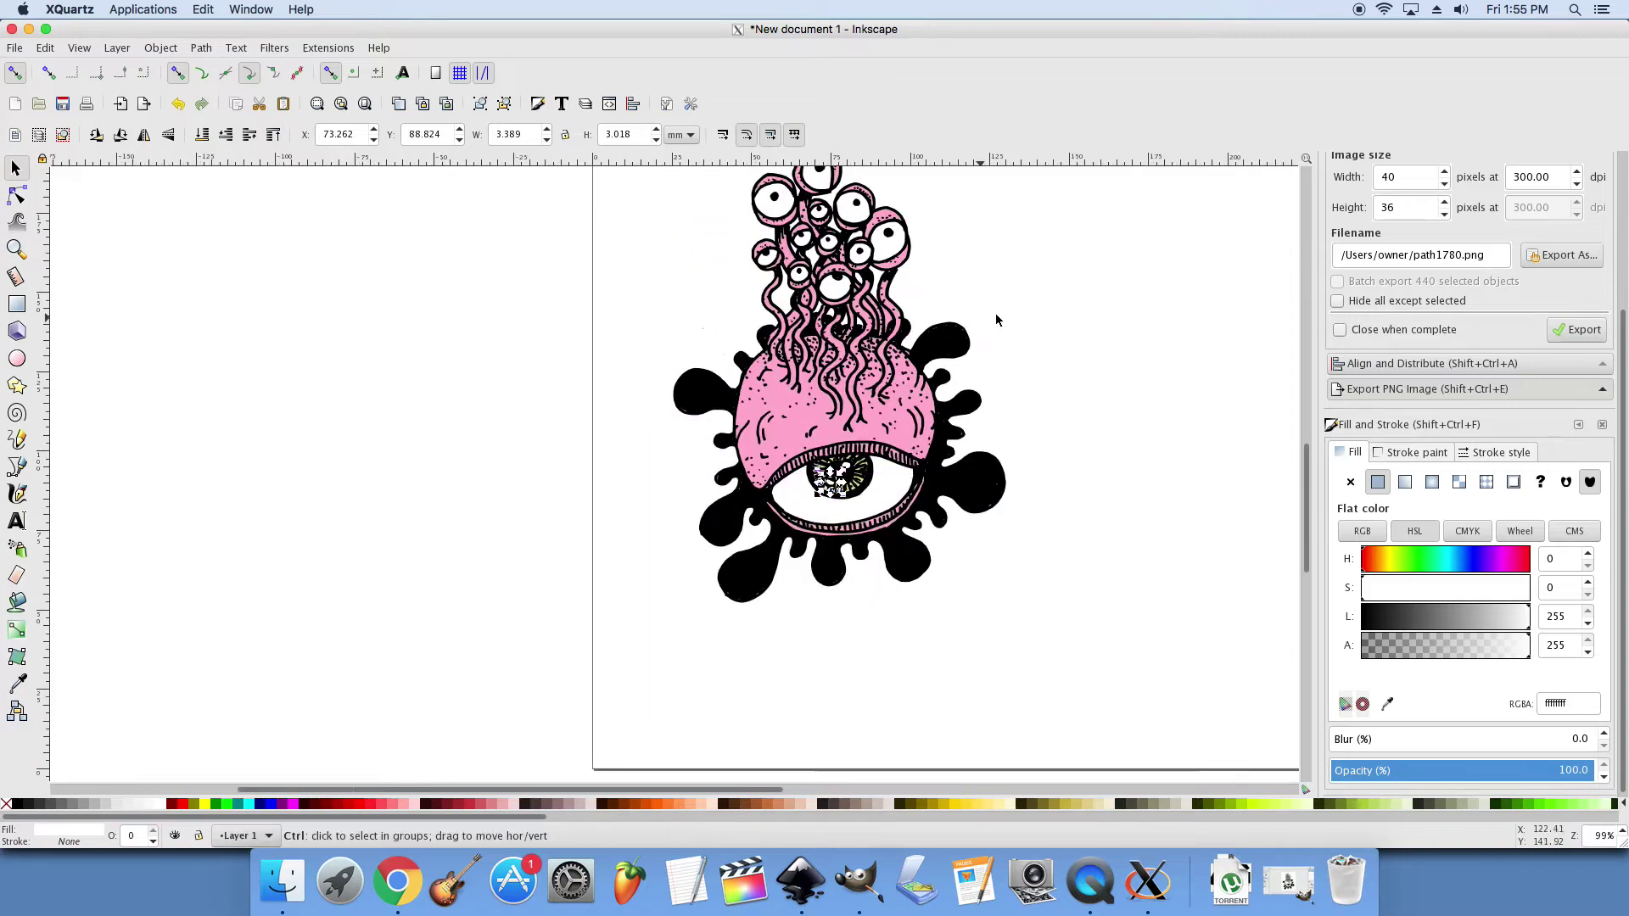
pyautogui.scroll(2, 1059, 308)
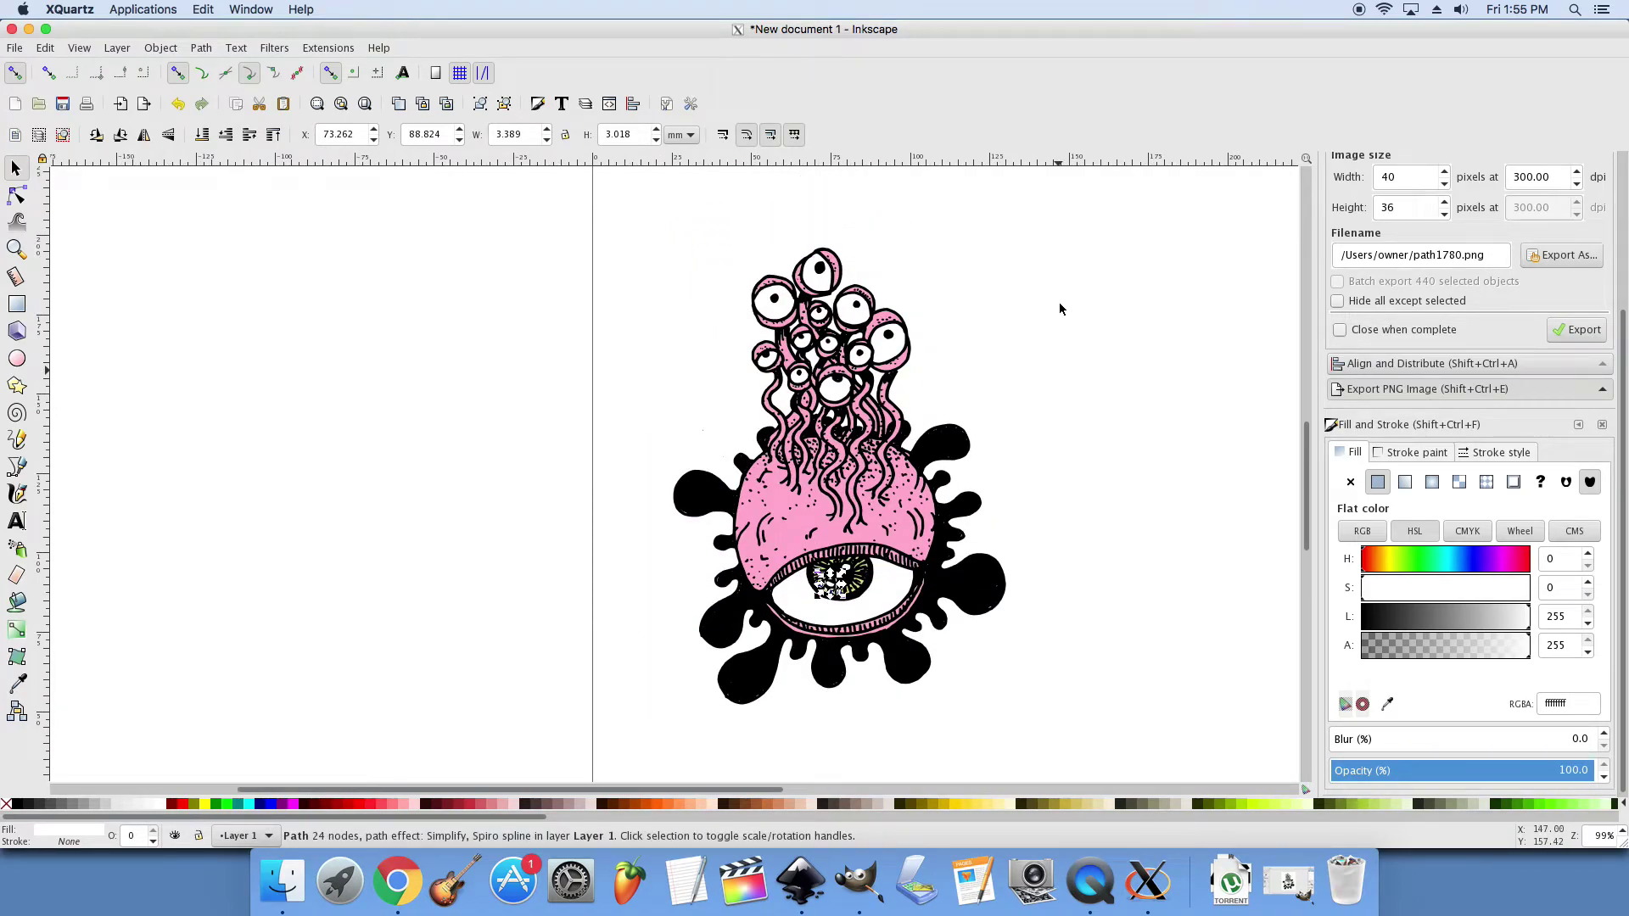
pyautogui.click(307, 268)
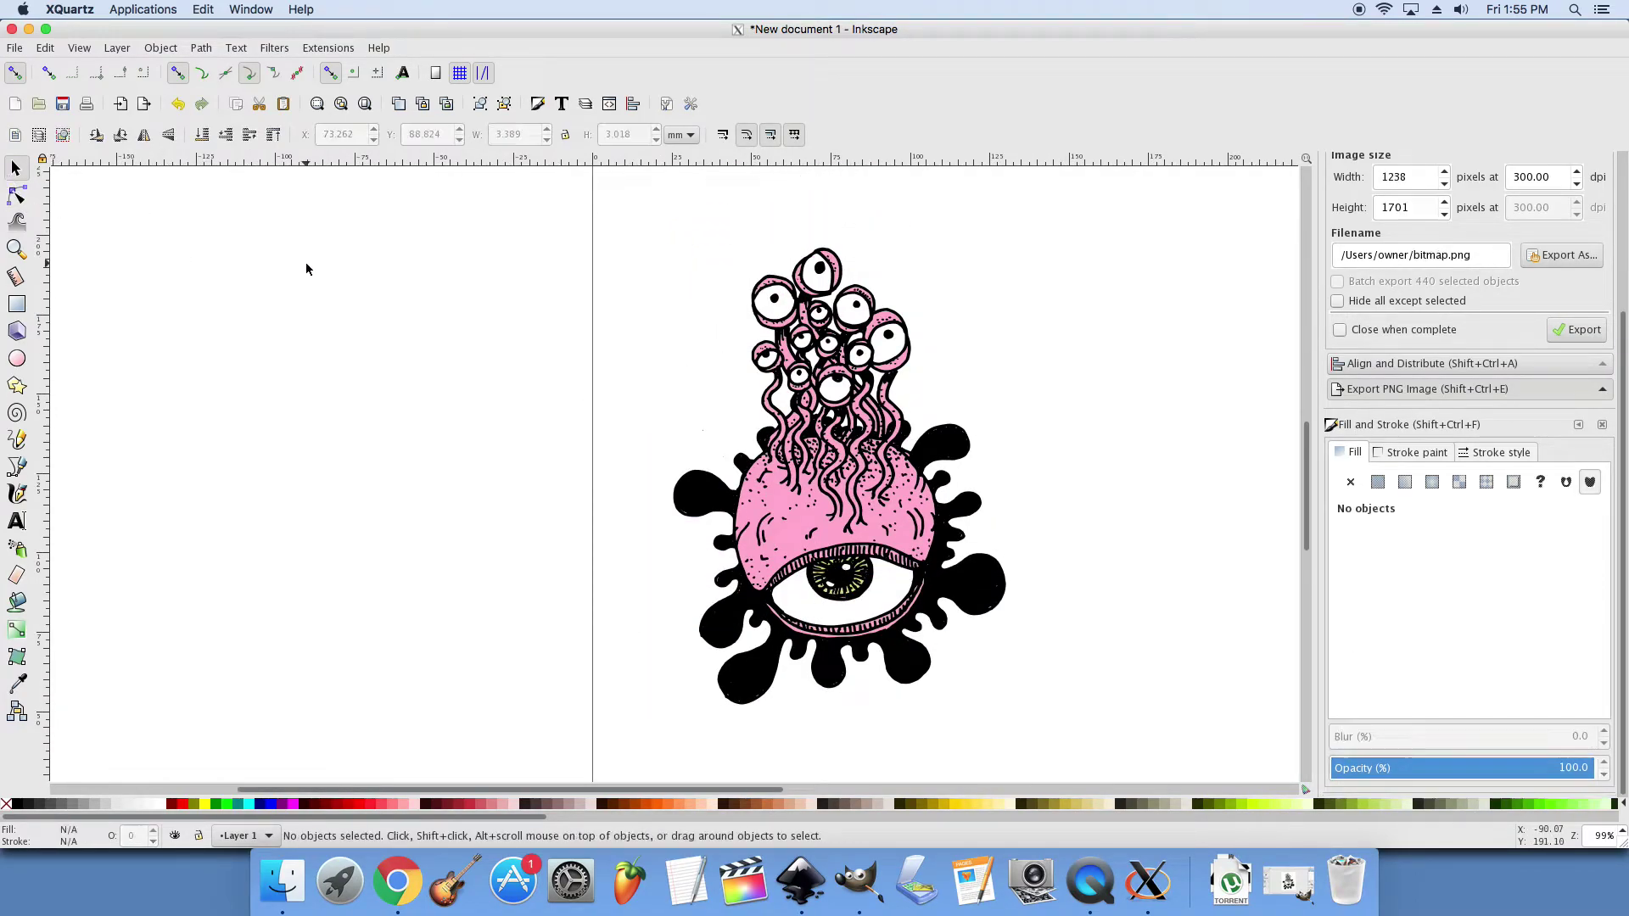
pyautogui.moveTo(1155, 728)
pyautogui.mouseDown()
pyautogui.moveTo(1025, 658)
pyautogui.moveTo(669, 221)
pyautogui.moveTo(617, 227)
pyautogui.mouseUp()
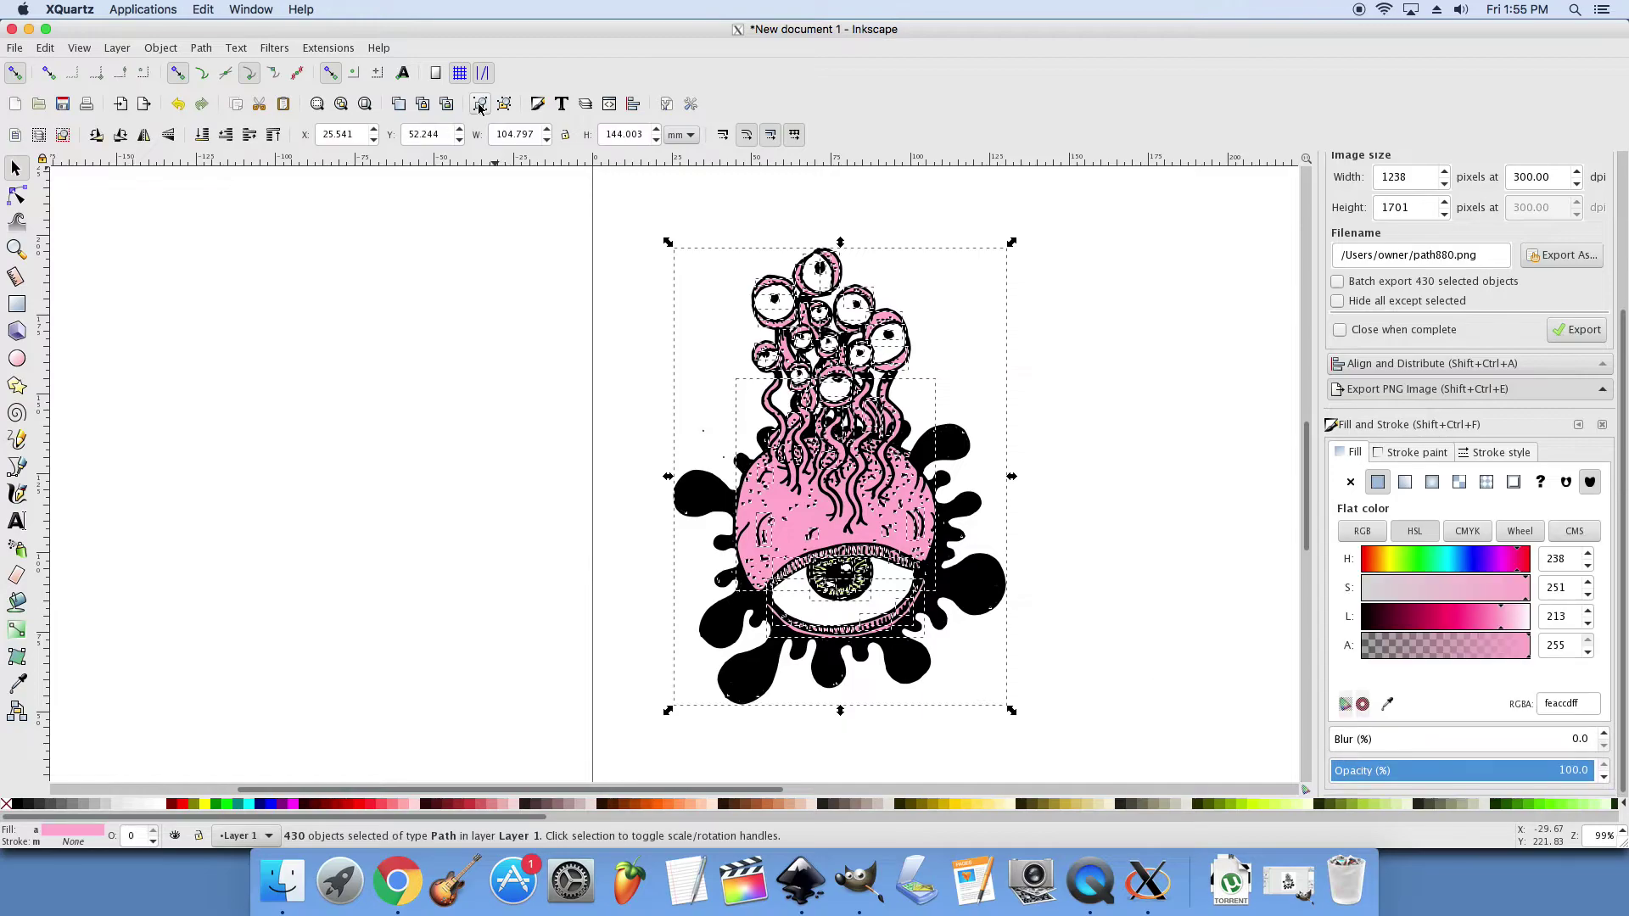
# Step: Group the creature's parts and move the group off the page to the left
pyautogui.press('Escape')
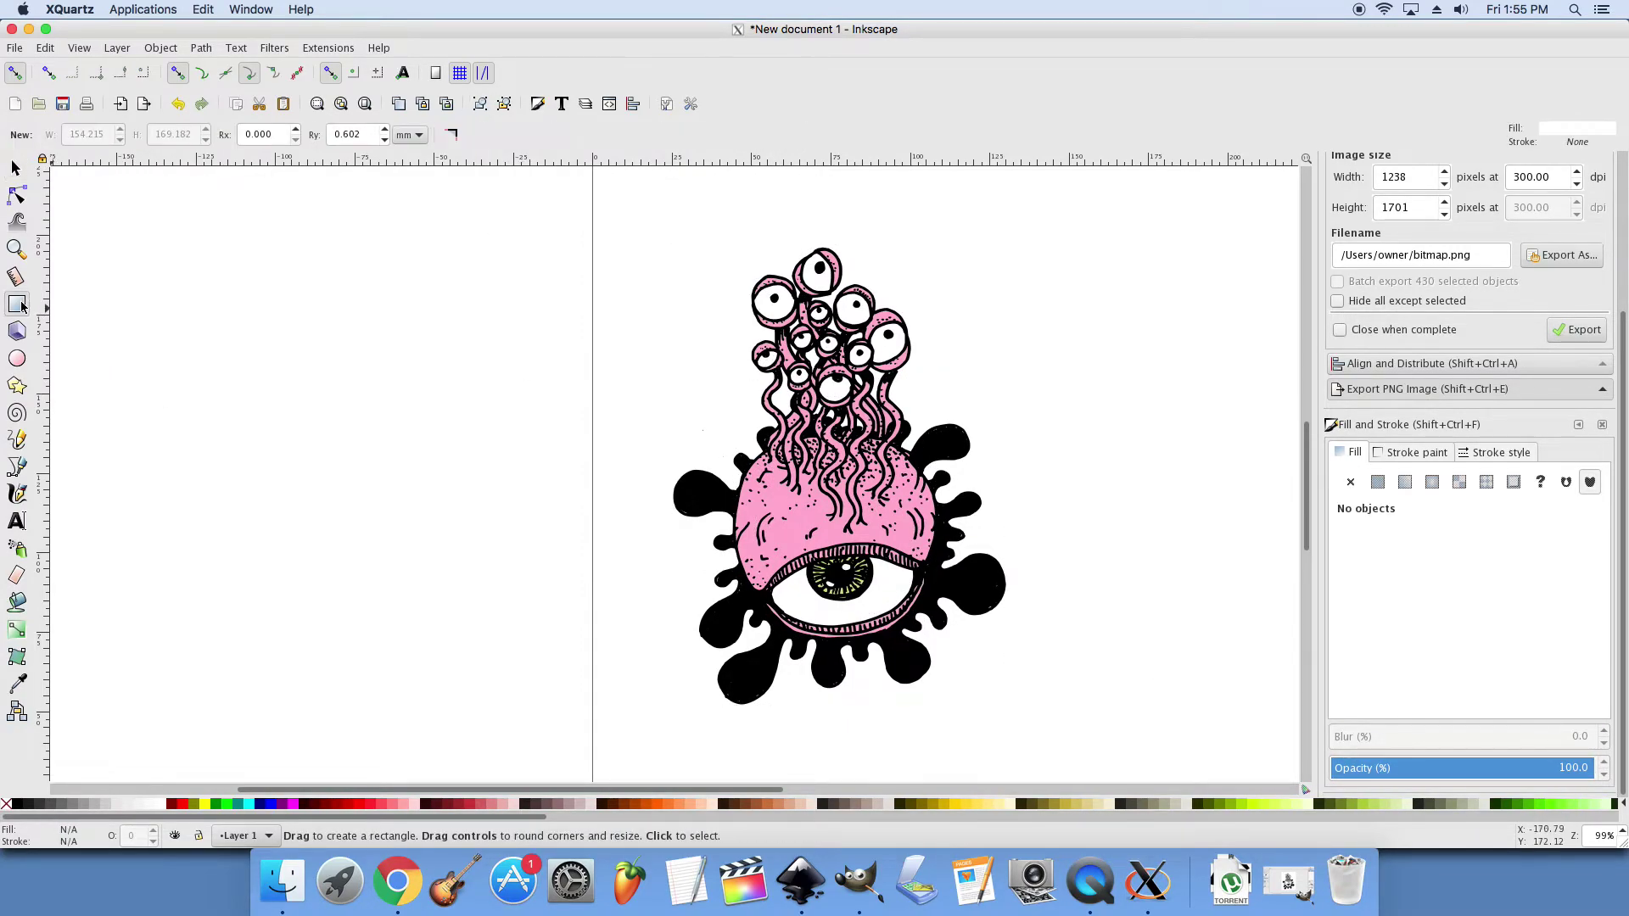
pyautogui.scroll(-2, 288, 331)
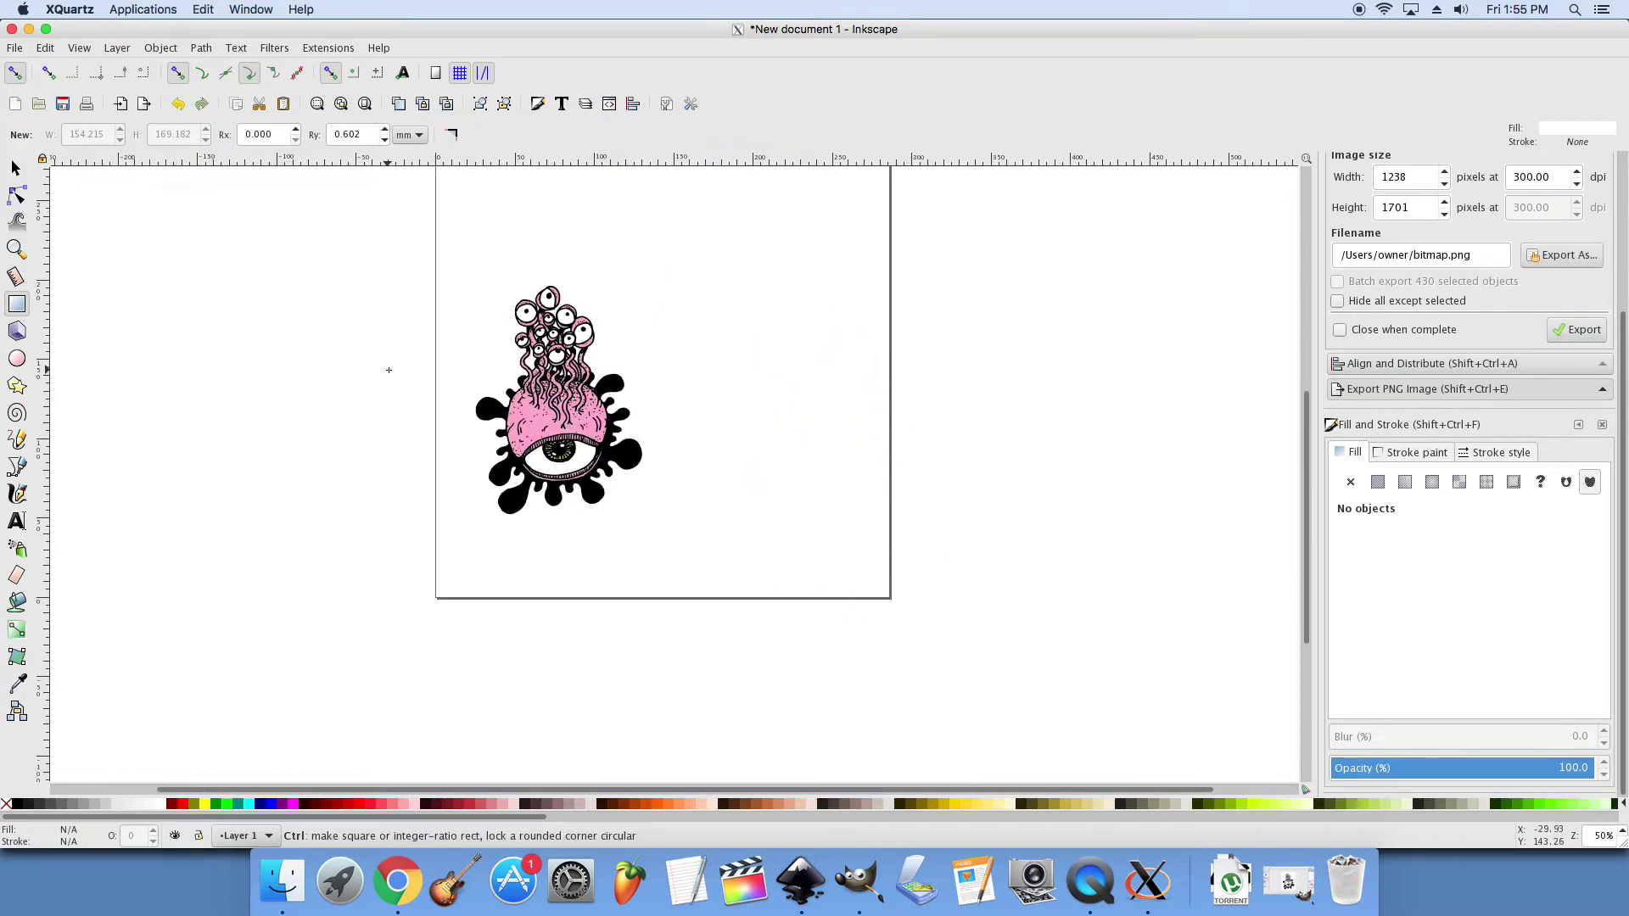
pyautogui.scroll(2, 397, 297)
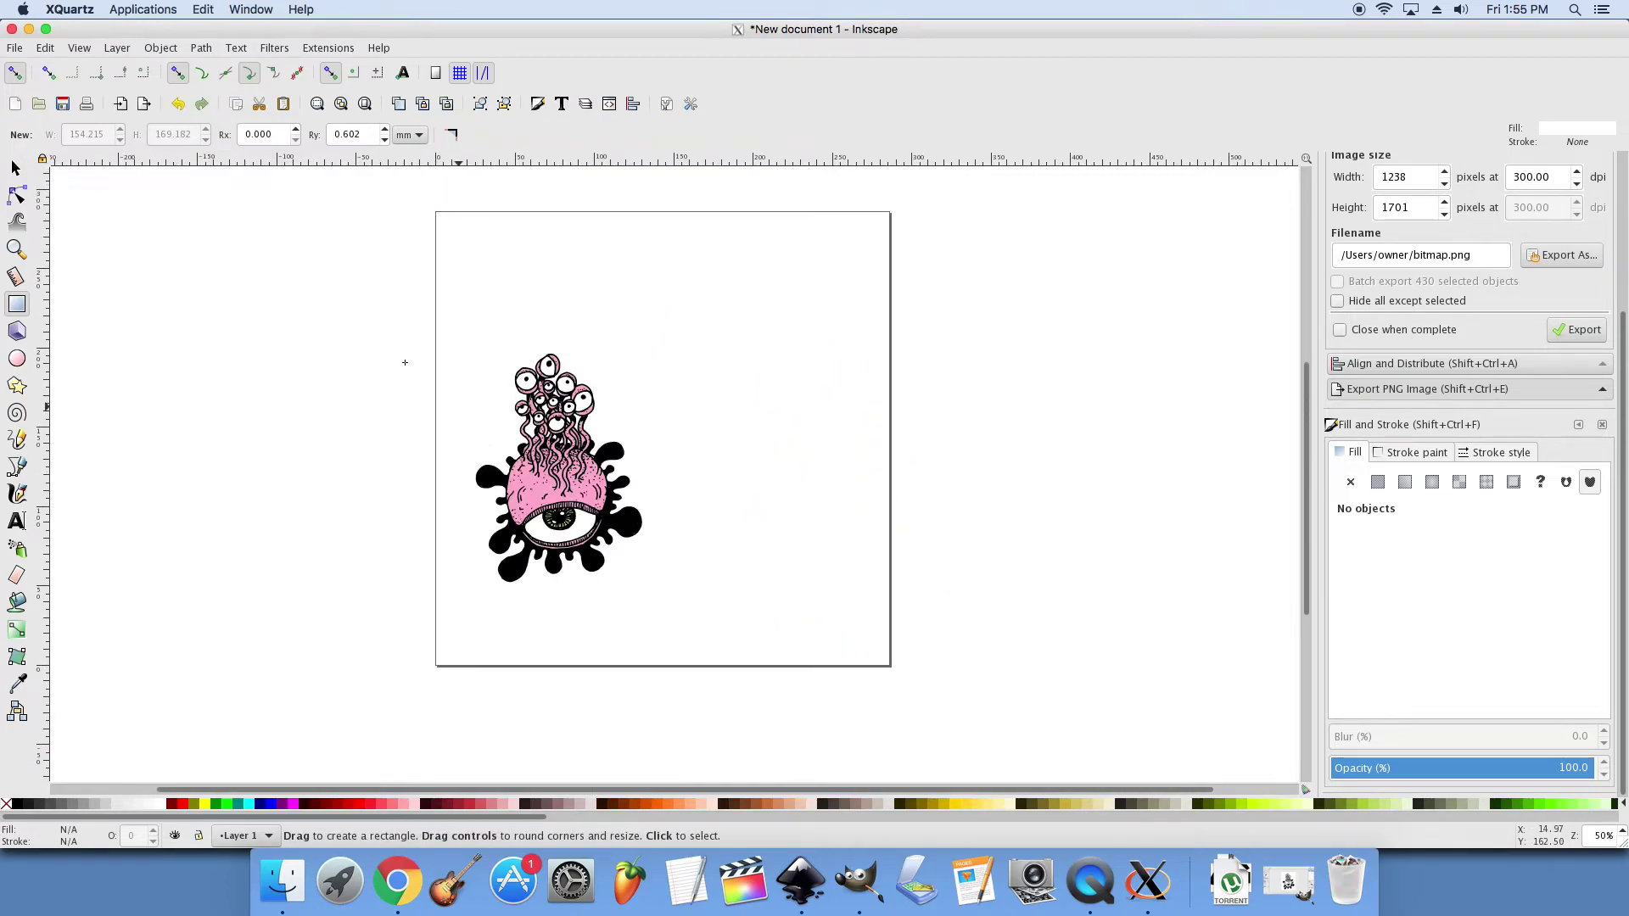
pyautogui.click(15, 168)
pyautogui.moveTo(477, 499); pyautogui.dragTo(63, 511)
# Step: Draw a yellow #FFDD55 square covering the page and move the creature group toward it
pyautogui.click(17, 304)
pyautogui.moveTo(427, 207); pyautogui.dragTo(900, 671)
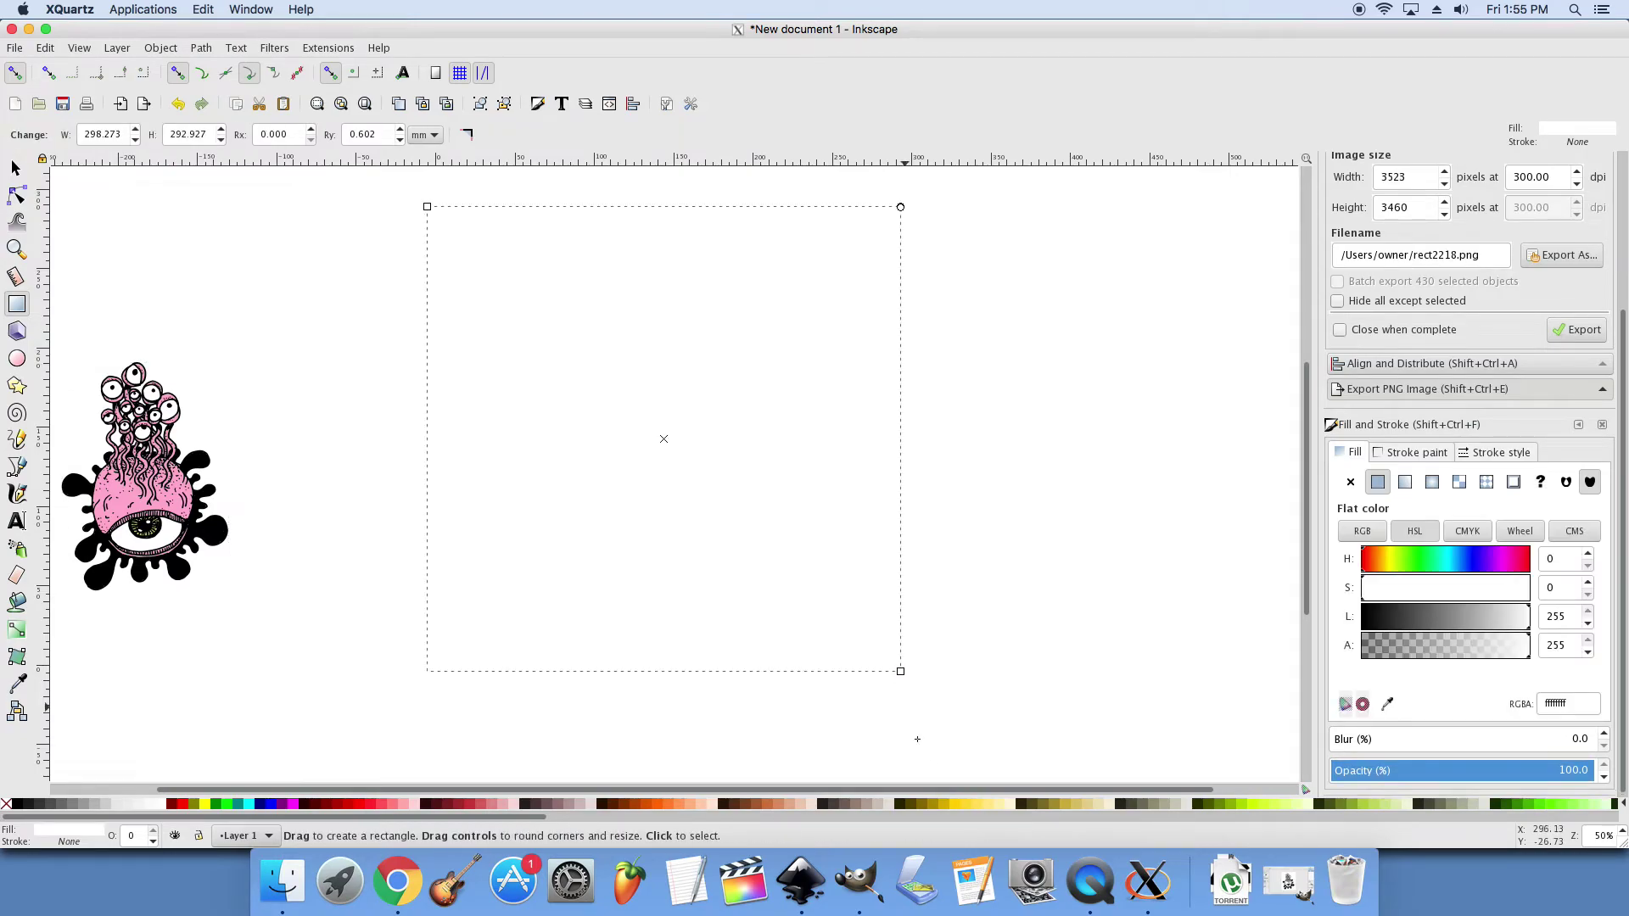
pyautogui.click(973, 803)
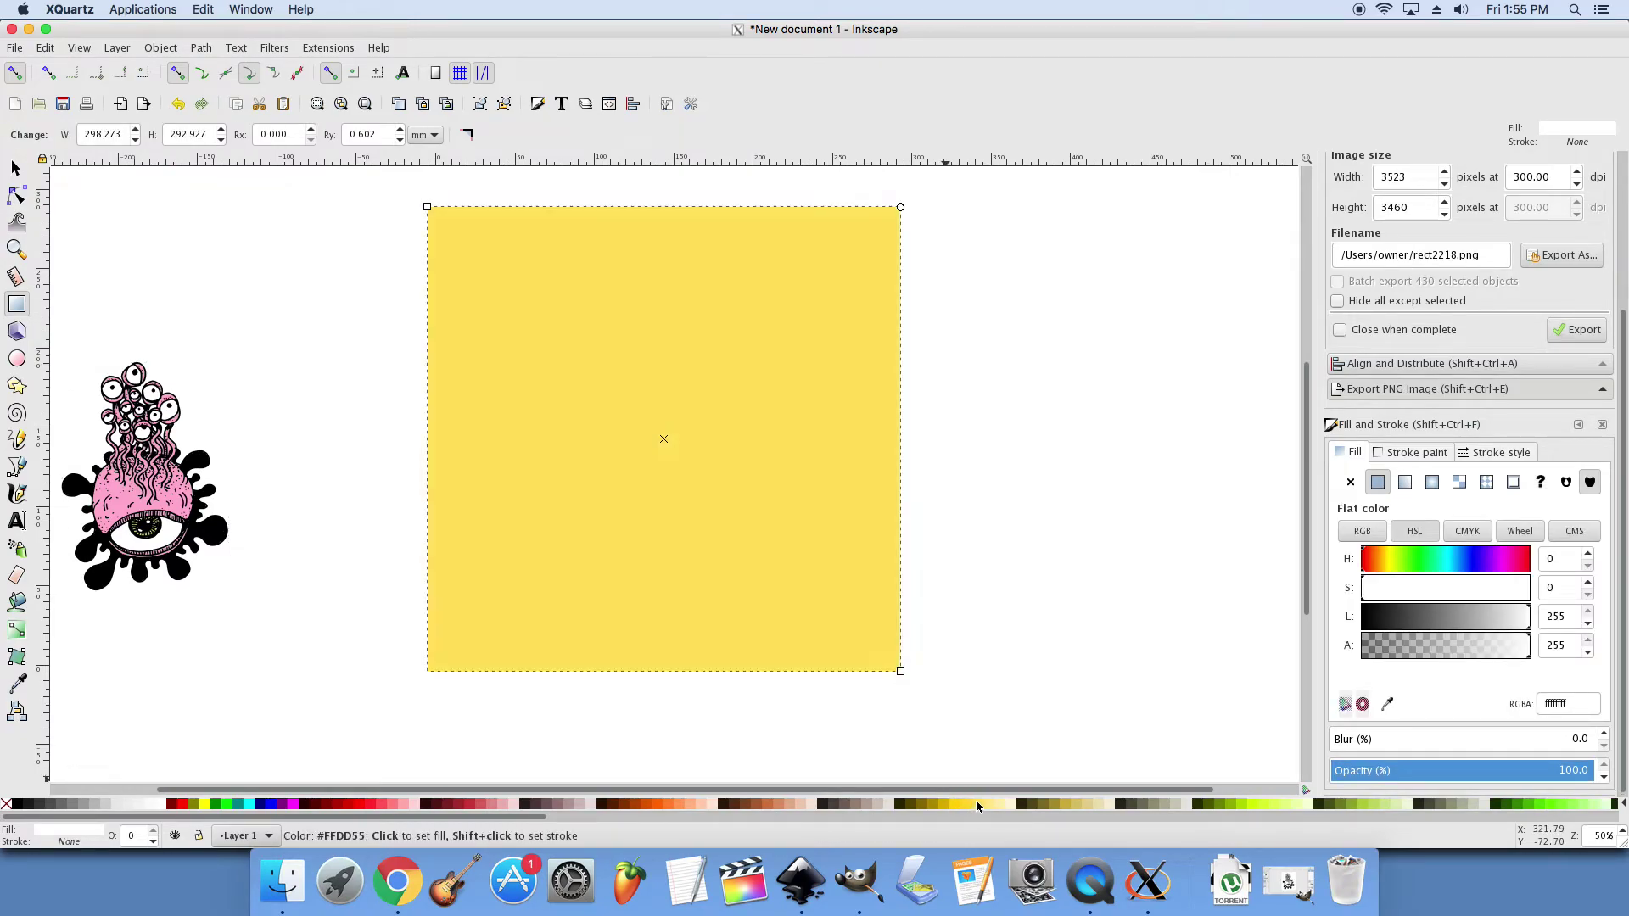
pyautogui.click(15, 167)
pyautogui.click(169, 213)
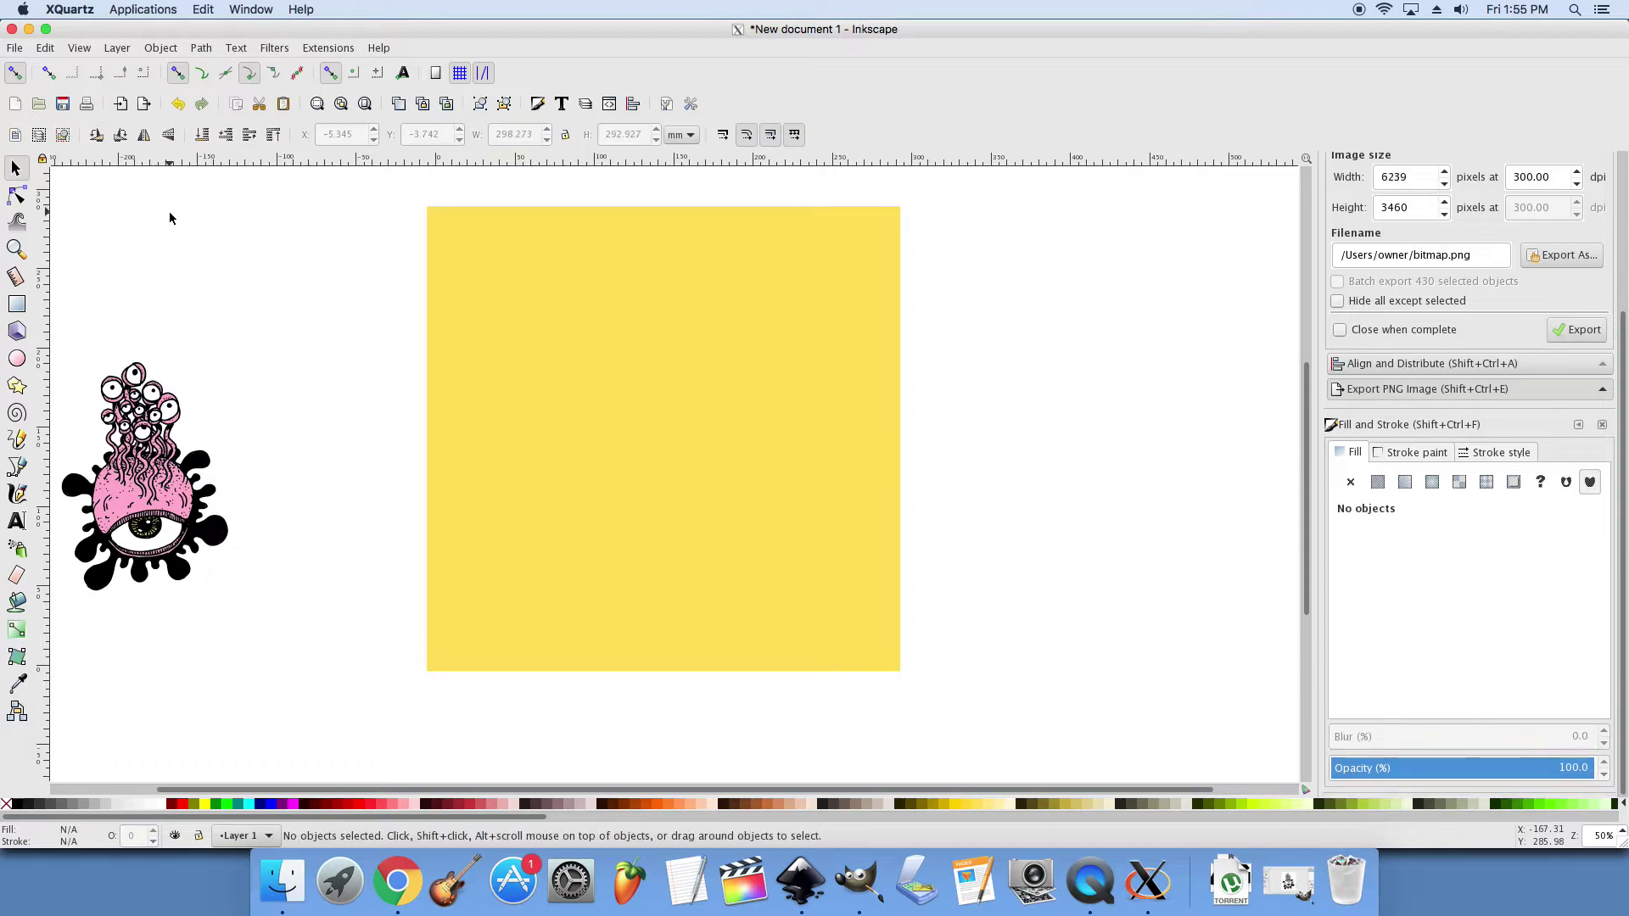
pyautogui.click(161, 513)
pyautogui.moveTo(161, 513)
pyautogui.mouseDown()
pyautogui.moveTo(304, 461)
pyautogui.moveTo(491, 444)
pyautogui.moveTo(306, 441)
pyautogui.mouseUp()
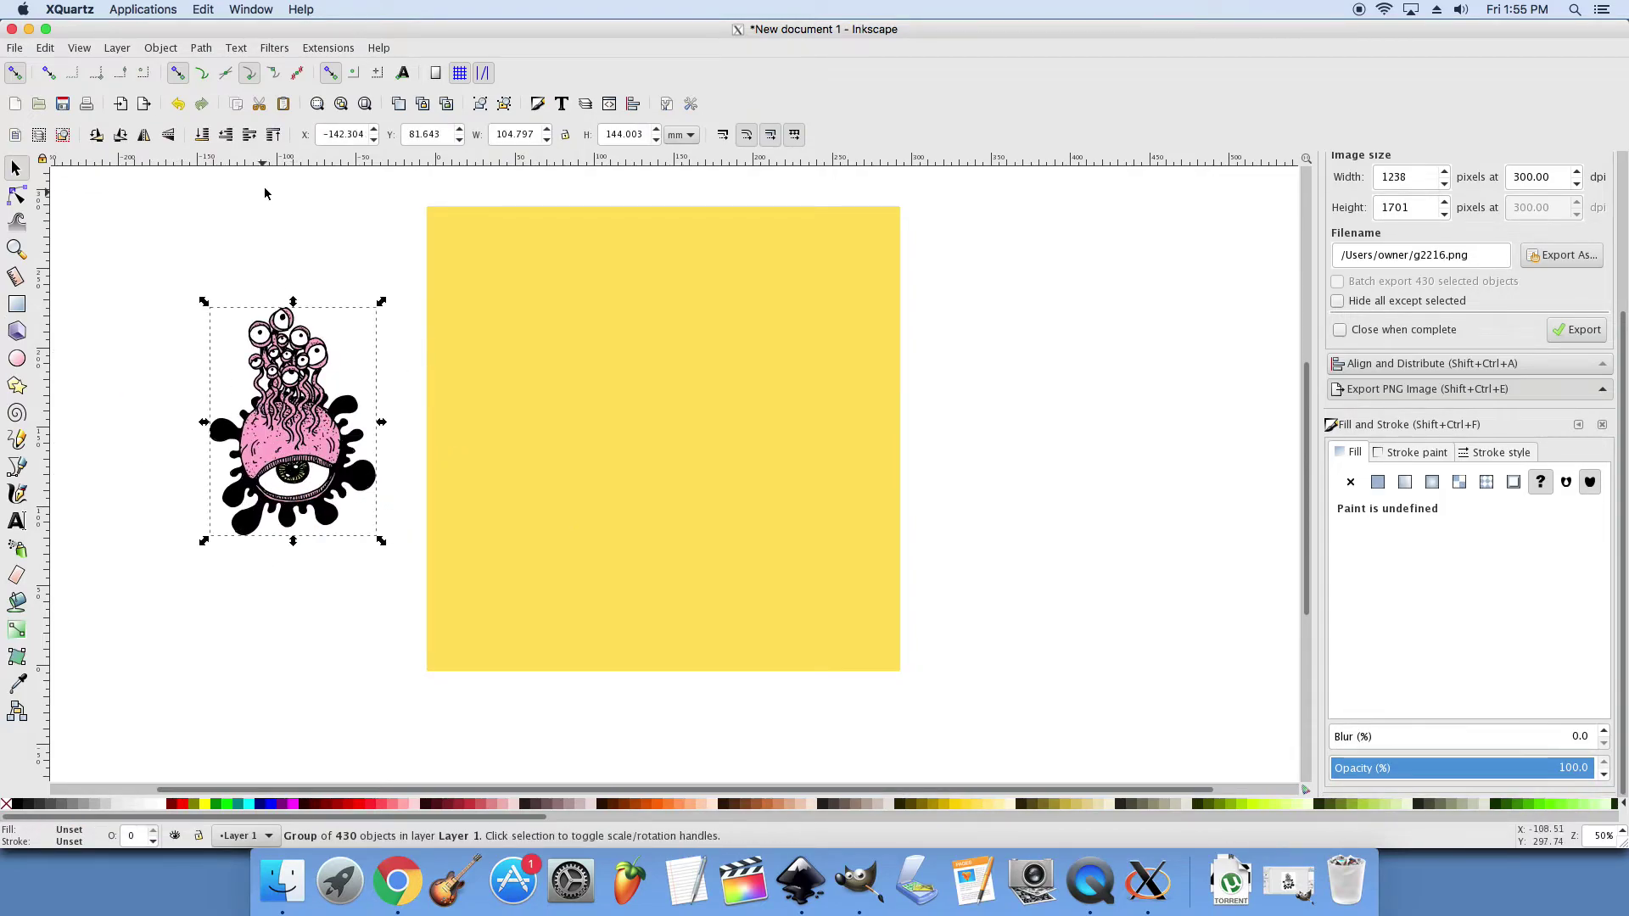
# Step: Raise the creature above the yellow square, scale it up proportionally and centre it there
pyautogui.click(273, 134)
pyautogui.moveTo(293, 456)
pyautogui.mouseDown()
pyautogui.moveTo(436, 426)
pyautogui.moveTo(634, 442)
pyautogui.moveTo(668, 496)
pyautogui.moveTo(645, 511)
pyautogui.mouseUp()
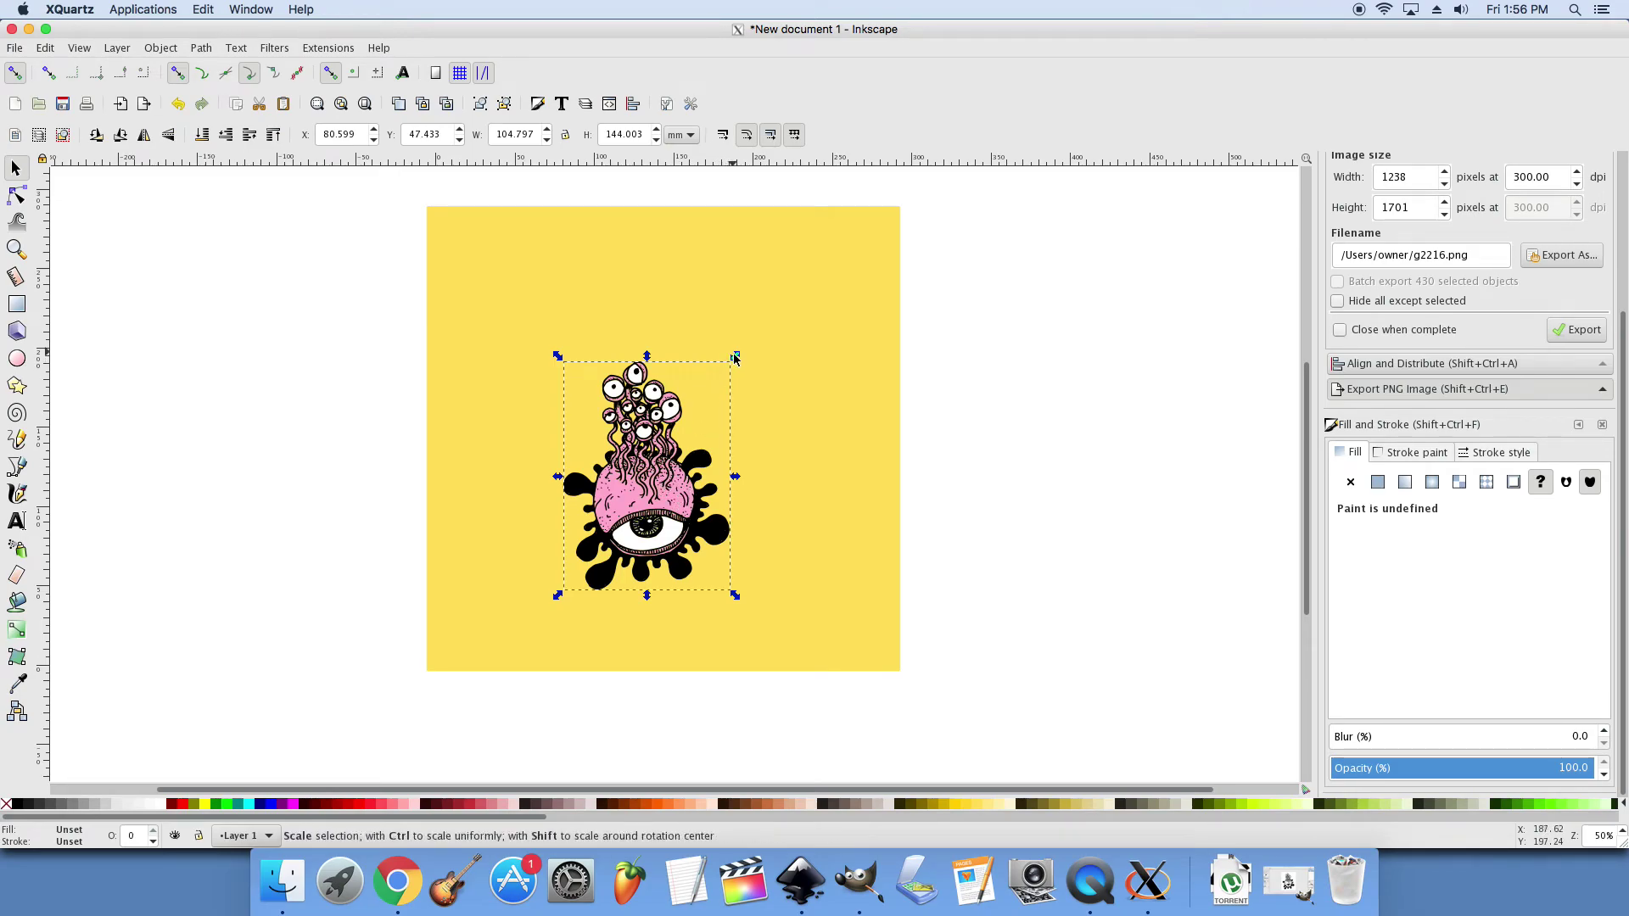
pyautogui.moveTo(735, 355); pyautogui.dragTo(792, 292)
pyautogui.moveTo(658, 507); pyautogui.dragTo(686, 452)
pyautogui.click(182, 491)
pyautogui.scroll(2, 626, 492)
pyautogui.scroll(2, 627, 492)
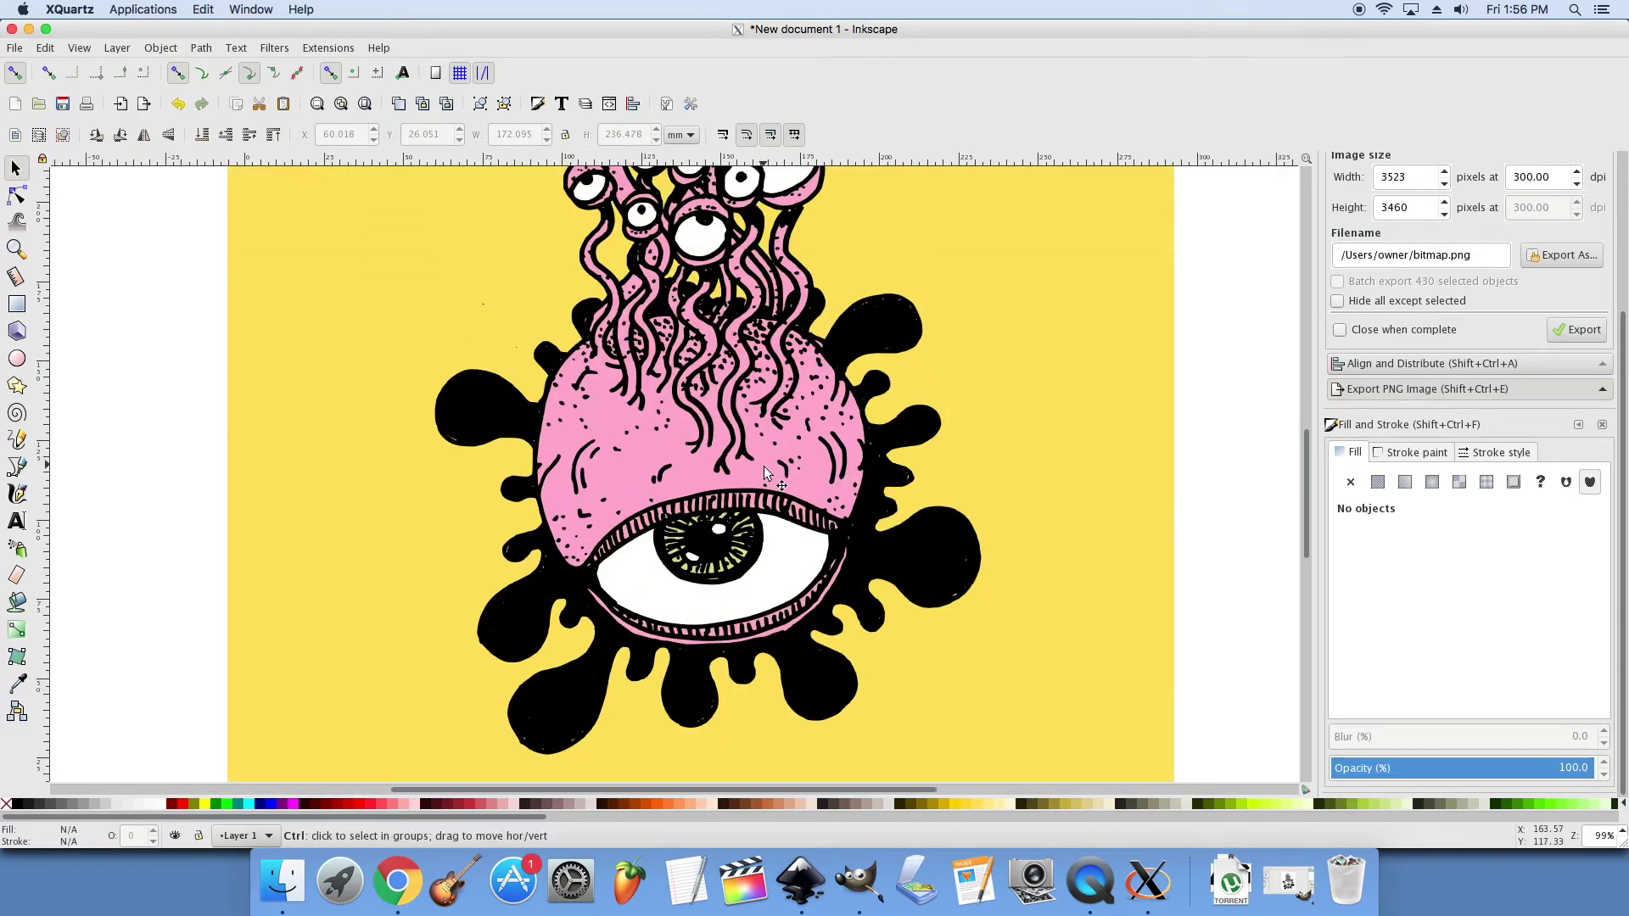
pyautogui.scroll(5, 758, 461)
pyautogui.scroll(3, 753, 460)
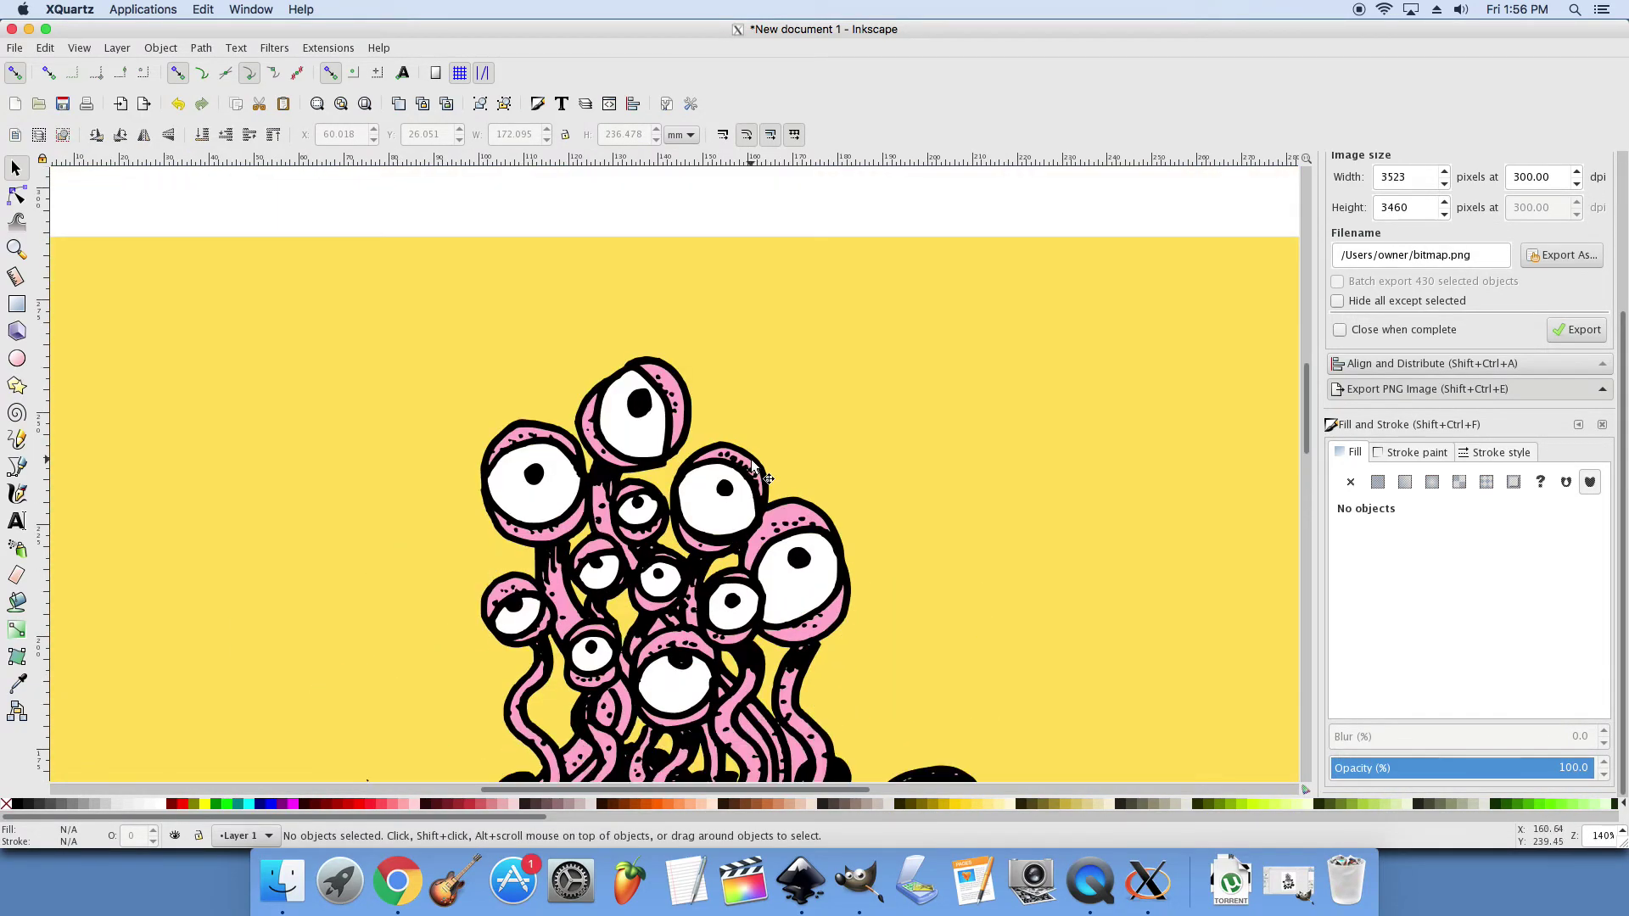
pyautogui.scroll(2, 751, 460)
pyautogui.scroll(-7, 746, 466)
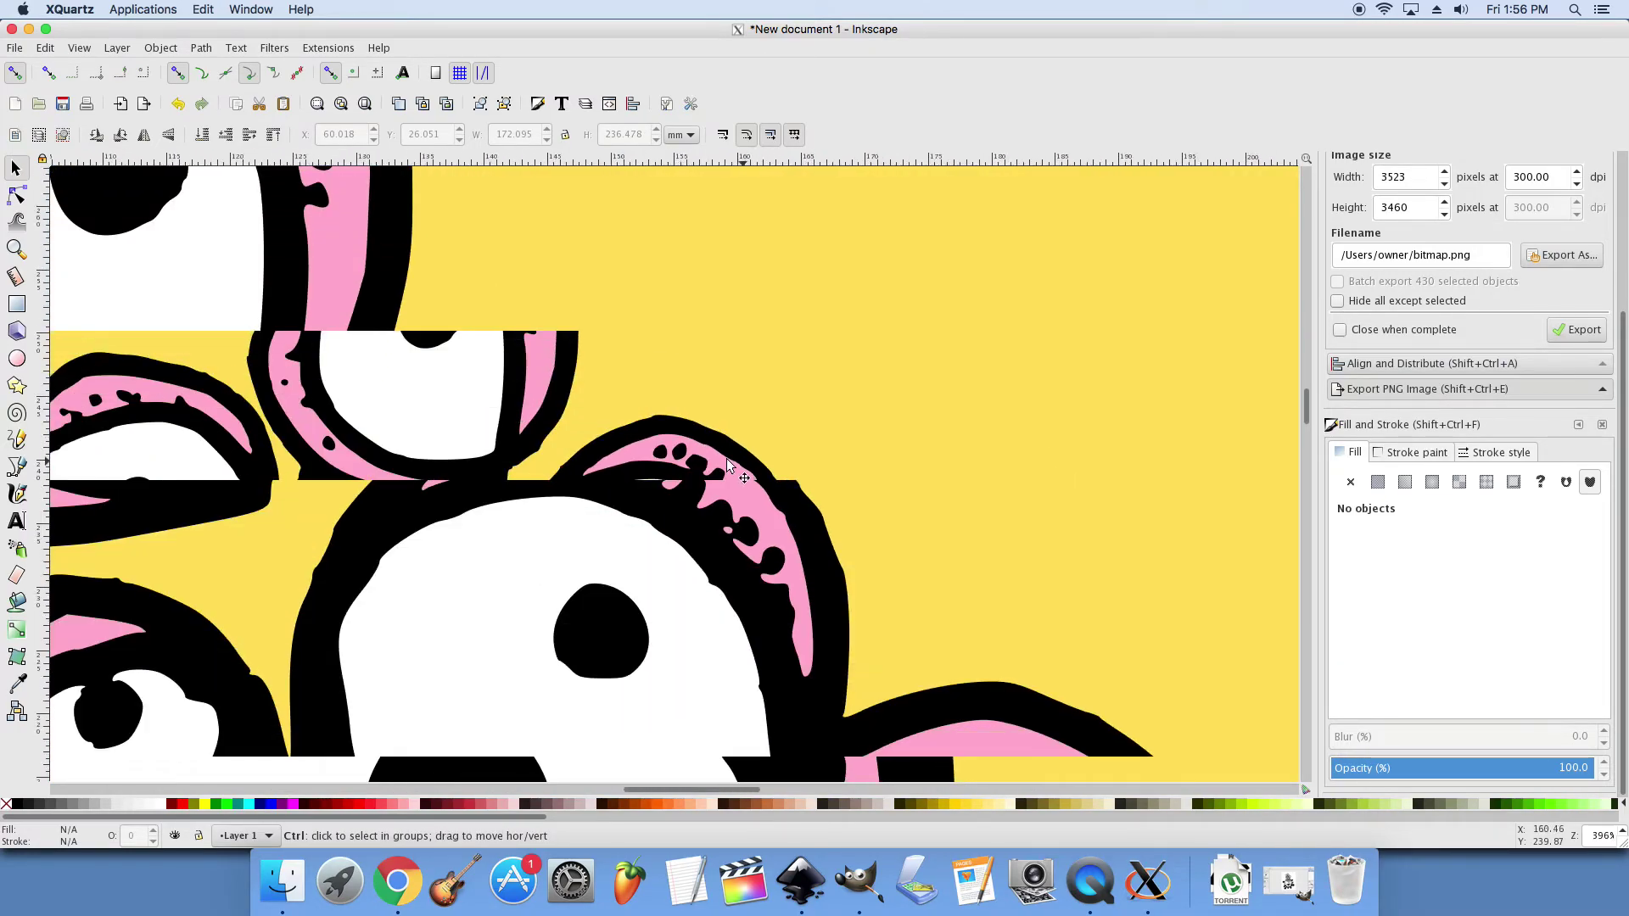
pyautogui.scroll(-7, 594, 474)
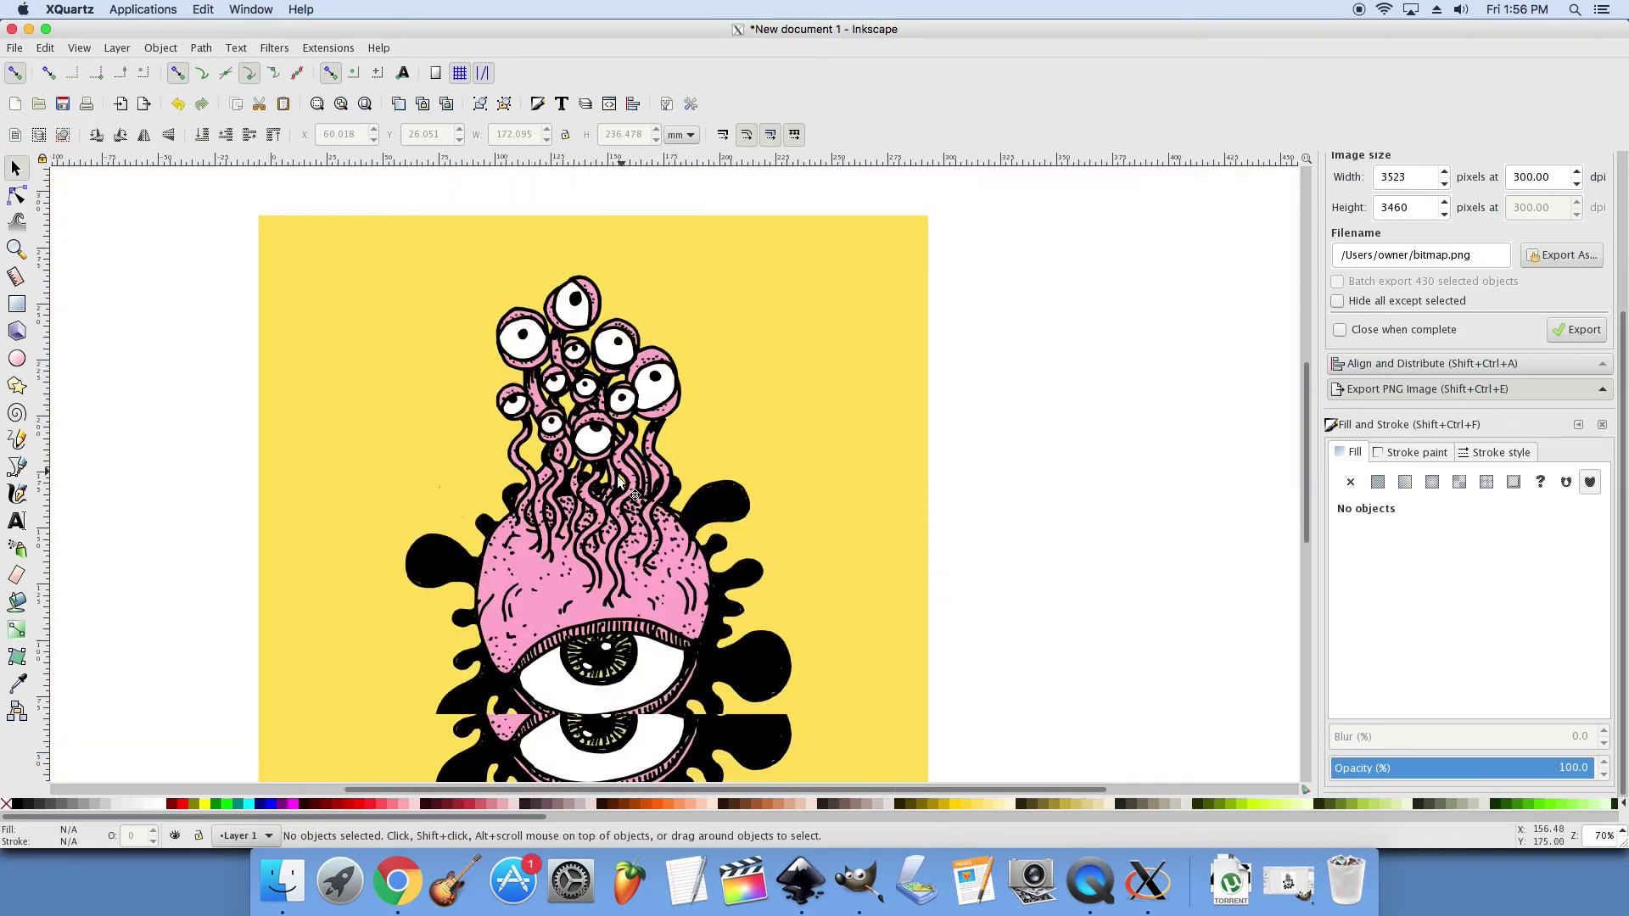
pyautogui.scroll(3, 605, 470)
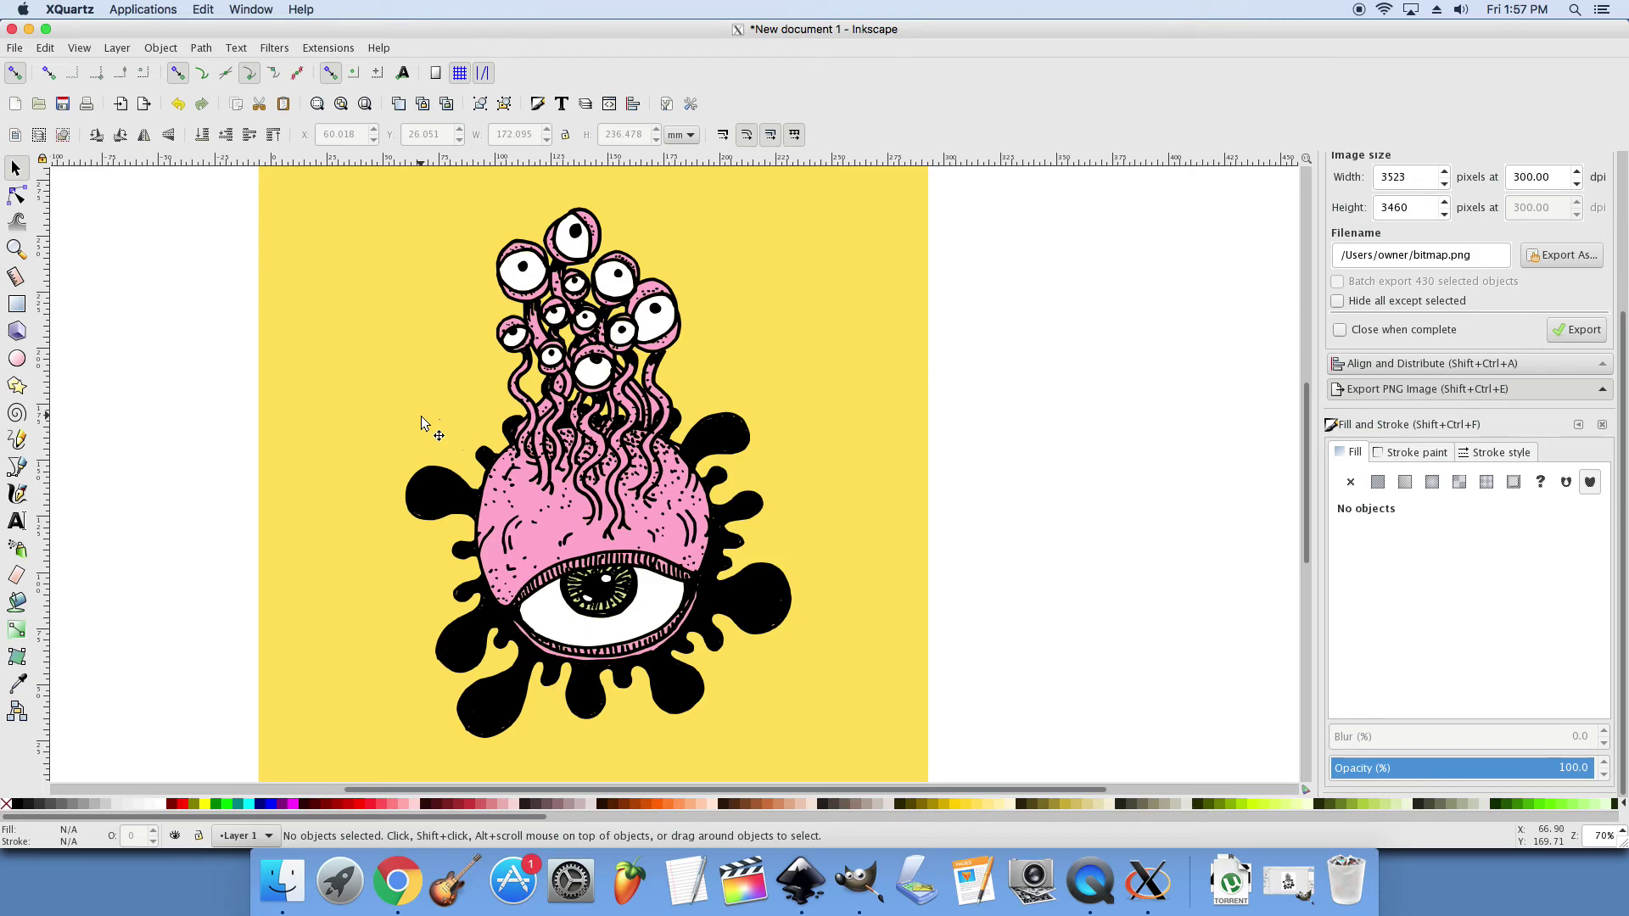
pyautogui.click(195, 49)
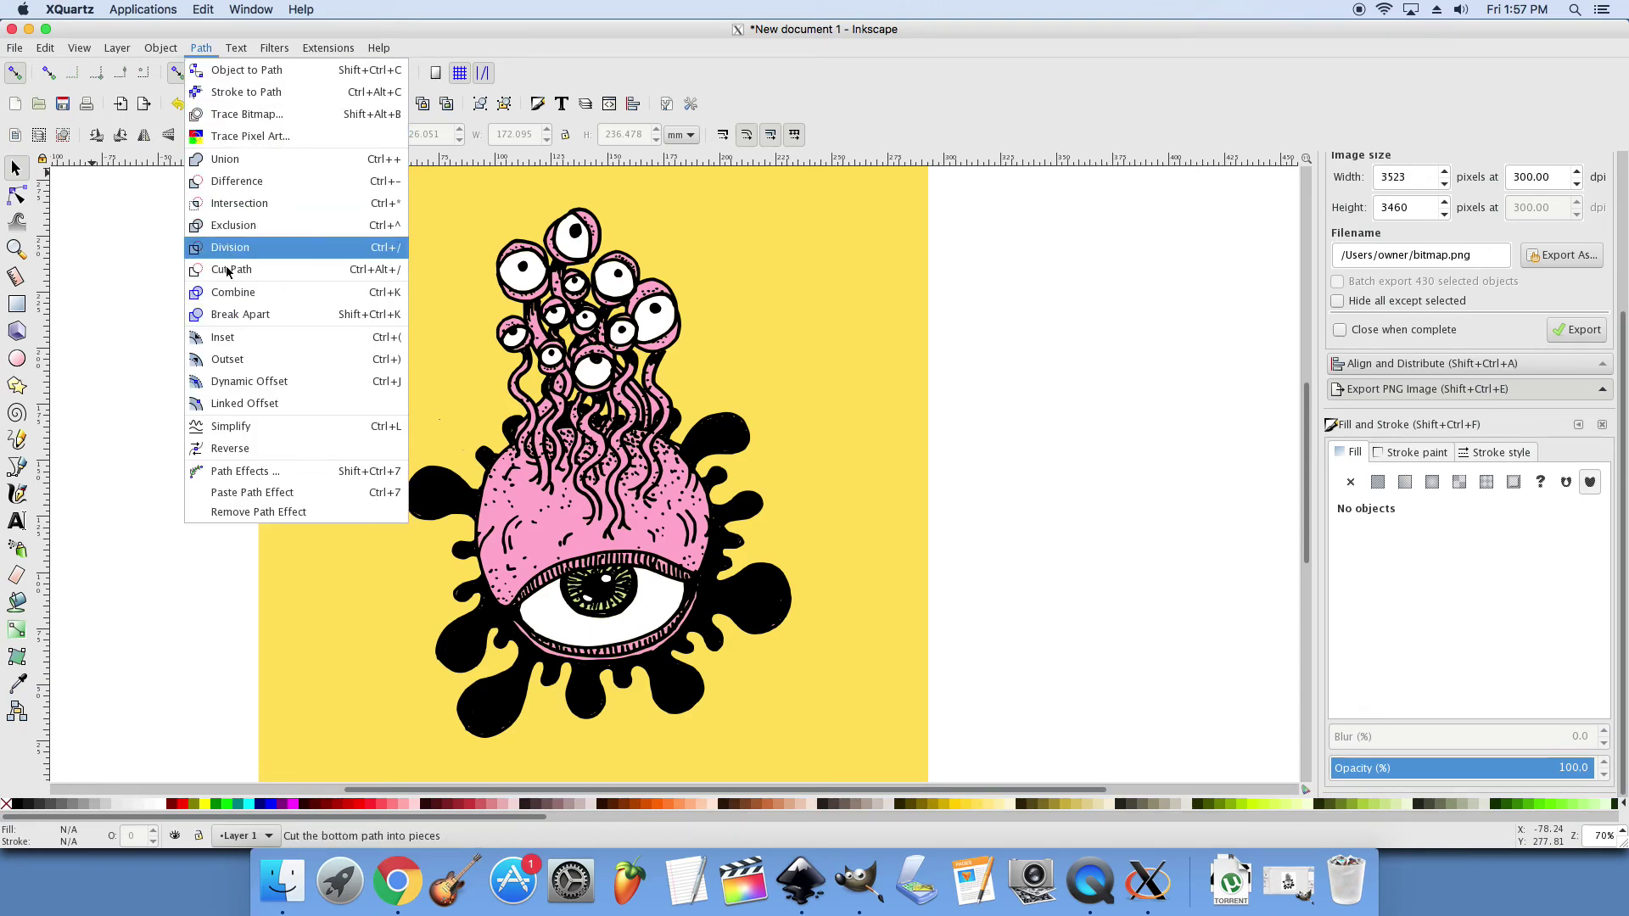
pyautogui.click(115, 369)
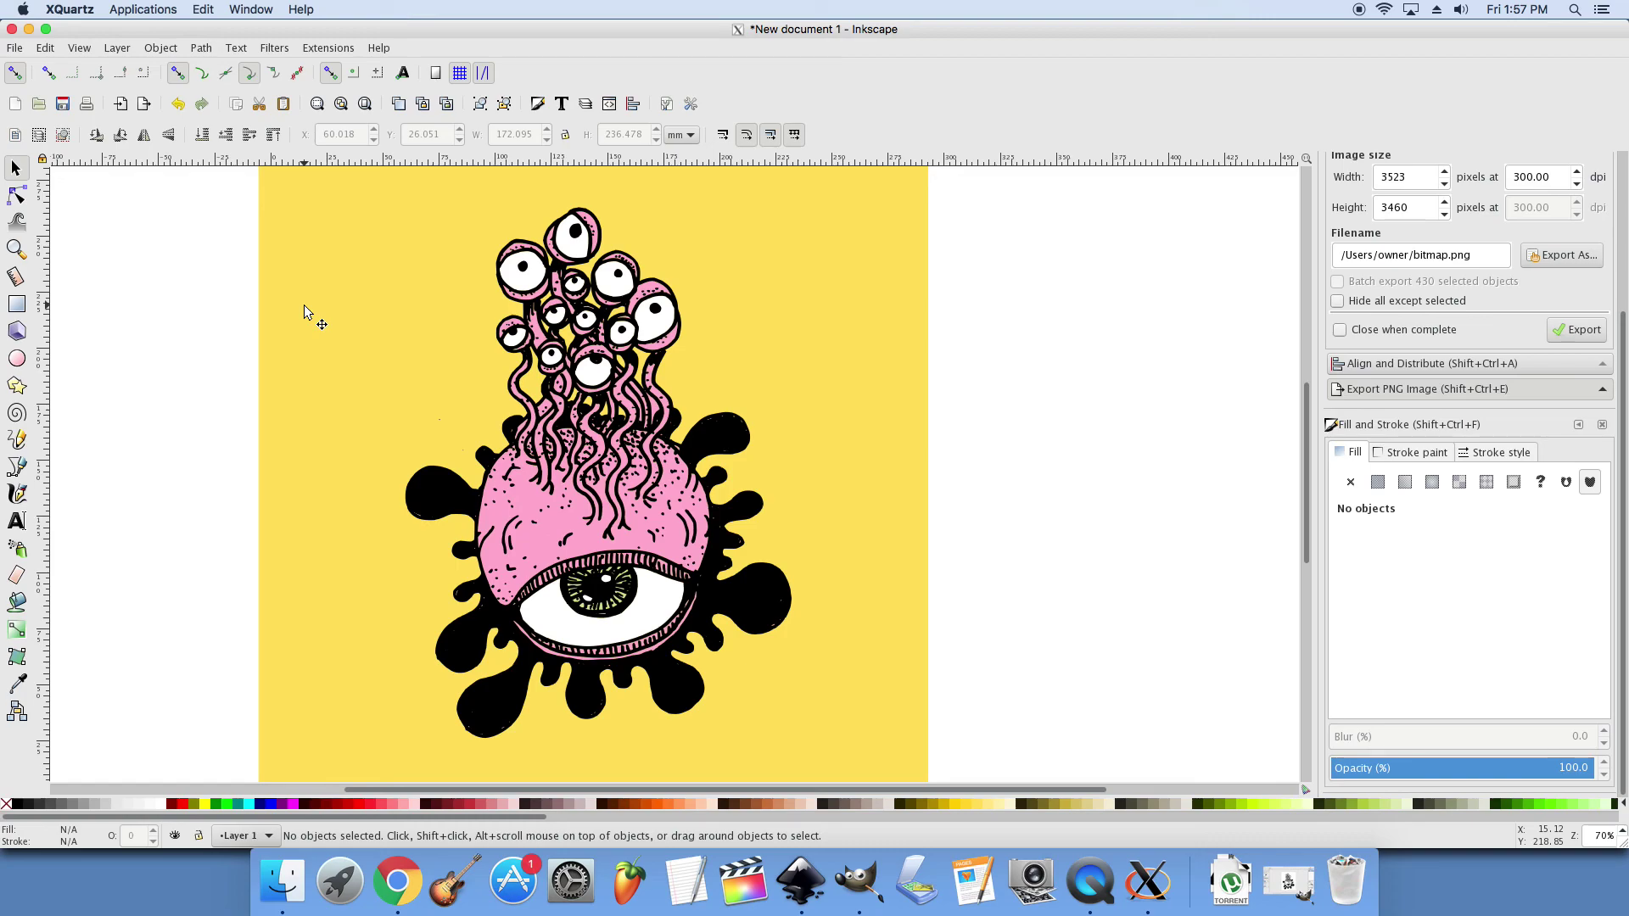
pyautogui.scroll(3, 303, 307)
pyautogui.scroll(-5, 302, 306)
pyautogui.scroll(2, 301, 304)
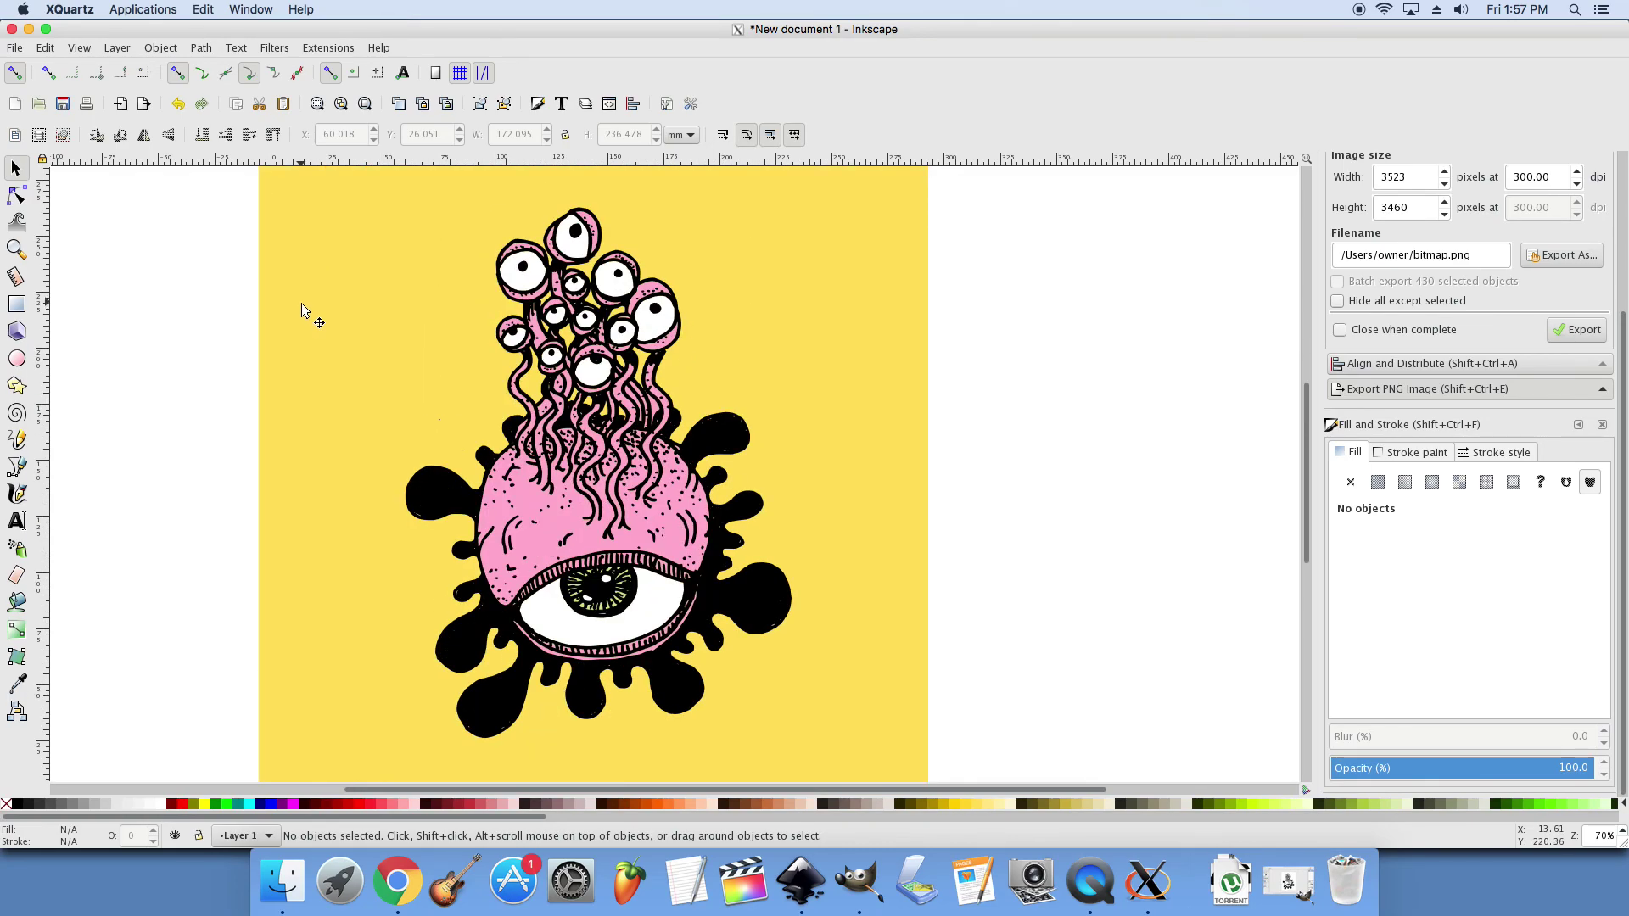